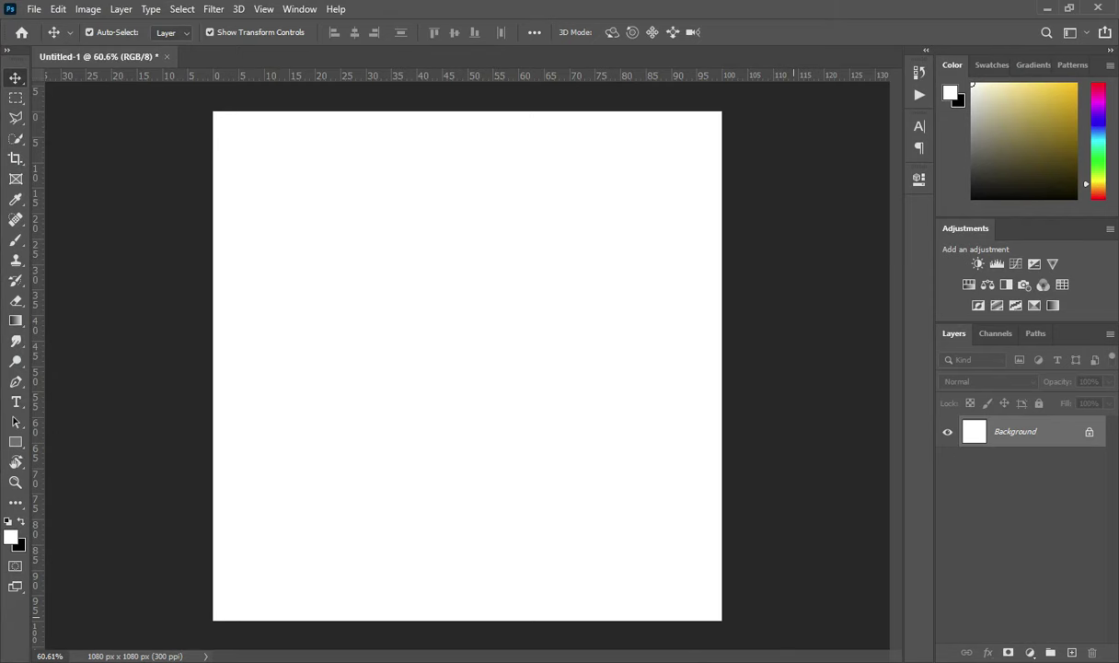
- Switch to the text document and copy the line "CHRIST CITY CHURCH INT'L MINISTRY"
key(alt+Tab)
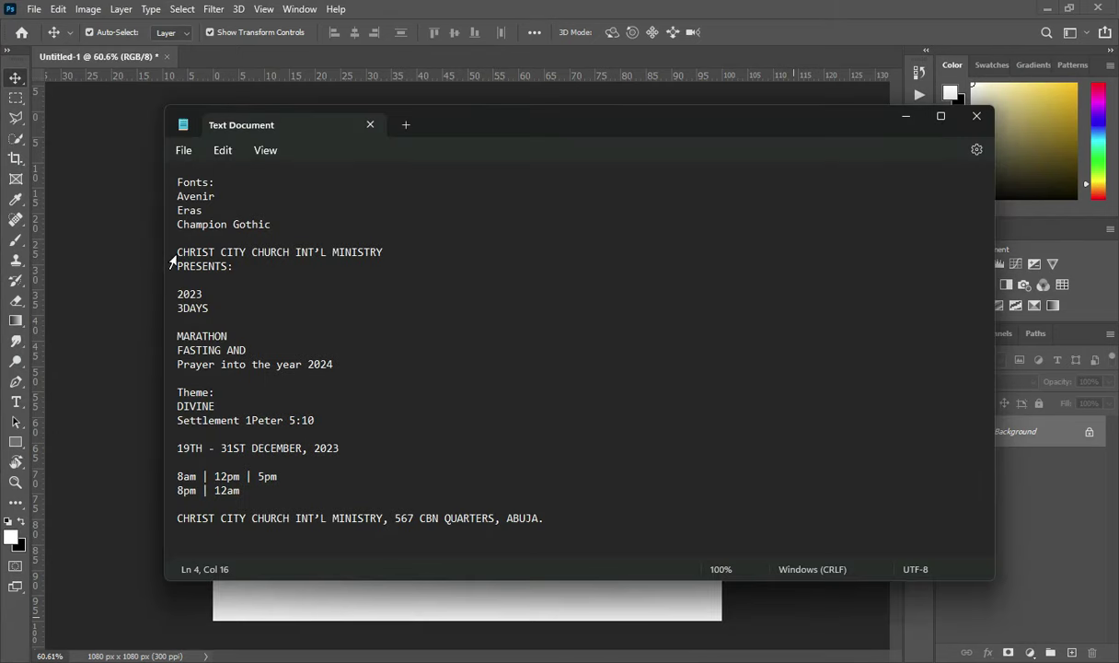
drag(179, 247, 382, 251)
key(ctrl+c)
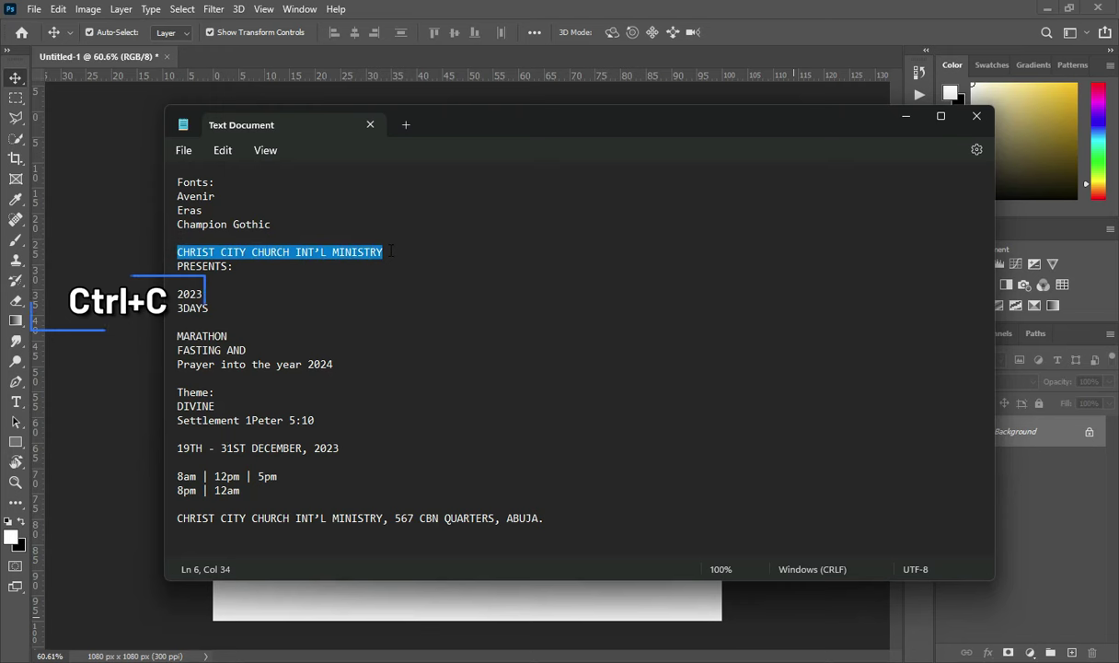
click(904, 115)
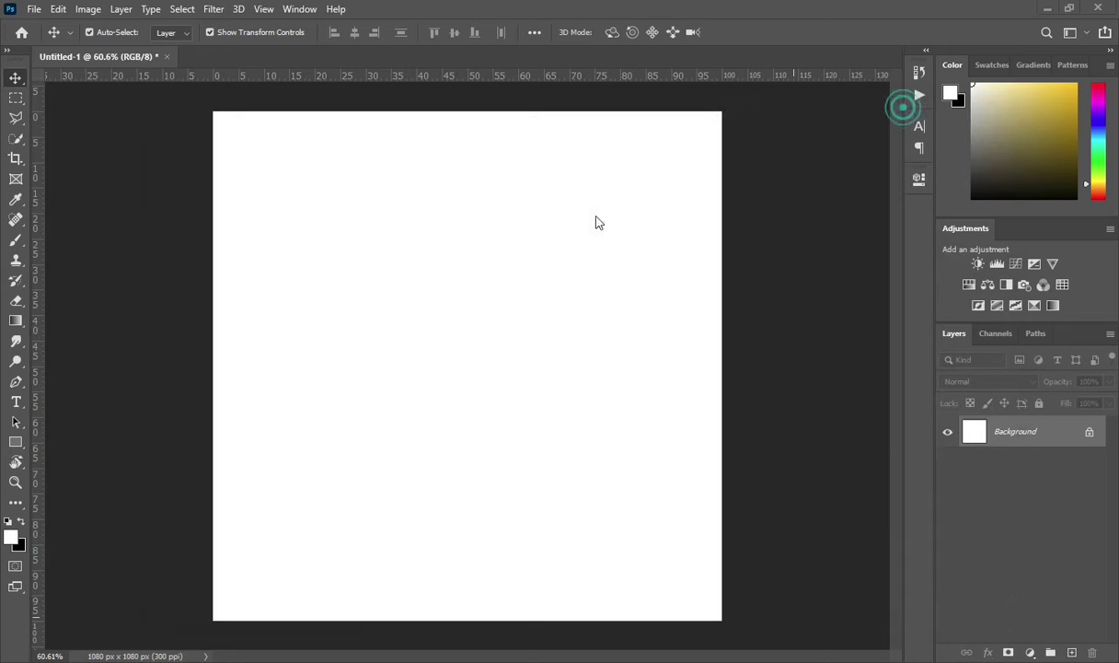
- Paste the church name as a new text line and place it near the upper middle of the canvas
key(t)
click(333, 147)
key(ctrl+v)
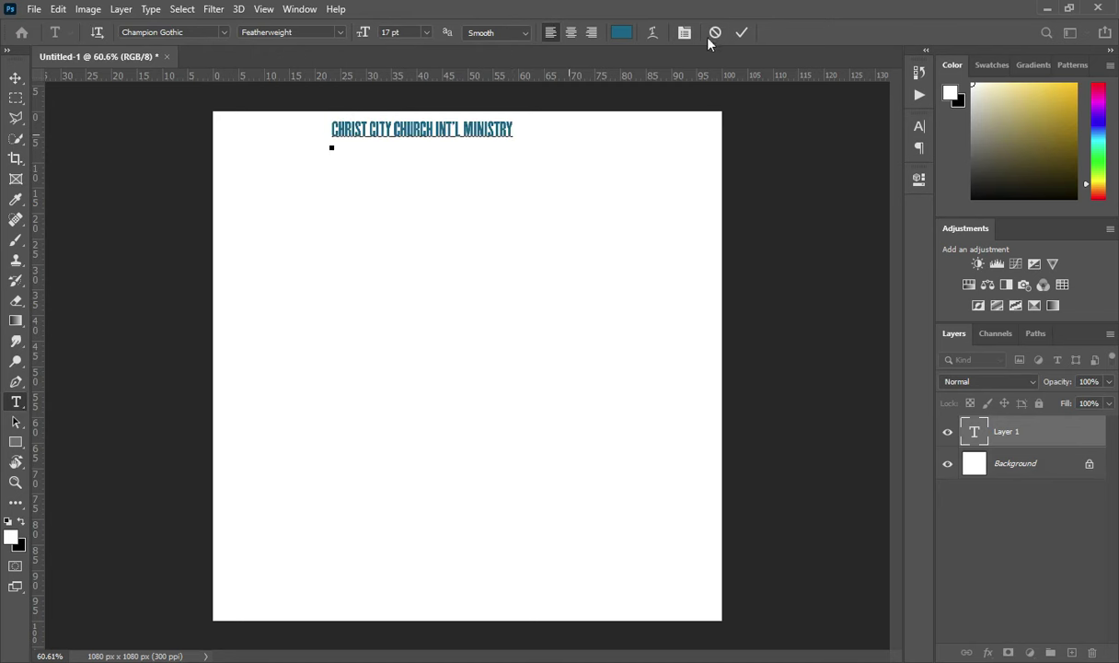
click(741, 33)
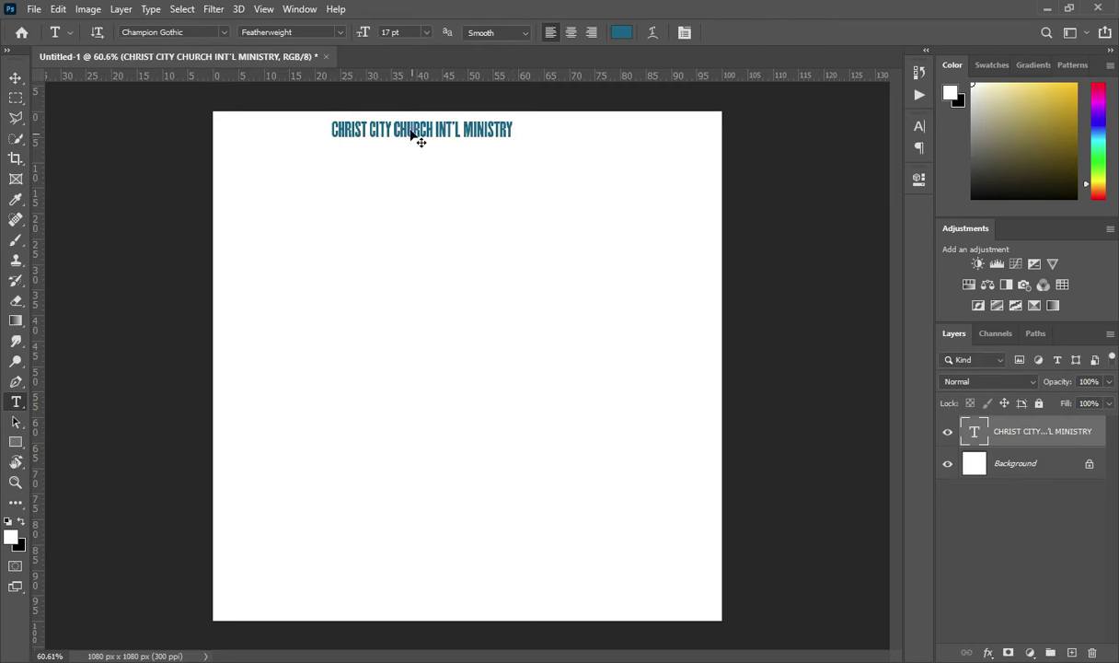
drag(409, 134, 444, 148)
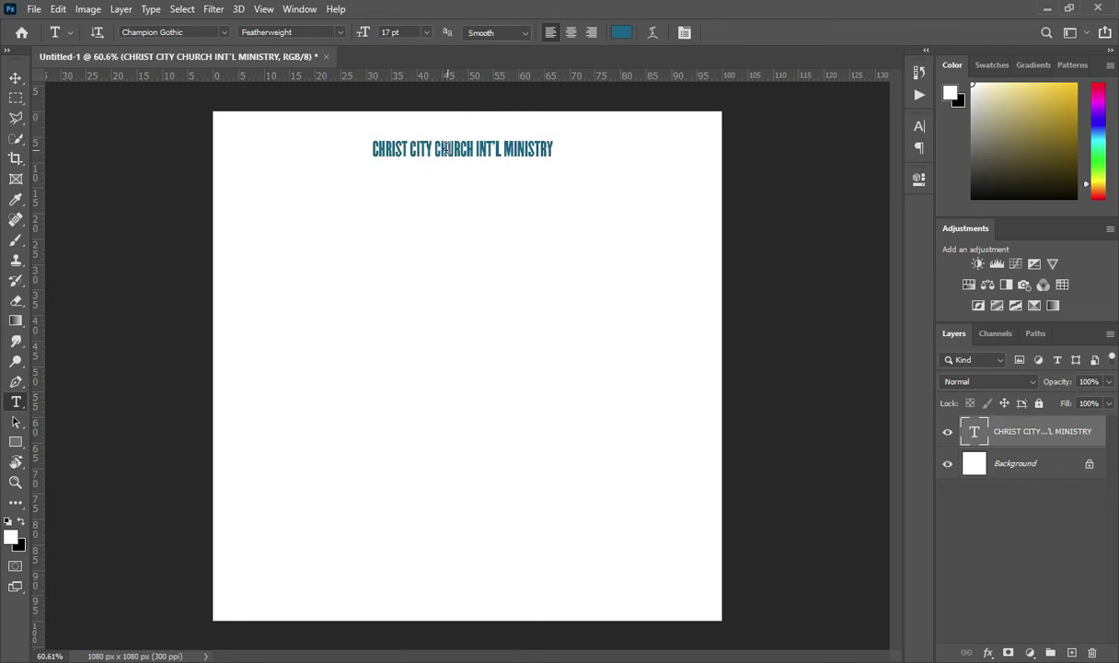
- Set the church name's font to Avenir Regular
click(225, 32)
text(av)
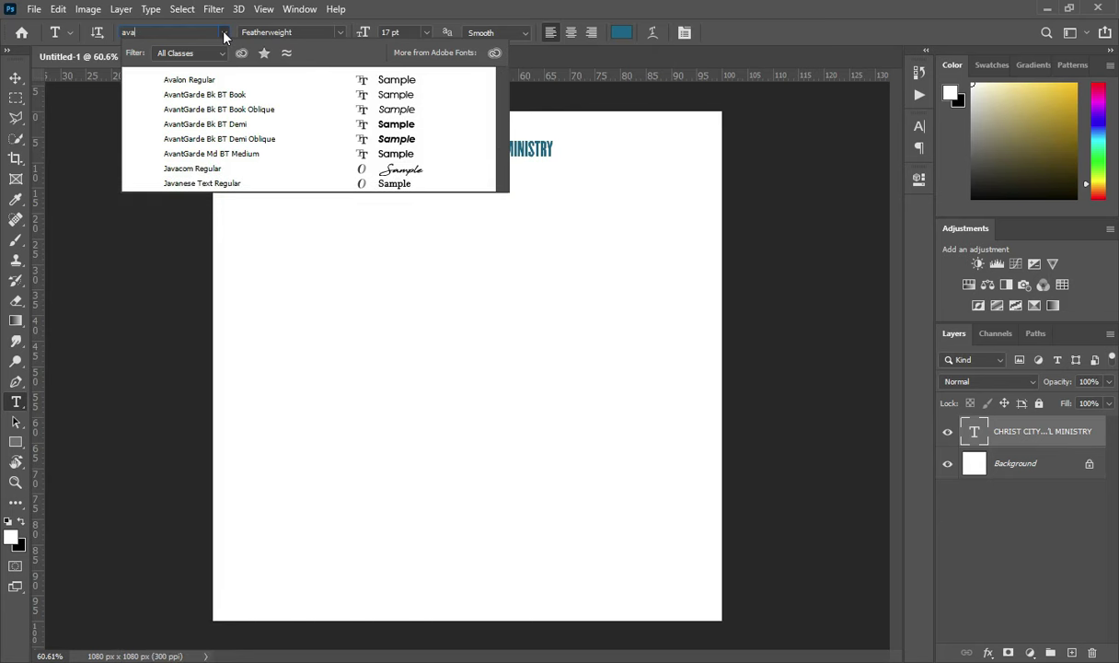
text(en)
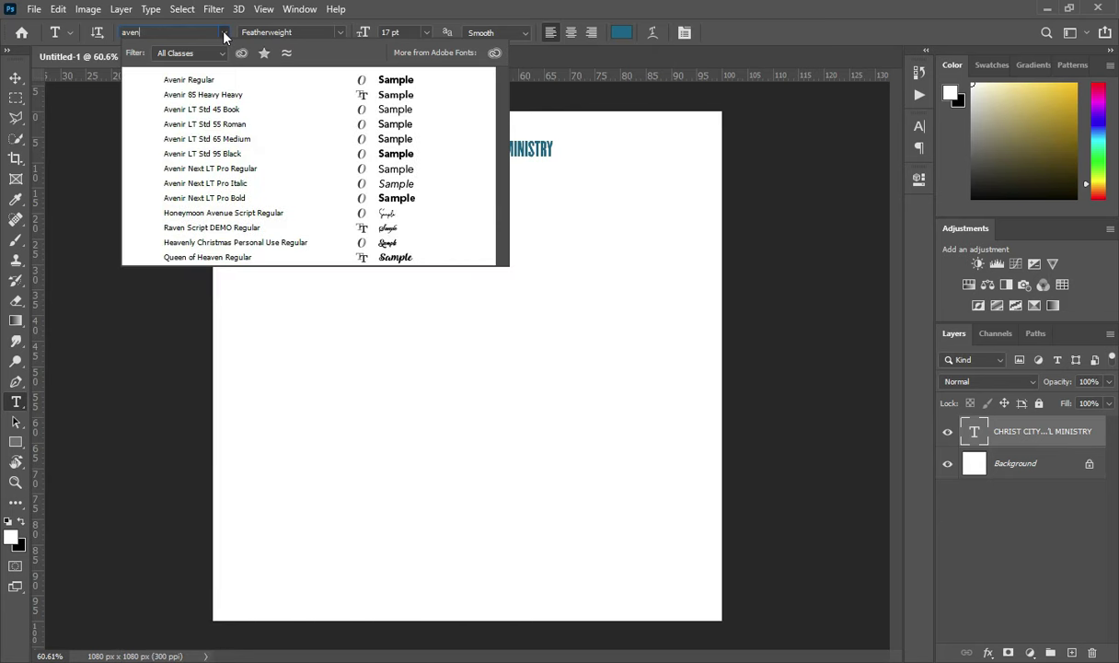
click(198, 81)
- Scale the church name down to about 9 pt and centre it horizontally near the canvas's upper edge
click(16, 77)
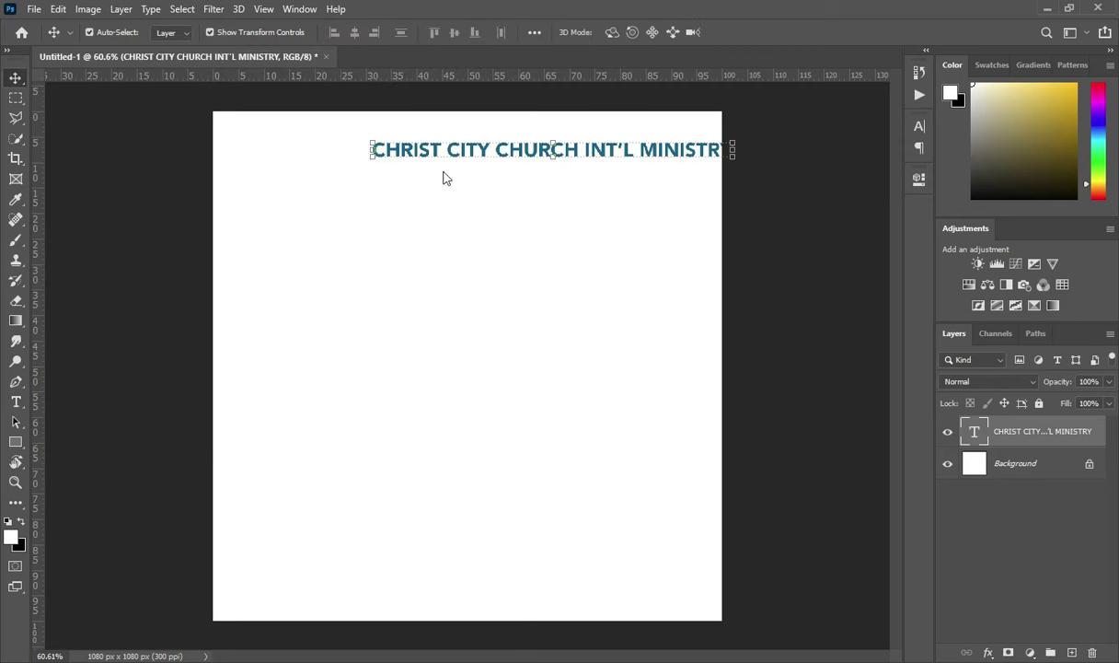
click(375, 151)
drag(375, 151, 476, 151)
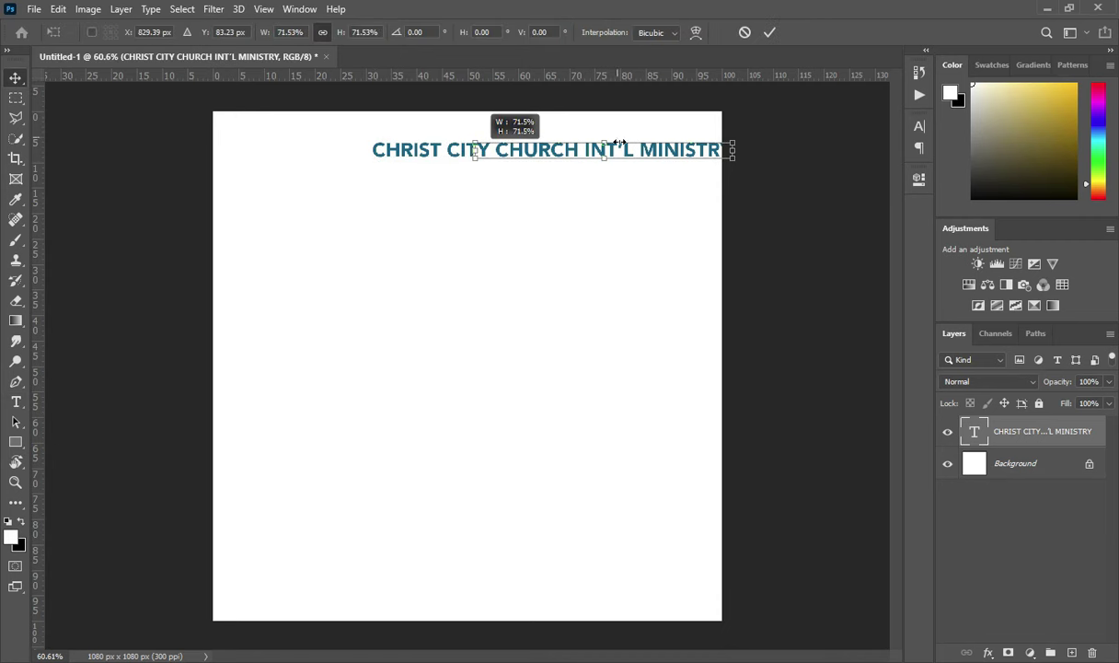
drag(632, 150, 467, 157)
key(Return)
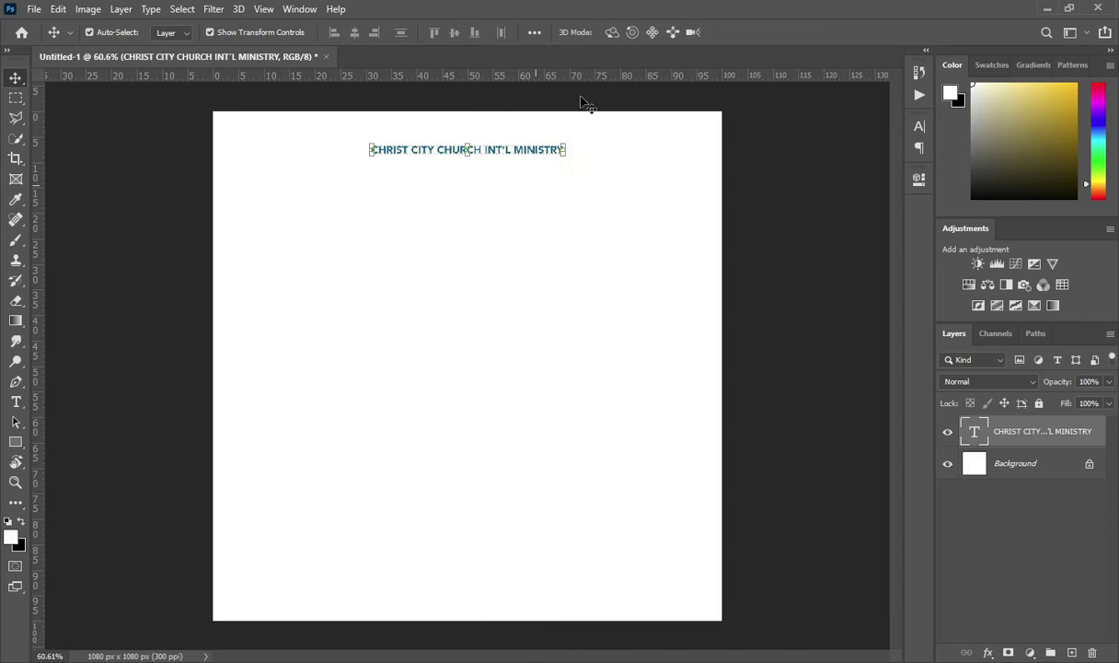
- Change the church name's text colour to a darker blue
key(t)
click(624, 32)
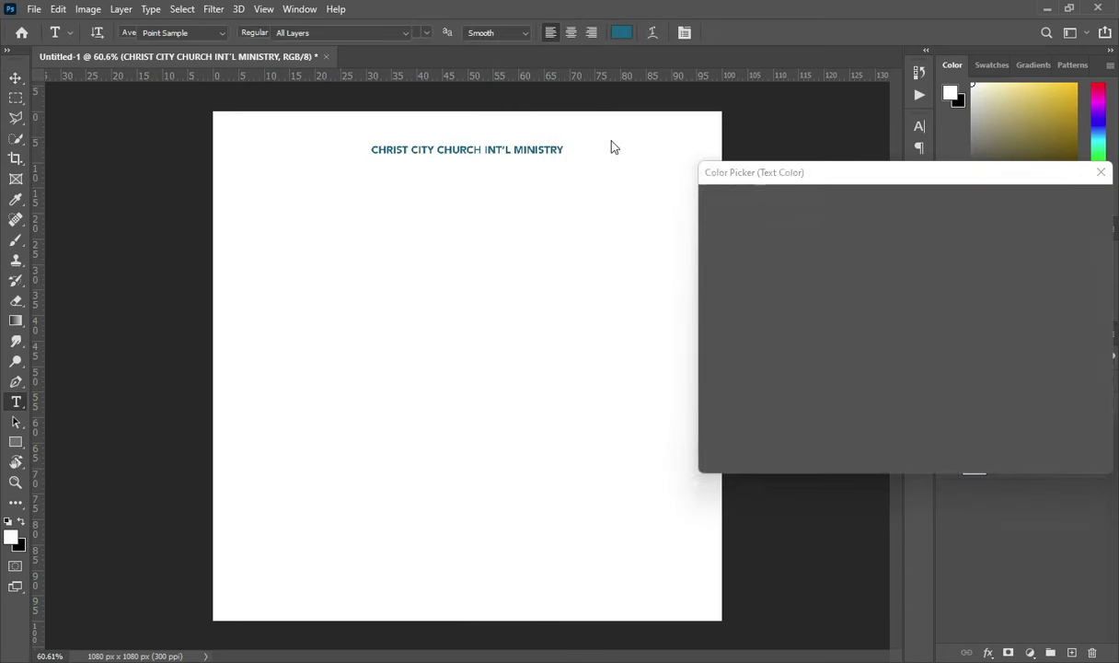
click(899, 322)
drag(899, 322, 901, 326)
click(922, 298)
click(1041, 202)
- Duplicate the church name text and place the copy just below the original
click(14, 77)
key(ctrl)
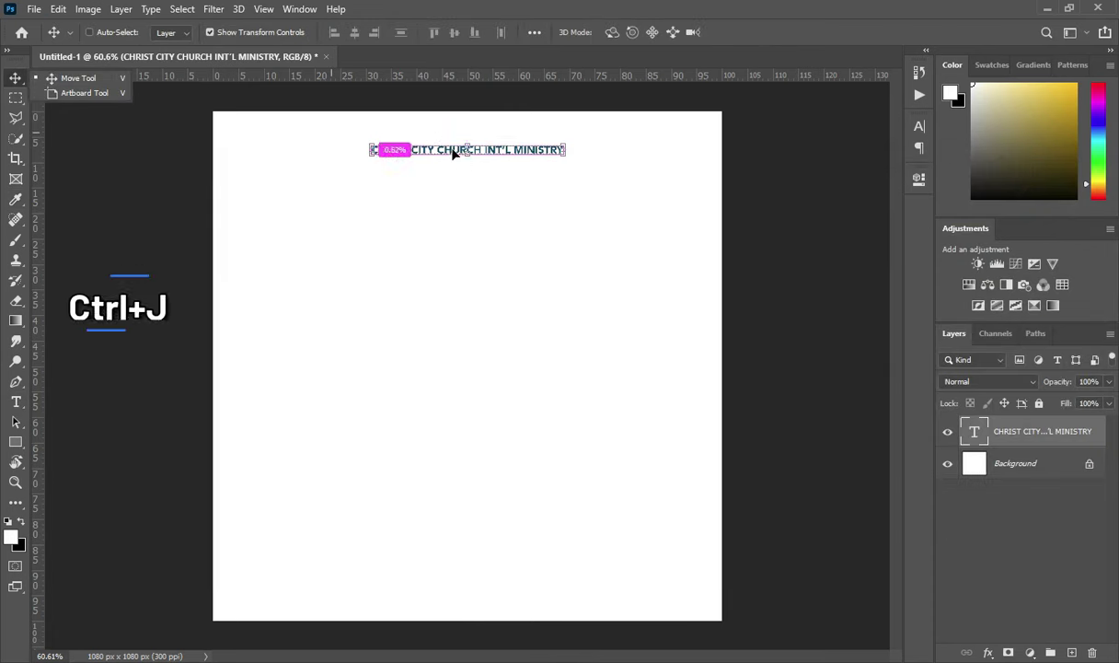
key(ctrl+j)
drag(455, 154, 454, 175)
- Replace the copied line's text with "PRESENTS:" from the text document
key(t)
click(454, 174)
key(ctrl+a)
key(alt+Tab)
drag(177, 266, 235, 266)
key(ctrl+c)
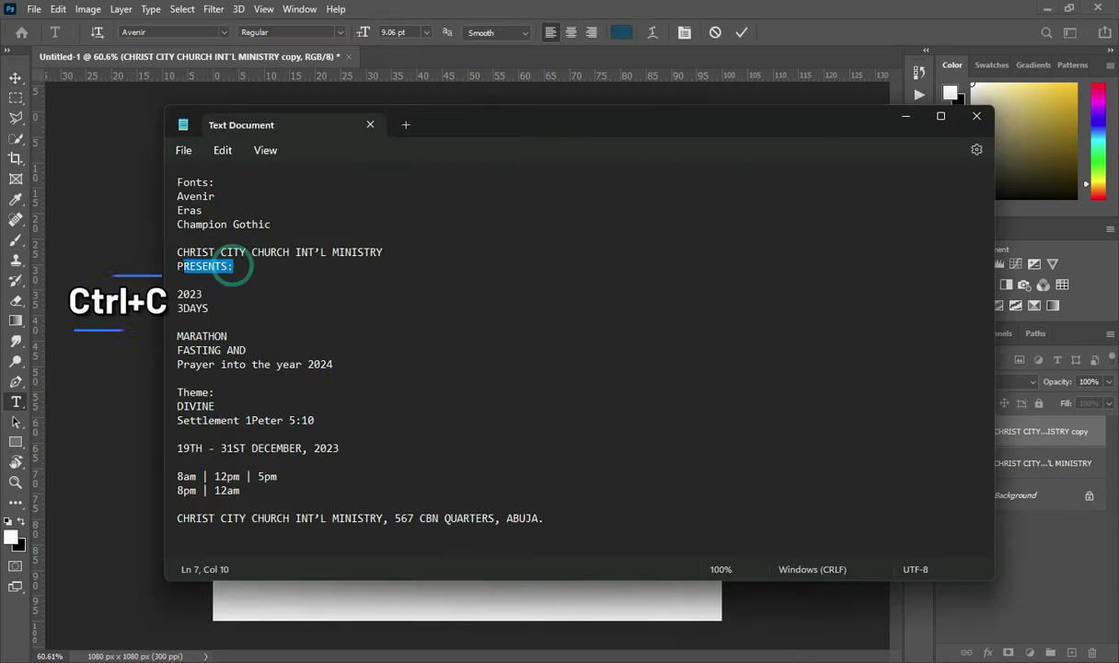
key(alt+Tab)
key(ctrl+v)
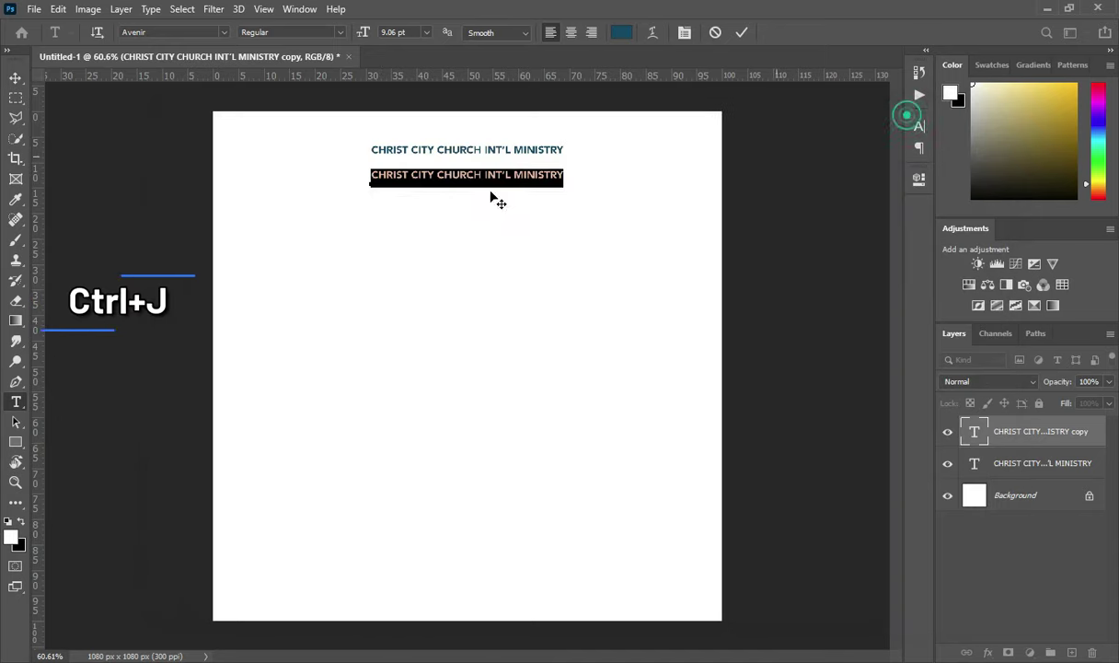
click(742, 33)
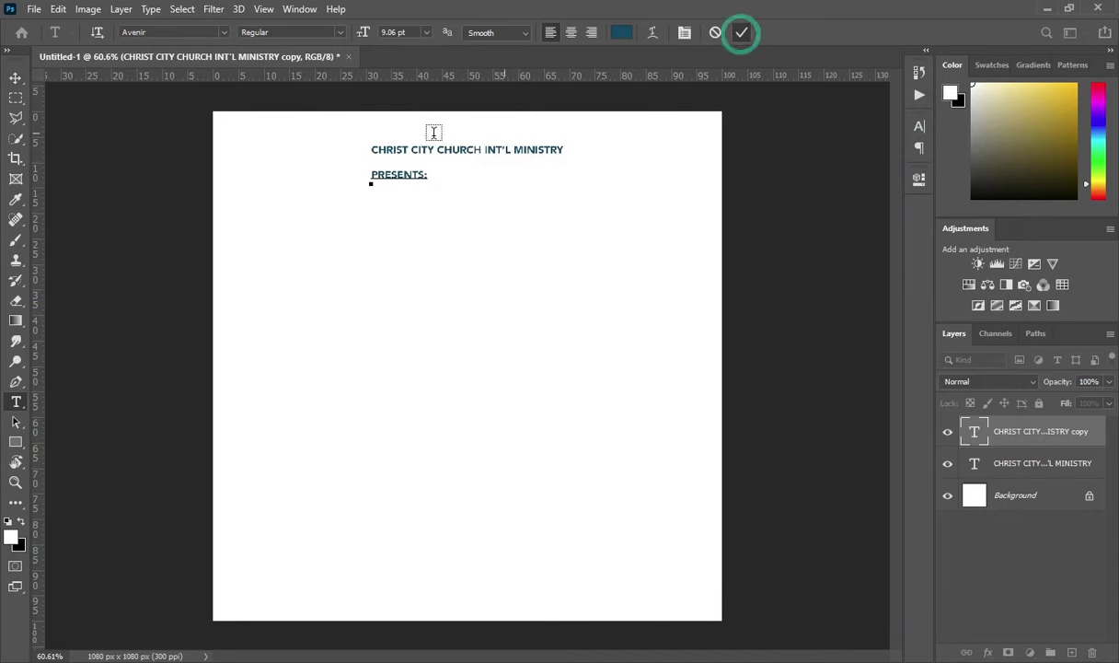
- Widen the letter spacing of "PRESENTS:" and centre the line horizontally on the canvas
click(16, 81)
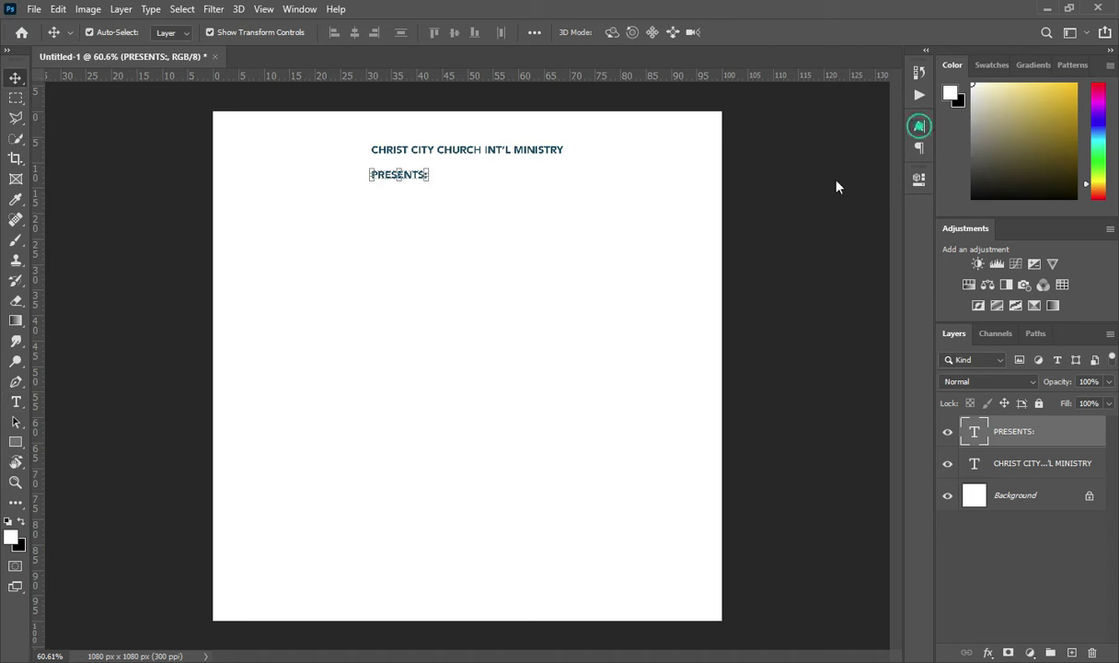
click(918, 127)
drag(837, 181, 865, 181)
click(875, 121)
key(ctrl+a)
click(355, 32)
key(ctrl+d)
ctrl+click(785, 274)
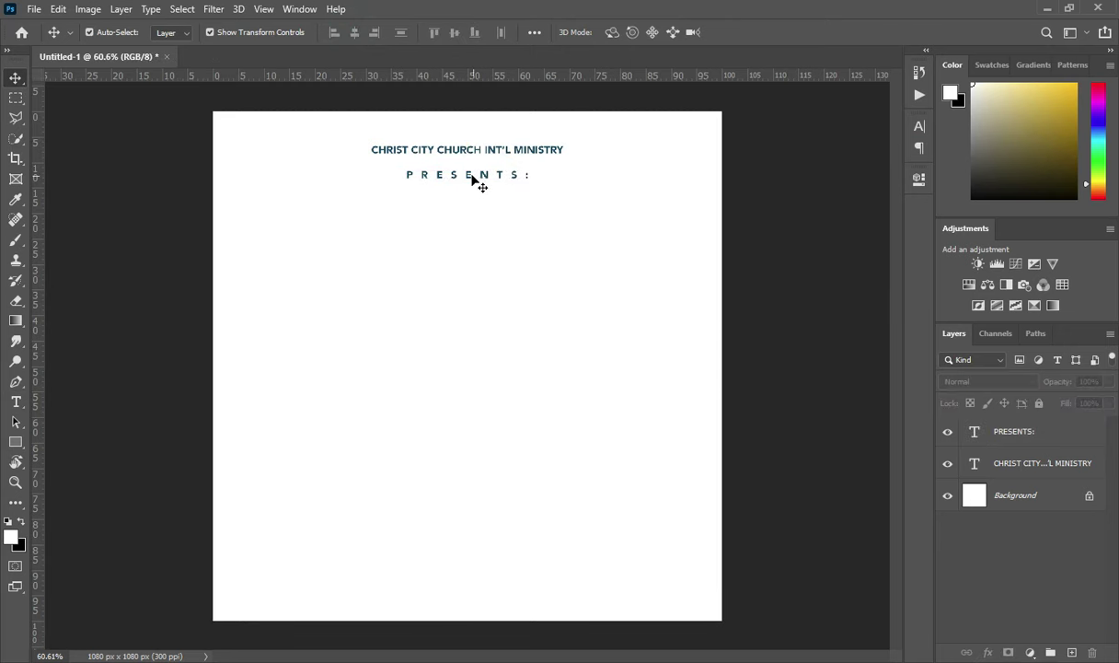
- Copy "2023" from the text document and add it as a new text line below "PRESENTS:"
key(alt+Tab)
drag(177, 293, 202, 293)
key(ctrl+c)
click(904, 117)
key(t)
key(ctrl+v)
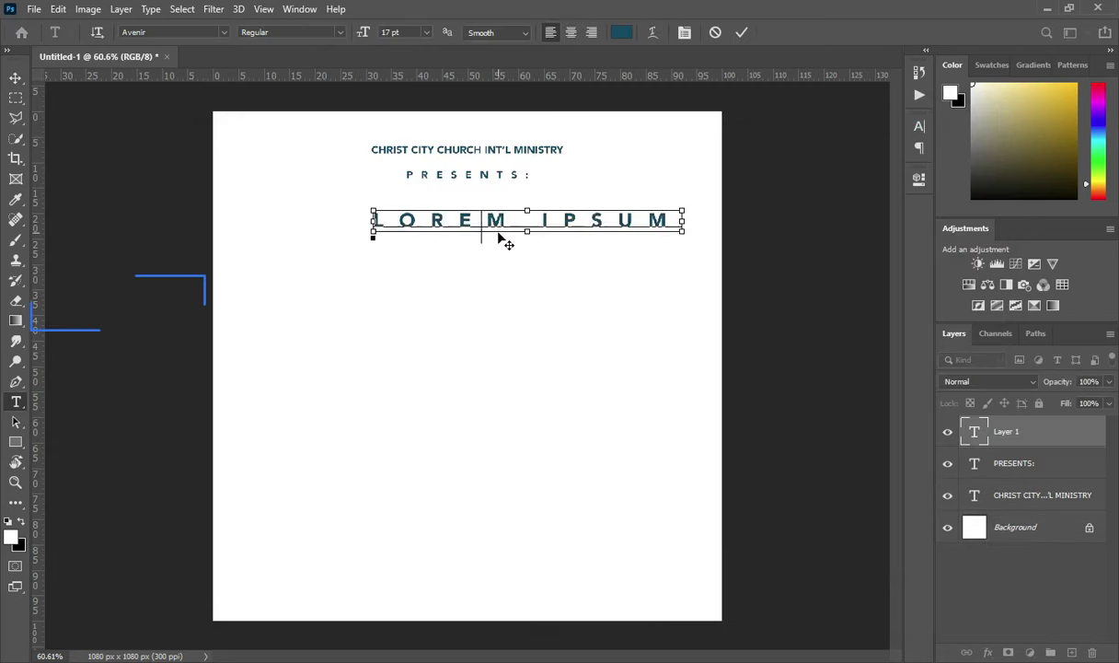
click(744, 32)
- Set the tracking of the "2023" text to 0
click(919, 125)
text(023)
key(Return)
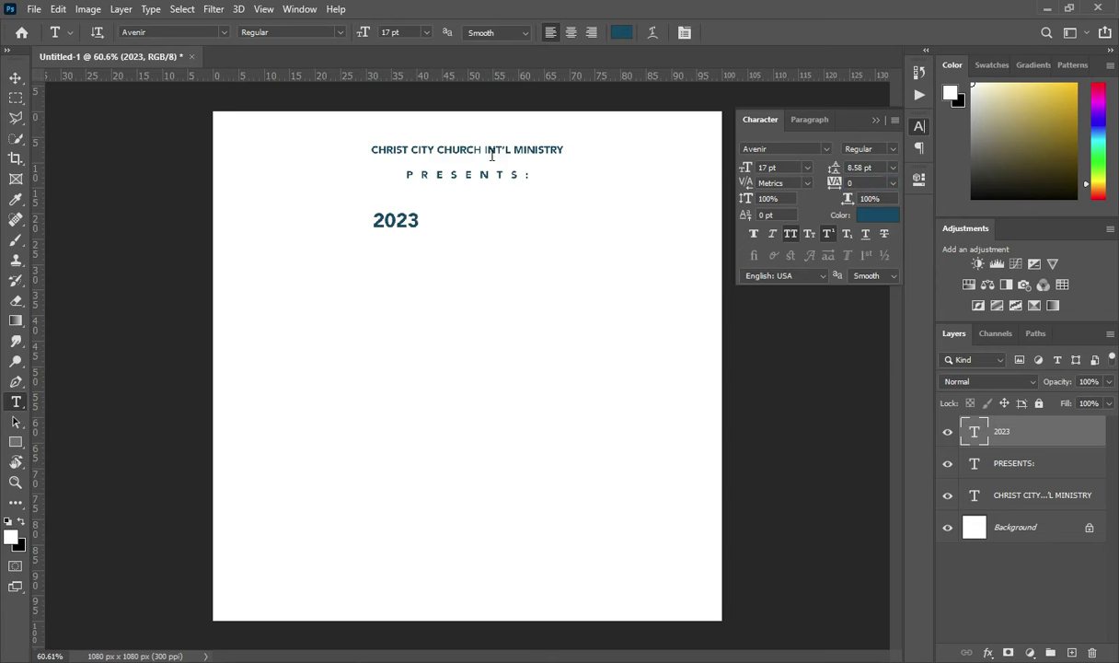
- Set the font of the "2023" text to Gloss And Bloom Regular
click(829, 149)
text(blo)
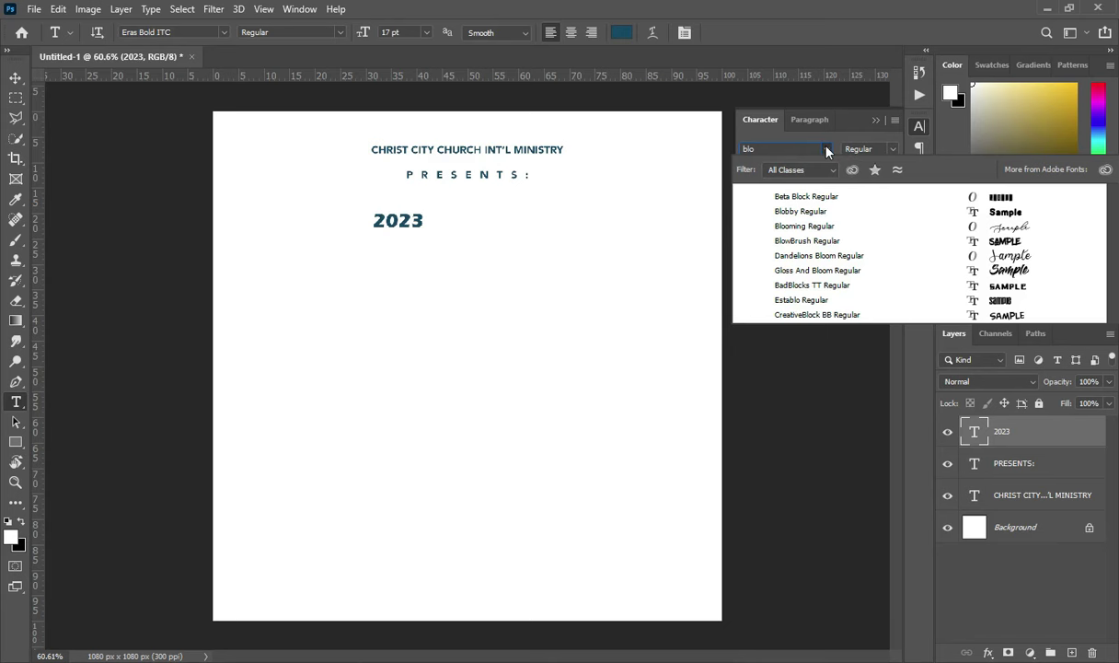
click(773, 269)
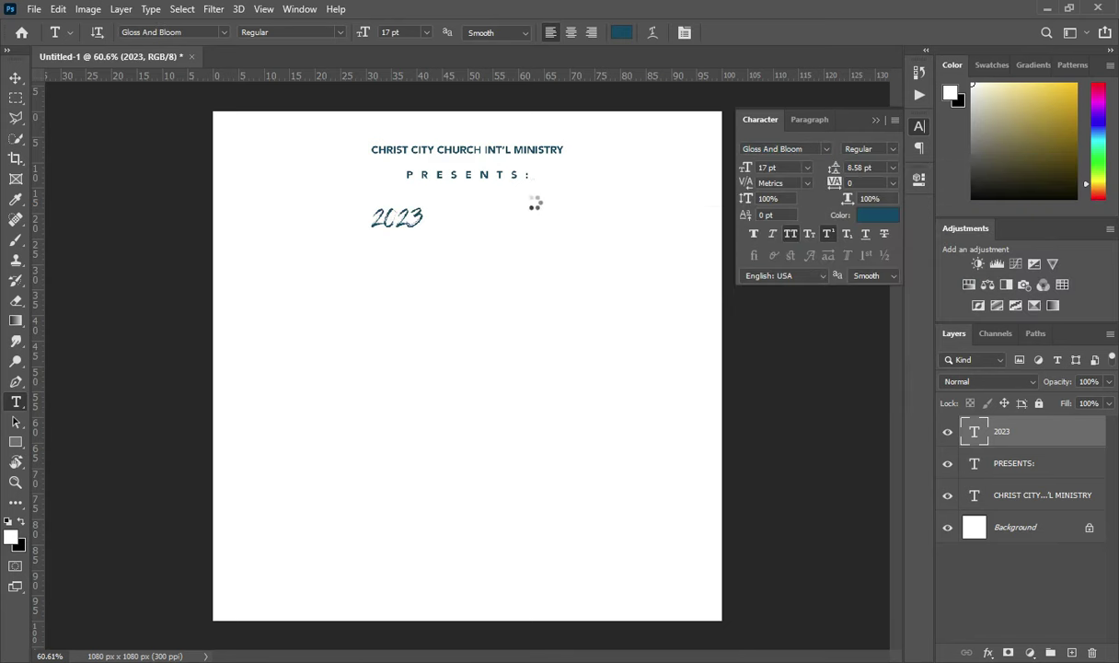
- Scale the "2023" text to about 141%, rotate it about -7.5°, and move it under the middle of "PRESENTS:"
key(v)
key(ctrl+t)
drag(401, 220, 509, 217)
drag(505, 175, 524, 178)
drag(472, 219, 473, 222)
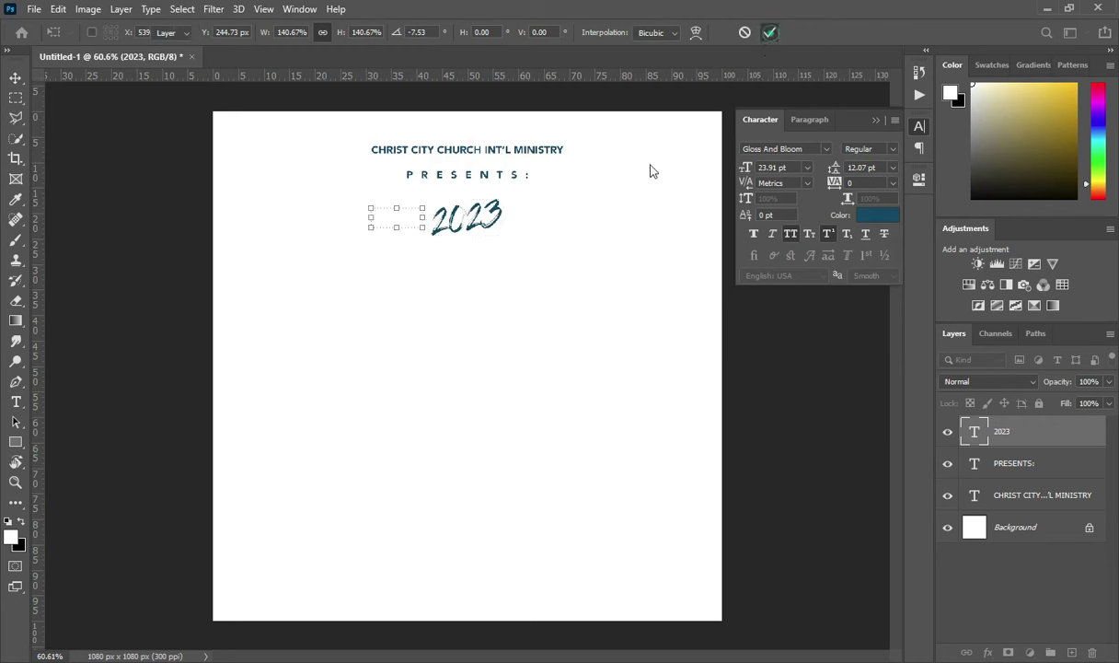
click(771, 33)
- Centre the "2023" text horizontally below "PRESENTS:"
click(521, 260)
click(494, 216)
click(354, 33)
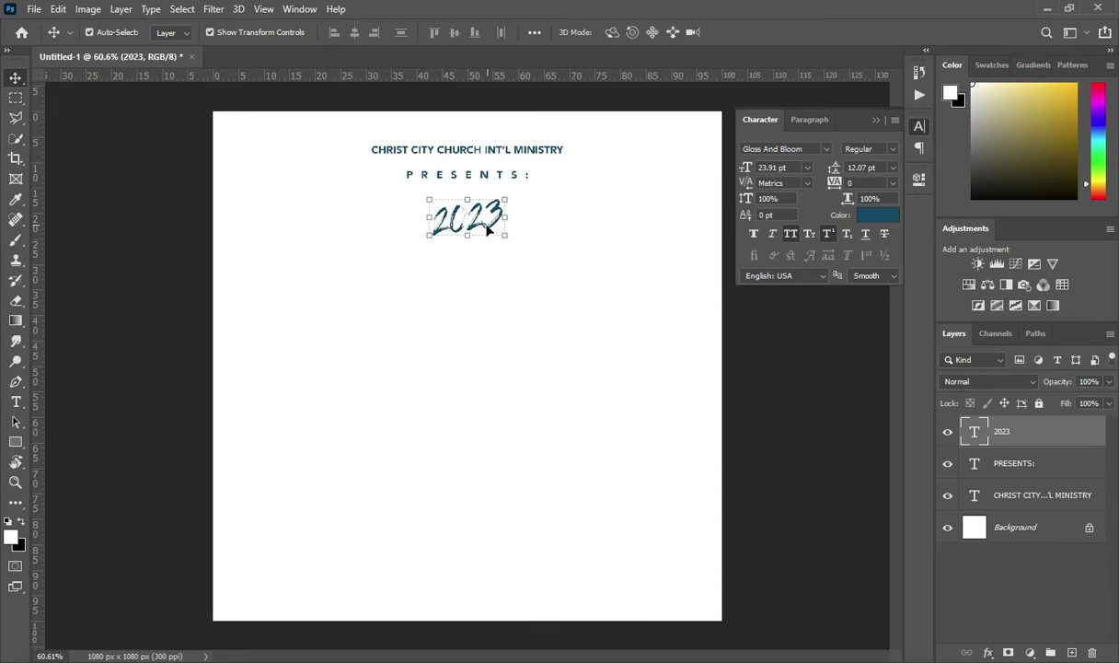
- Duplicate the "2023" text down and to the left, and replace the copy's text with "3"
key(ctrl+j)
drag(472, 228, 416, 265)
key(t)
click(412, 260)
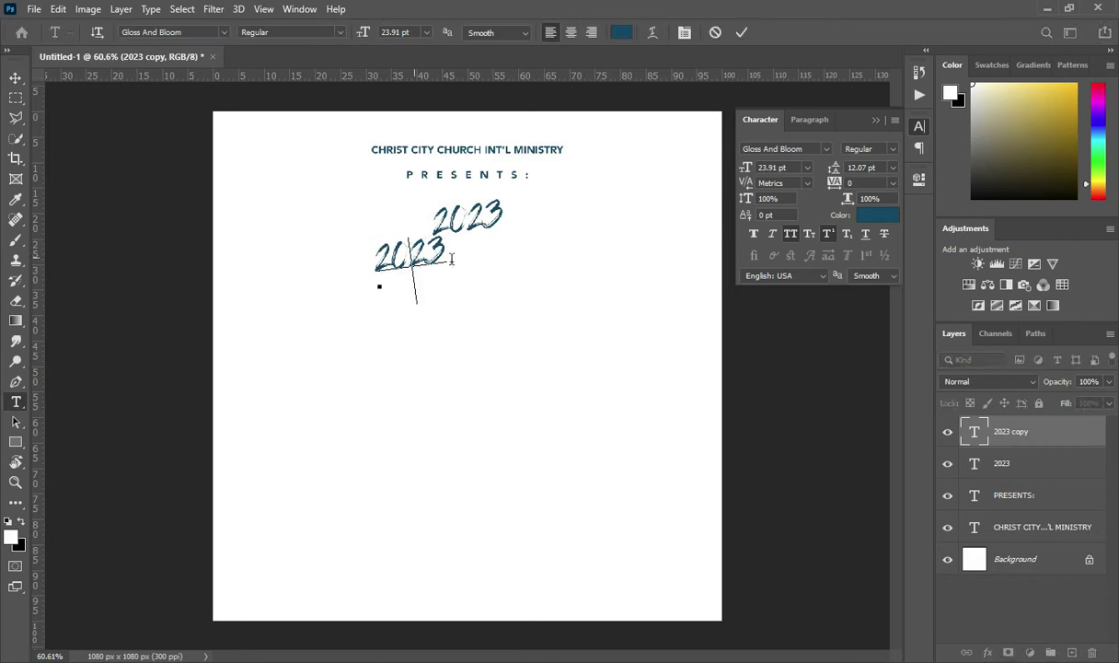
key(ctrl+a)
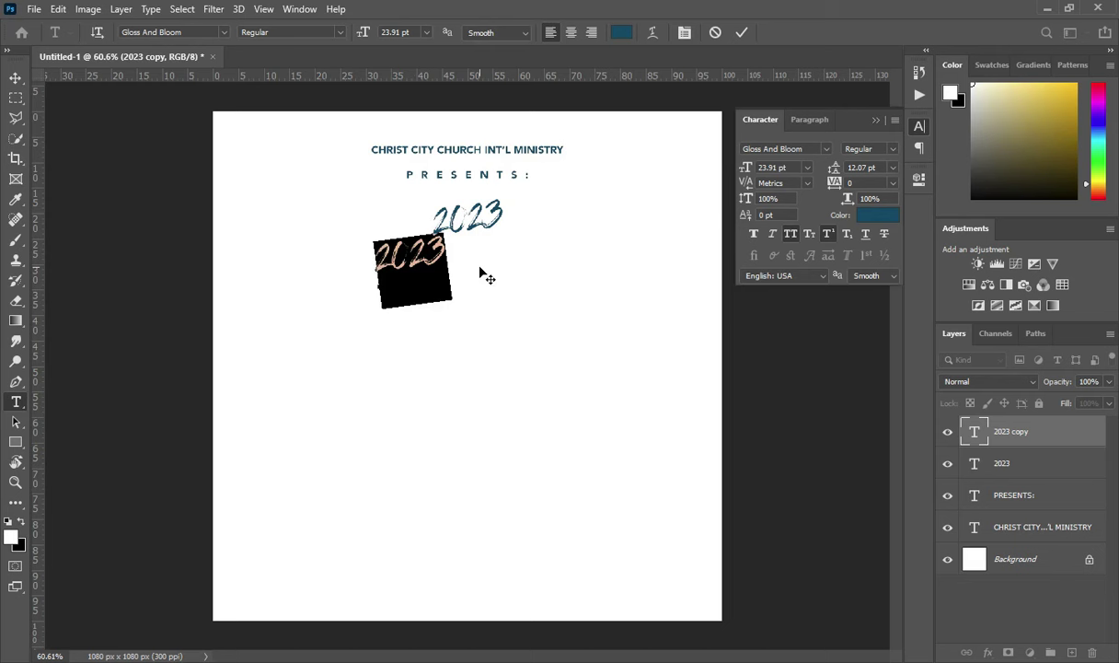
text(3)
click(742, 32)
- Enlarge the "3" to about 60 pt and place it, slightly rotated, under the left part of "2023"
click(15, 78)
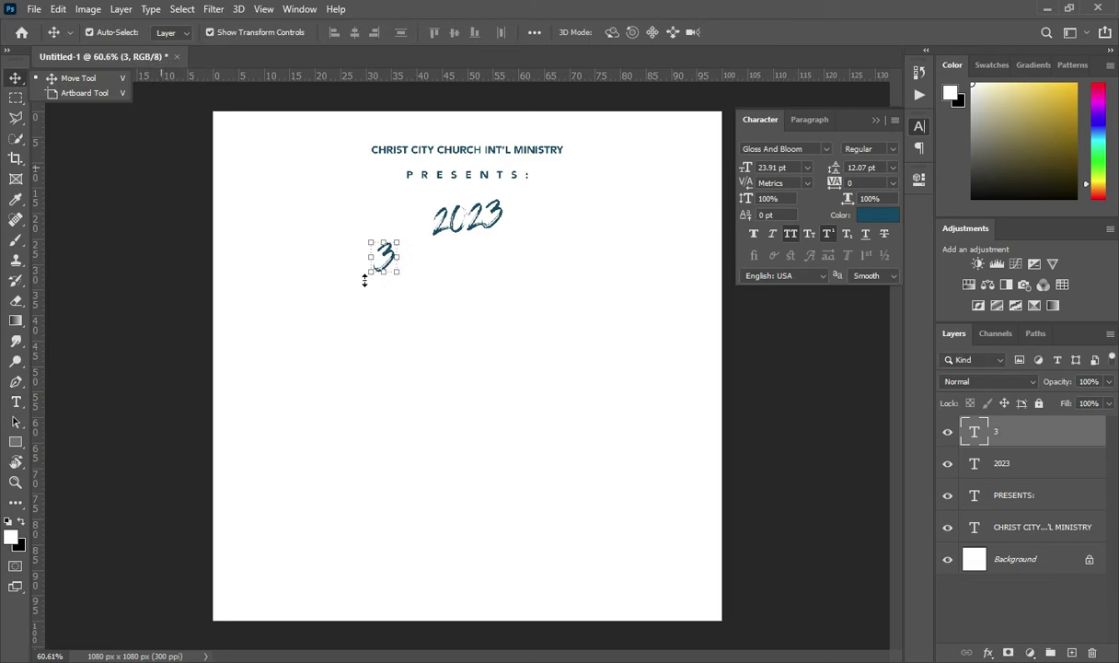
click(370, 272)
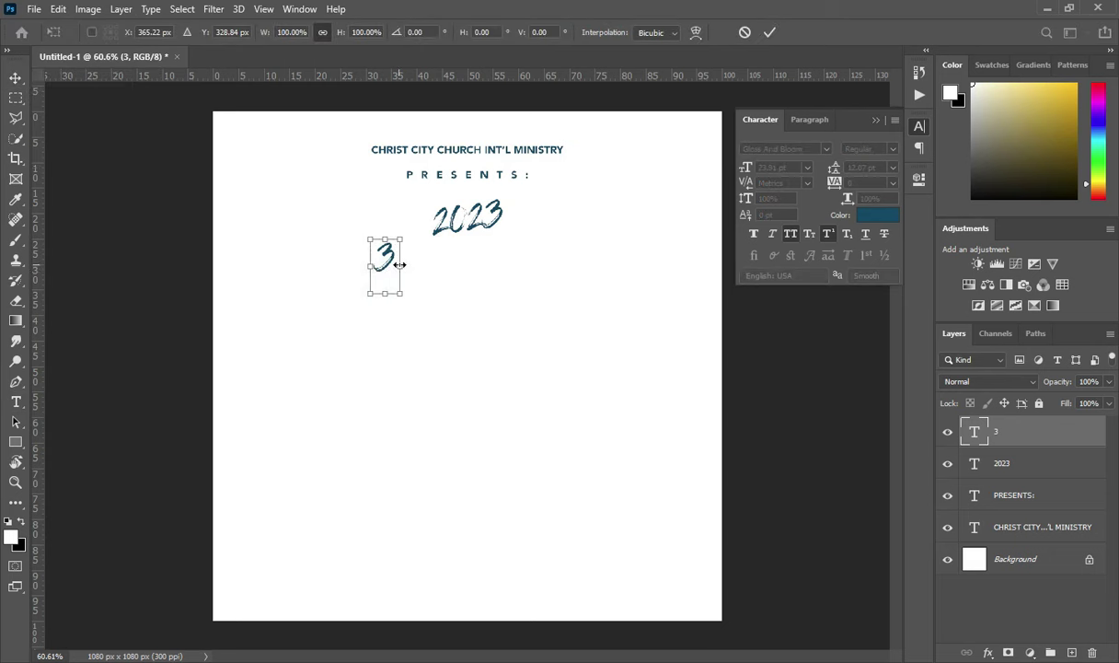
drag(417, 276, 380, 275)
drag(418, 239, 440, 257)
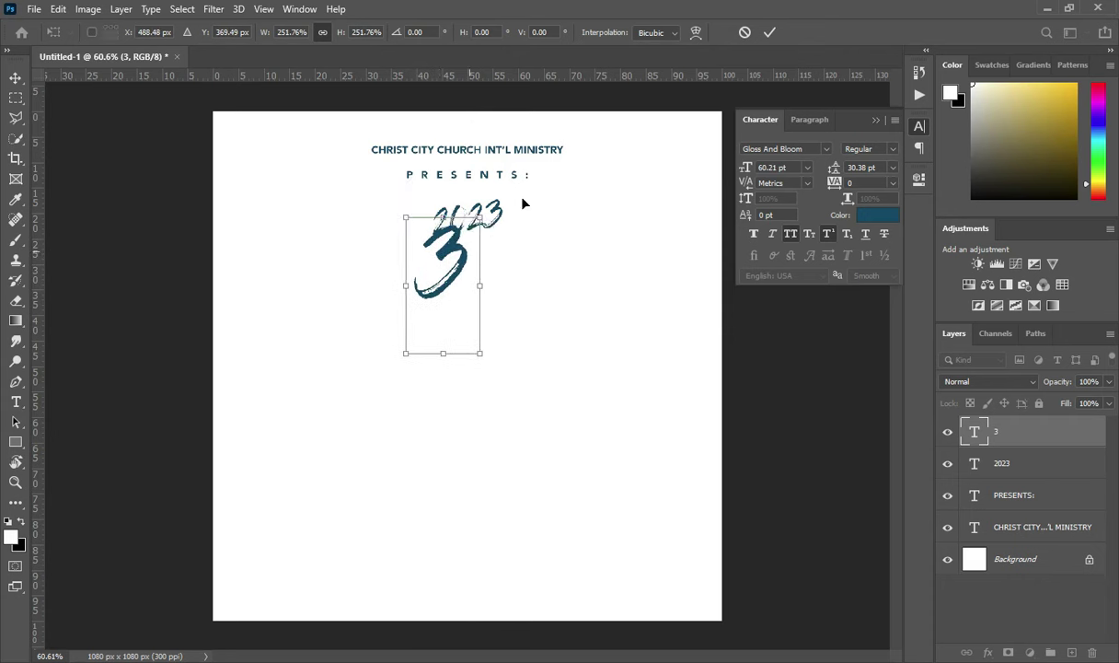
drag(504, 204, 524, 182)
key(Return)
- Shrink the "2023" text slightly to about 23.6 pt
click(497, 208)
key(ctrl+t)
key(Return)
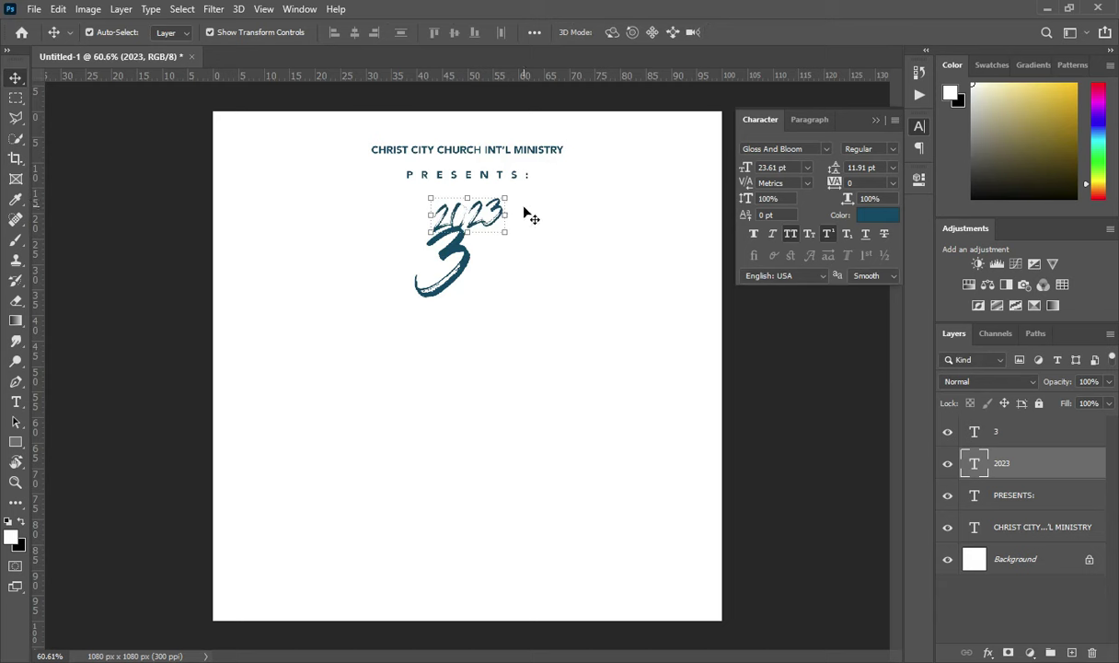
- Nudge the "2023" text right and up so it sits just above the "3"
key(Right)
key(Right)
key(Right)
key(Right)
key(Right)
key(Right)
key(Right)
key(Right)
key(Right)
key(Right)
key(Right)
key(Right)
key(Right)
key(Right)
key(Right)
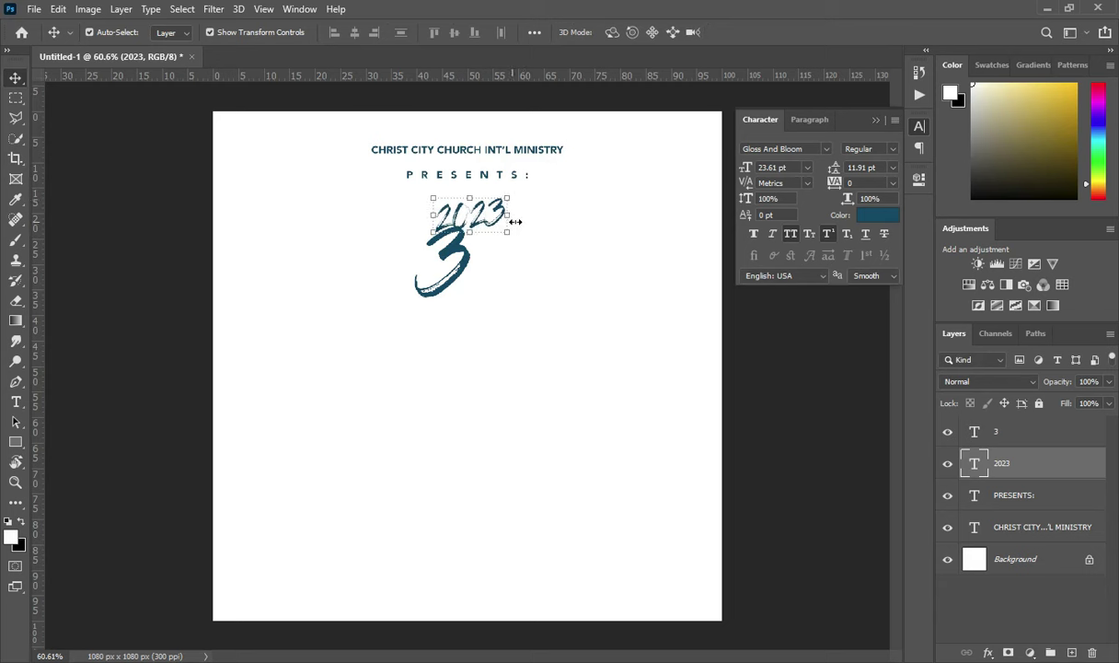
key(Up)
key(Up)
key(Up)
key(Up)
key(Up)
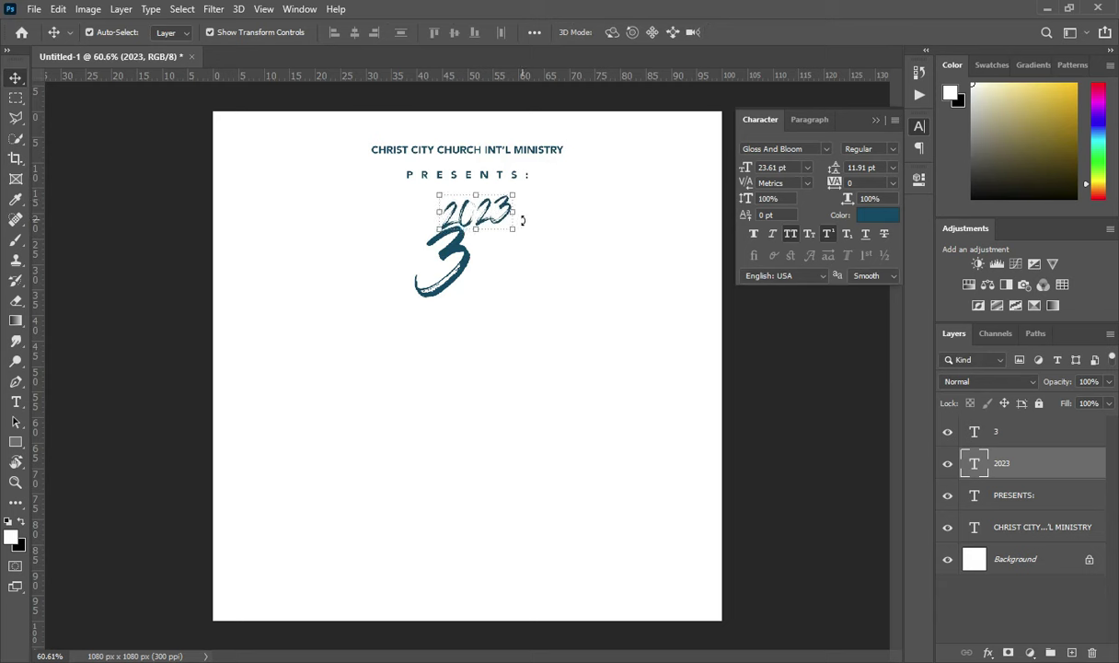
- Move the "3" and "2023" texts together slightly left and up so they sit closer beneath "PRESENTS:"
click(1000, 435)
click(1008, 433)
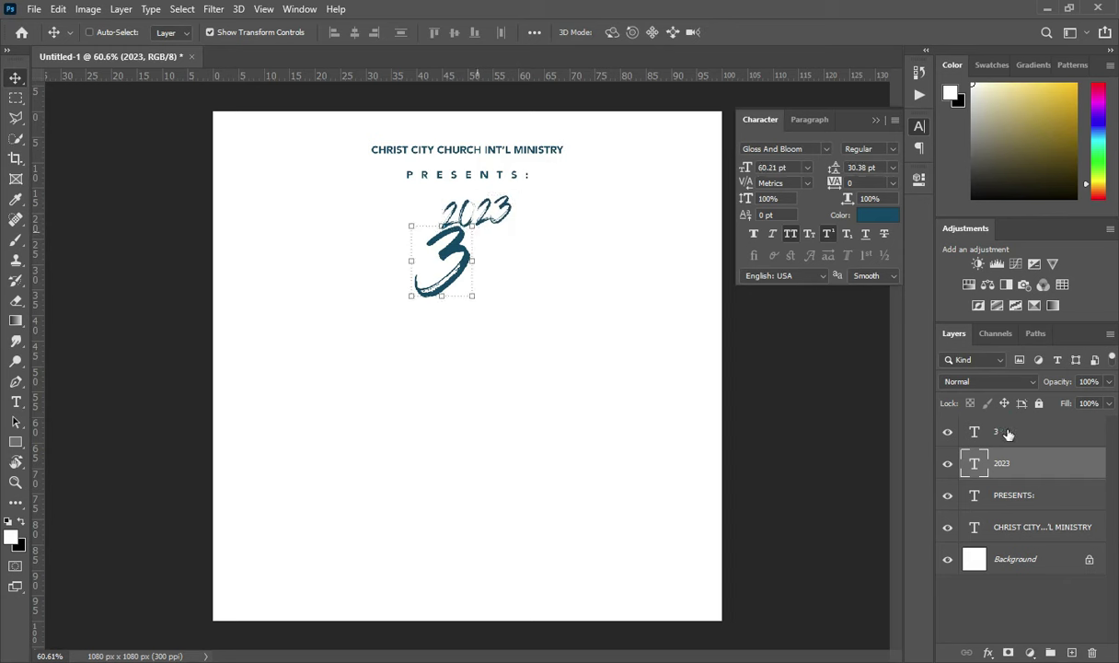
ctrl+click(1009, 457)
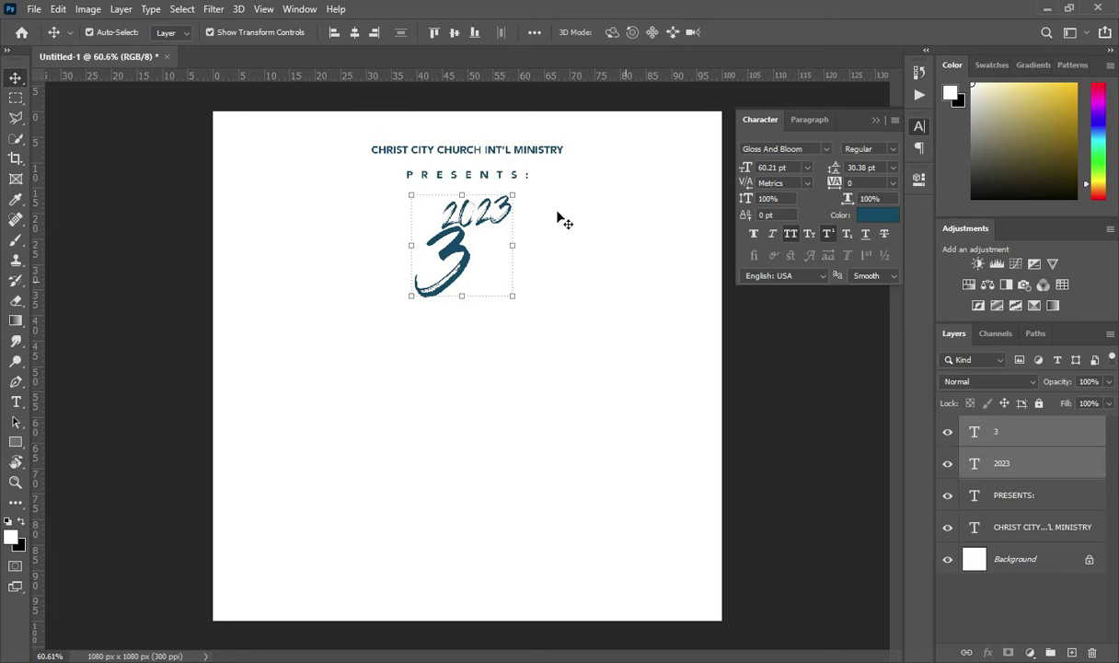
click(412, 245)
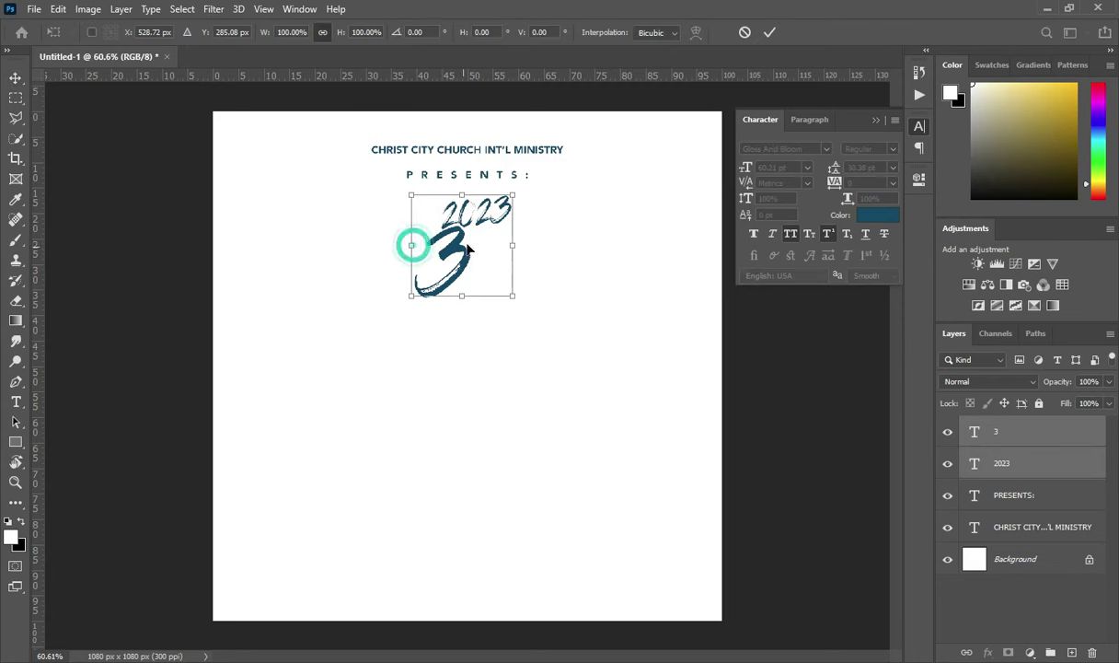
mouse_move(460, 245)
mouse_down()
mouse_move(440, 242)
mouse_move(450, 245)
mouse_up()
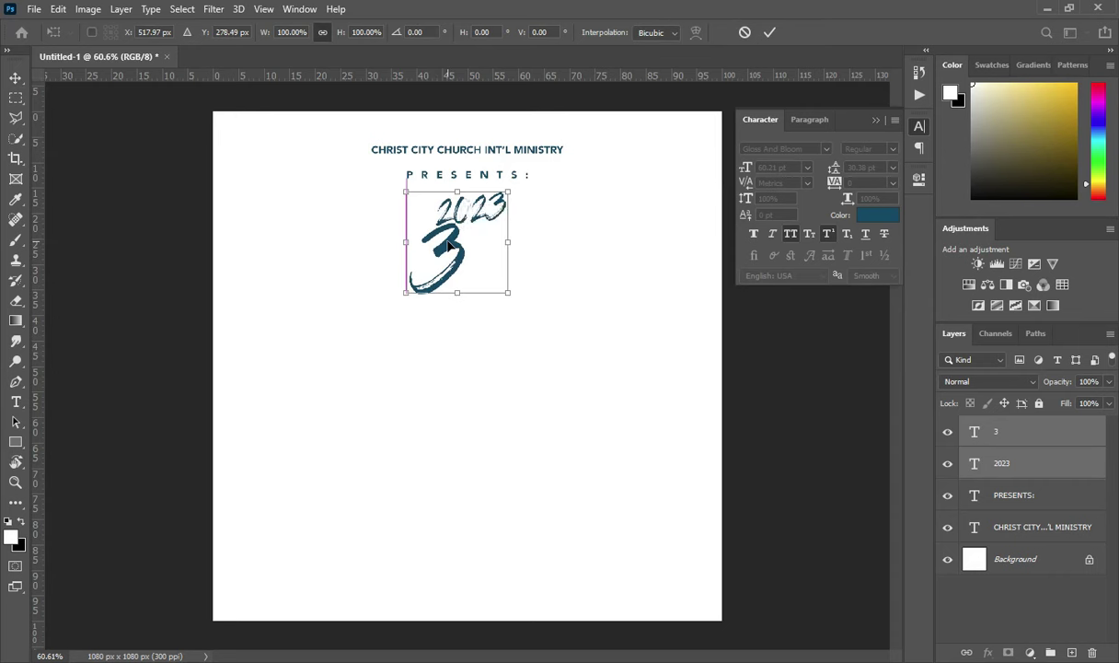
click(769, 32)
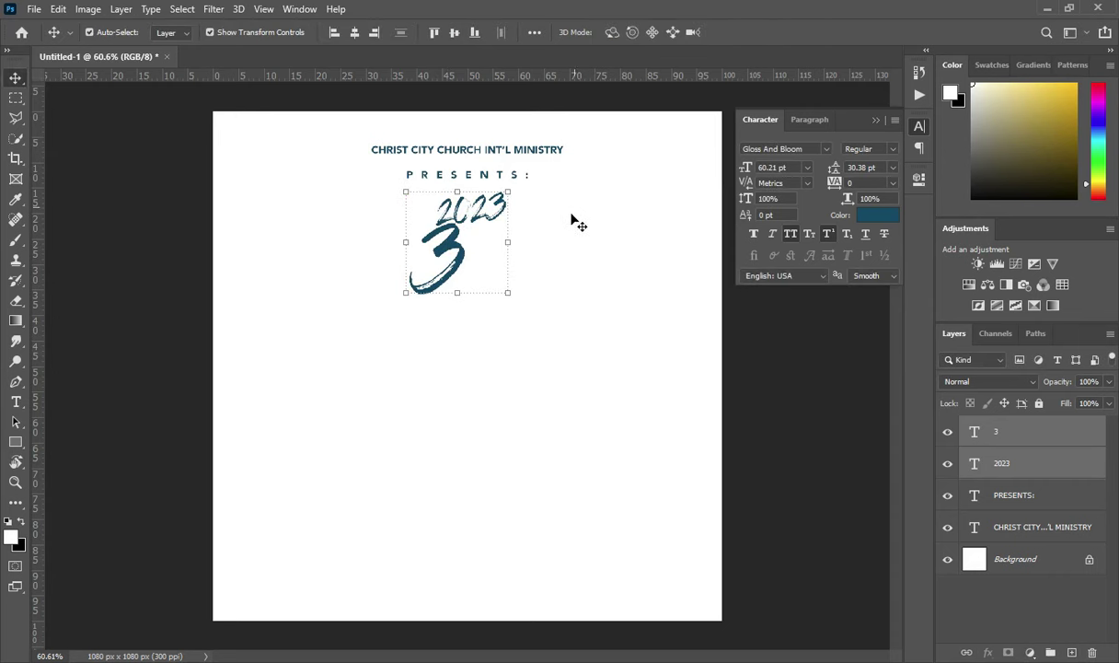
key(Down)
key(Down)
key(Down)
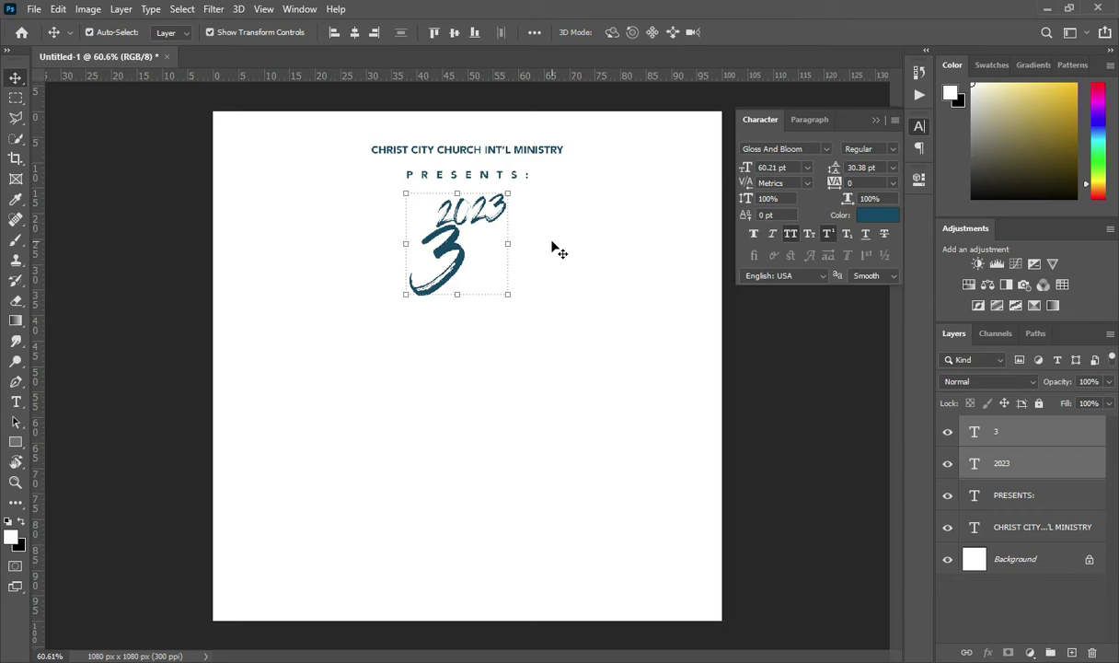
click(750, 357)
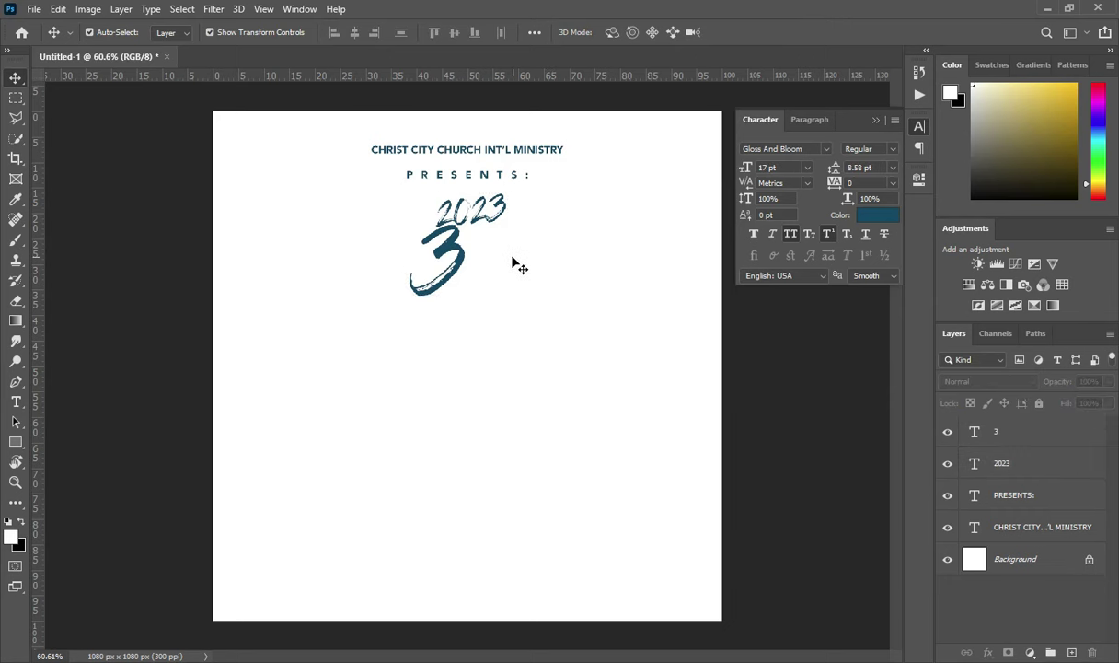
- Add a "DAYS" text below the "3", copying the word from the text document, and set its font to Avenir
key(t)
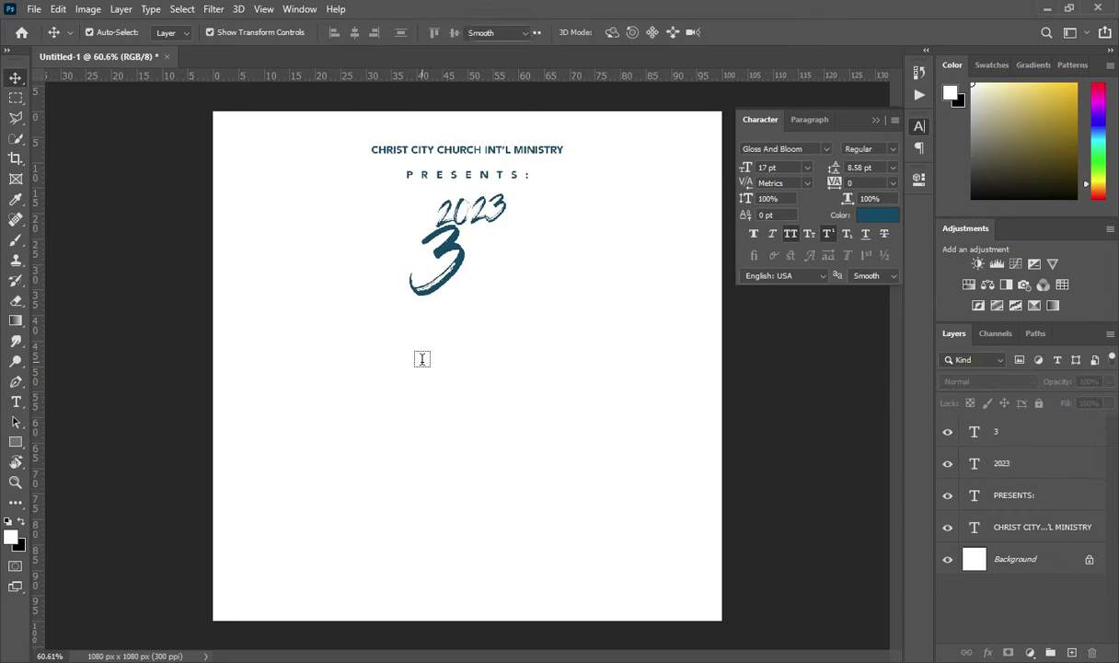
click(421, 359)
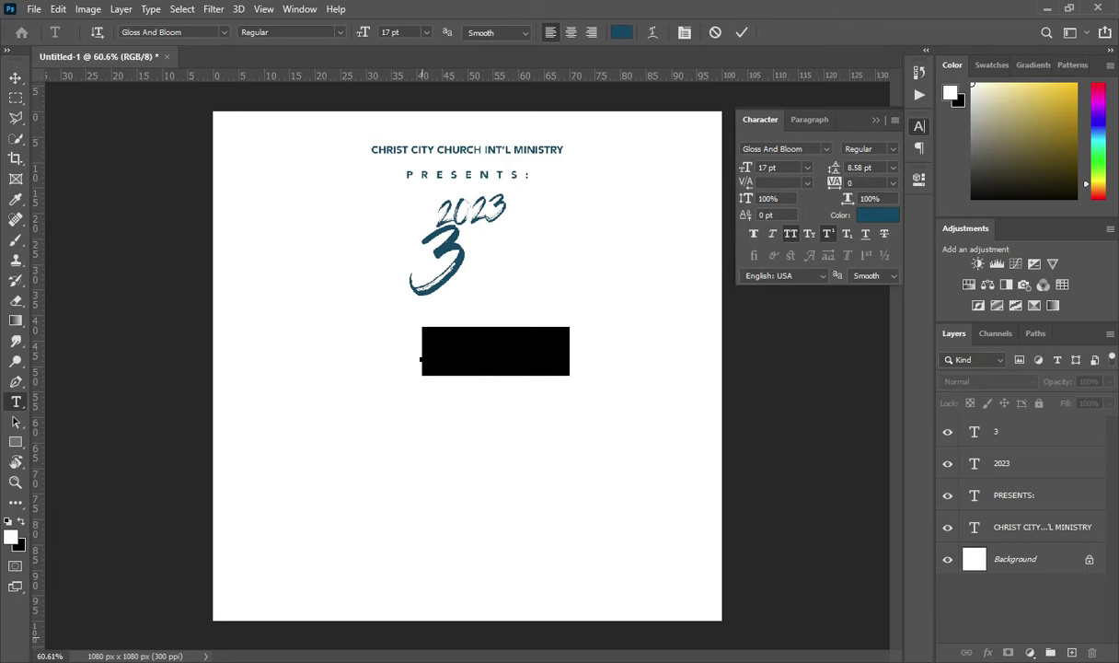
key(alt+Tab)
key(ctrl+c)
drag(210, 308, 185, 307)
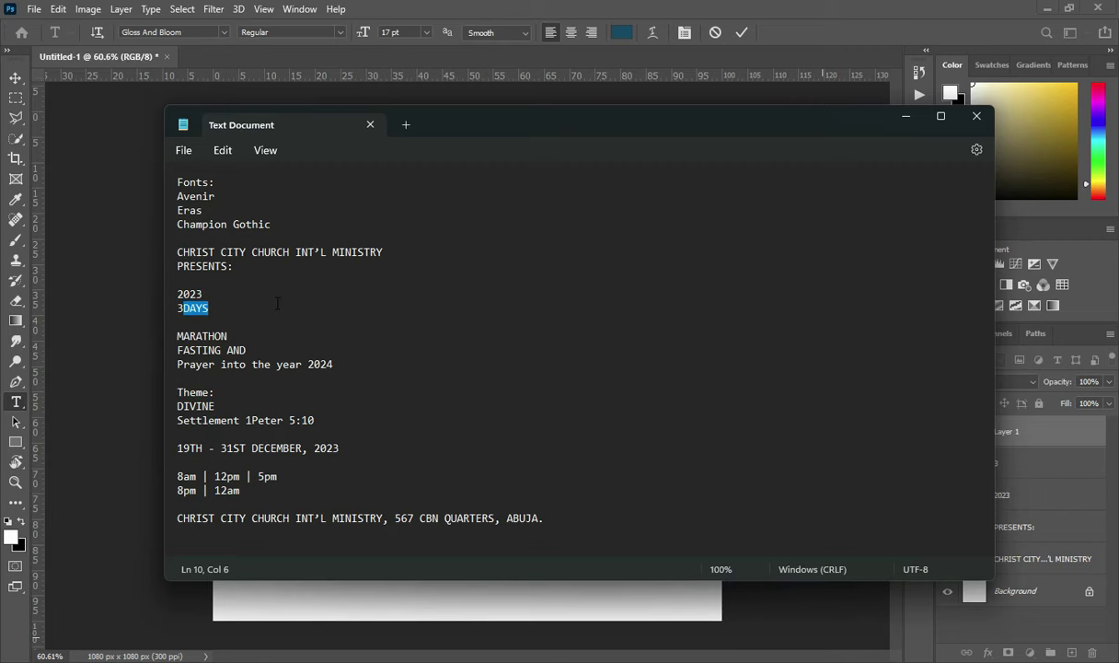
key(ctrl+c)
click(906, 116)
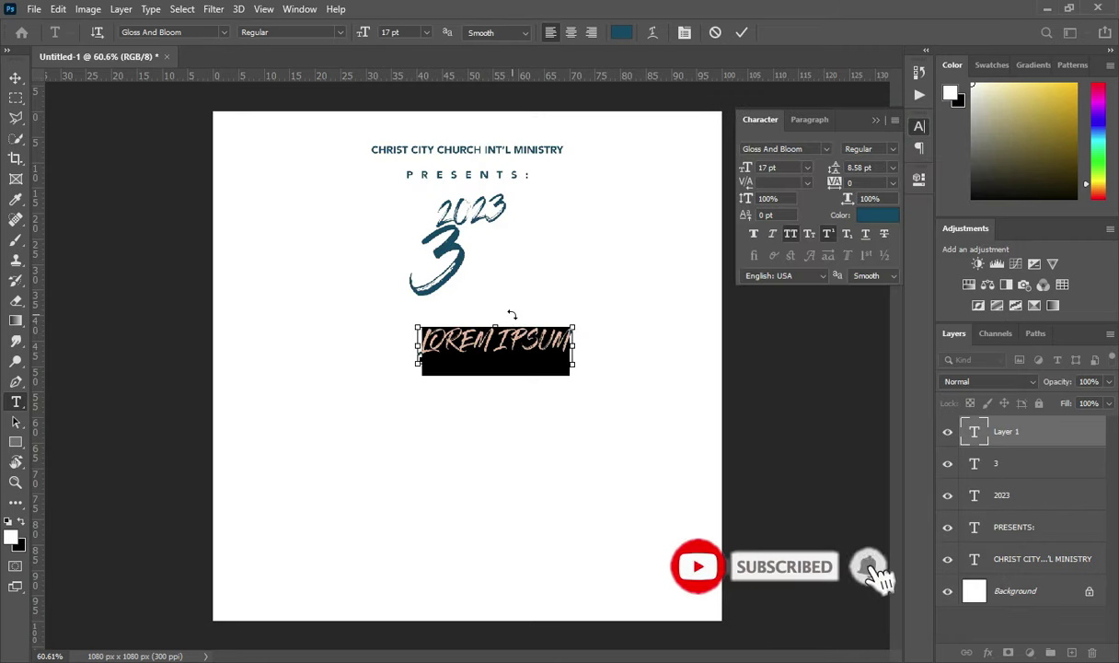
key(ctrl+v)
click(741, 32)
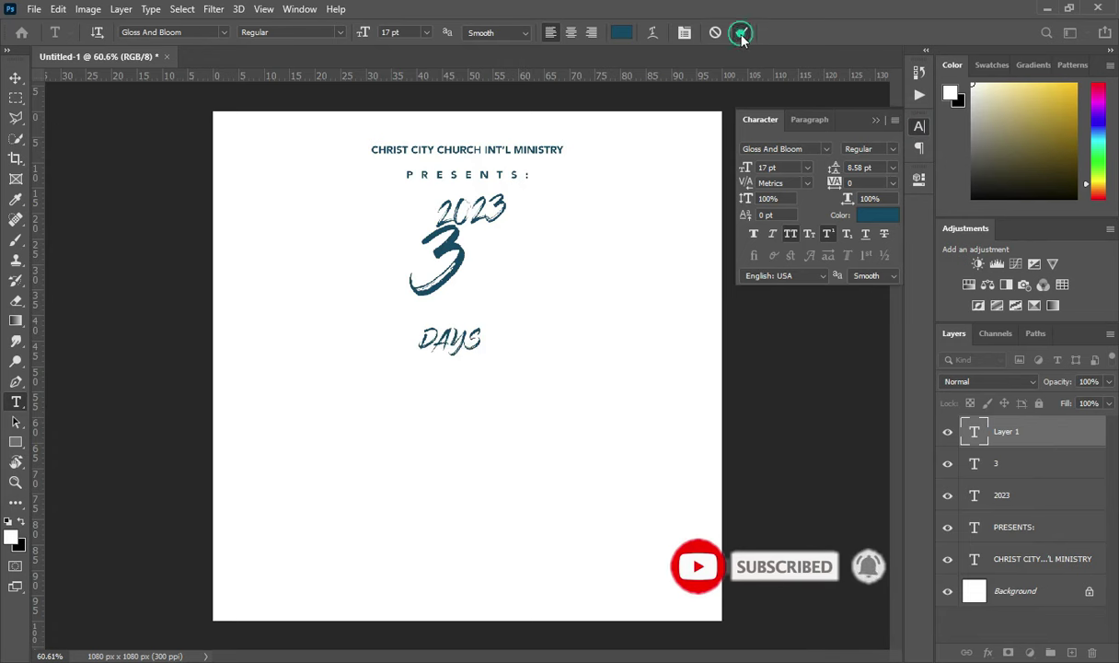
click(225, 33)
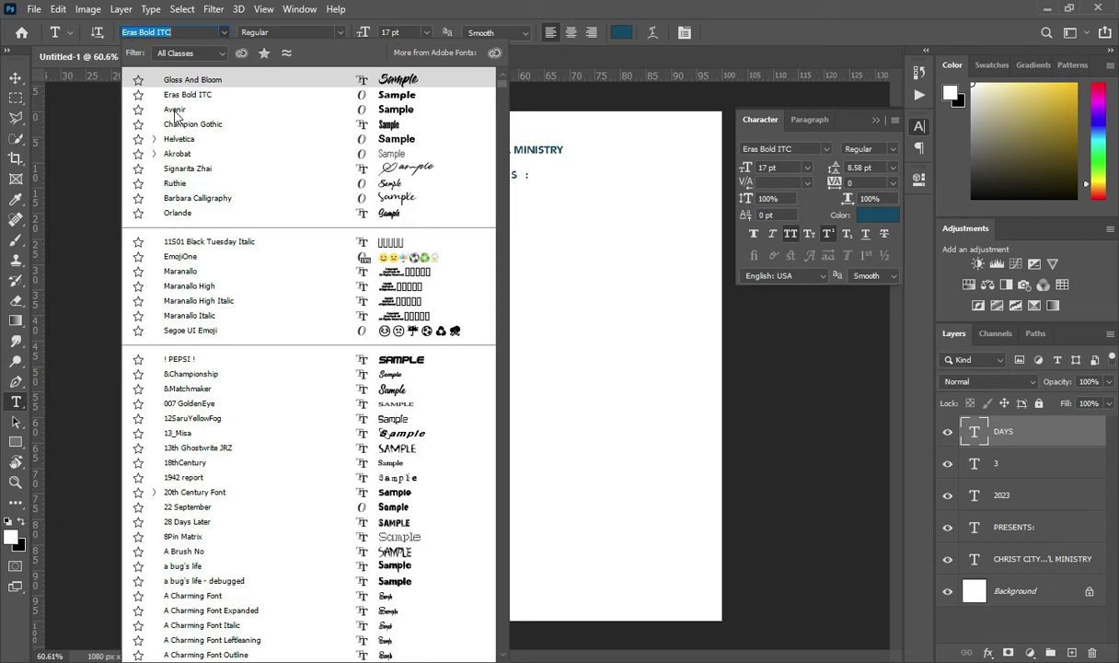
click(259, 109)
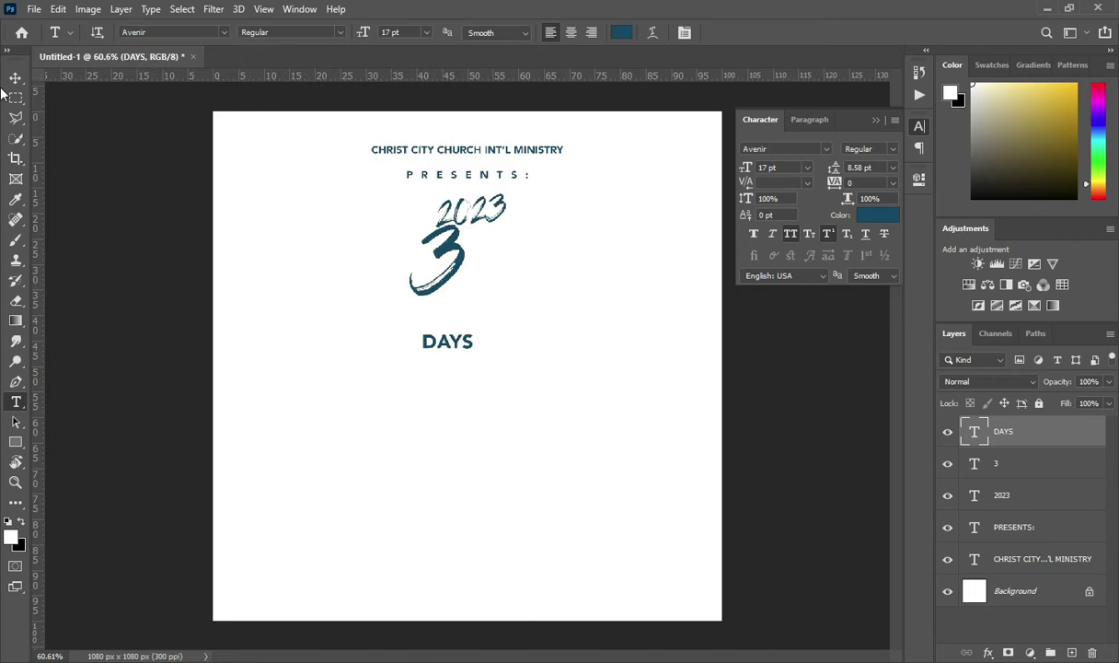
- Place the "DAYS" text beside the upper right of the "3", under "2023", and scale it to about 17.7 pt
key(v)
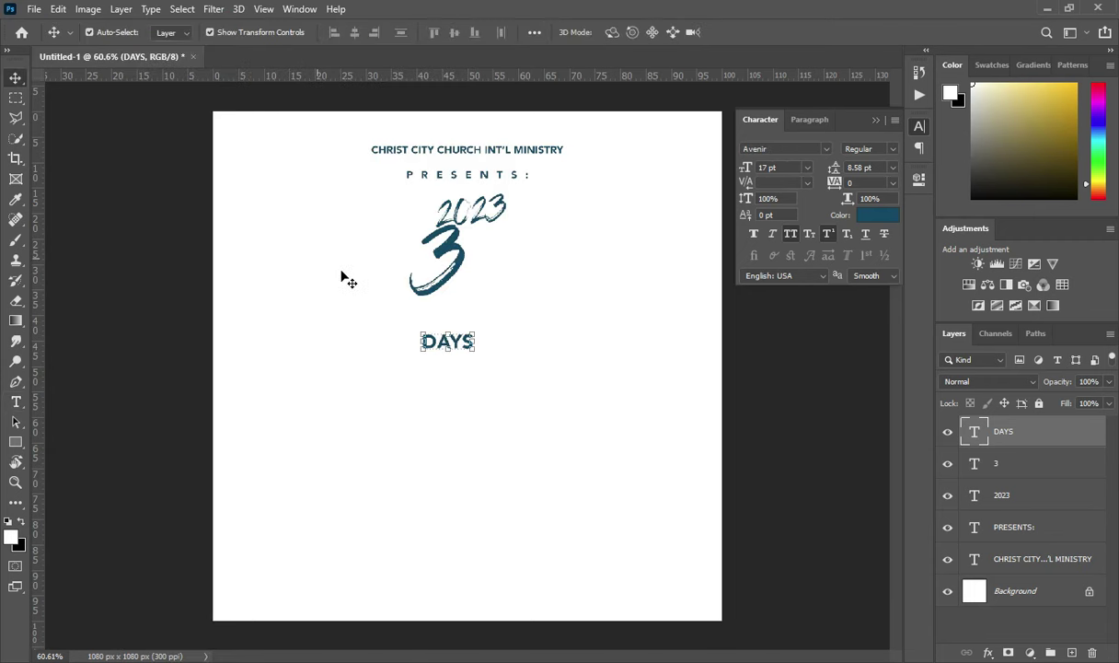
drag(447, 333, 446, 328)
drag(446, 341, 481, 239)
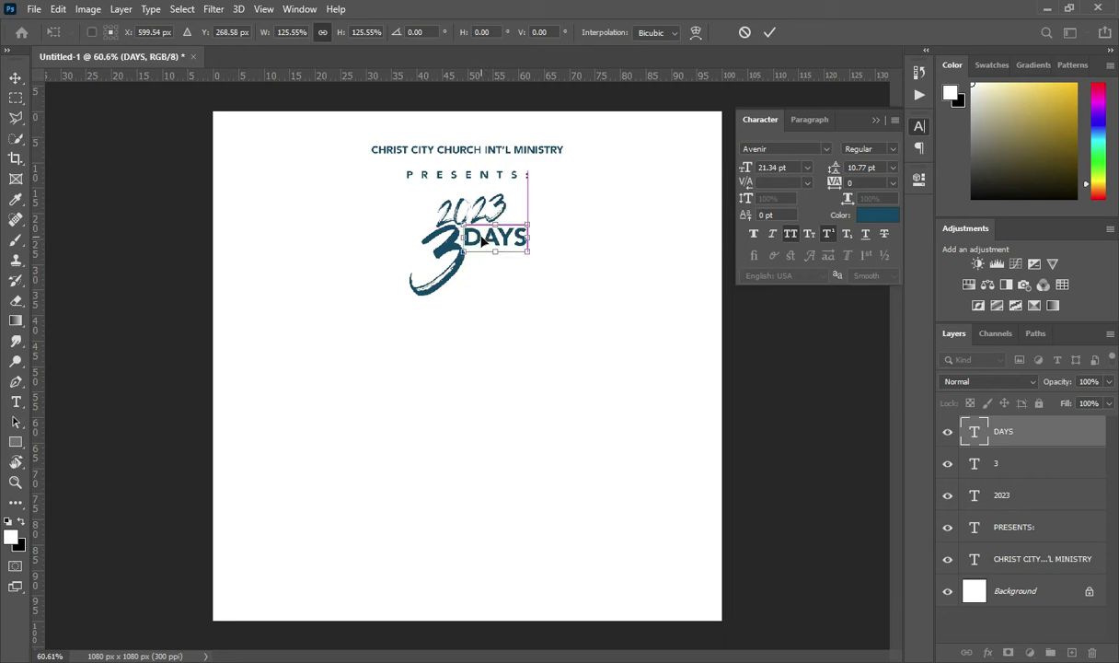
key(Return)
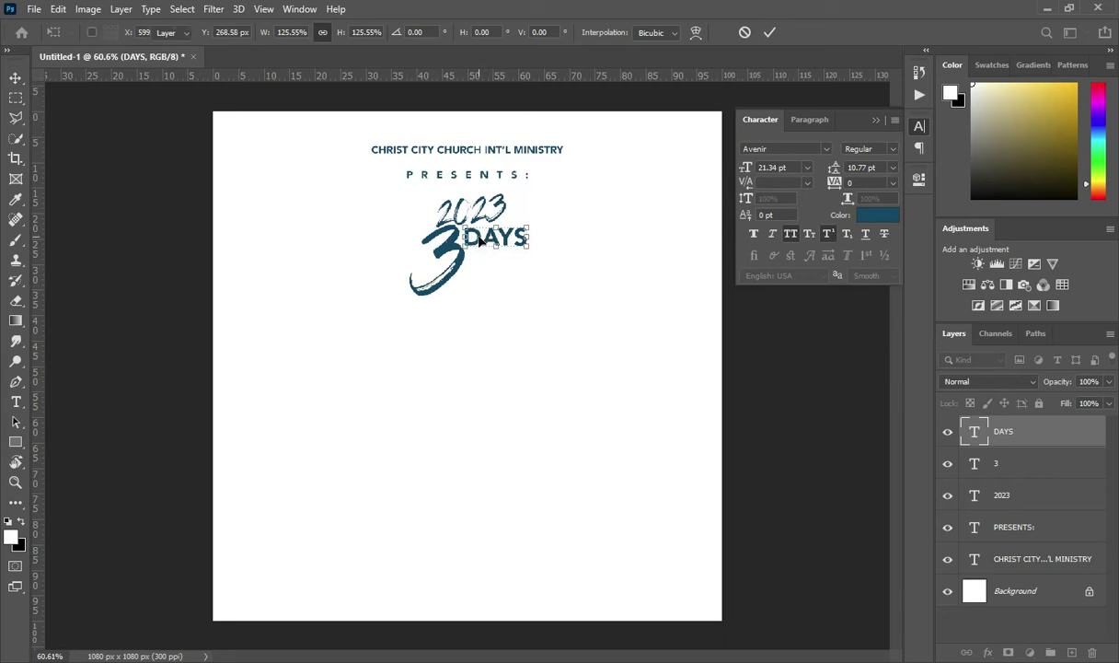
key(ctrl+t)
drag(522, 238, 517, 239)
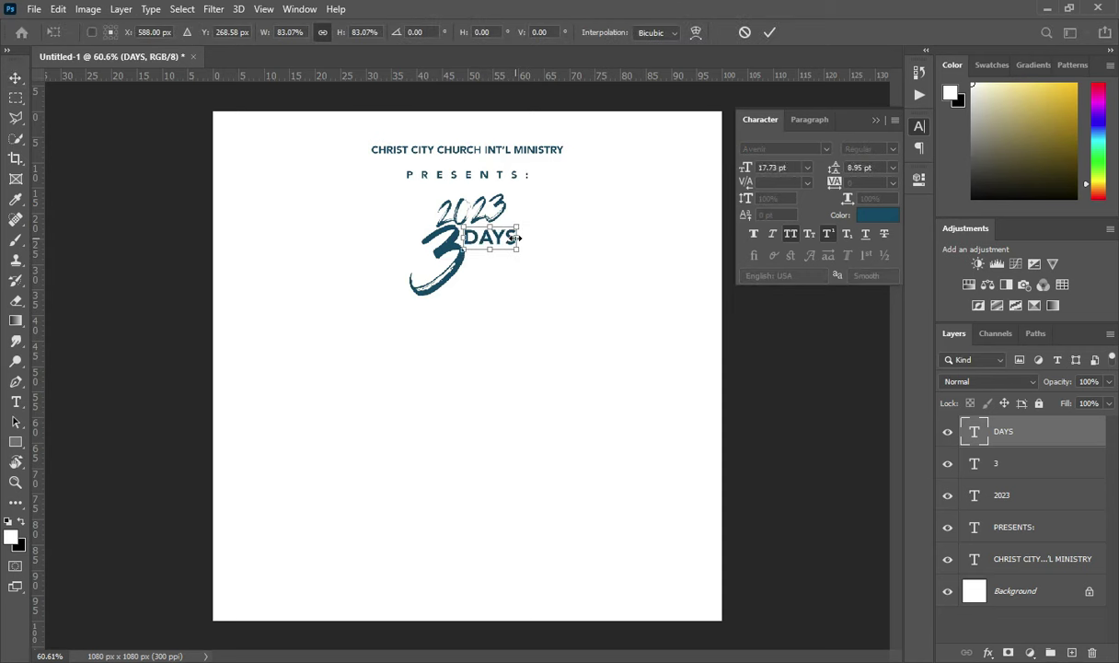
key(Return)
click(774, 352)
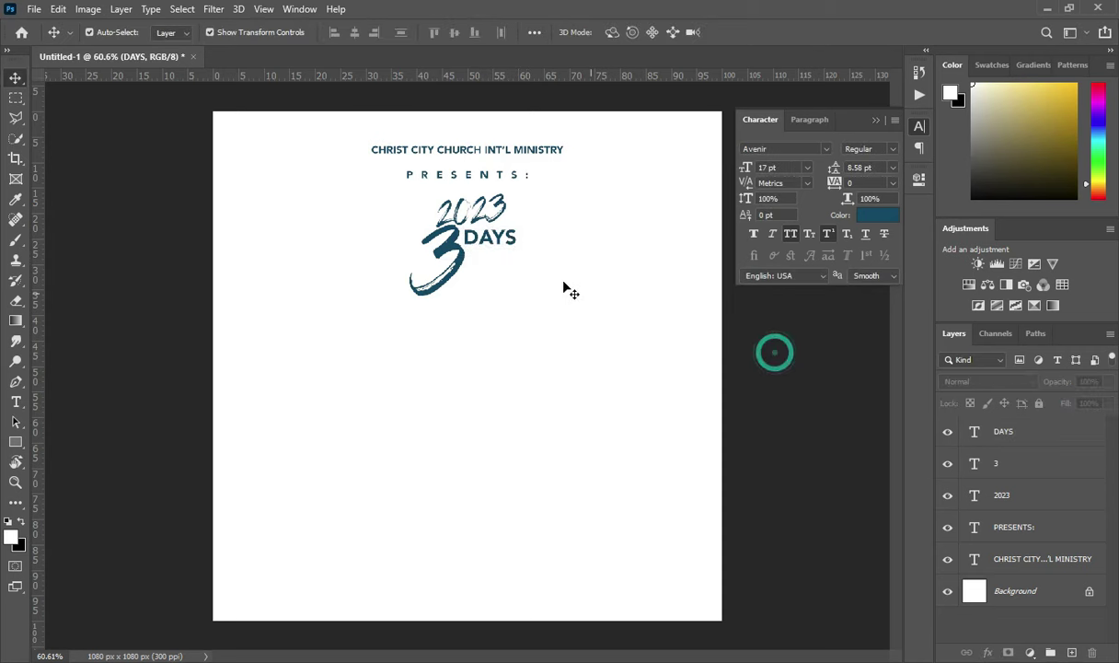
- Nudge the "DAYS" text slightly left and up so it sits tight against the "3" and "2023"
click(502, 248)
key(ctrl+t)
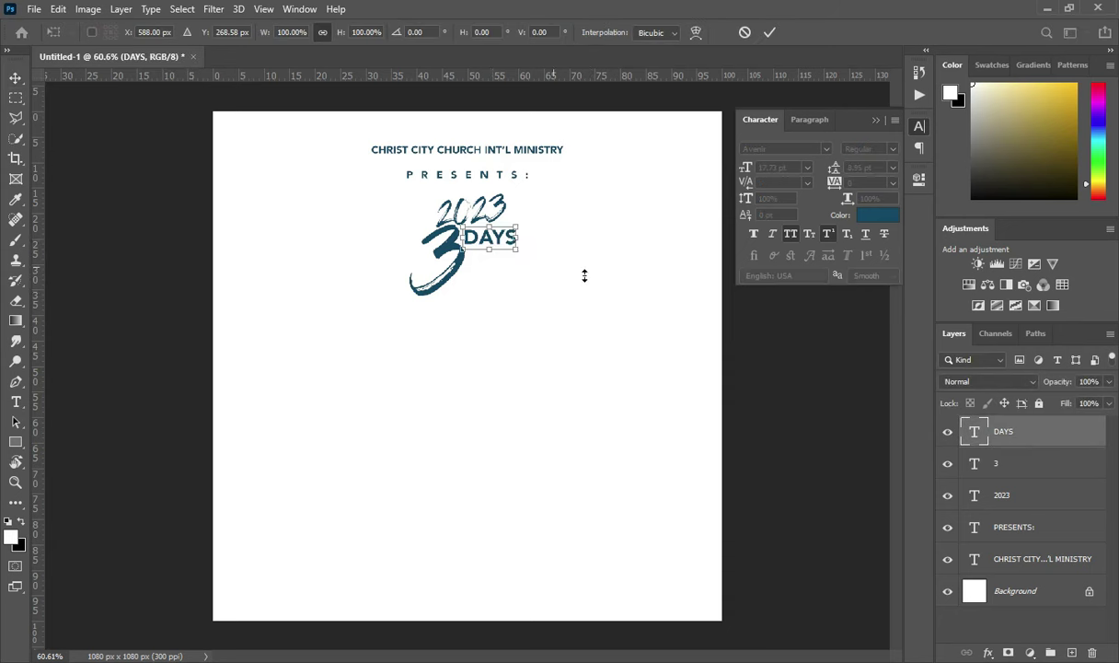
key(Left)
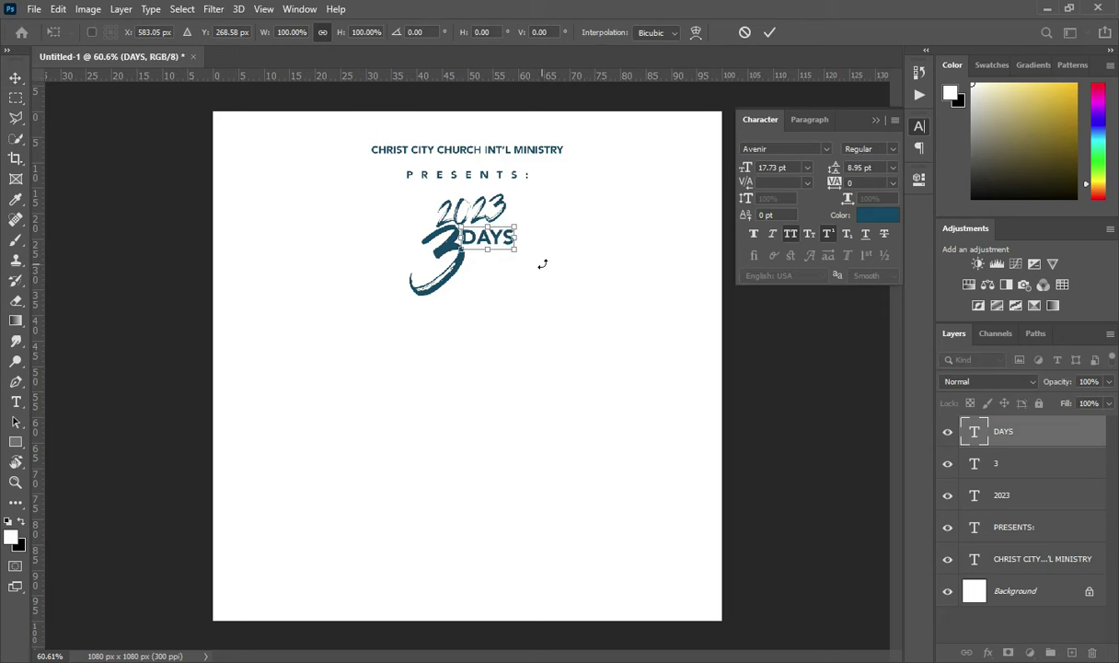
key(Left)
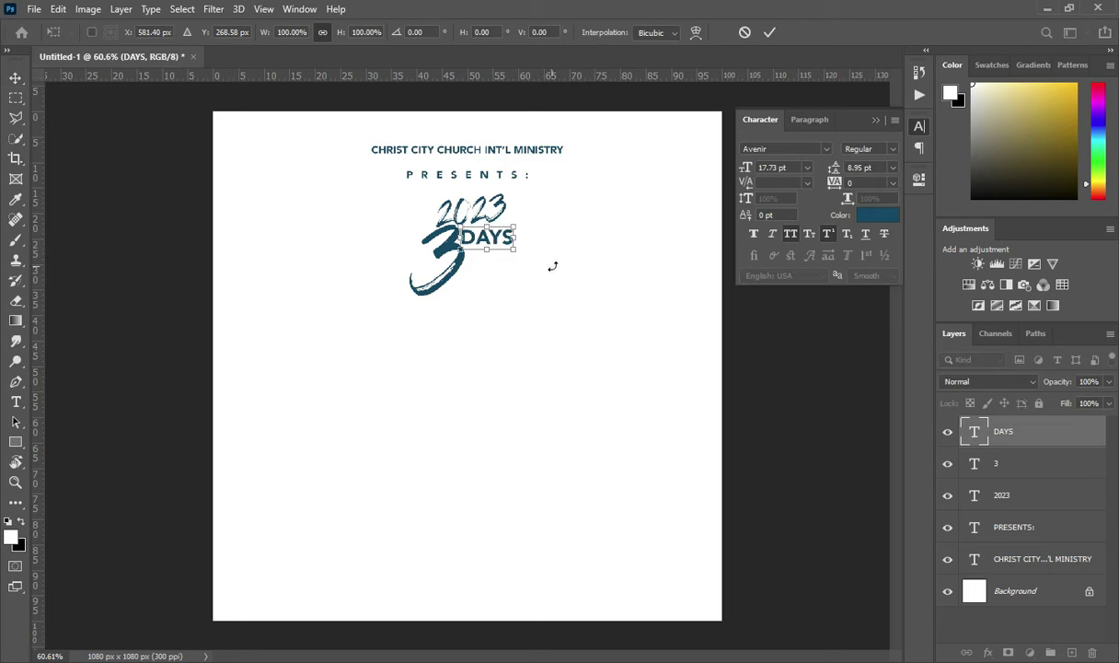
key(Left)
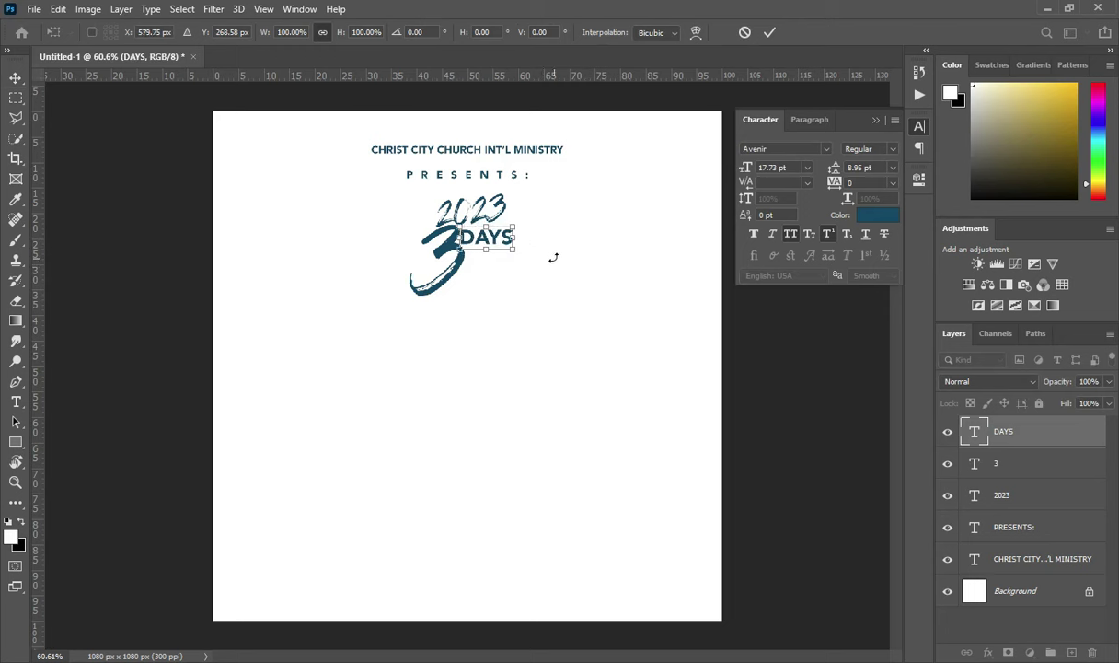
key(Return)
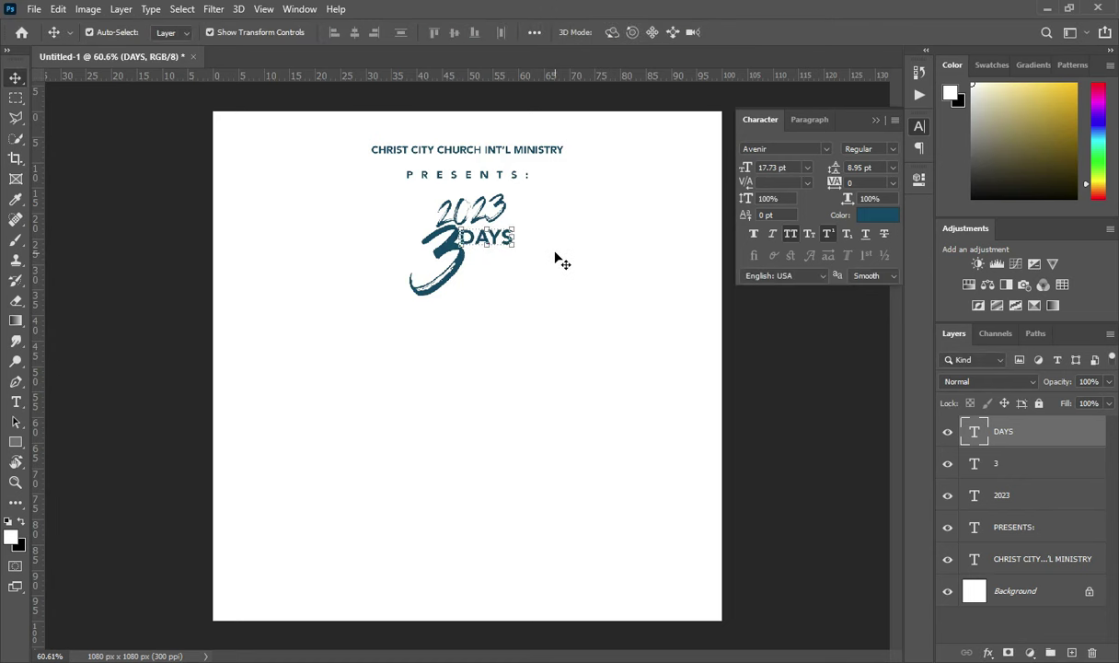
key(Up)
key(Up)
click(744, 332)
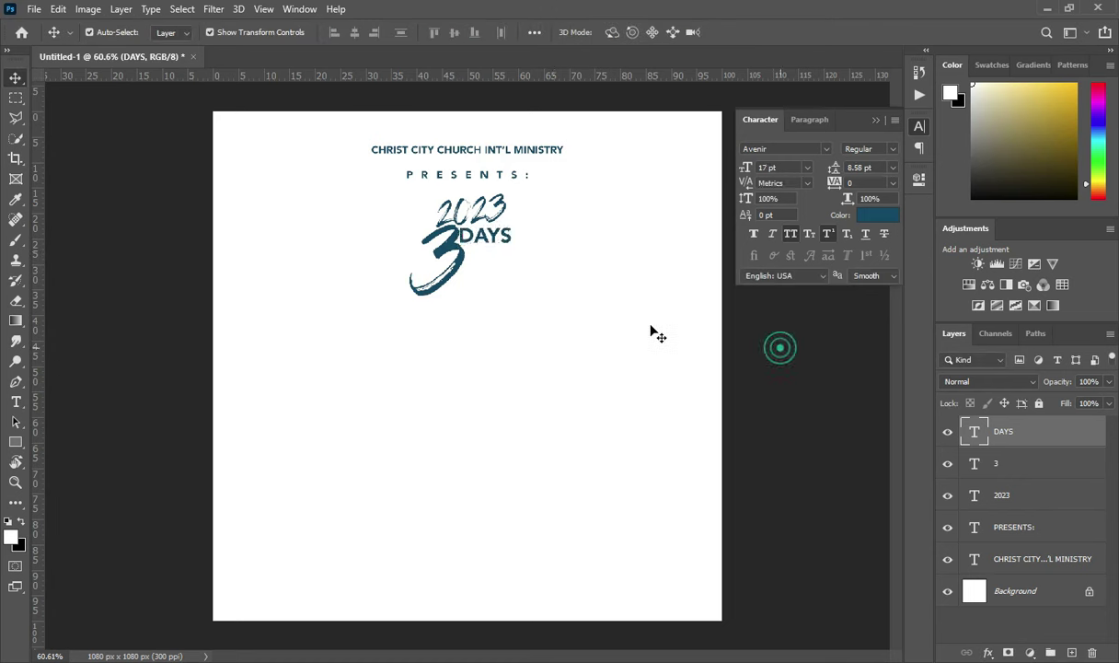
- Duplicate the "DAYS" text and place the copy below it, beside the lower end of the "3"
click(494, 239)
key(ctrl+j)
drag(494, 238, 488, 286)
- Set the lower "DAYS" copy in Champion Gothic Featherweight and replace its text with "MARATHON" copied from the text document
double_click(479, 284)
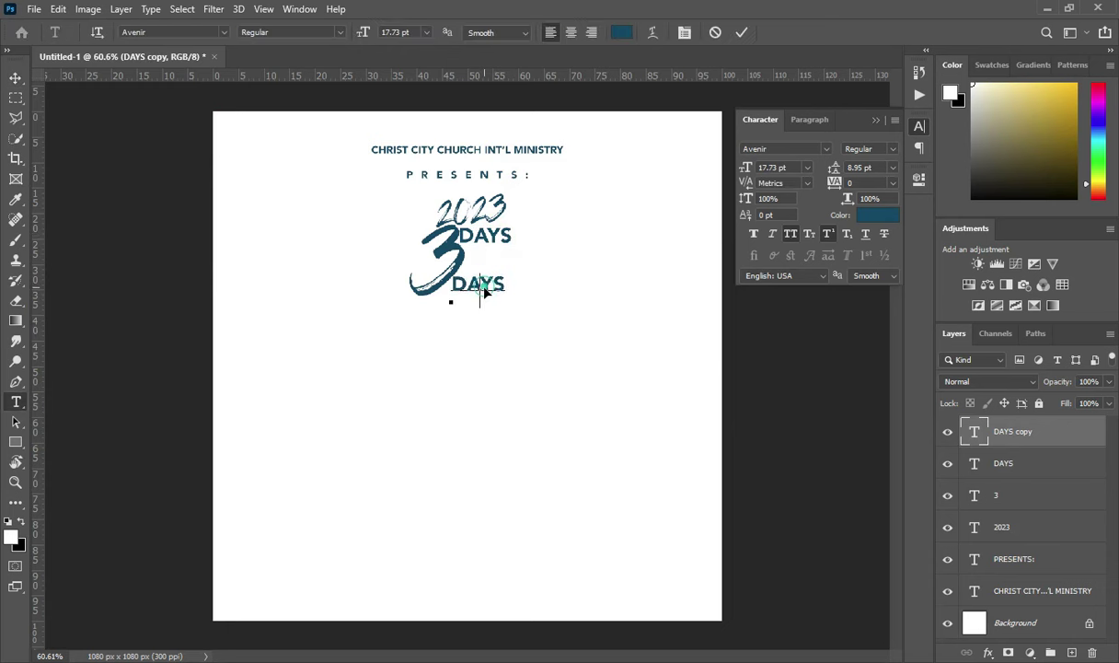
click(223, 32)
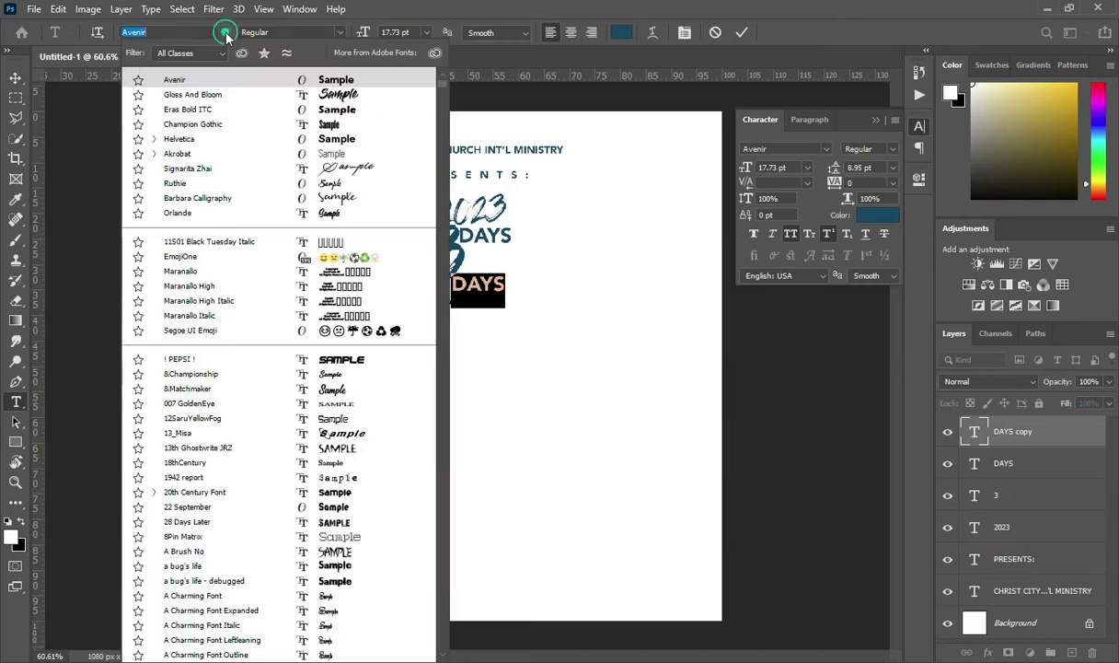
click(196, 128)
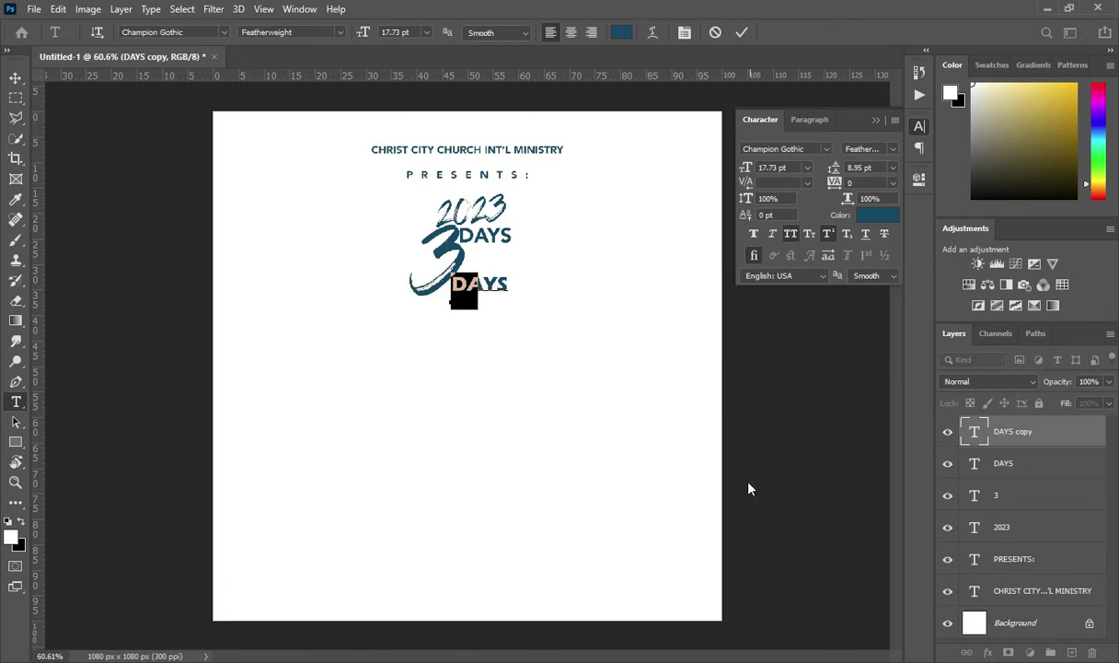
key(alt+Tab)
drag(177, 336, 227, 336)
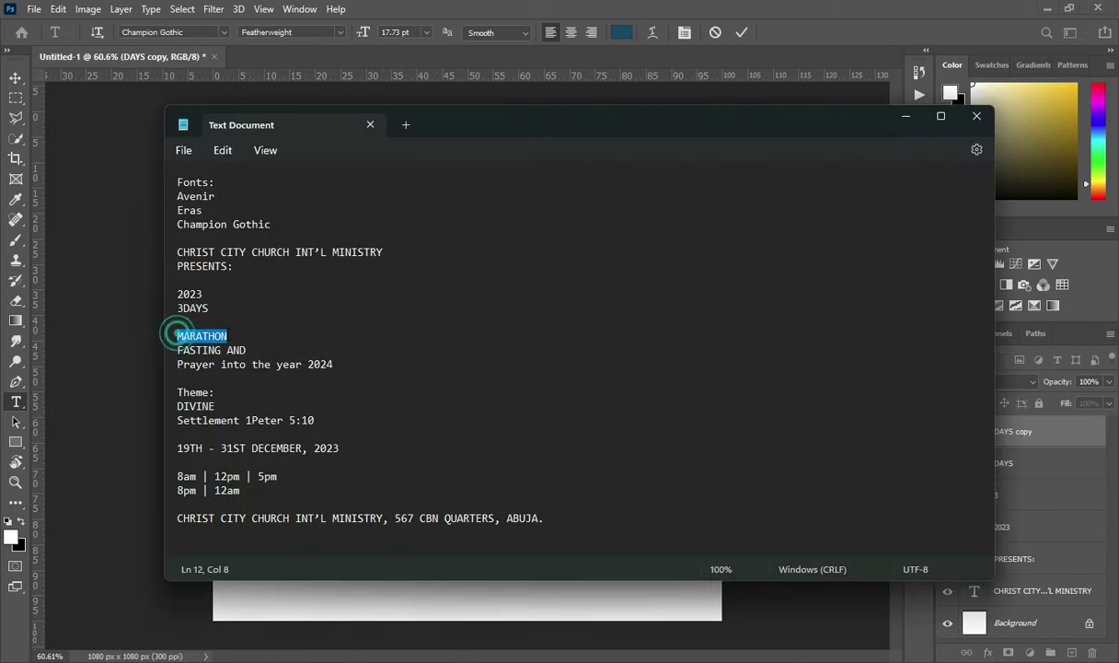
key(ctrl+c)
click(905, 116)
key(ctrl+v)
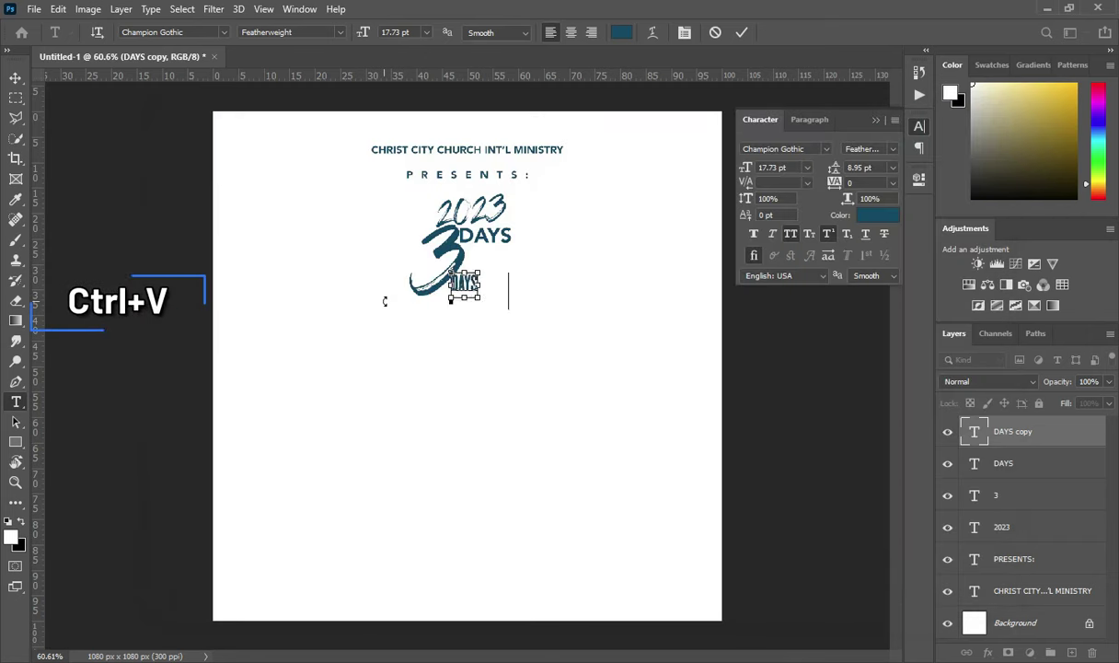
click(745, 31)
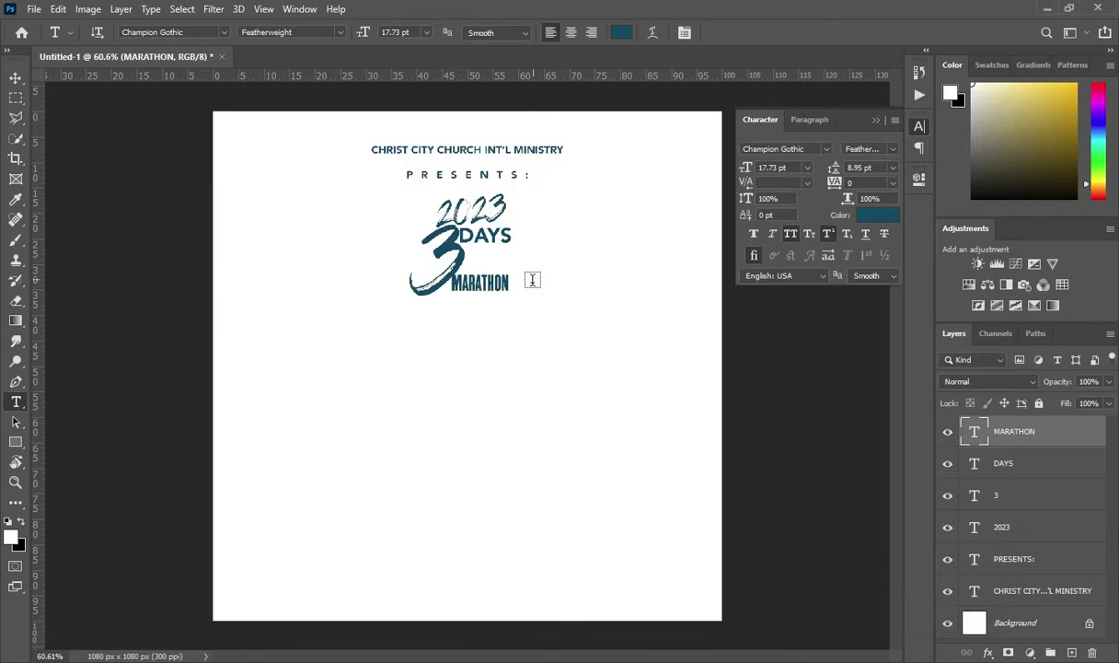
- Enlarge the "MARATHON" text to about 18.7 pt and set its tracking to 20
click(16, 77)
mouse_move(513, 291)
mouse_down()
mouse_move(529, 281)
mouse_move(507, 284)
mouse_move(518, 284)
mouse_up()
click(772, 33)
drag(835, 181, 836, 181)
click(792, 346)
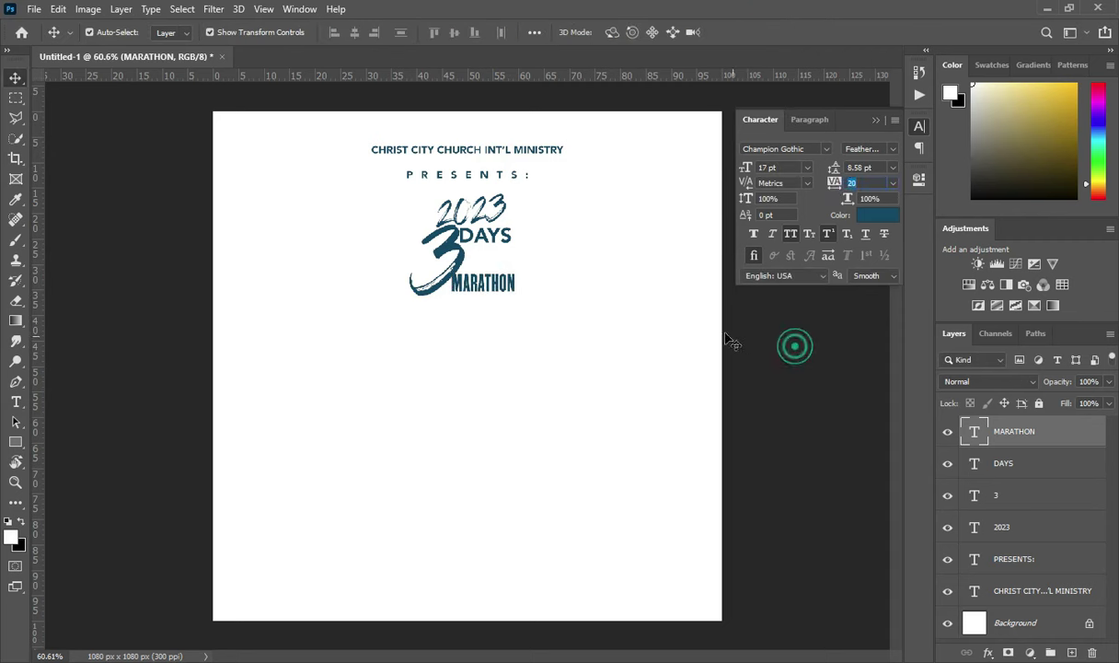
- Duplicate the "MARATHON" text layer
key(ctrl+j)
click(497, 294)
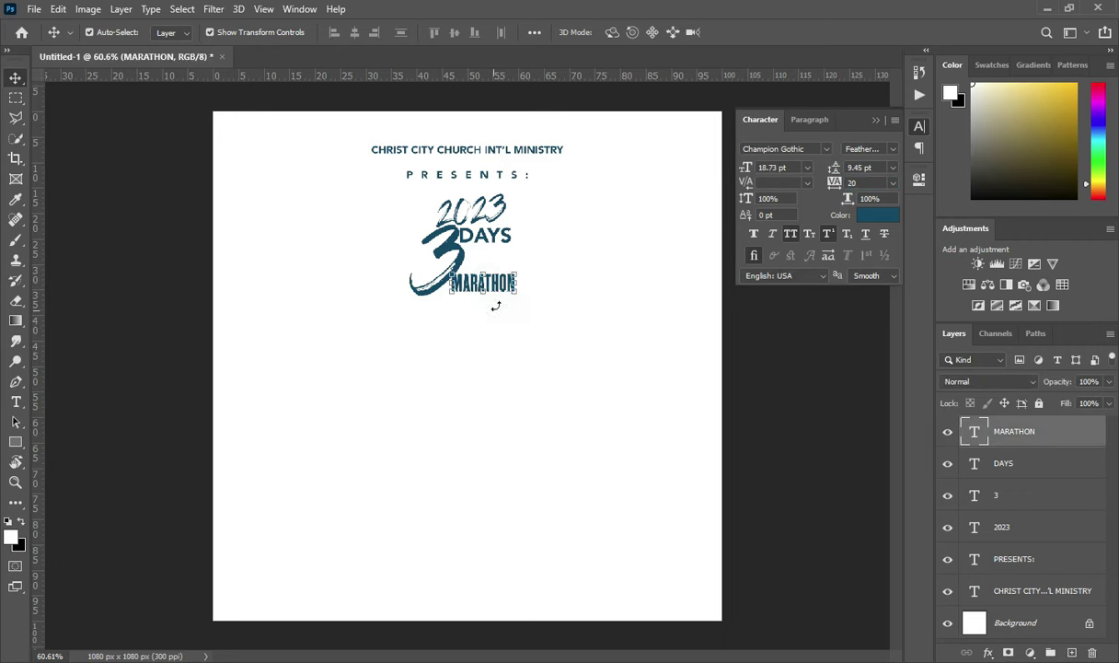
key(ctrl)
key(ctrl+j)
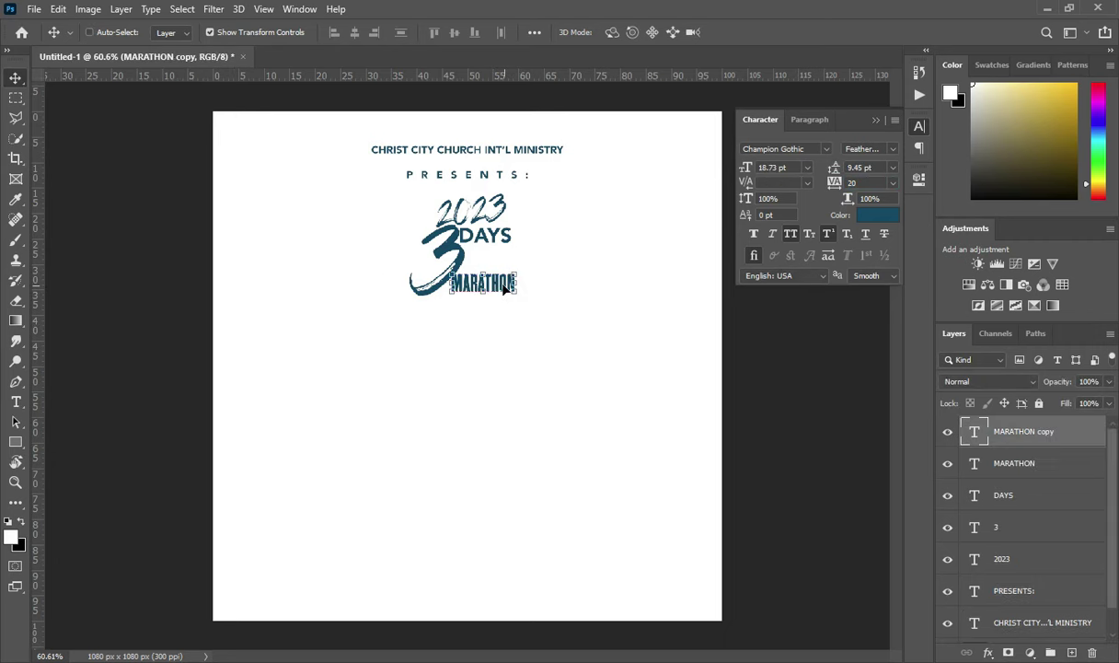
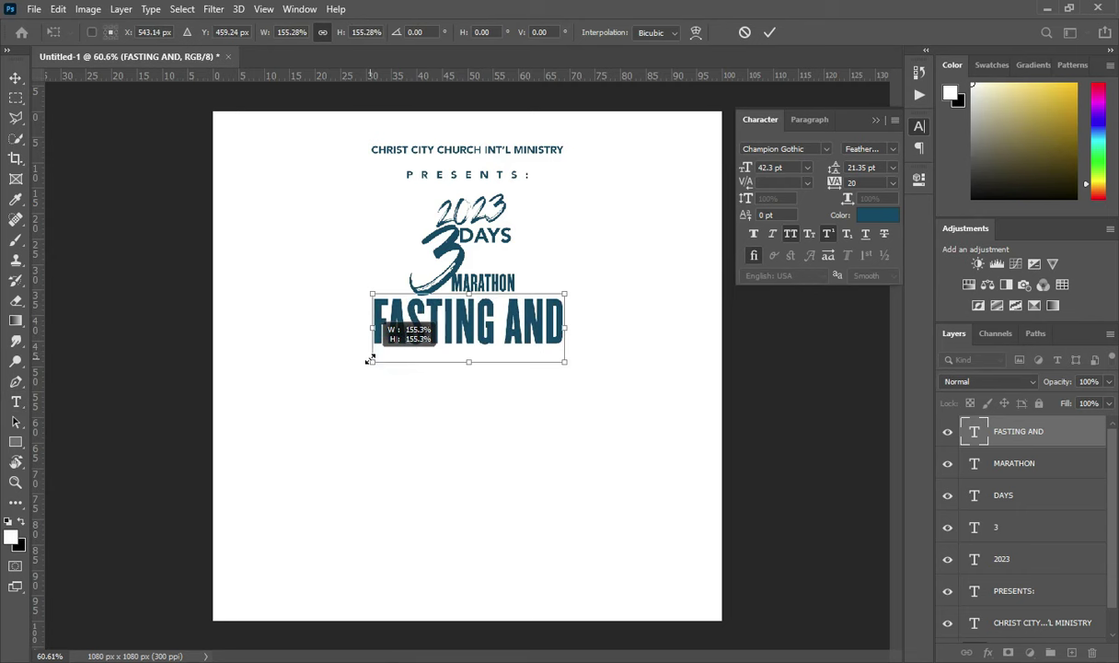
- Enlarge the "FASTING AND" text to about 52.6 pt and center it horizontally on the canvas
drag(369, 360, 369, 360)
drag(570, 329, 580, 328)
click(769, 32)
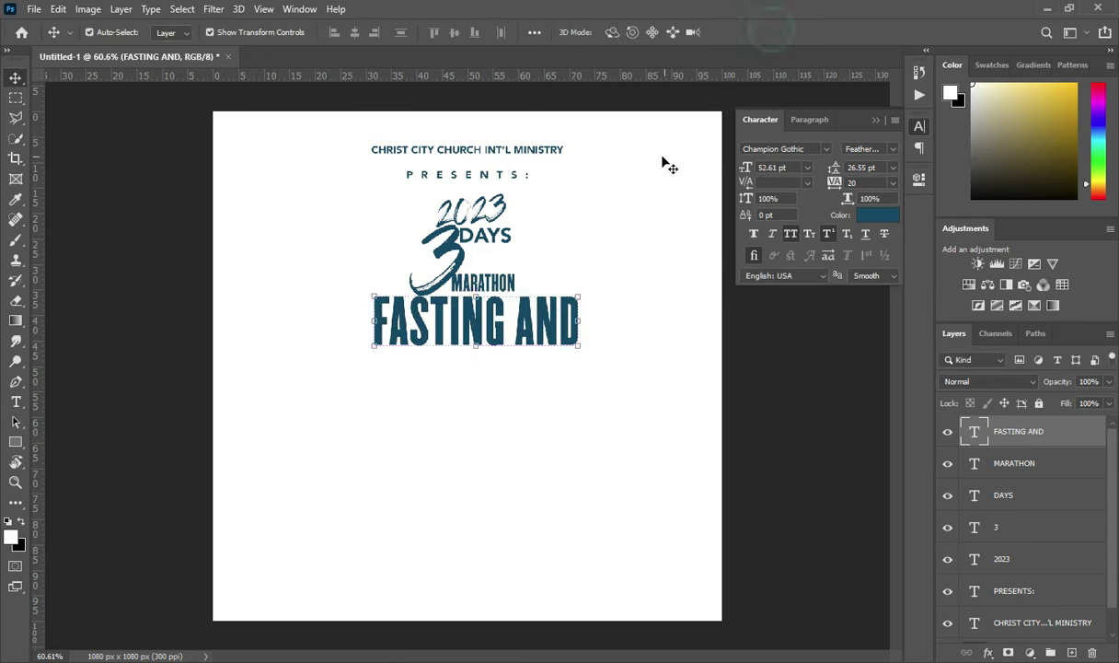
key(ctrl+a)
click(354, 32)
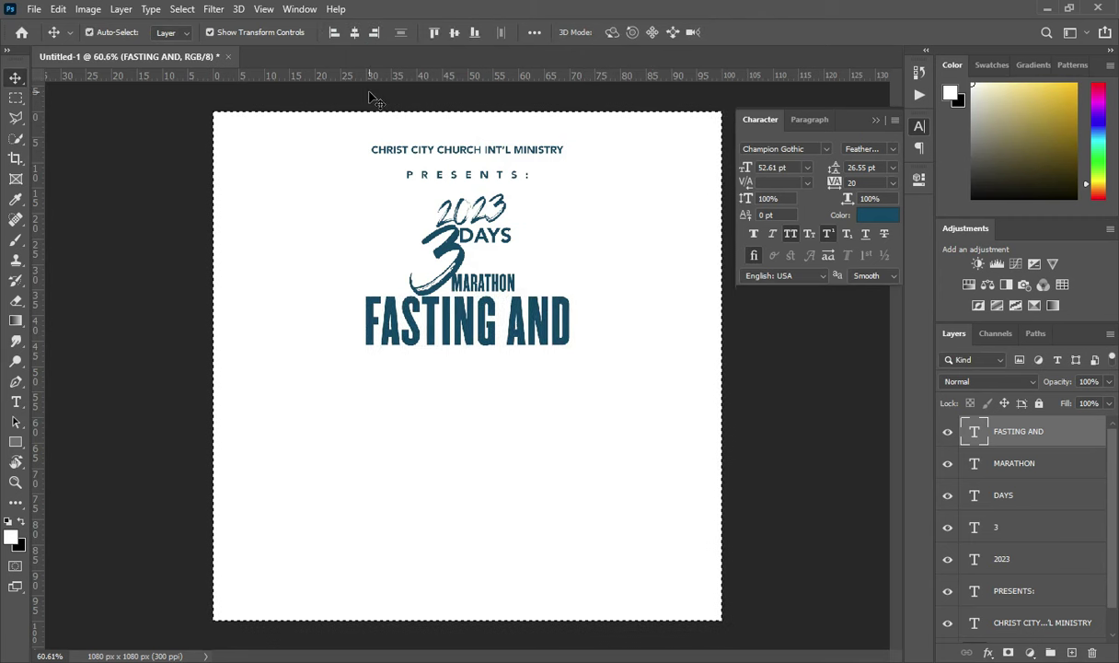
key(ctrl+d)
click(788, 410)
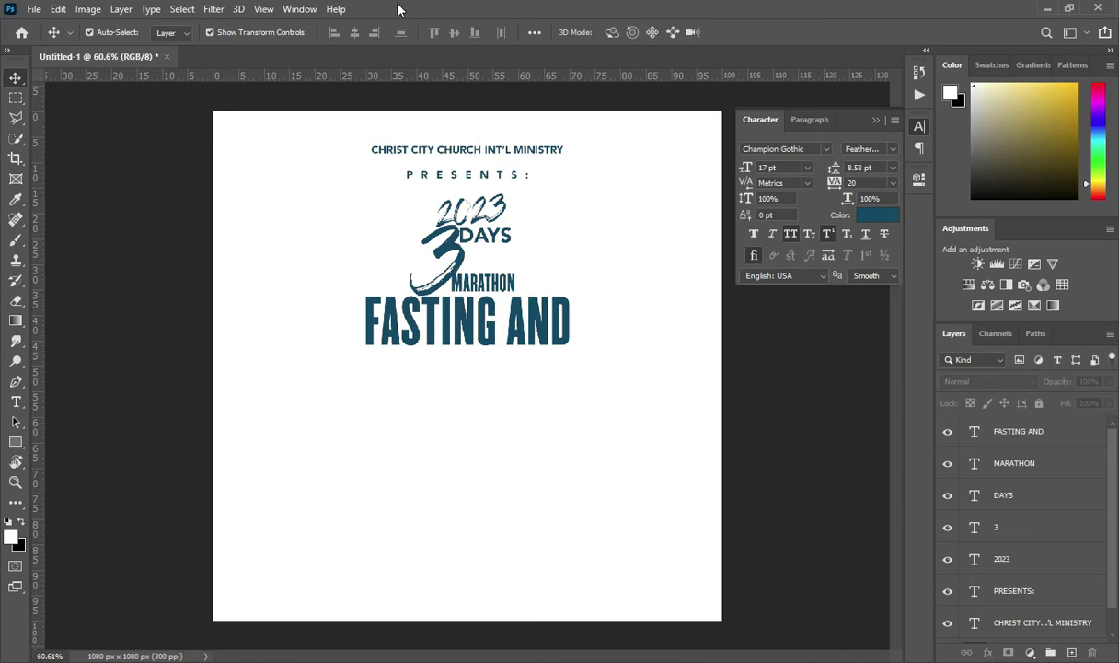
- Scale the "FASTING AND" text down to about 41.6 pt, keeping it centered beneath "MARATHON"
click(474, 320)
key(ctrl+t)
drag(467, 355, 467, 353)
key(Return)
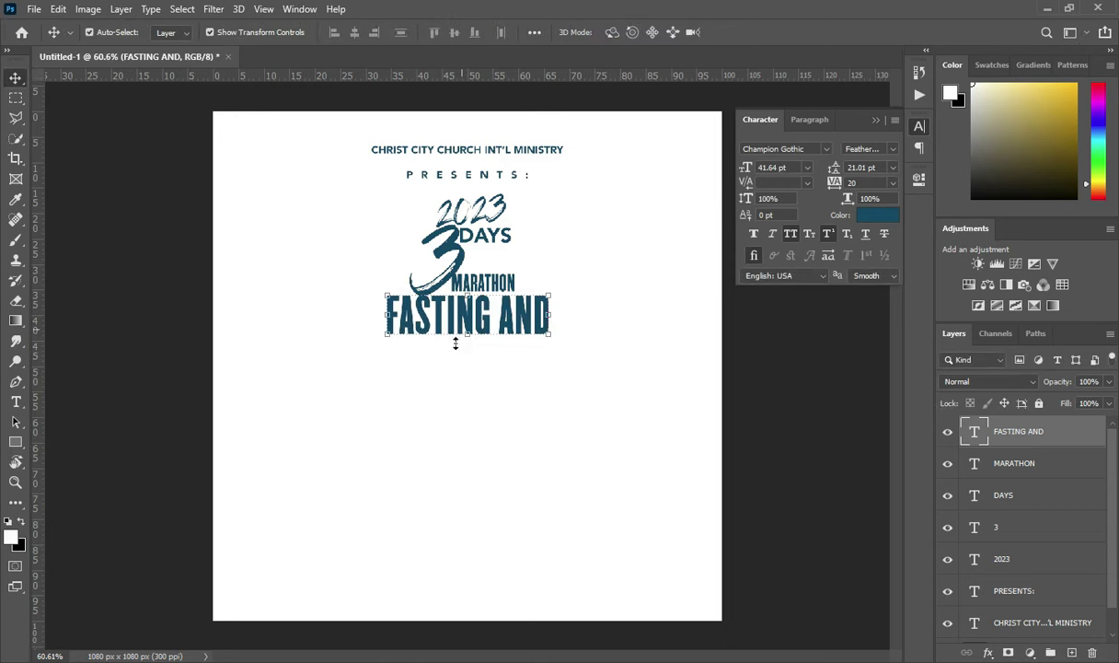
- Add a text layer below "FASTING AND" in Sloop Script Regular, containing "Prayer" copied from the text document
key(t)
click(342, 372)
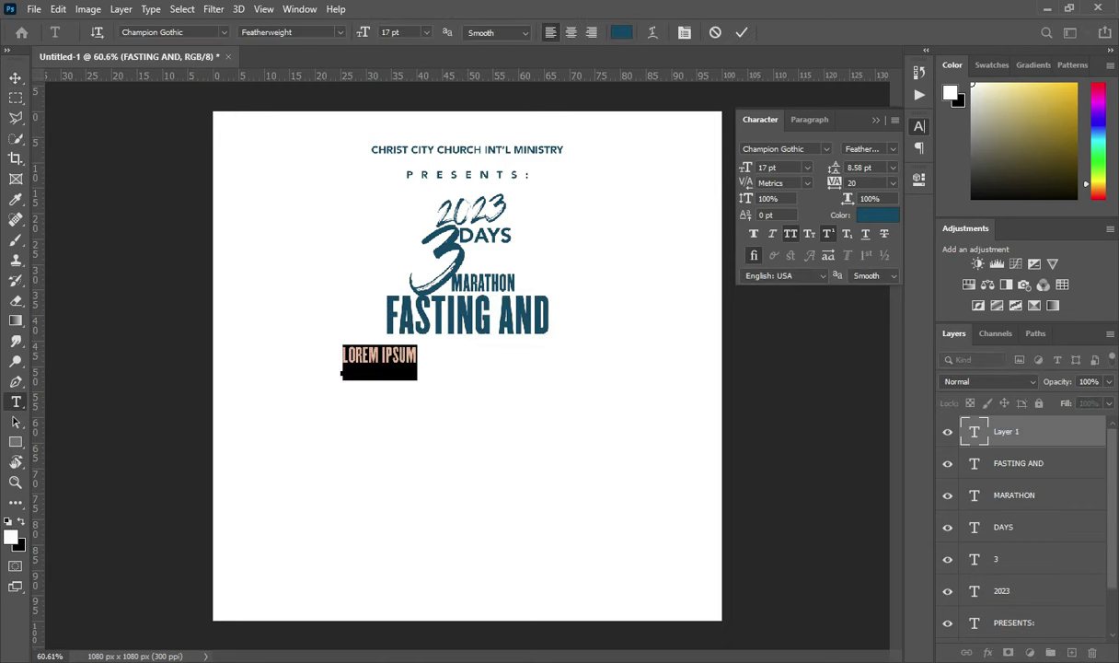
key(alt+Tab)
drag(176, 364, 217, 365)
key(ctrl+c)
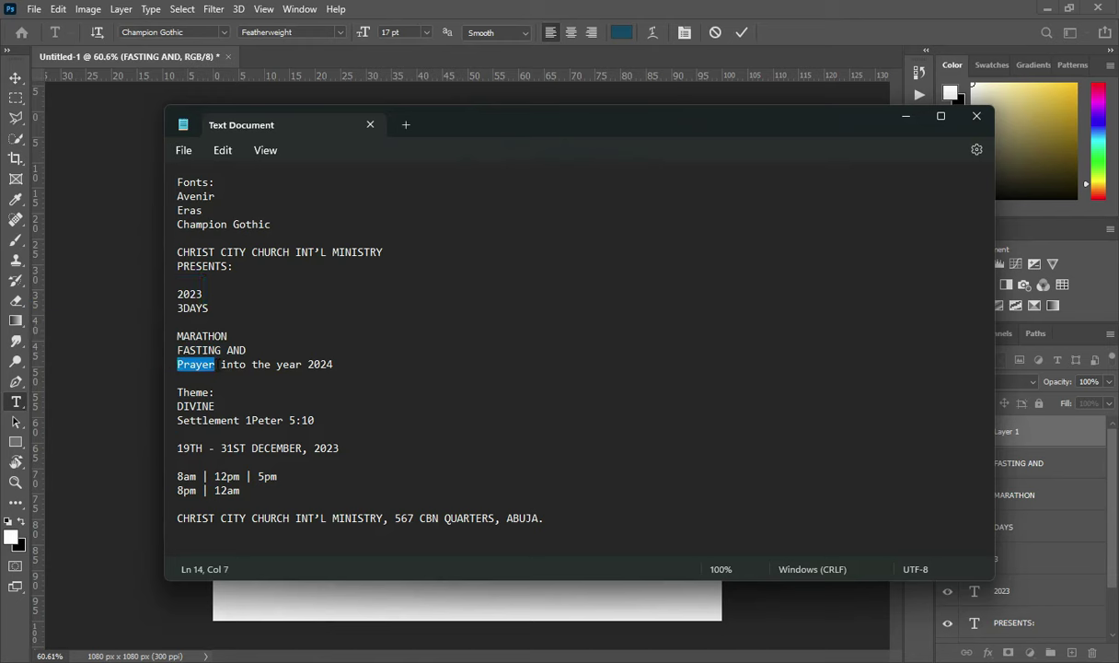
click(907, 117)
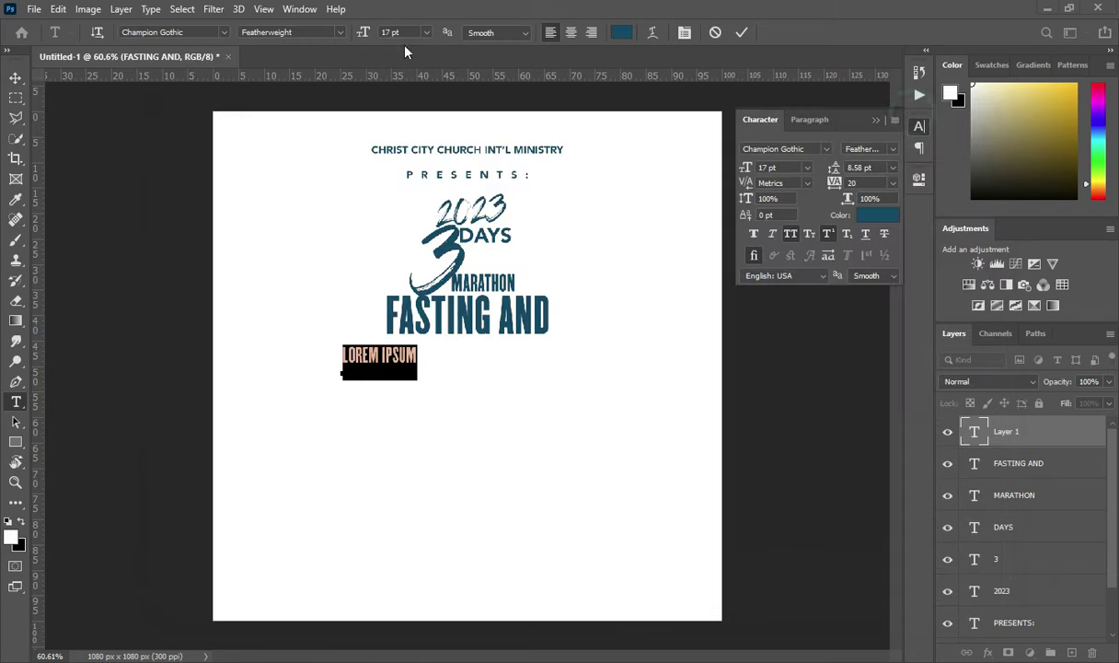
click(221, 33)
text(sloo)
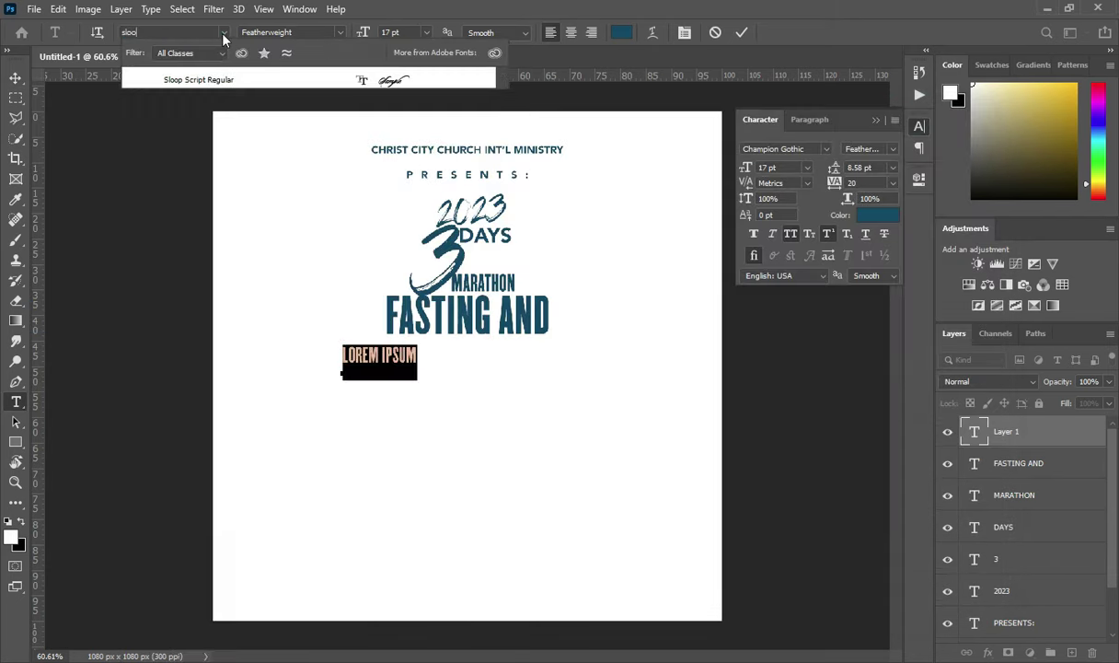
click(198, 80)
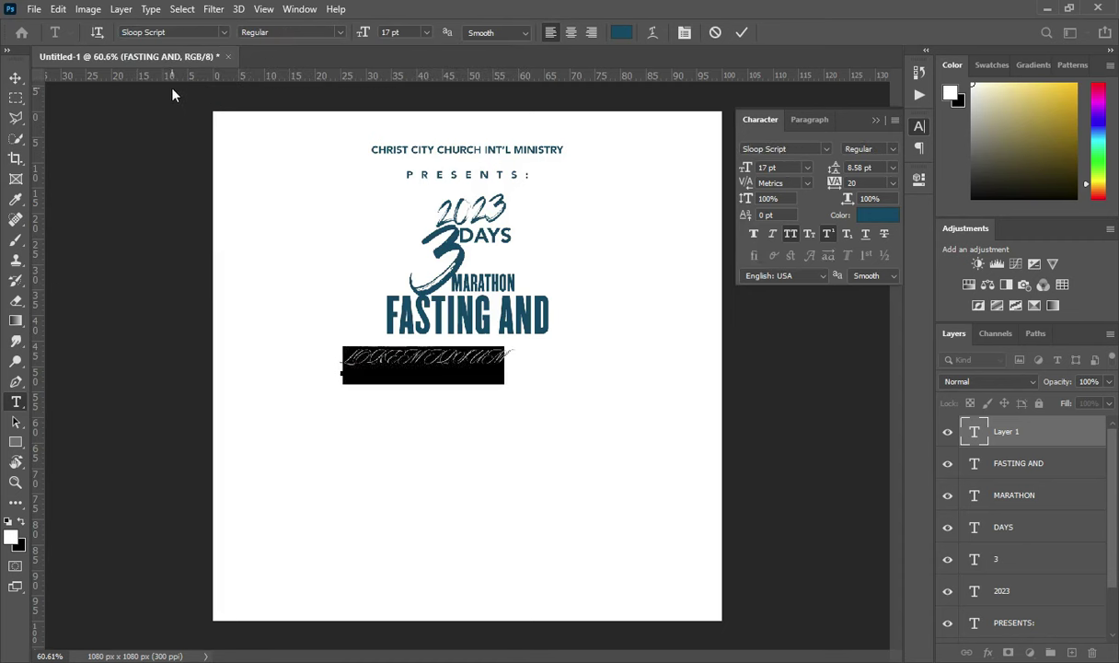
text(Prayer)
click(740, 32)
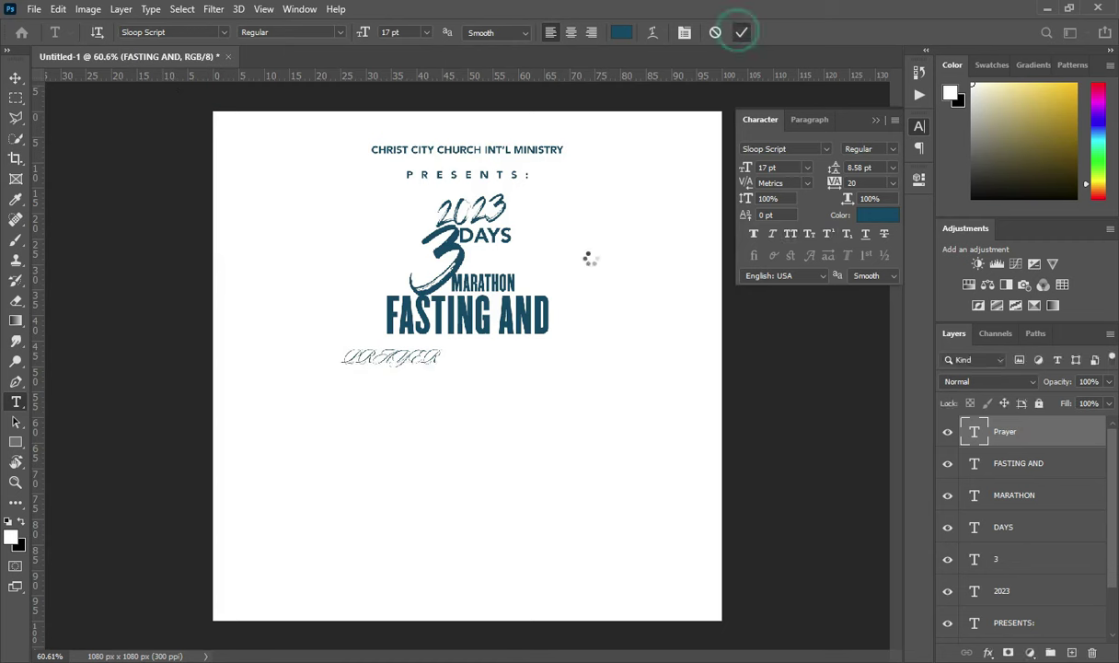
- Turn off All Caps and Superscript for the "Prayer" text
click(827, 233)
click(876, 121)
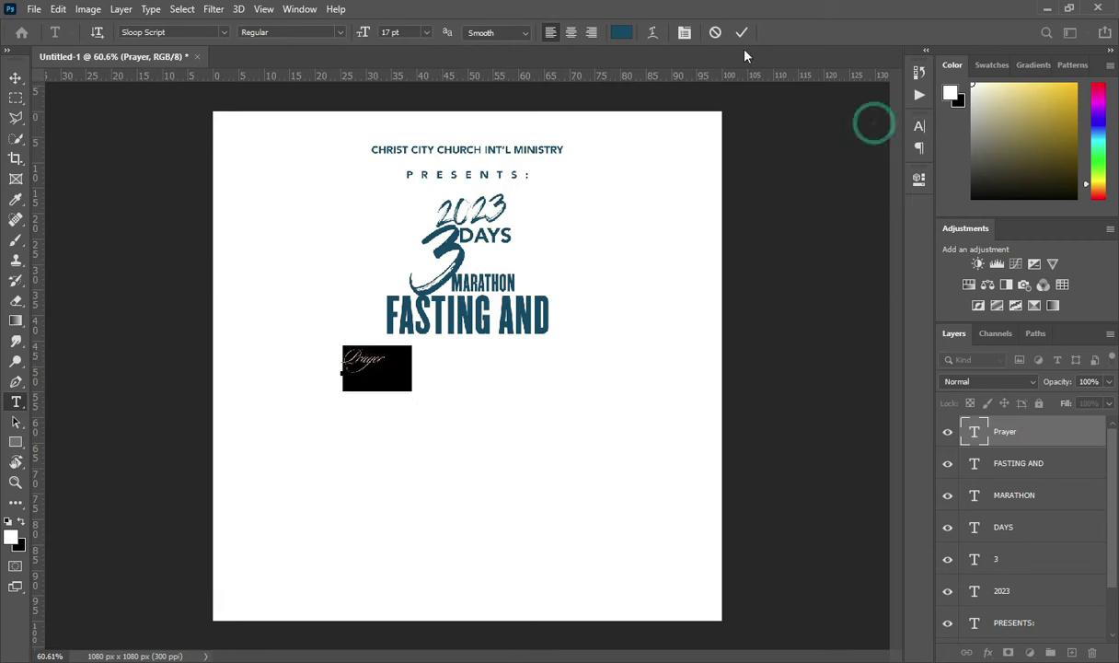
click(741, 32)
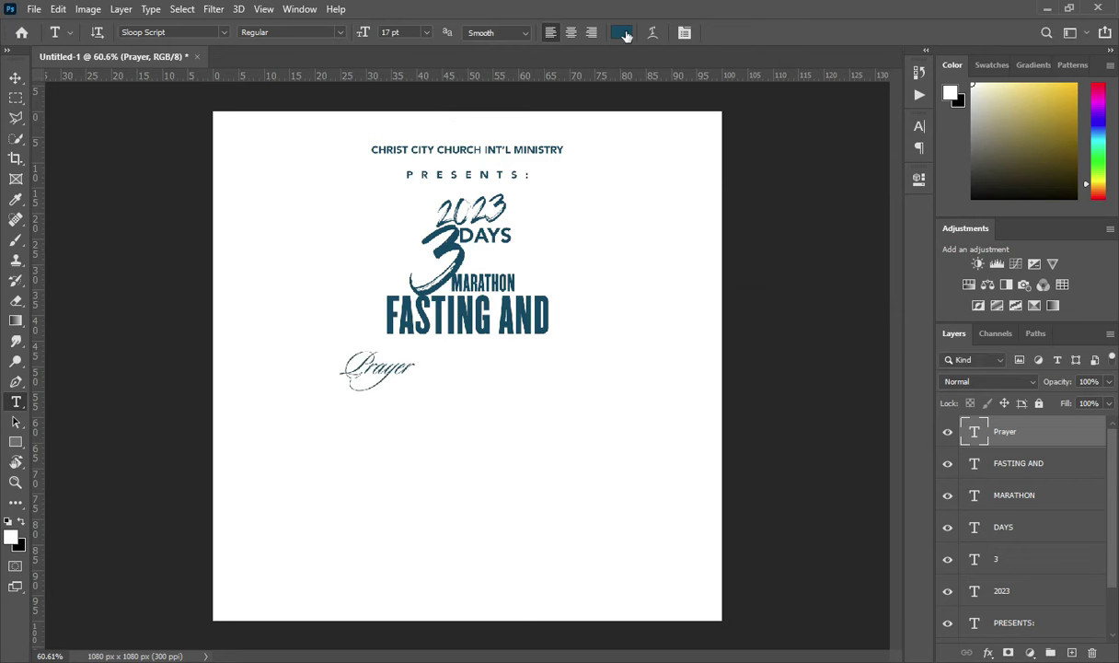
- Change the color of the "Prayer" text to bright red
click(621, 33)
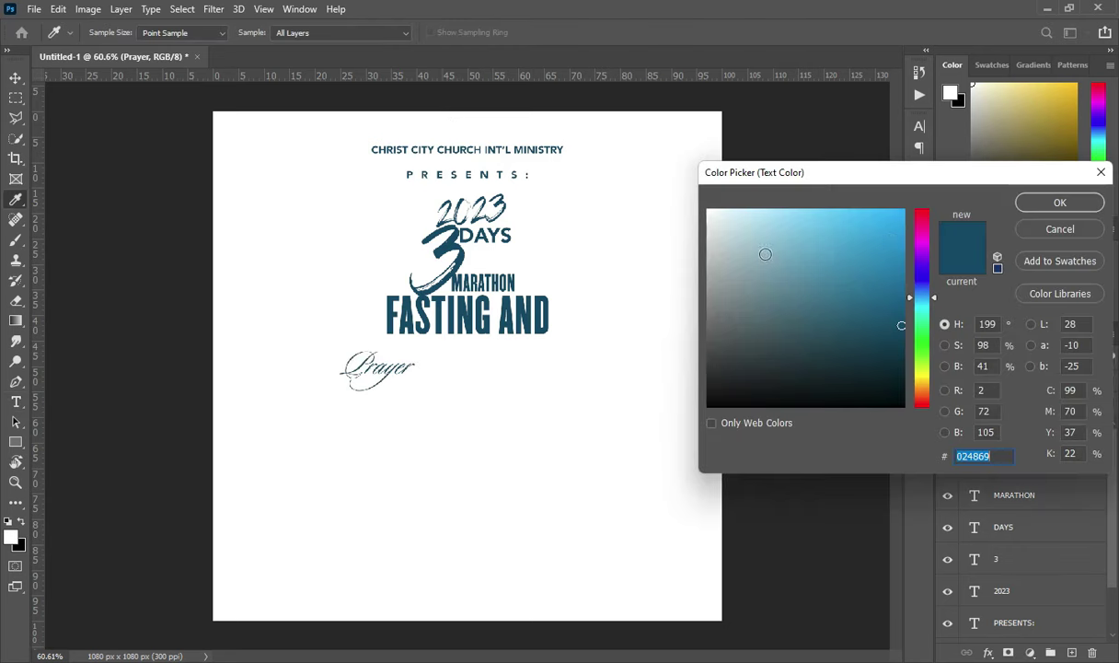
click(920, 239)
click(886, 223)
click(1058, 203)
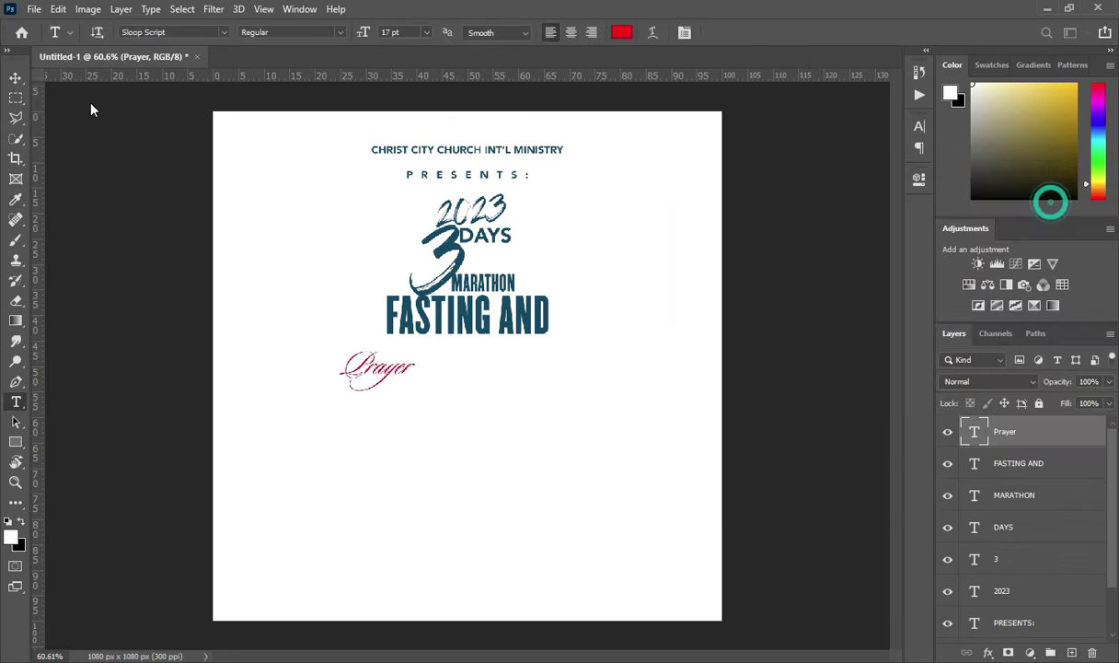
- Enlarge the "Prayer" text to about 32.2 pt and position it overlapping the lower-left part of "FASTING AND"
click(15, 79)
mouse_move(377, 391)
mouse_down()
mouse_move(377, 410)
mouse_move(398, 342)
mouse_move(405, 355)
mouse_move(414, 347)
mouse_move(397, 389)
mouse_up()
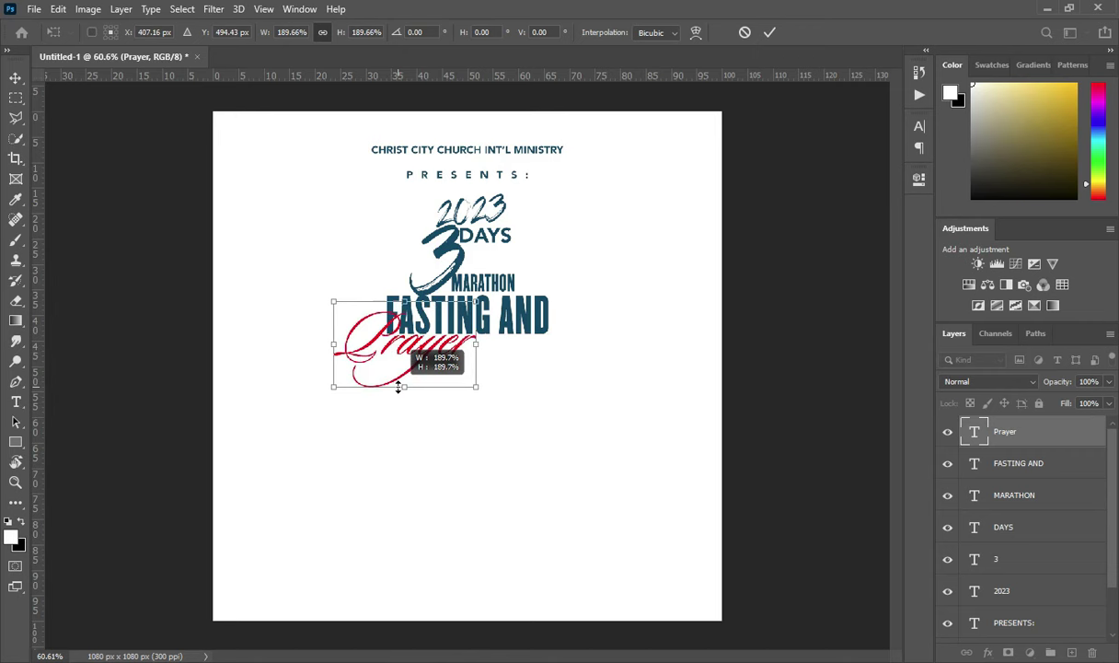
drag(398, 388, 466, 411)
key(Return)
key(Left)
key(Left)
key(Left)
key(Left)
key(Left)
key(Left)
key(Left)
key(Left)
key(Left)
key(Left)
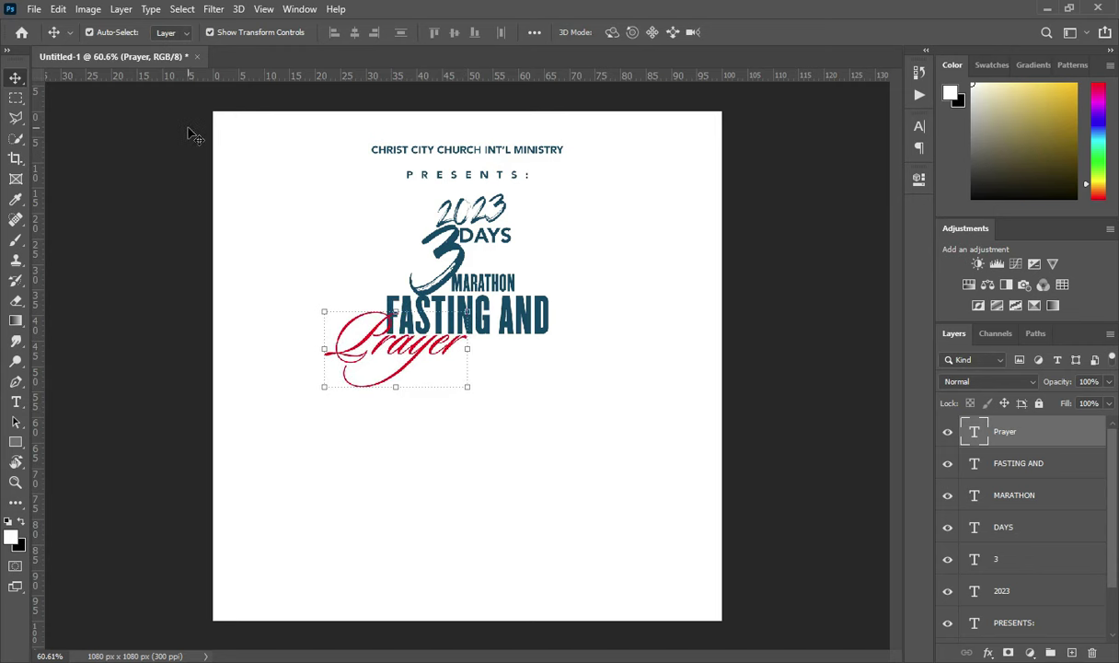
key(Up)
click(810, 346)
- Draw a rectangle of about 92 × 31 px just right of "Prayer", under "FASTING AND"
scroll(512, 342, up, 3)
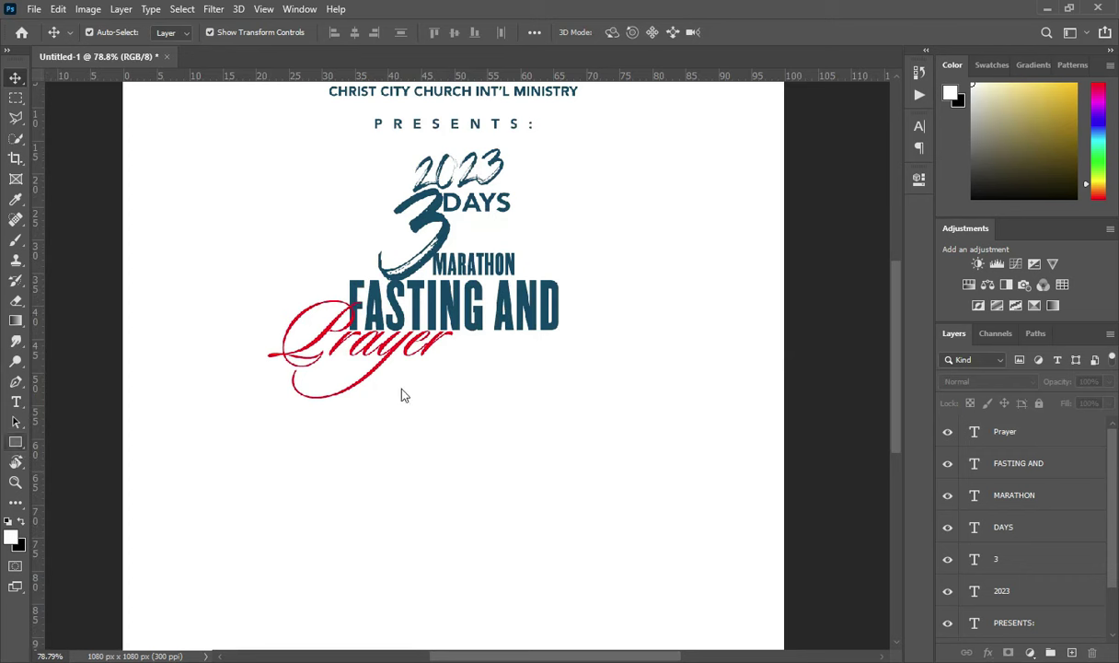
key(u)
drag(456, 335, 513, 351)
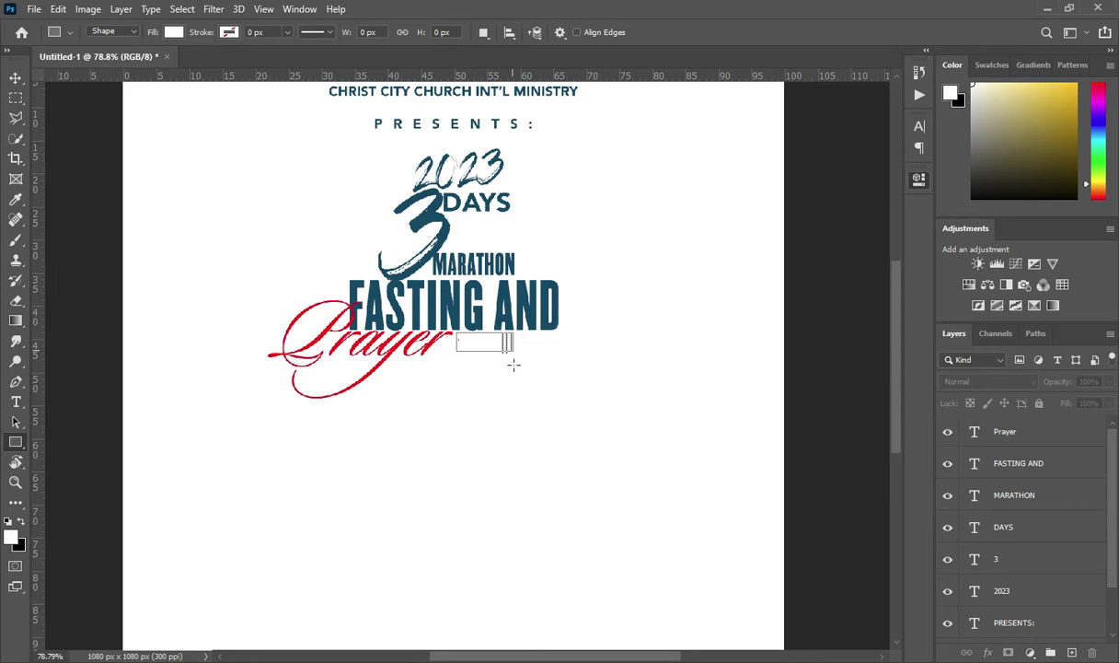
key(v)
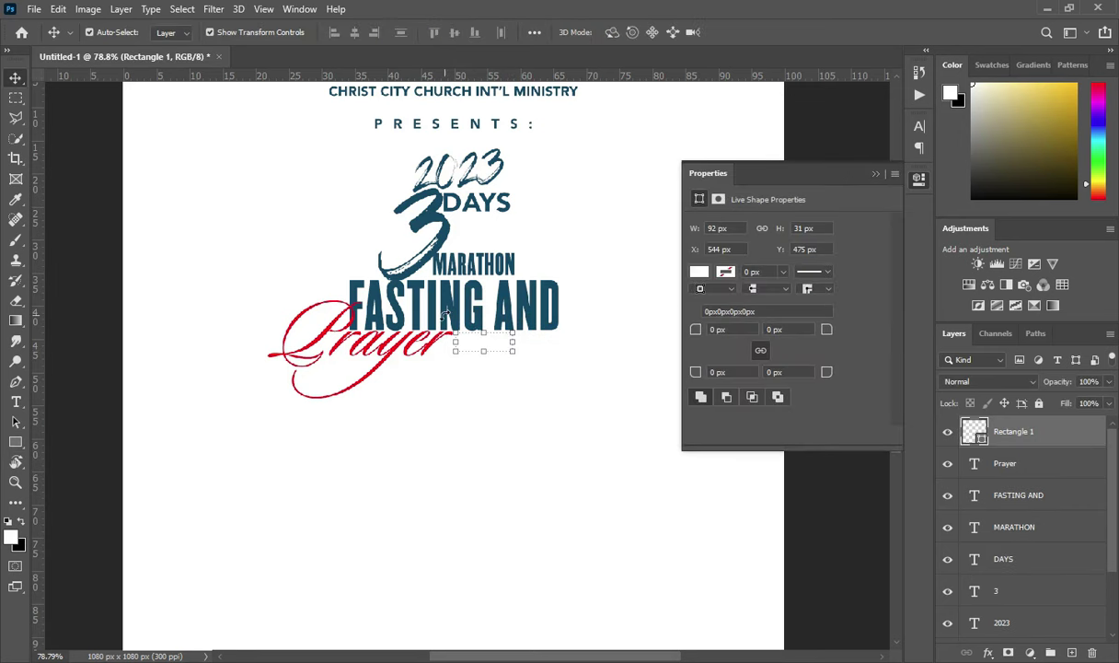
- Fill the small rectangle beside "Prayer" with a golden yellow
click(701, 273)
click(889, 296)
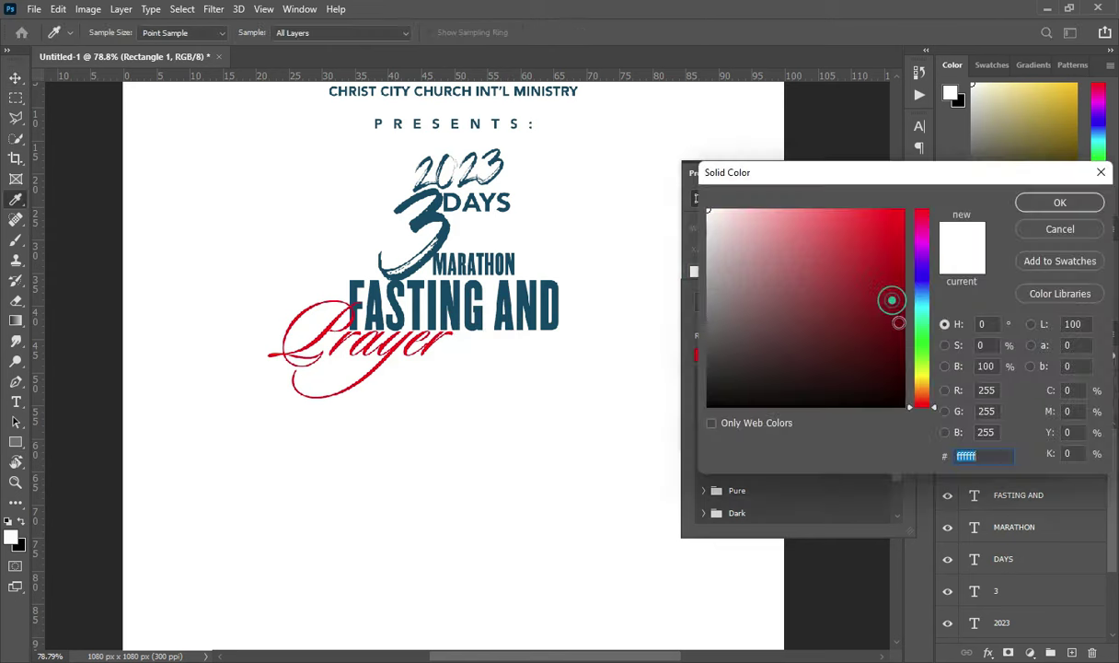
drag(923, 389, 921, 376)
click(893, 220)
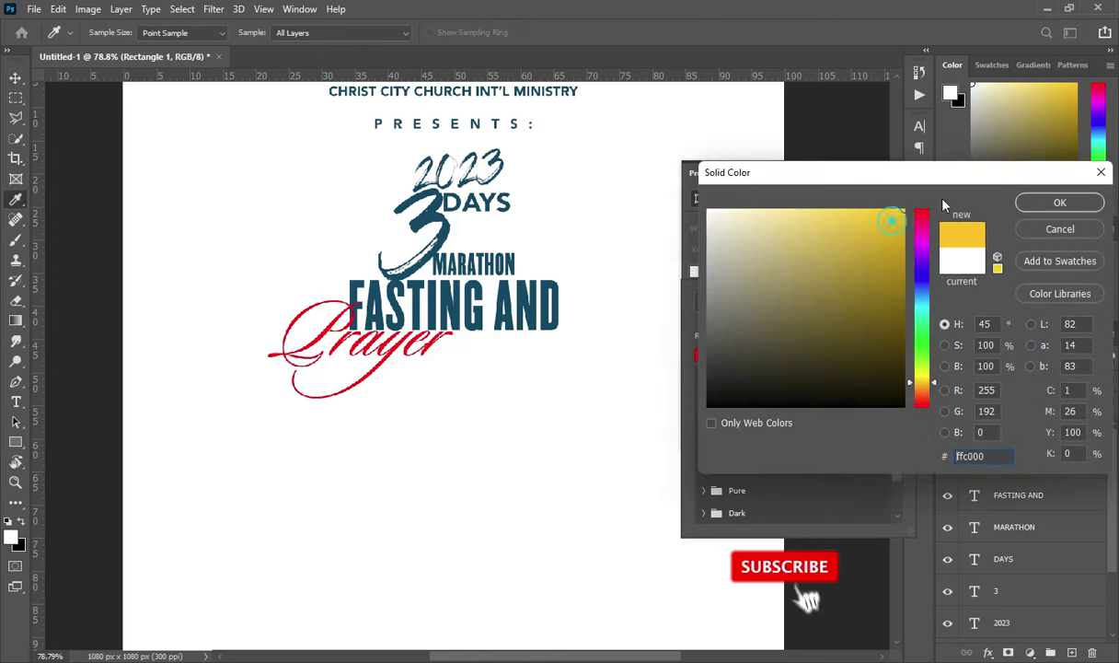
click(1059, 203)
click(873, 173)
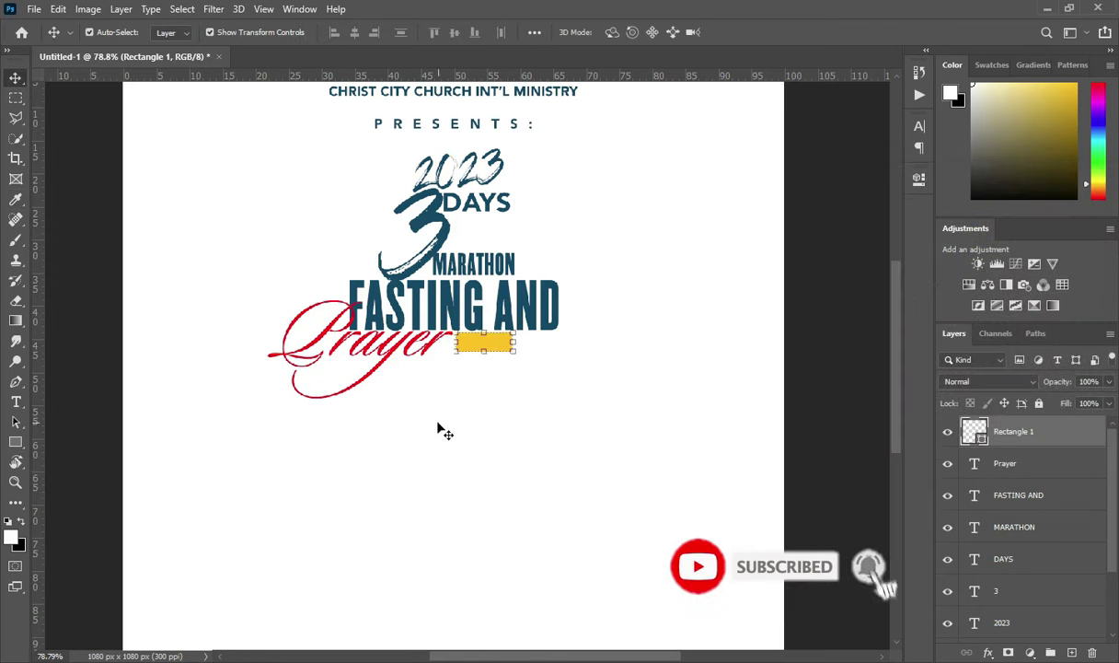
- Duplicate the "FASTING AND" text, bring the copy to the top of the layer stack and place it below "Prayer"
scroll(640, 373, up, 1)
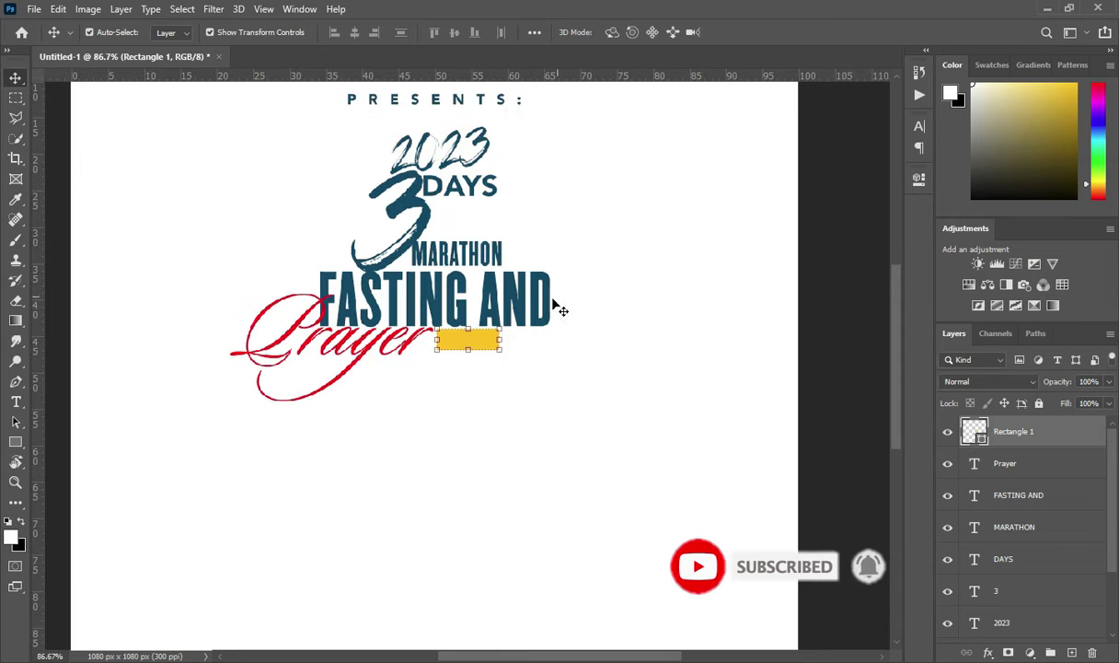
click(526, 315)
key(ctrl+j)
drag(1012, 495, 1021, 425)
drag(437, 303, 441, 433)
- Replace the text of the "FASTING AND" copy with "into the" copied from the text document
key(t)
click(446, 432)
key(ctrl+a)
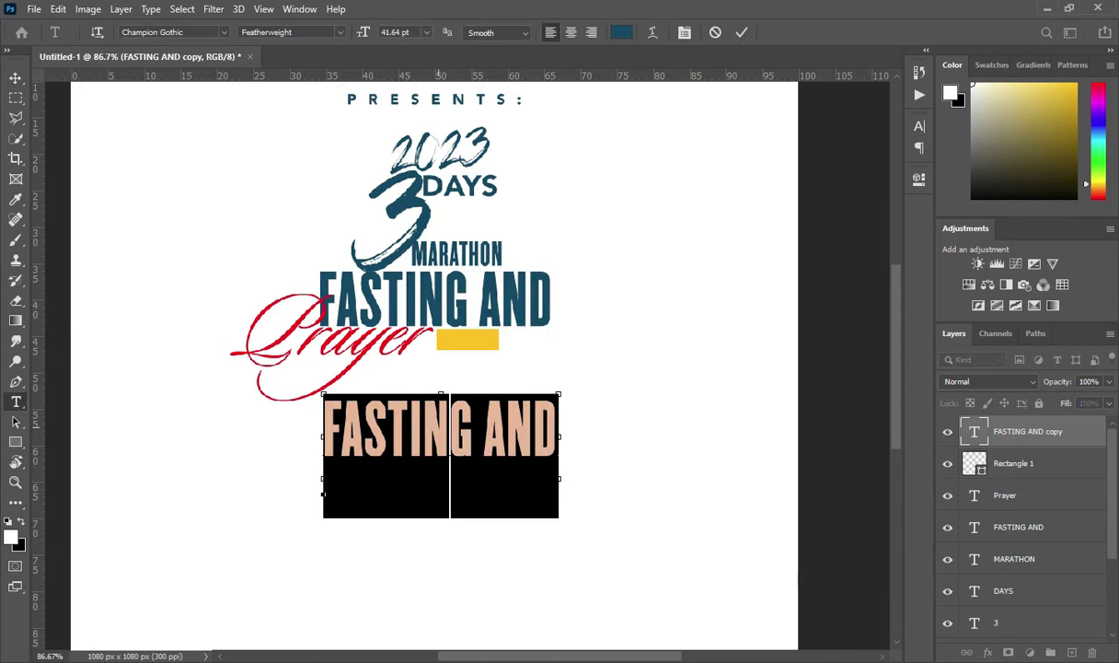
key(alt+Tab)
key(ctrl+c)
drag(222, 364, 269, 364)
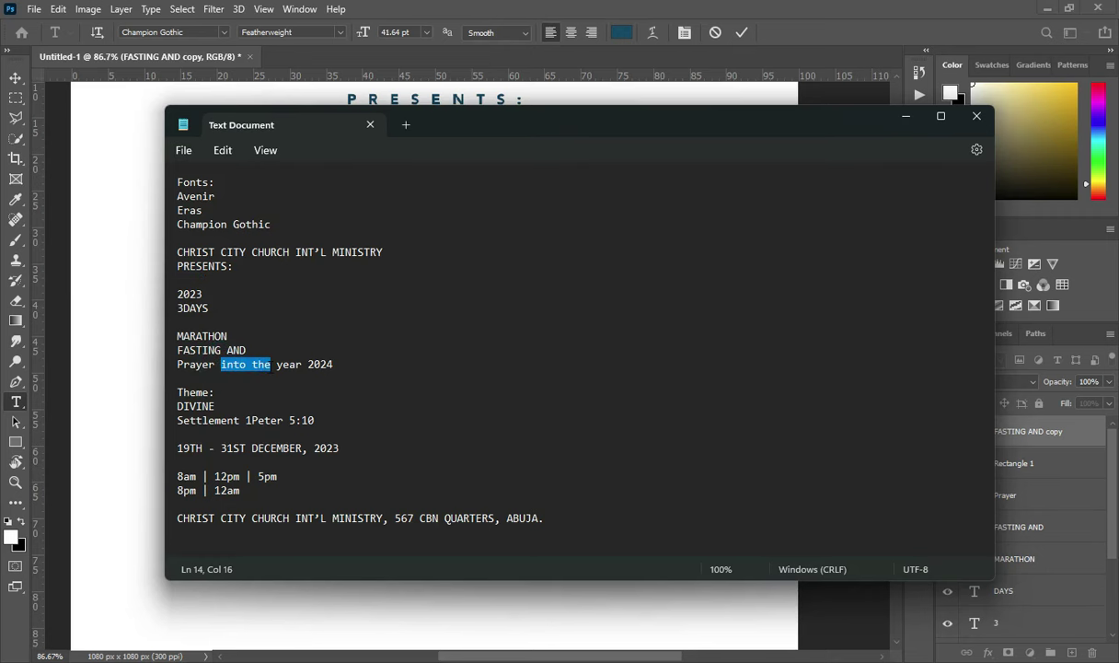
key(ctrl+c)
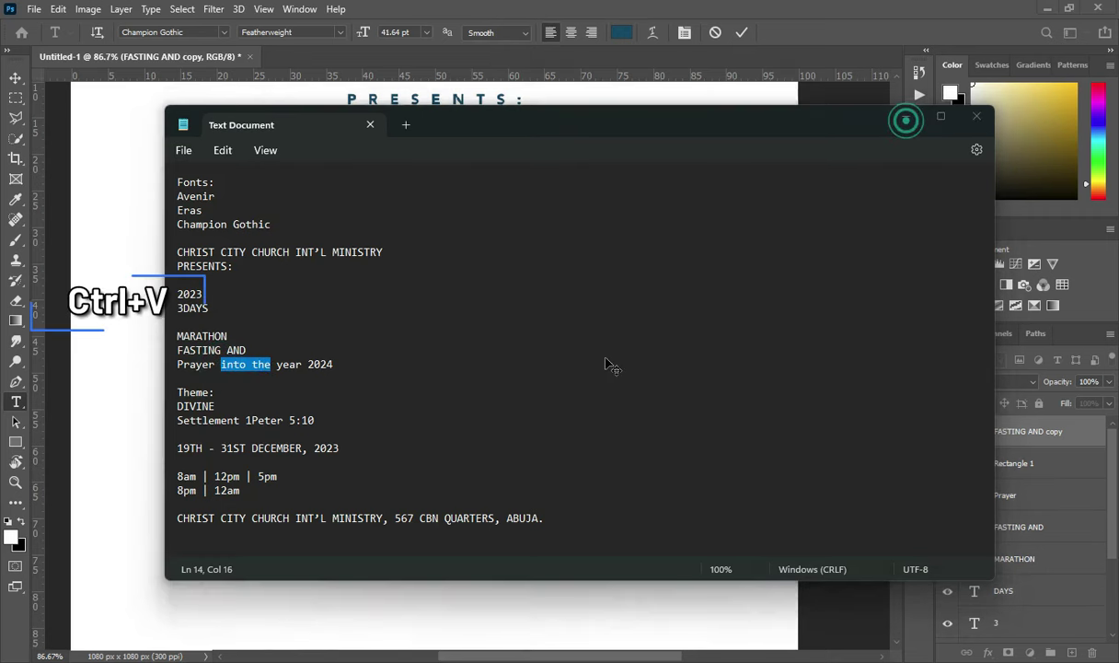
click(906, 117)
key(ctrl+v)
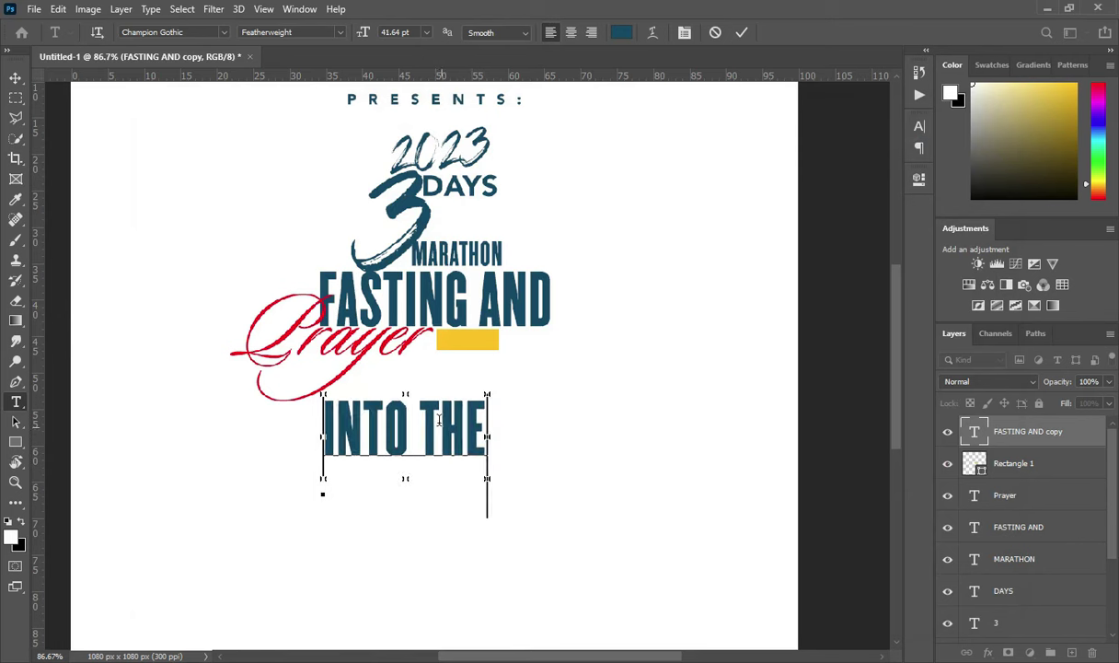
- Scale the "INTO THE" text to about 30% and place it on the yellow rectangle
click(15, 79)
key(ctrl+t)
drag(323, 428, 469, 342)
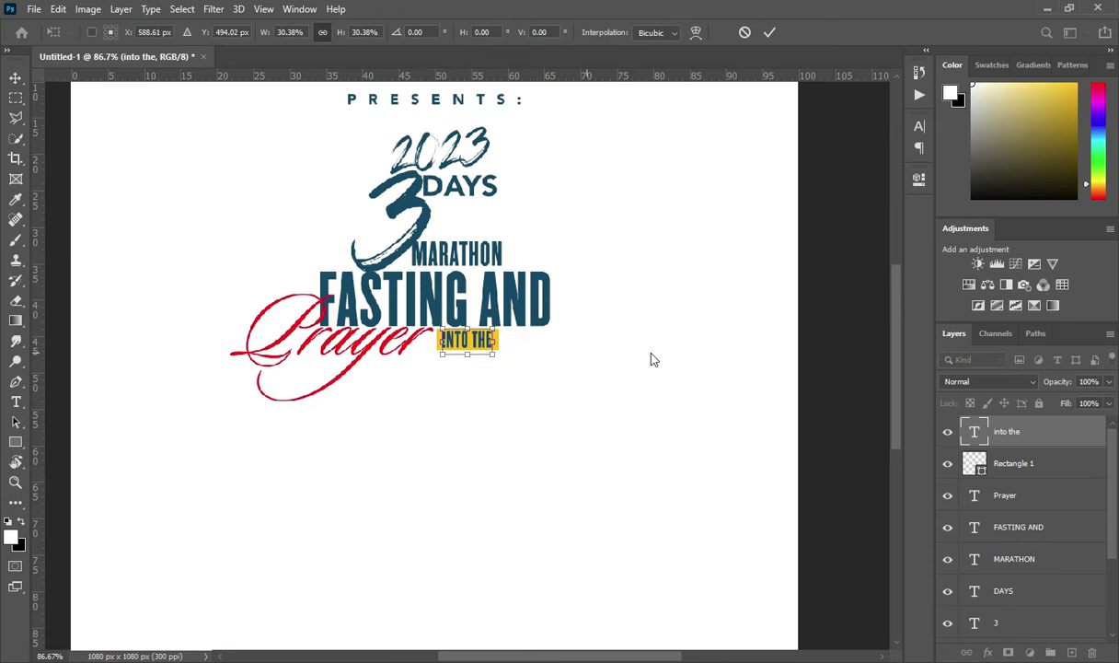
click(770, 32)
- Narrow the yellow rectangle from its right edge so it fits closely around "INTO THE"
scroll(780, 137, up, 3)
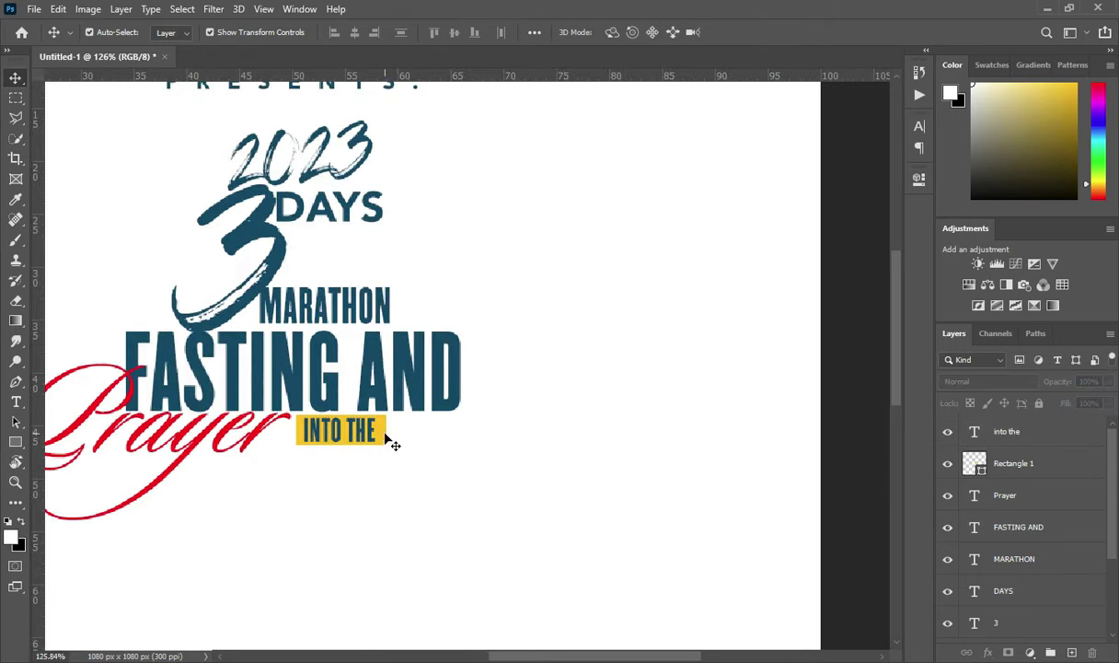
click(385, 438)
drag(386, 430, 378, 430)
click(769, 32)
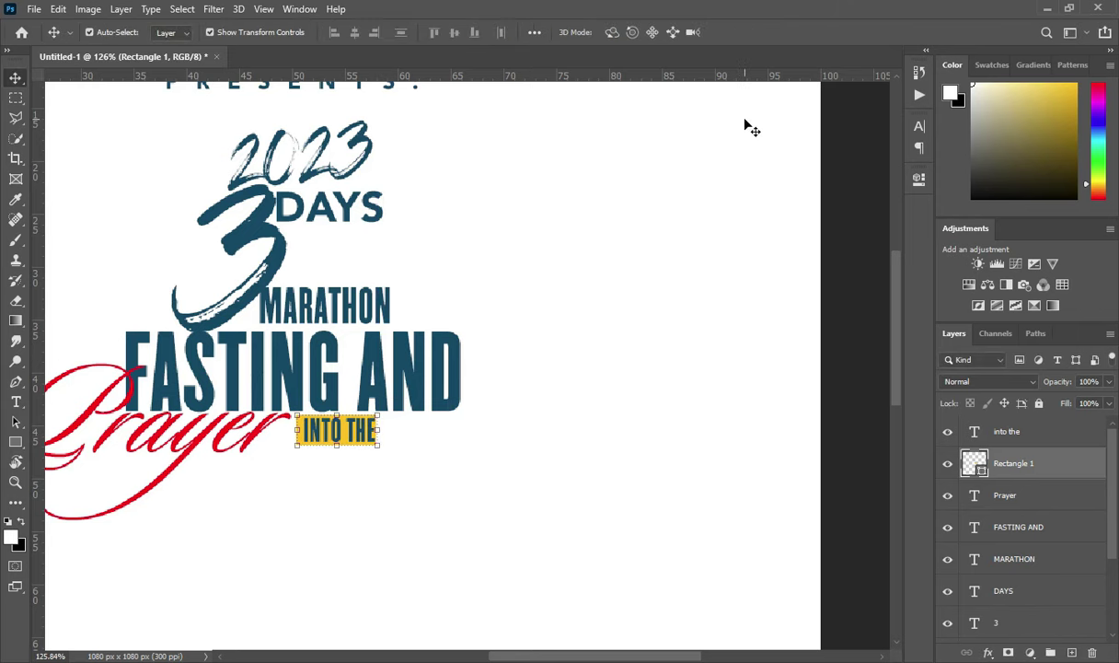
scroll(734, 303, down, 3)
click(837, 392)
- Duplicate the "Prayer" text, bring the copy to the front and place it right of "INTO THE"
scroll(432, 390, down, 1)
click(398, 403)
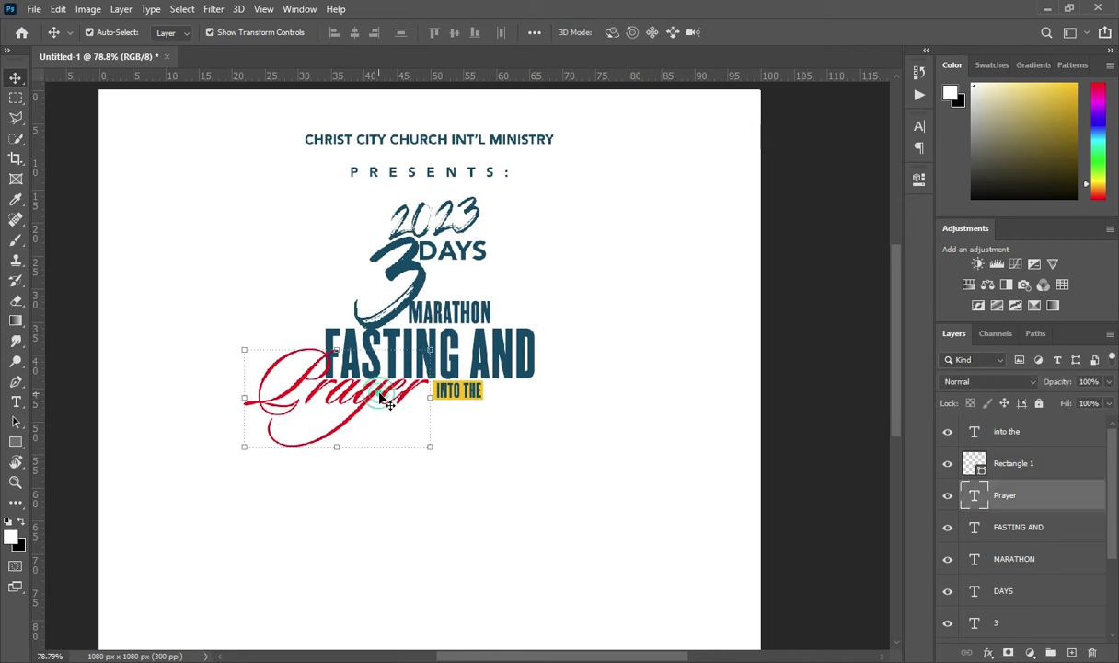
key(ctrl+j)
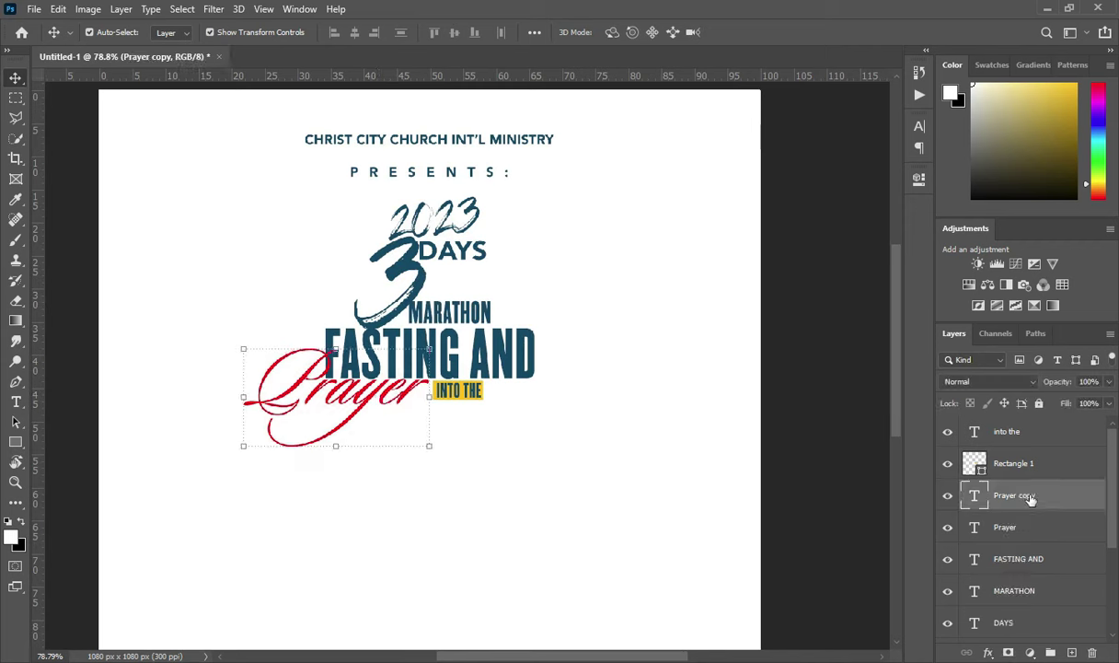
key(ctrl+shift+bracketright)
drag(366, 405, 571, 416)
- Replace the text of the "Prayer" copy with "year" copied from the text document
key(t)
click(539, 401)
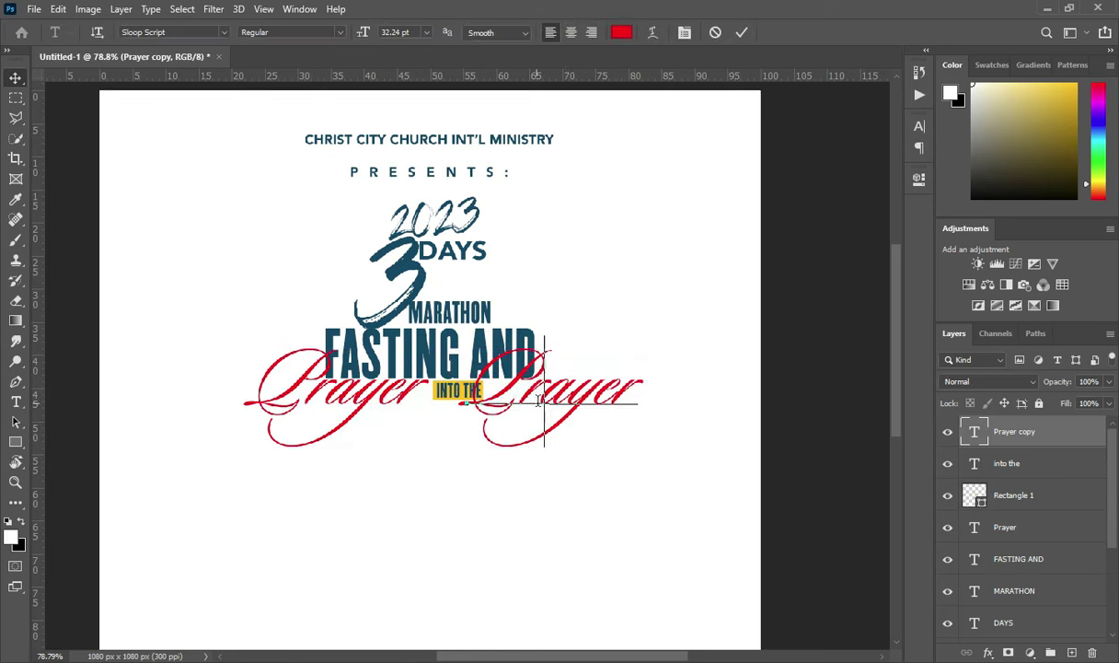
key(ctrl+a)
key(alt+Tab)
key(ctrl+c)
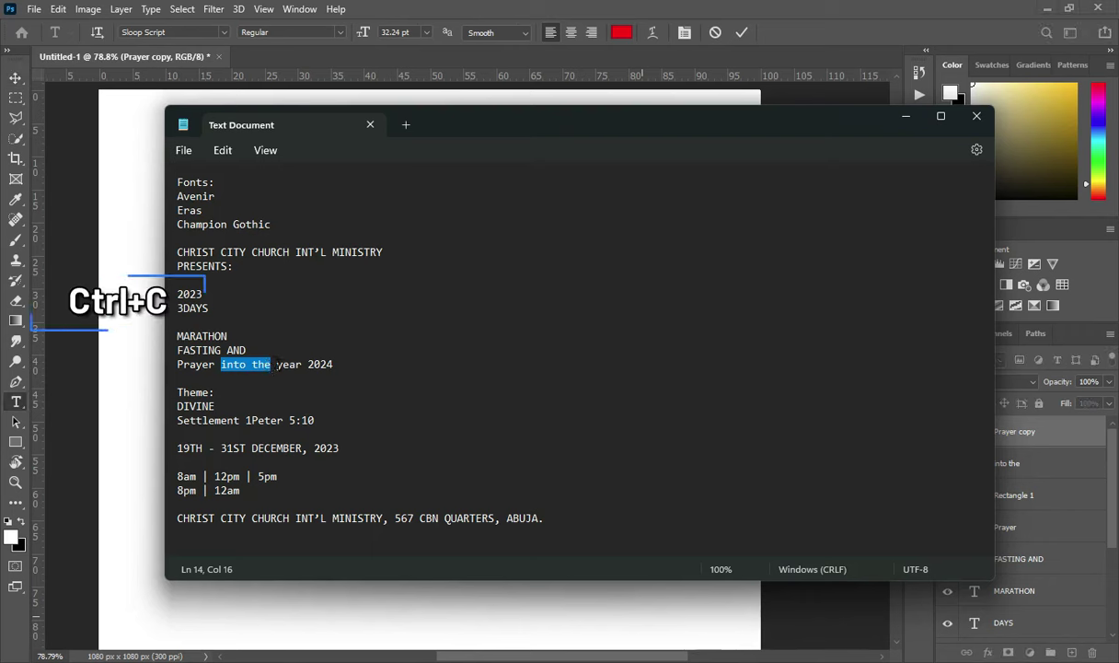
click(301, 364)
drag(301, 364, 278, 366)
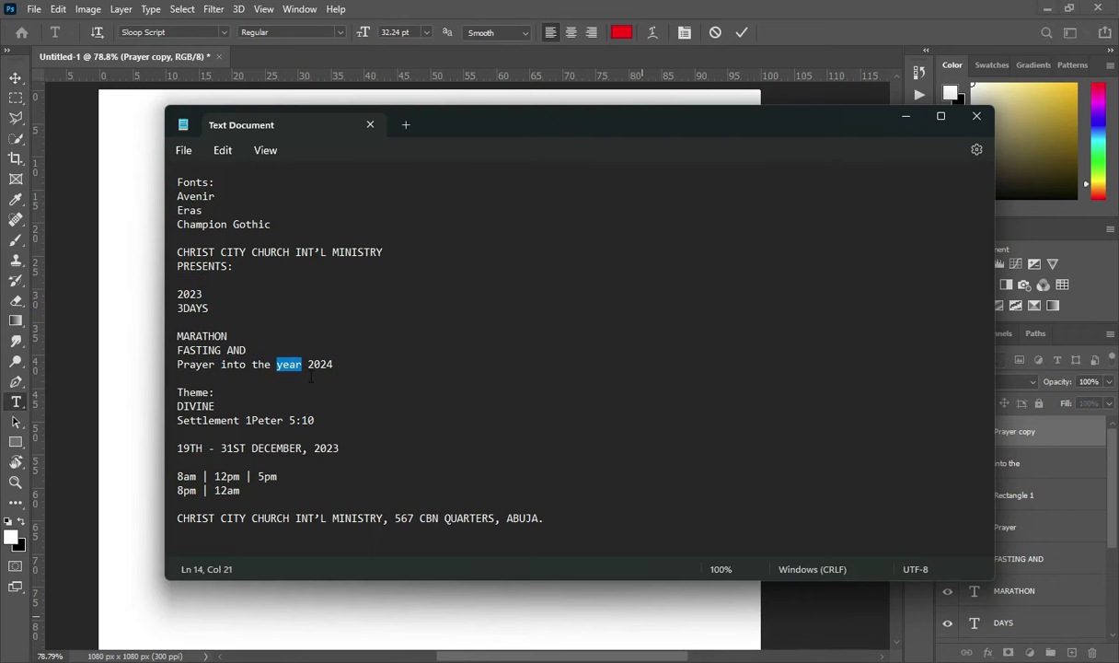
key(ctrl+c)
key(alt+Tab)
key(ctrl+v)
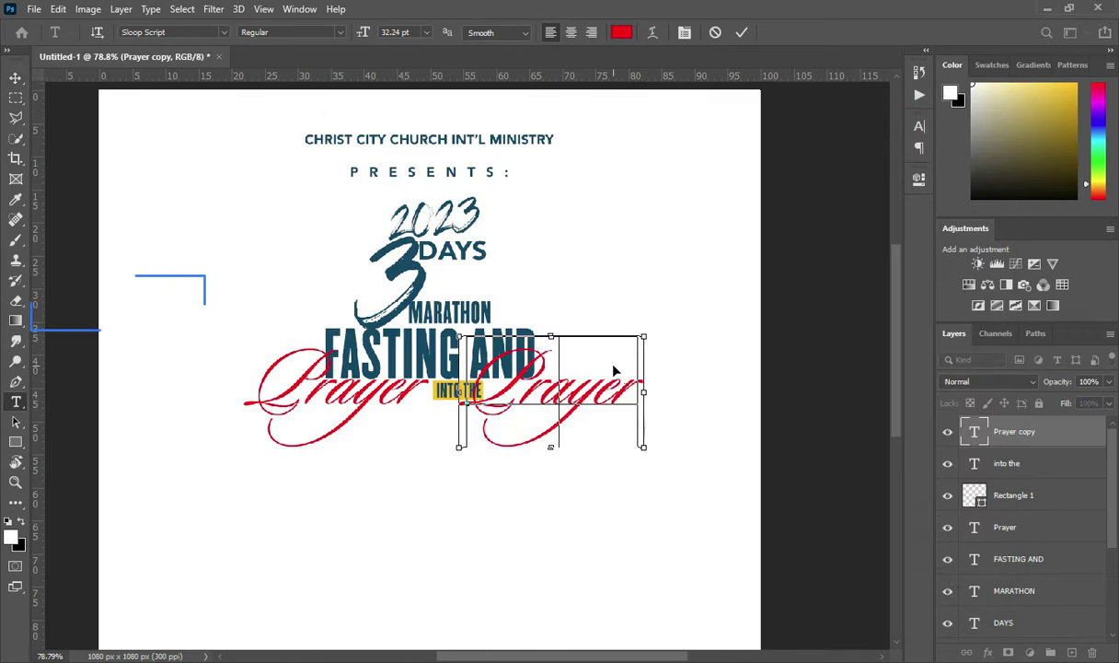
click(742, 33)
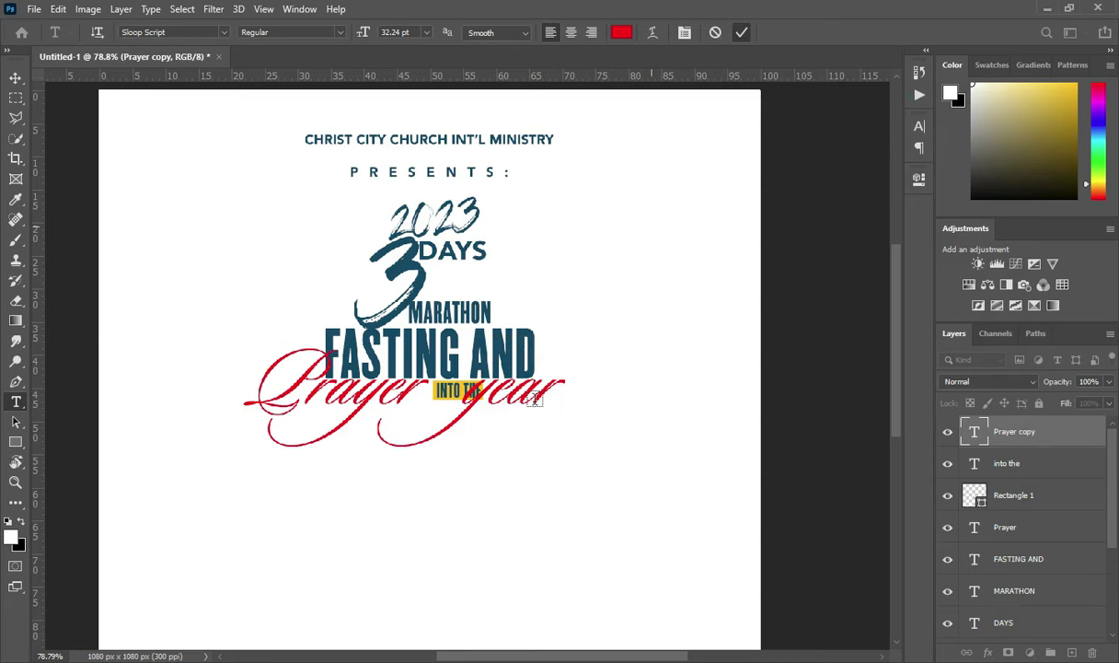
- Shift the "year" text sideways so it sits just right of "INTO THE", level with "Prayer"
key(v)
drag(531, 397, 545, 398)
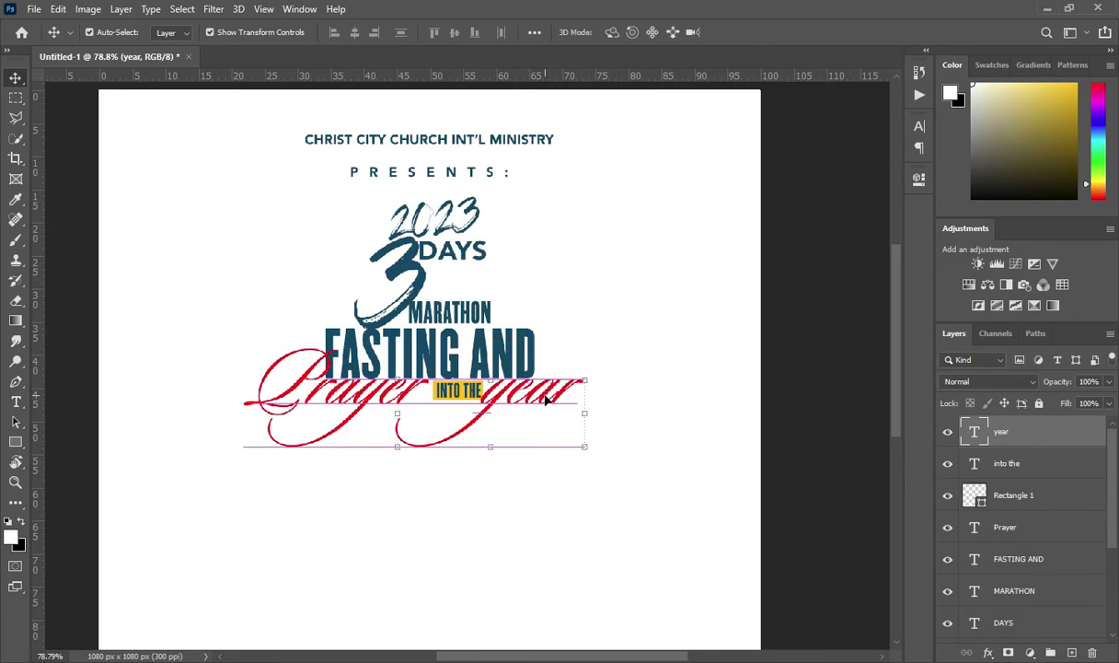
click(812, 395)
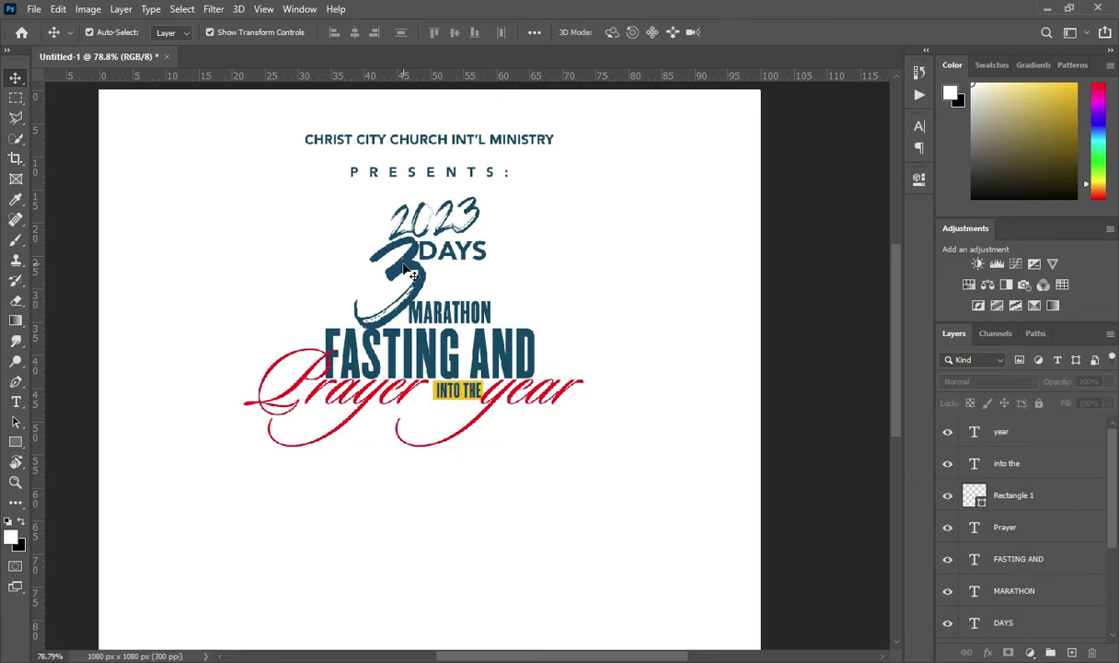
- Duplicate the "2023" text, bring the copy to the front and place it below "year"
click(458, 219)
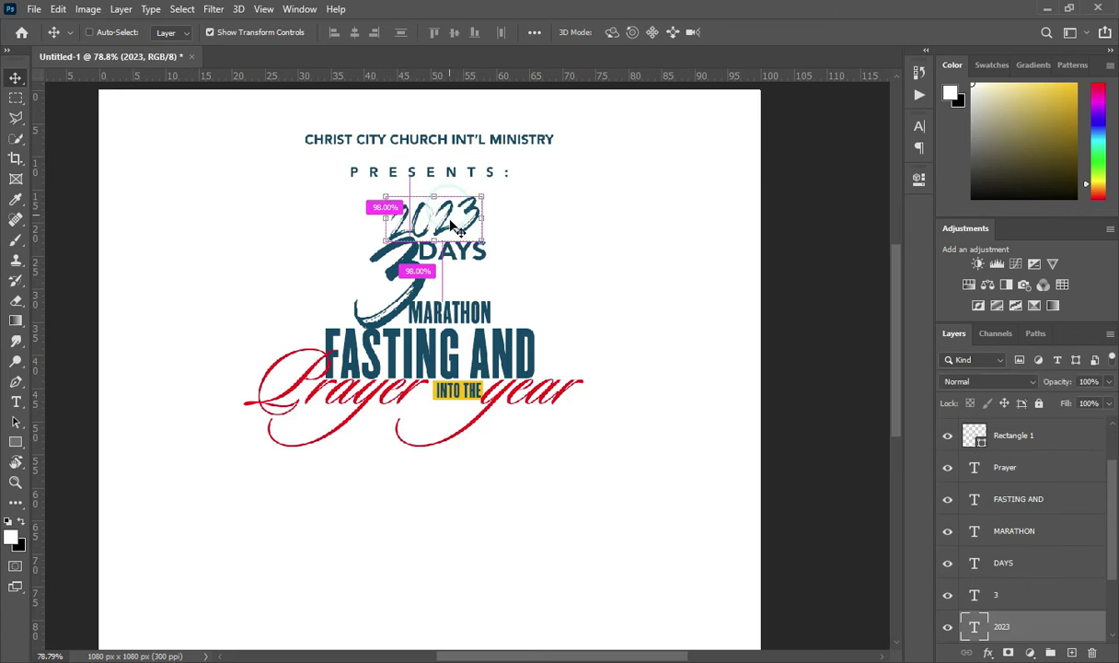
key(ctrl+j)
drag(1030, 626, 993, 423)
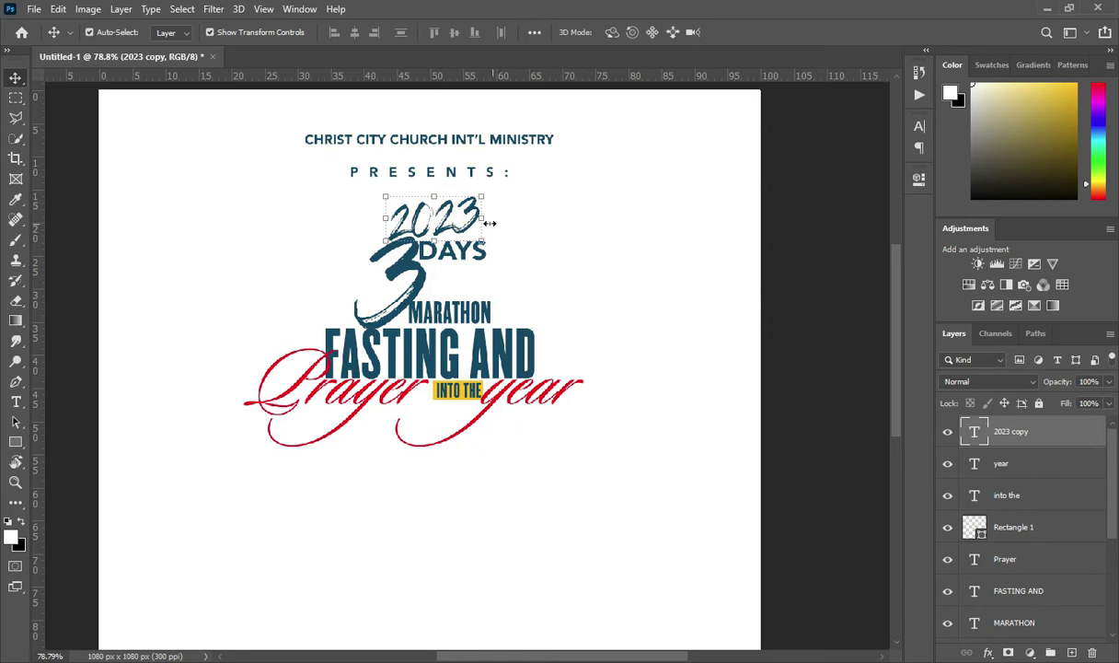
drag(444, 237, 546, 443)
- Replace the text of the "2023" copy with "2024" copied from the text document
key(t)
double_click(534, 426)
key(alt+Tab)
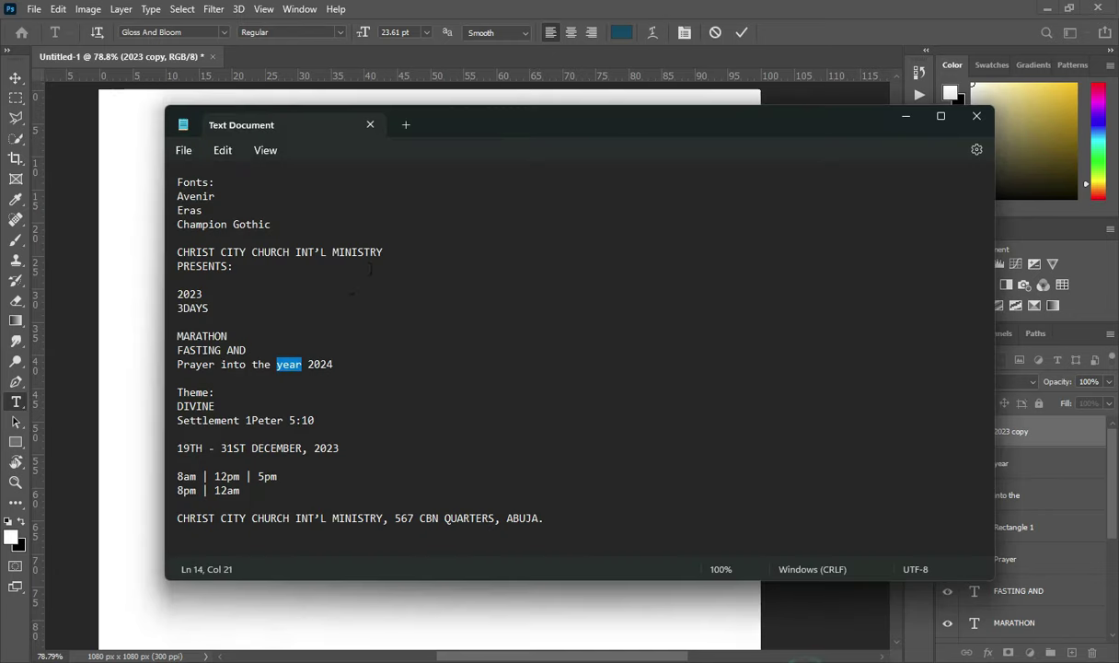
double_click(316, 364)
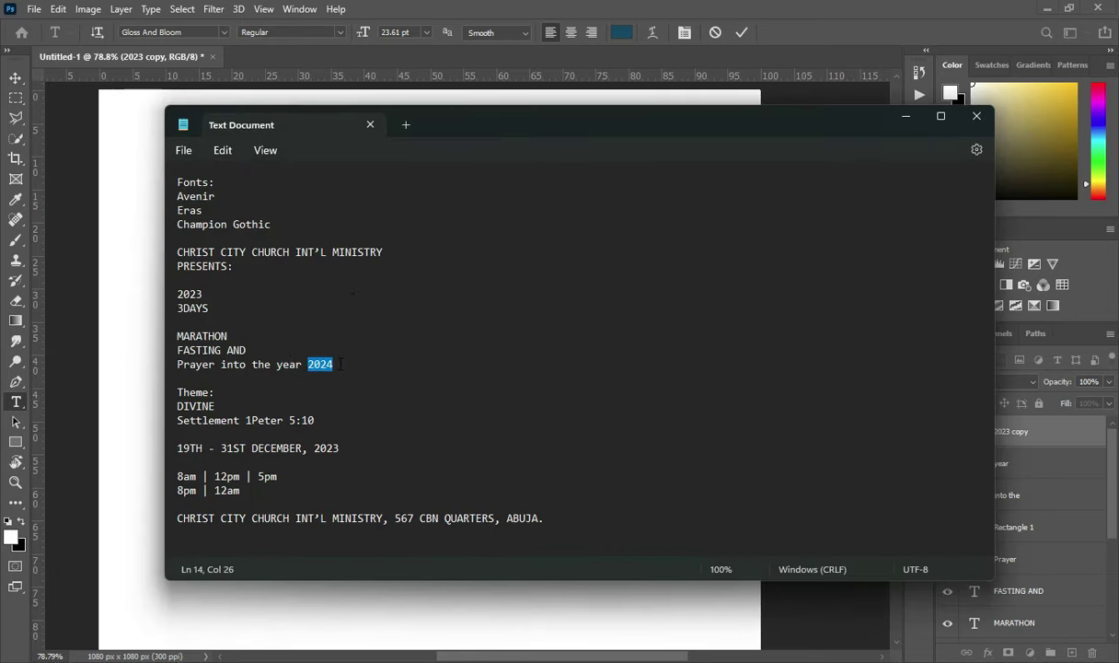
click(907, 119)
key(ctrl+v)
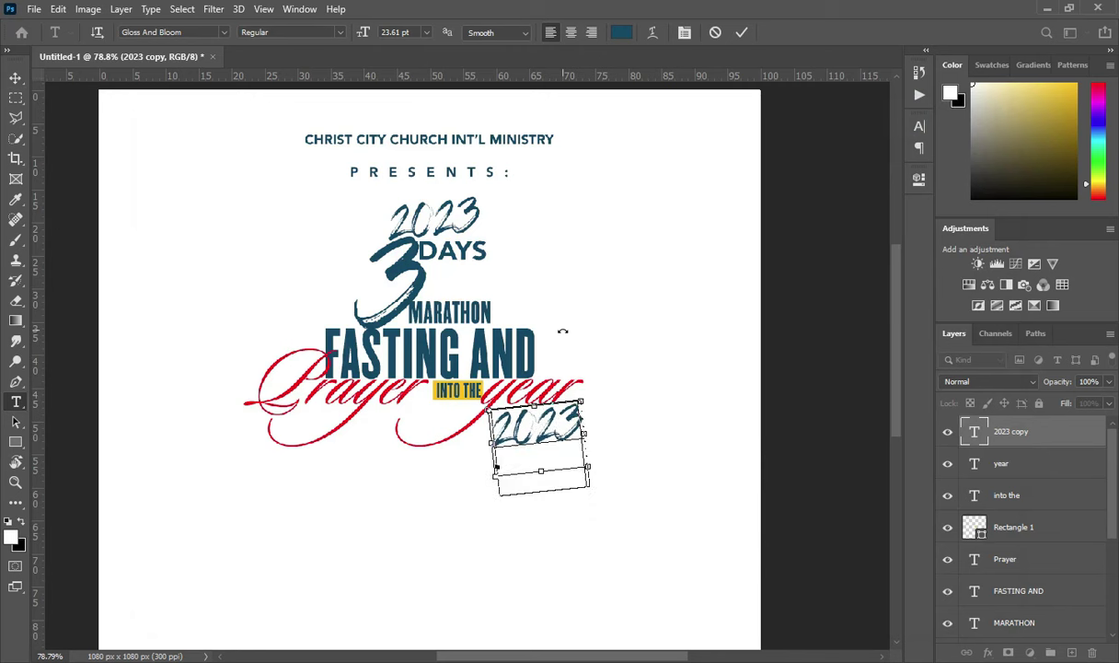
click(741, 33)
- Scale the "2024" text to about 84% and nudge it up so it sits close beneath "year"
click(15, 78)
drag(485, 462, 481, 462)
drag(600, 487, 593, 485)
key(Return)
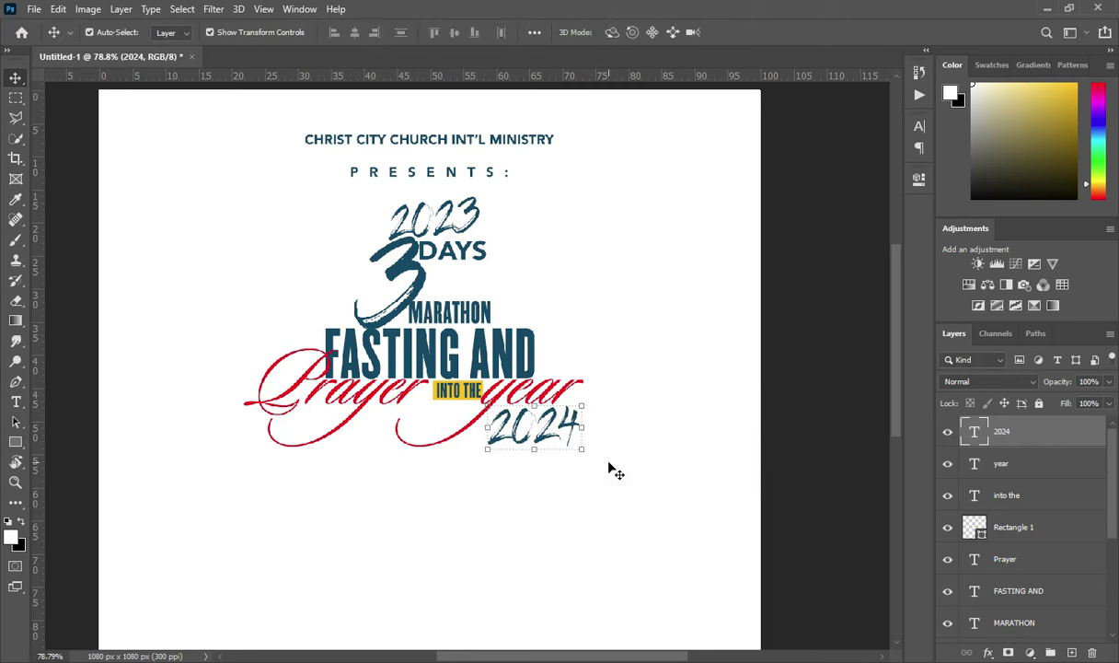
drag(583, 426, 566, 428)
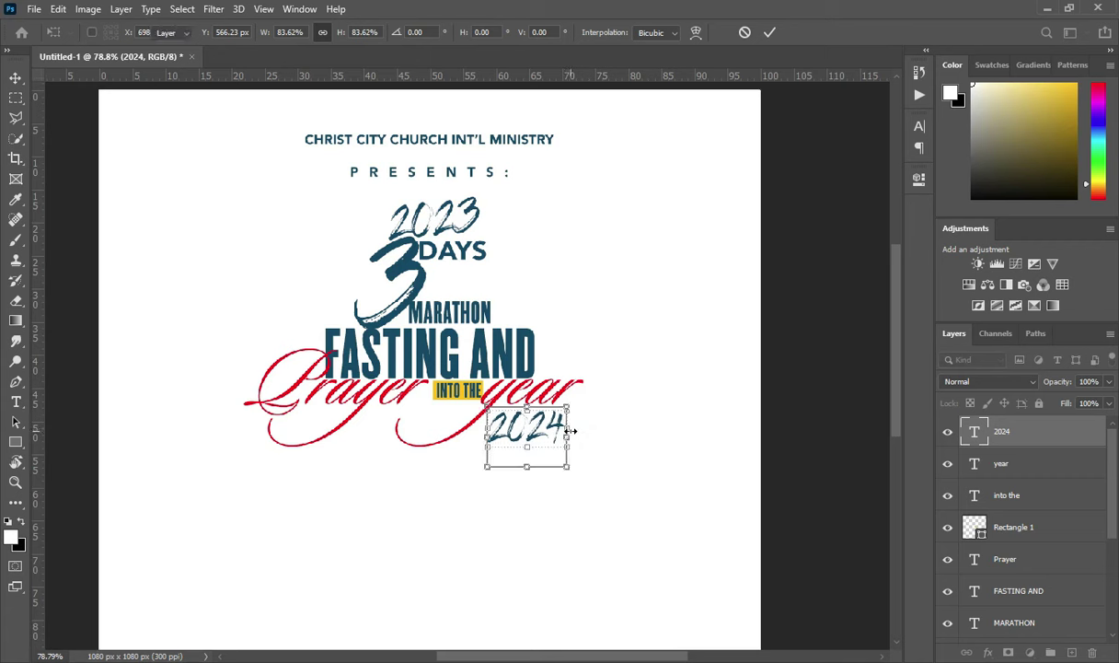
key(Return)
key(Up)
key(Up)
key(Up)
key(Up)
key(Up)
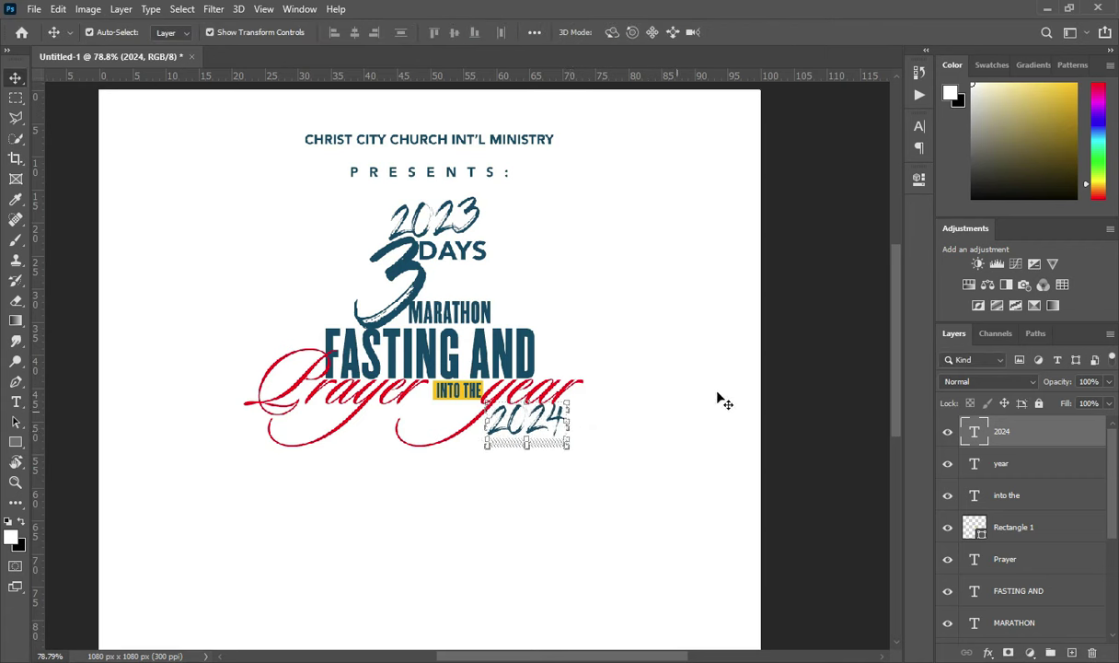
- Set the colour of the "2024" text to white
key(t)
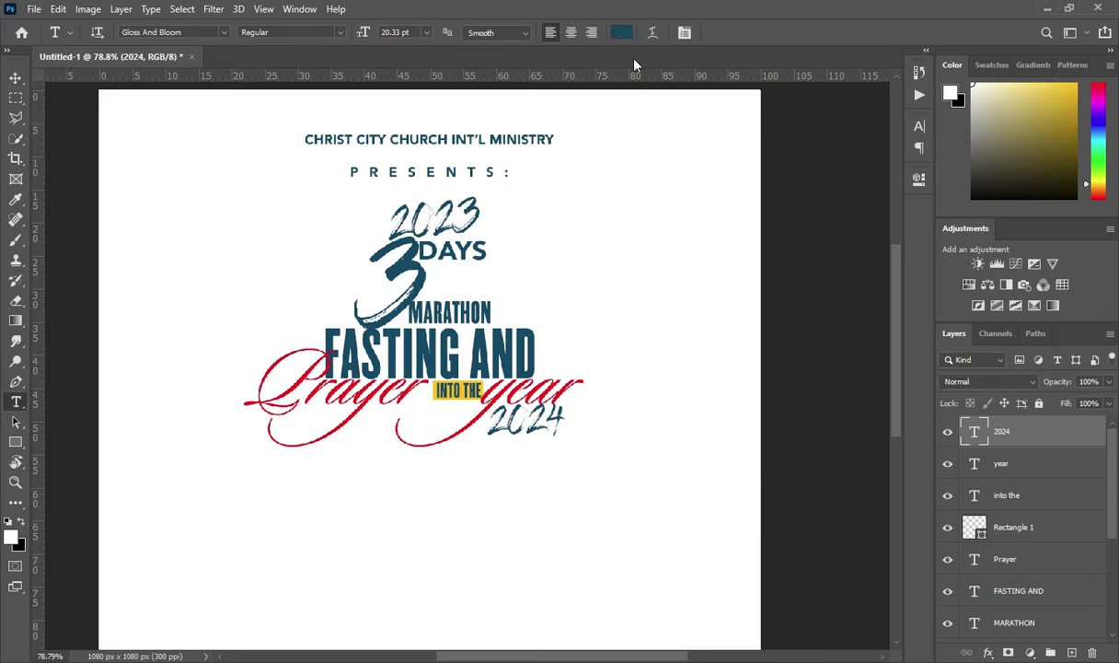
click(621, 32)
click(708, 210)
click(1059, 202)
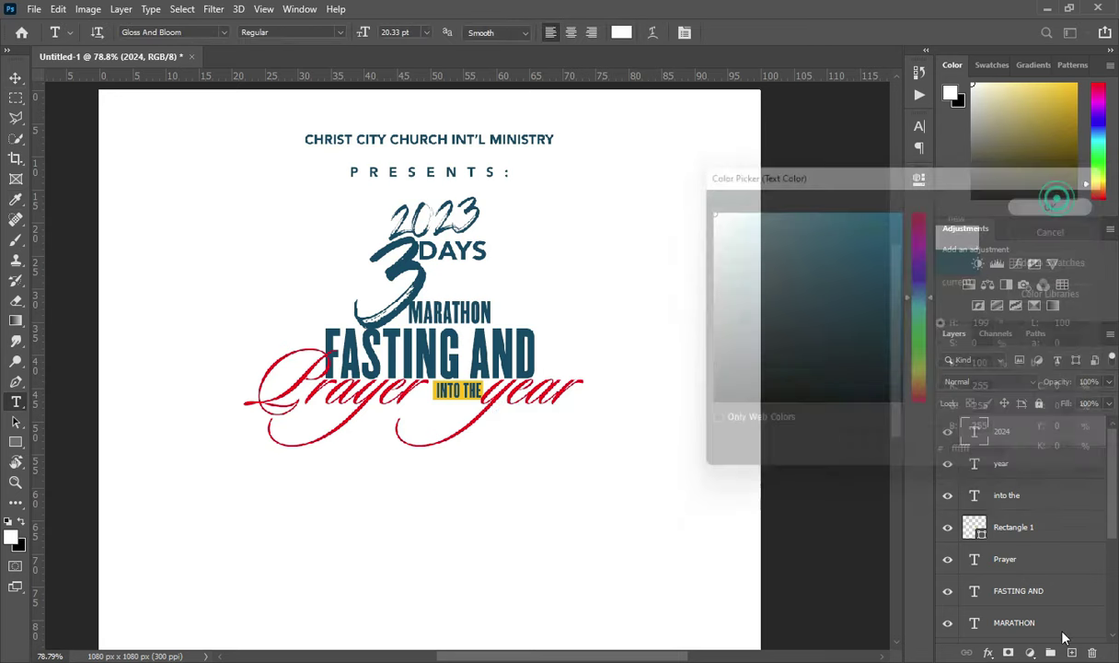
- Add a drop shadow to the "2024" text with a distance of 5 px, spread of 6% and size of 7 px
click(989, 651)
click(1014, 638)
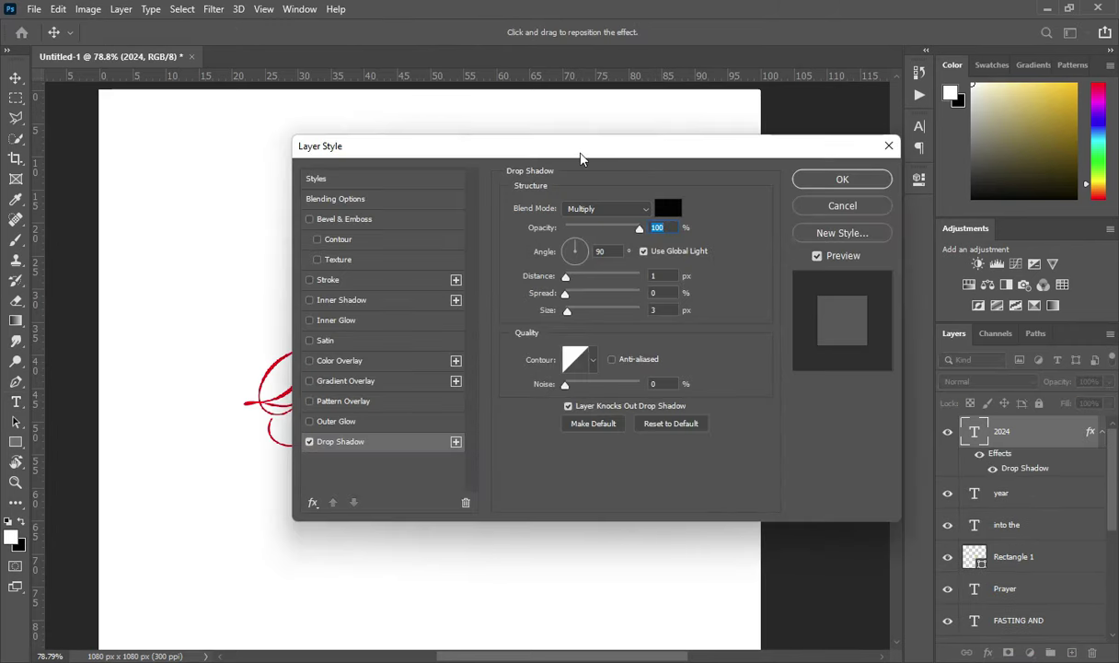
click(578, 150)
drag(777, 157, 889, 161)
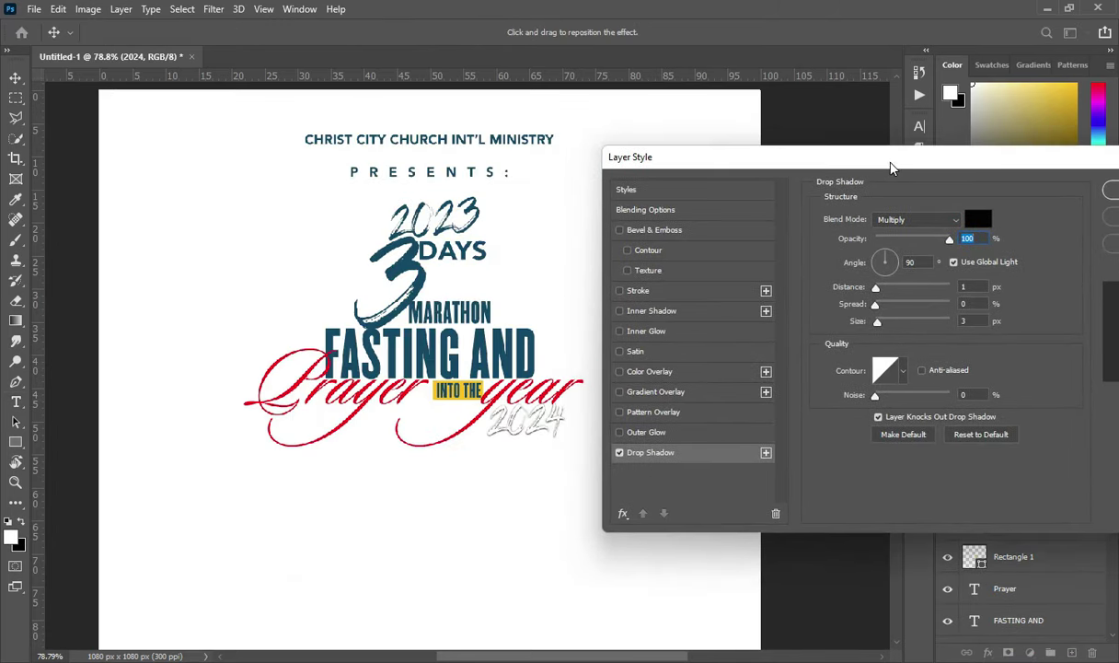
drag(902, 158, 918, 159)
click(981, 286)
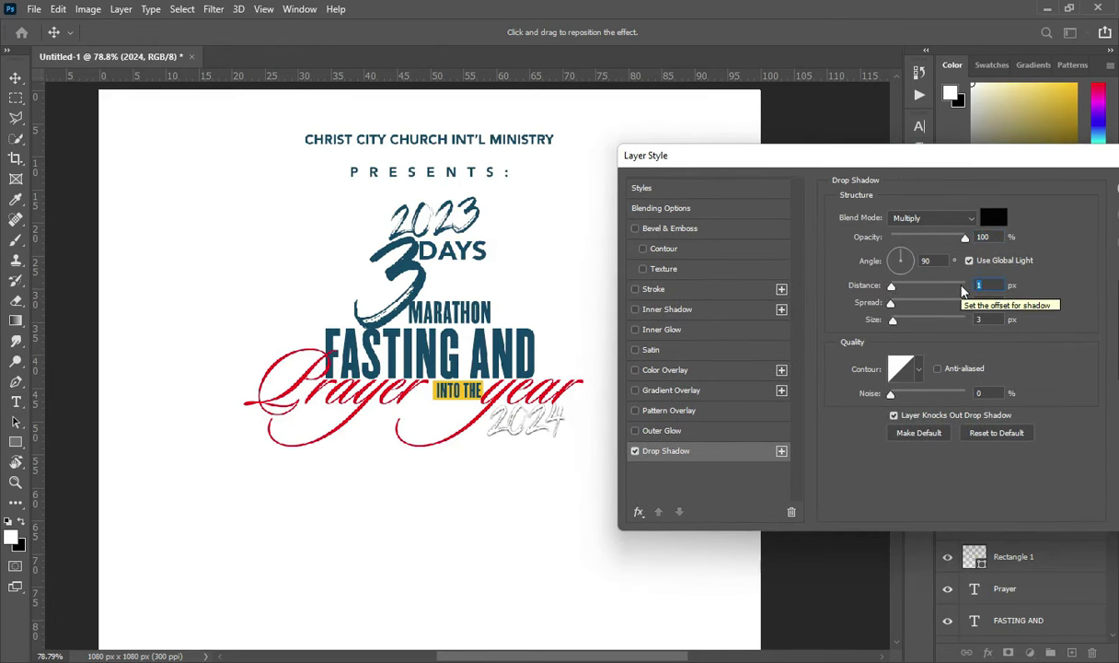
text(5)
key(Tab)
text(6)
key(Tab)
text(7)
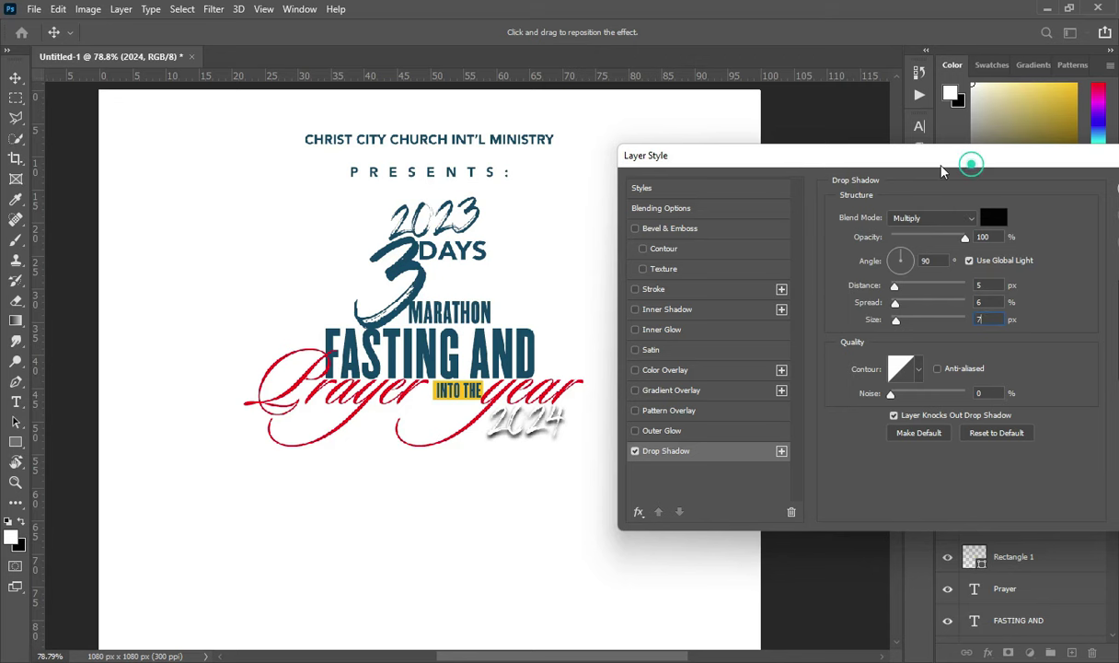
- Set the drop shadow of "2024" to a distance of 4 px and a spread of 5%, and apply it
drag(969, 165, 933, 167)
click(943, 286)
text(4)
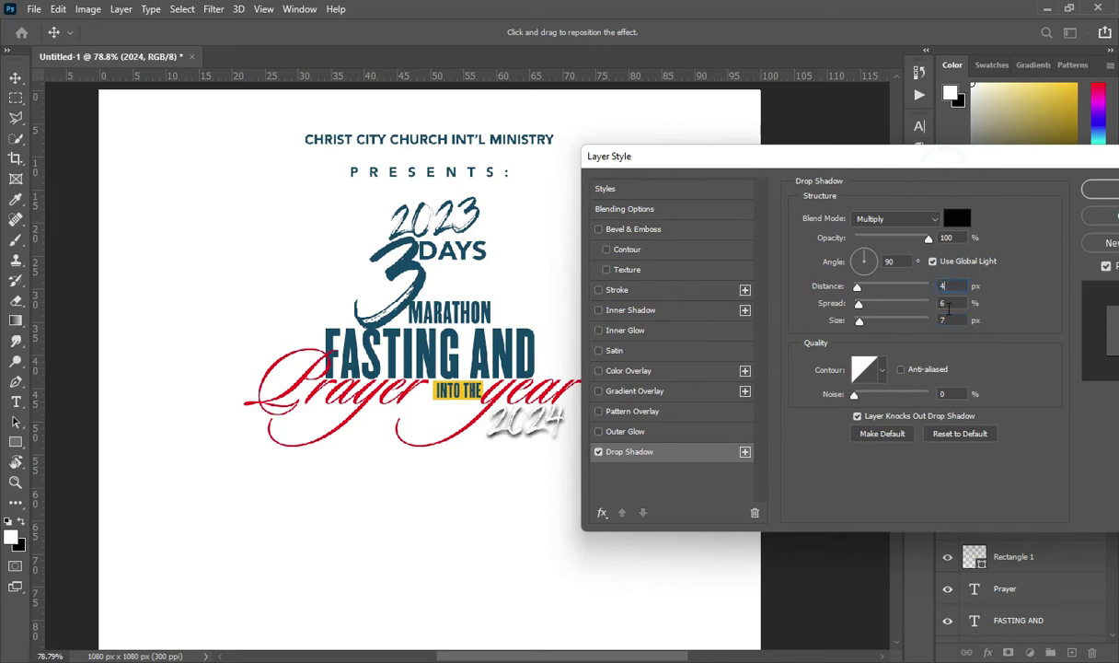
click(947, 318)
click(948, 303)
text(5)
drag(909, 163, 604, 184)
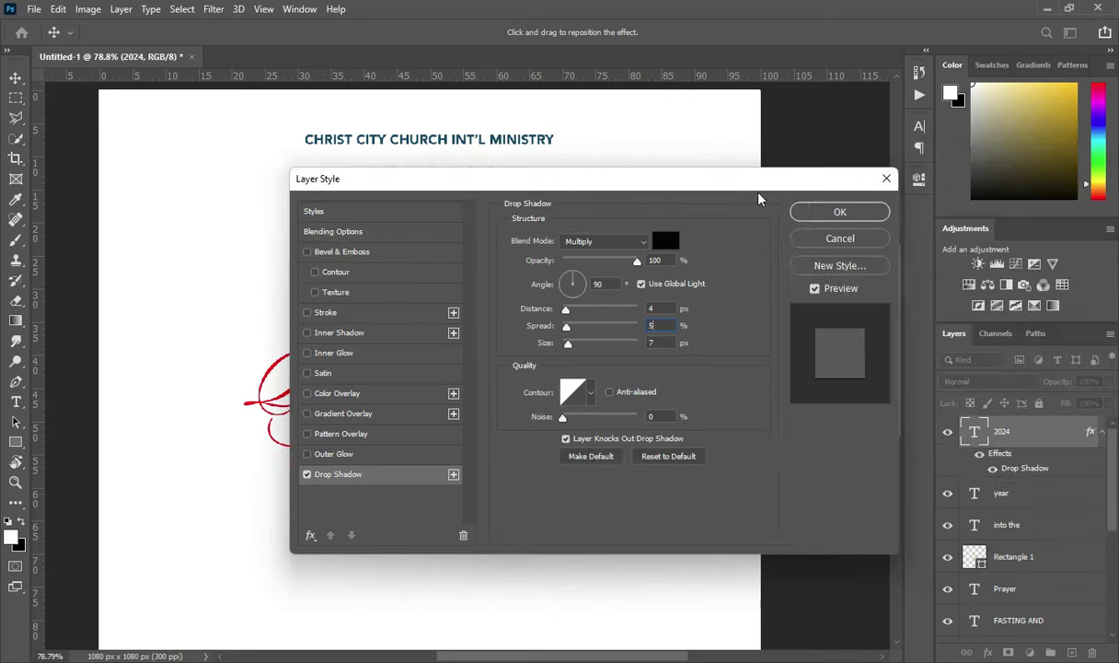
click(834, 210)
click(816, 300)
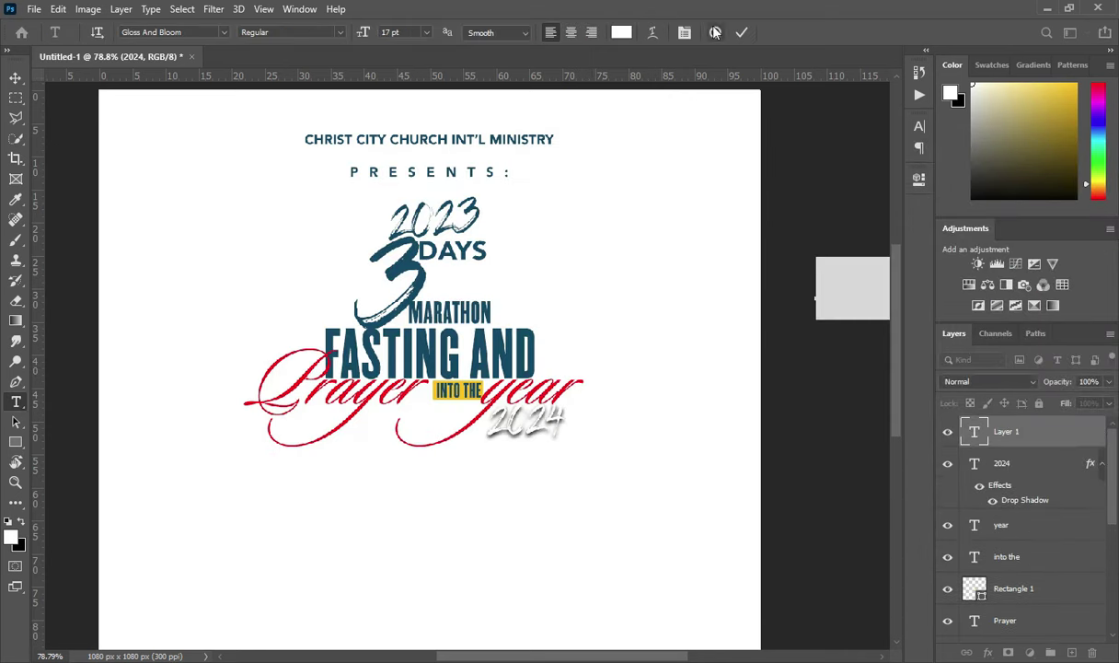
click(714, 33)
- Copy "Theme:" from the text document and return to the flyer canvas
key(ctrl+0)
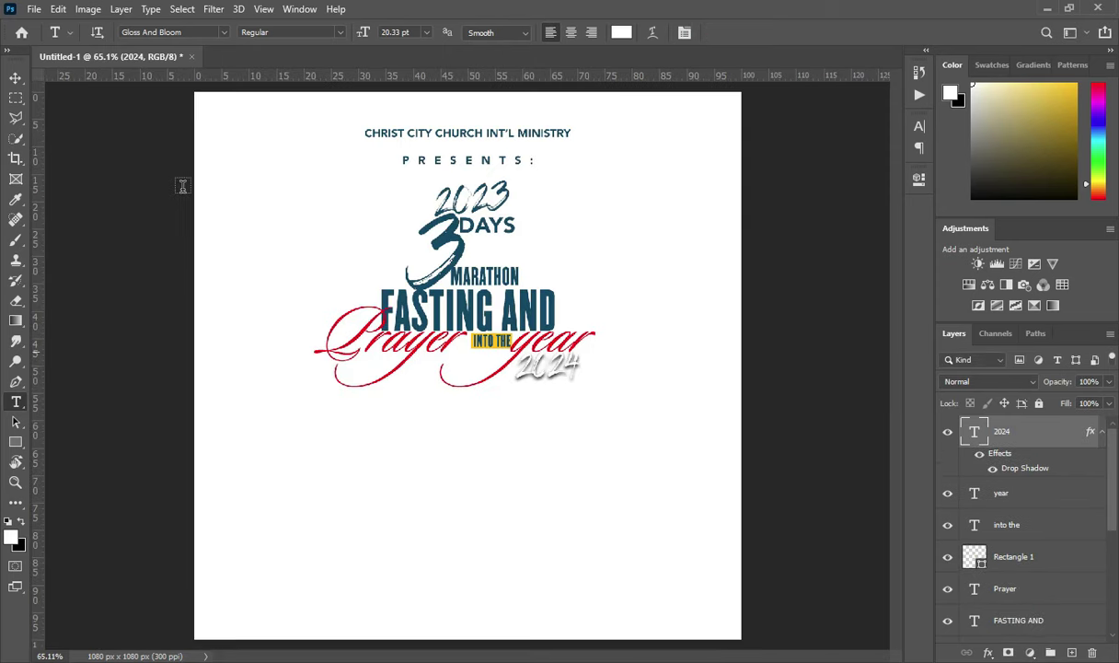
click(16, 77)
click(755, 416)
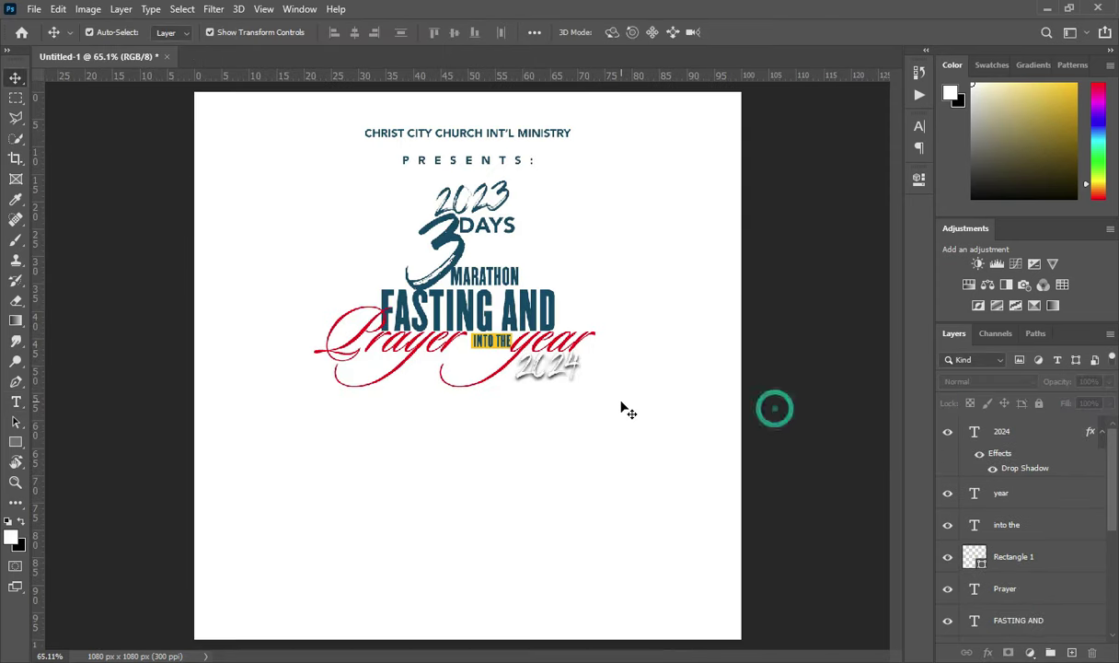
scroll(453, 382, up, 1)
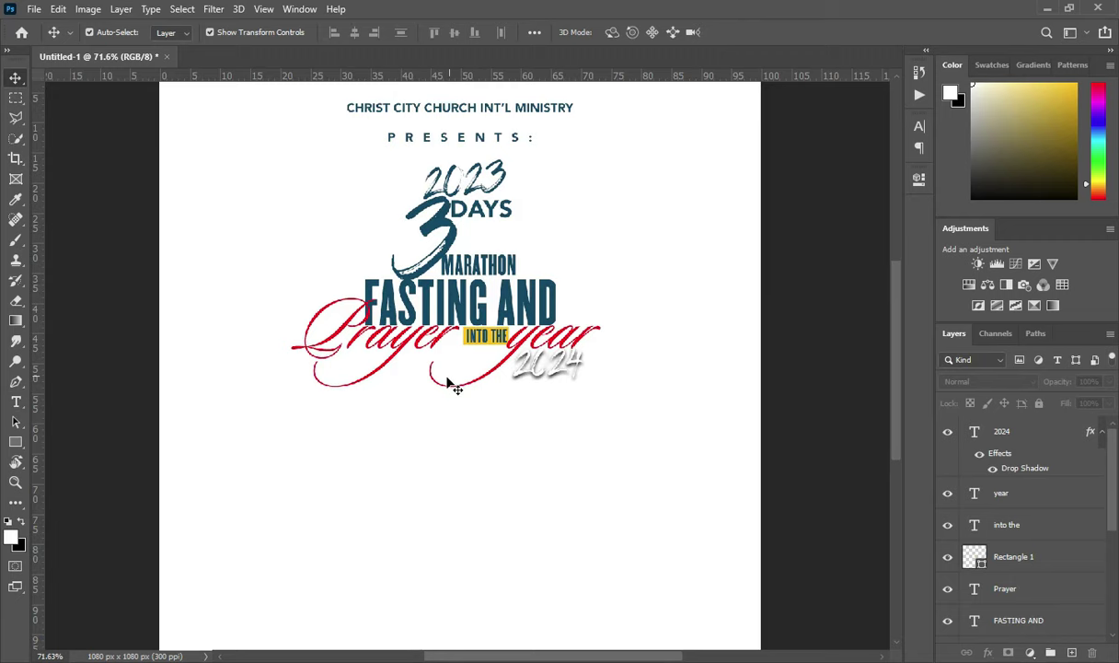
scroll(451, 382, up, 1)
key(alt+Tab)
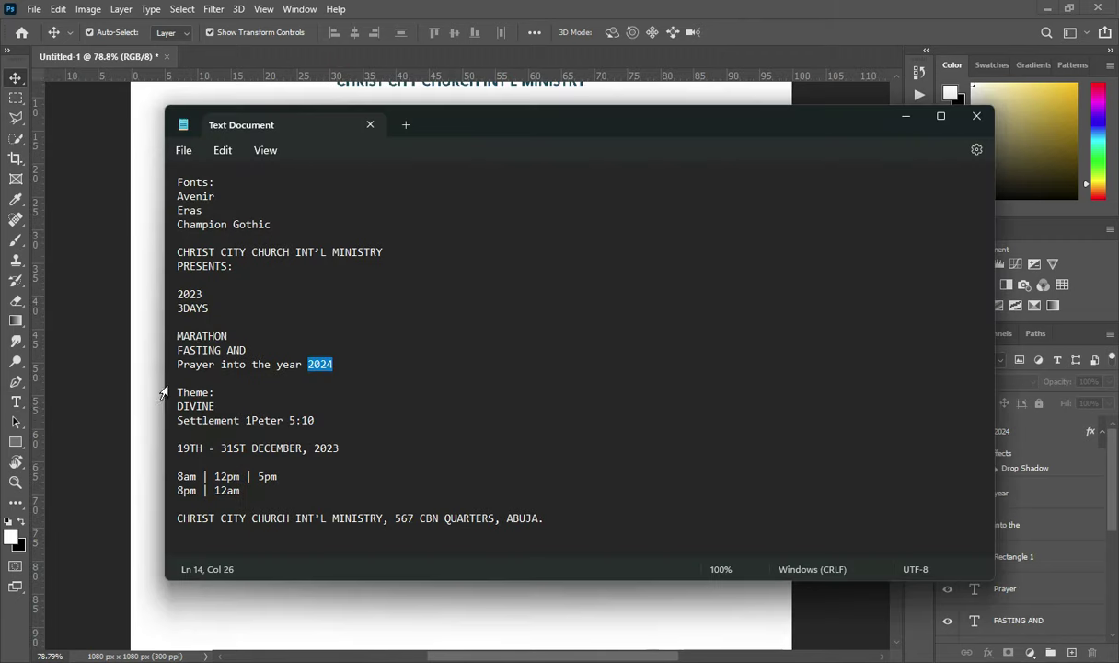
drag(171, 396, 215, 393)
key(ctrl+c)
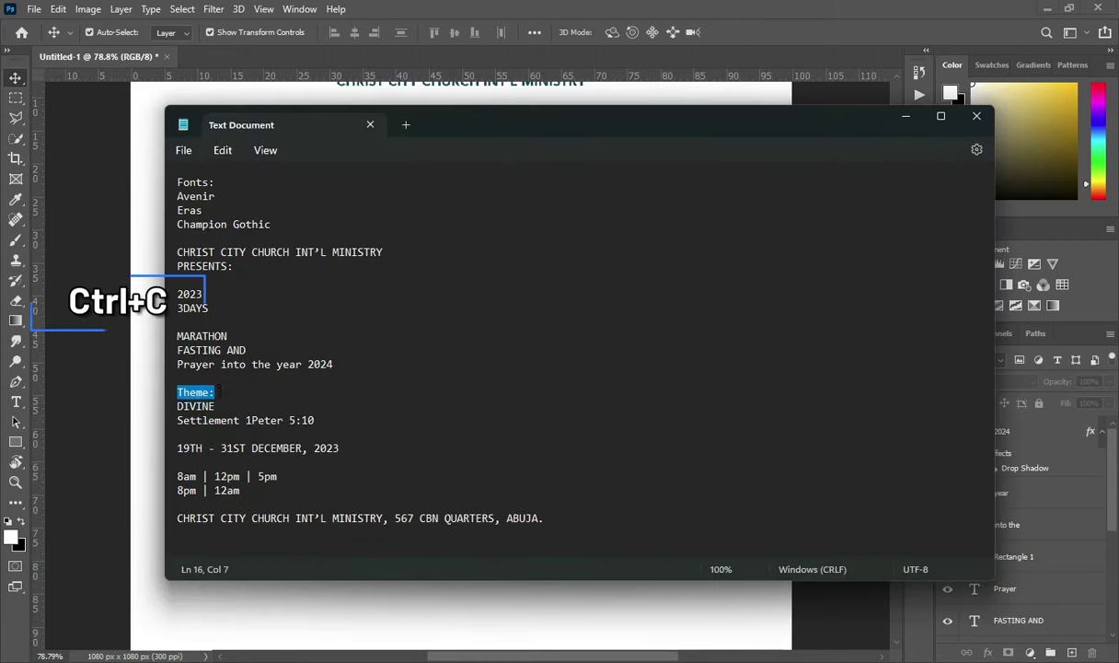
click(905, 117)
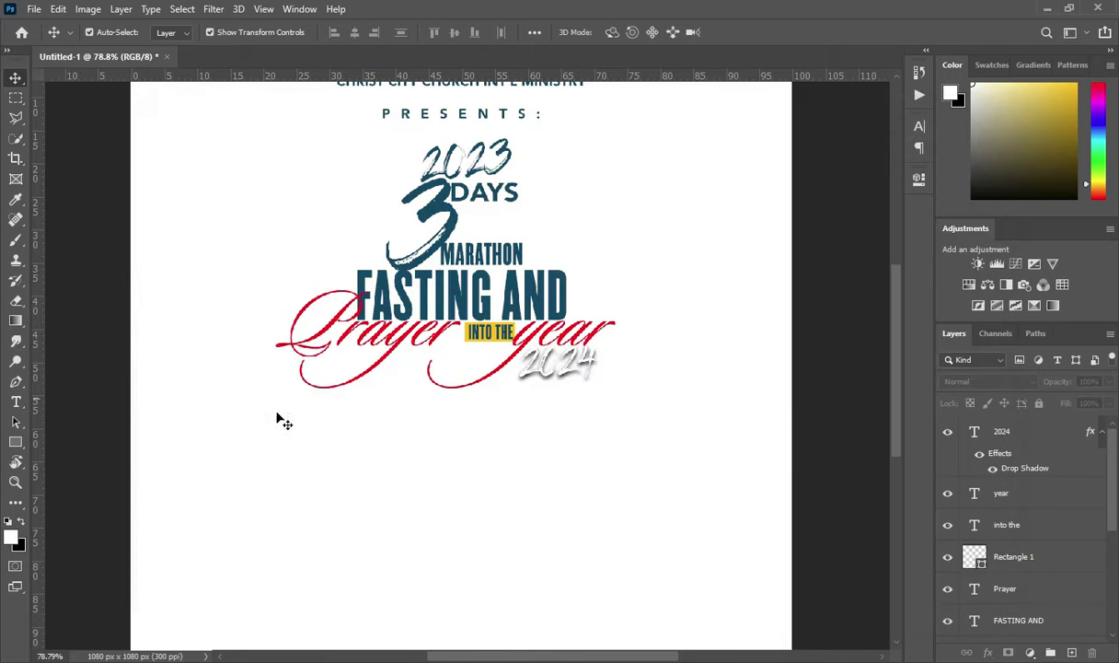
- Draw a rectangle of about 110 by 31 px below "Prayer" and fill it with red
click(19, 443)
drag(294, 416, 363, 436)
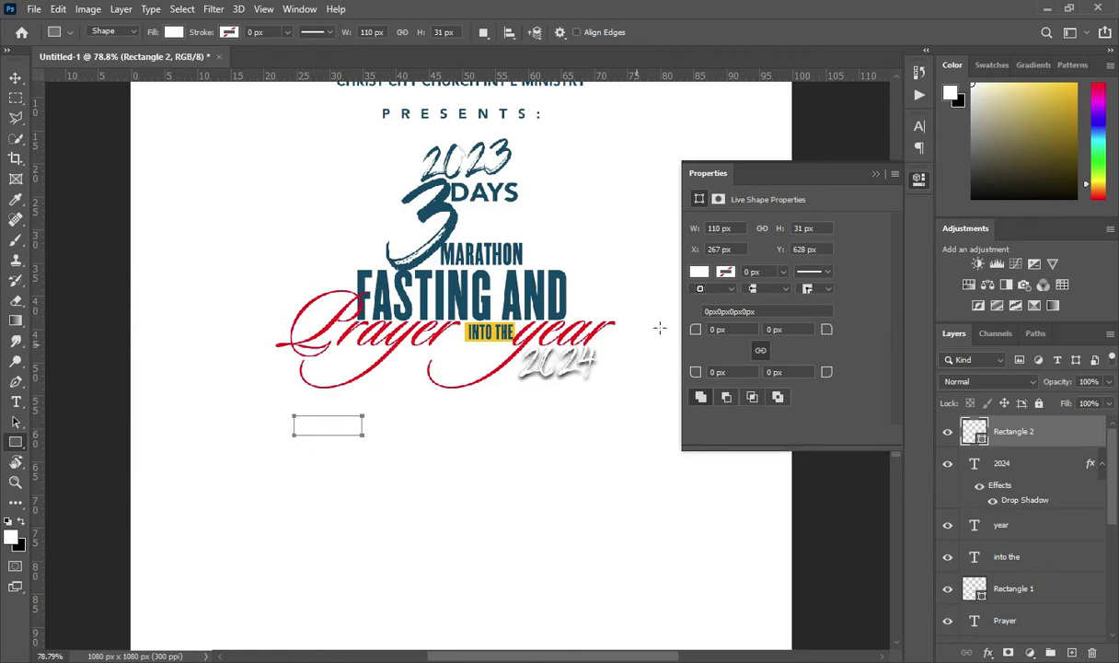
key(v)
click(699, 272)
click(700, 354)
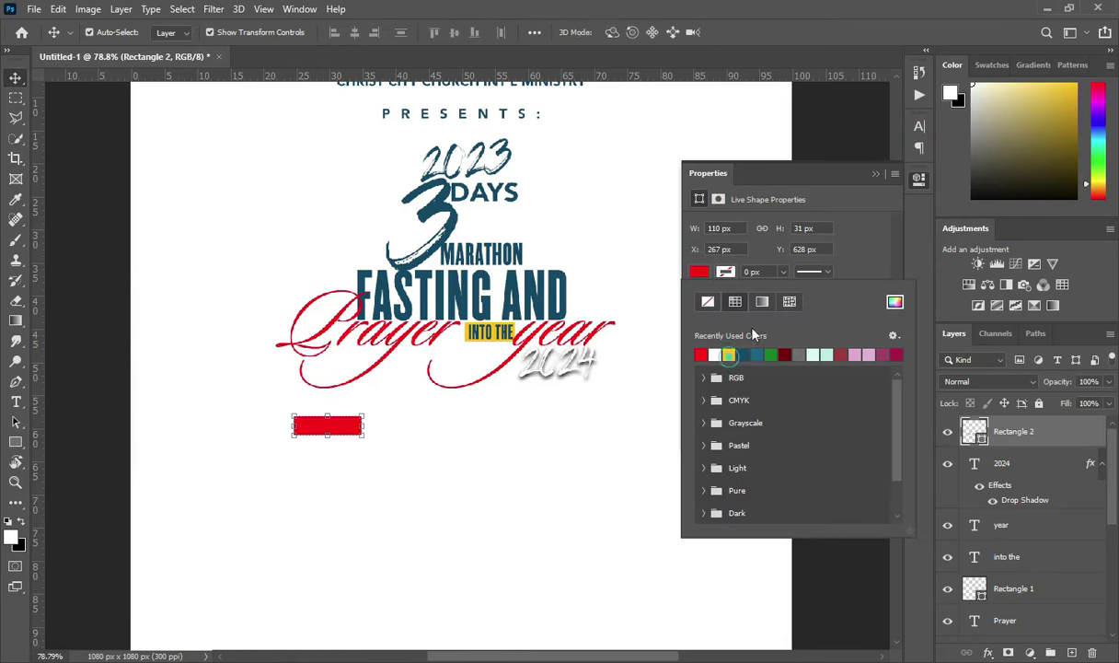
click(875, 174)
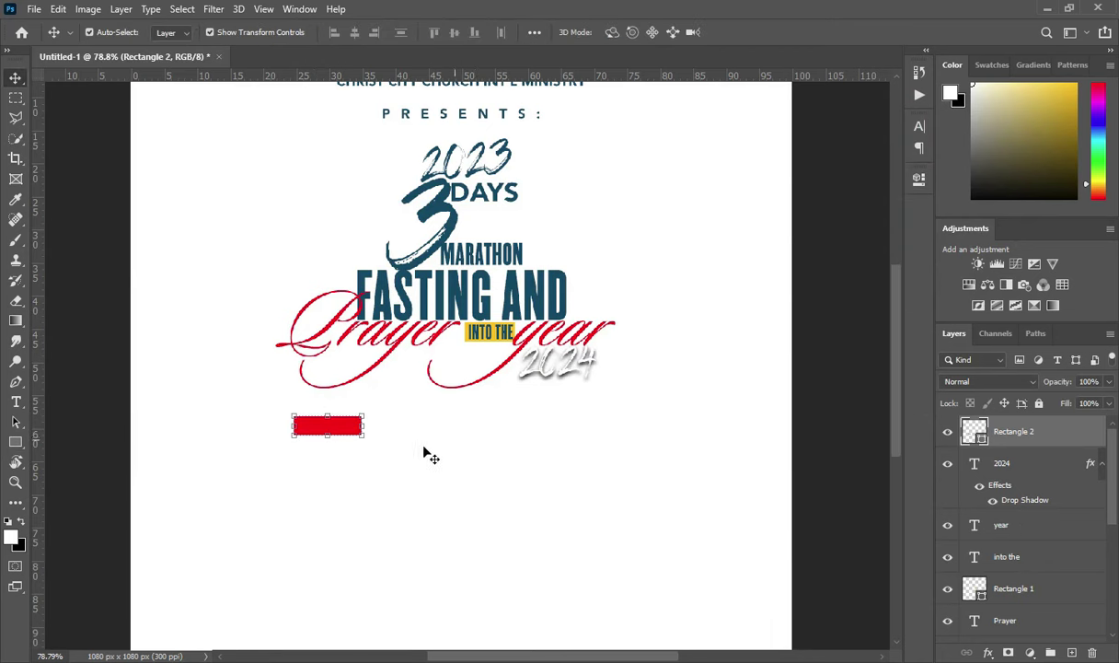
- Move the red rectangle further down the canvas and scale it to about 83%
drag(344, 431, 349, 469)
key(ctrl+t)
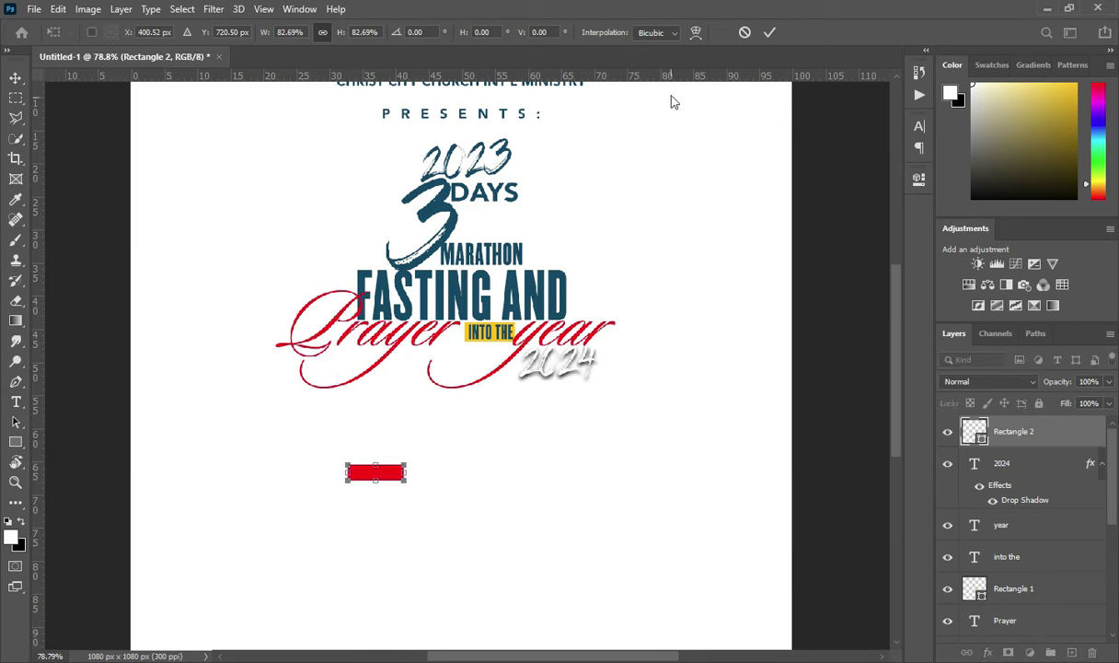
click(769, 32)
key(t)
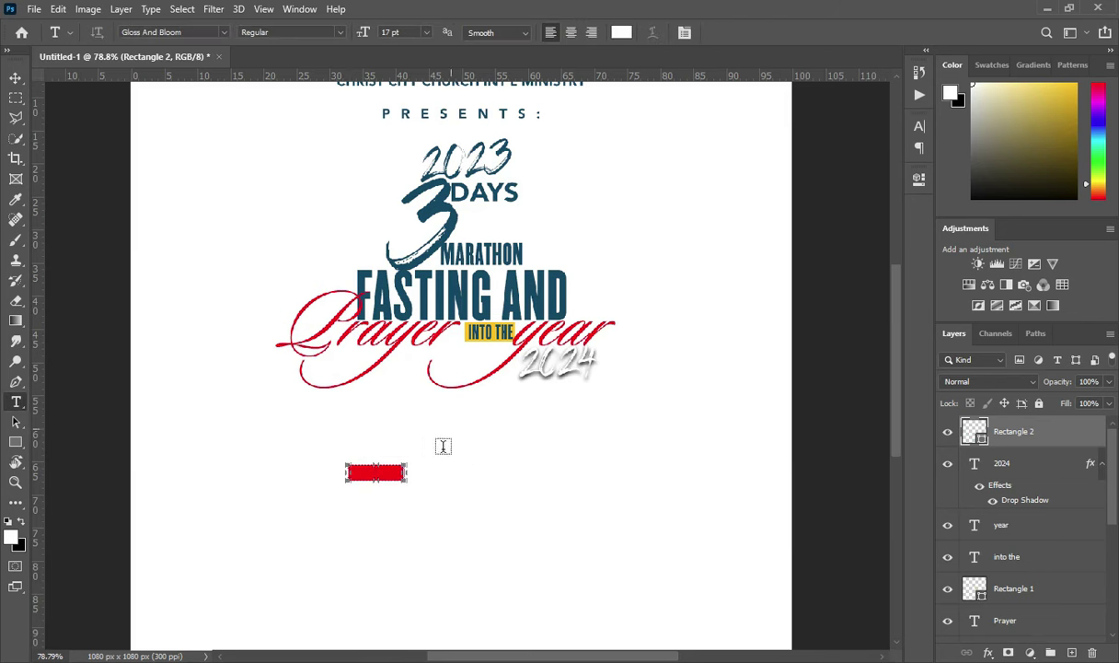
- Paste "Theme:" as a new text layer near the red rectangle, set its font to Avenir and turn off all caps
click(372, 506)
key(ctrl+v)
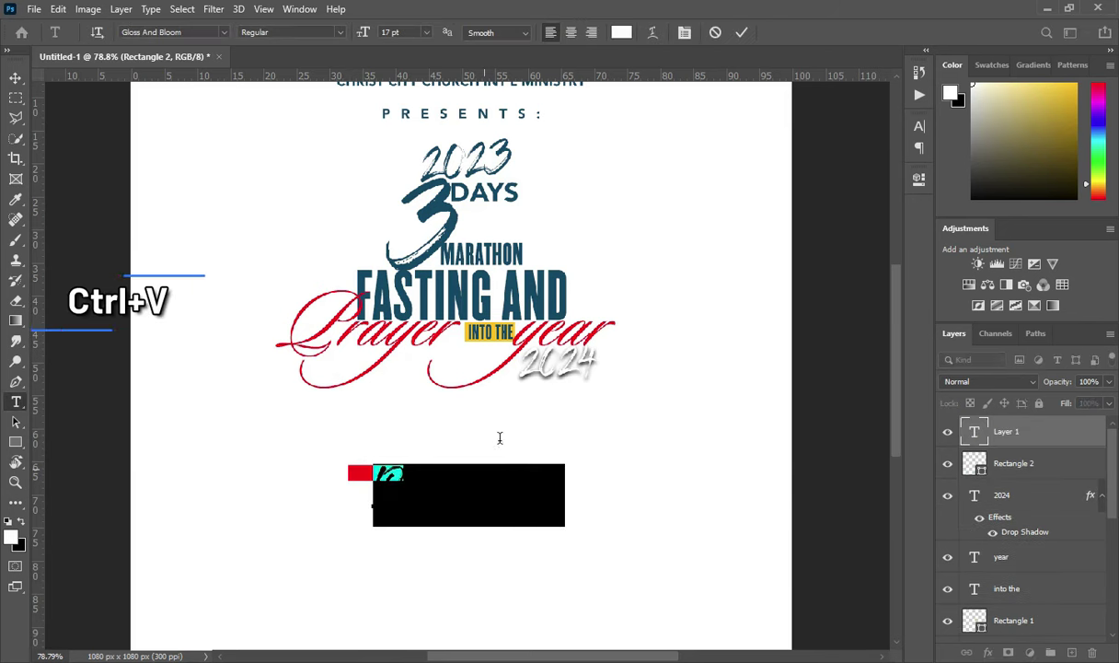
click(741, 32)
click(224, 33)
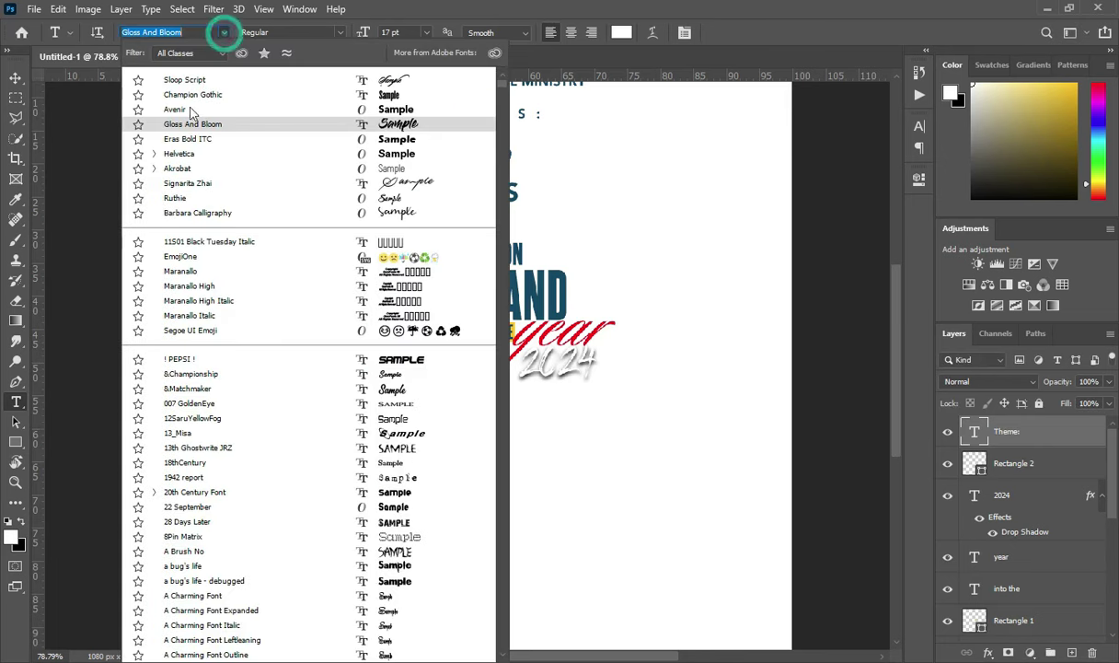
click(175, 107)
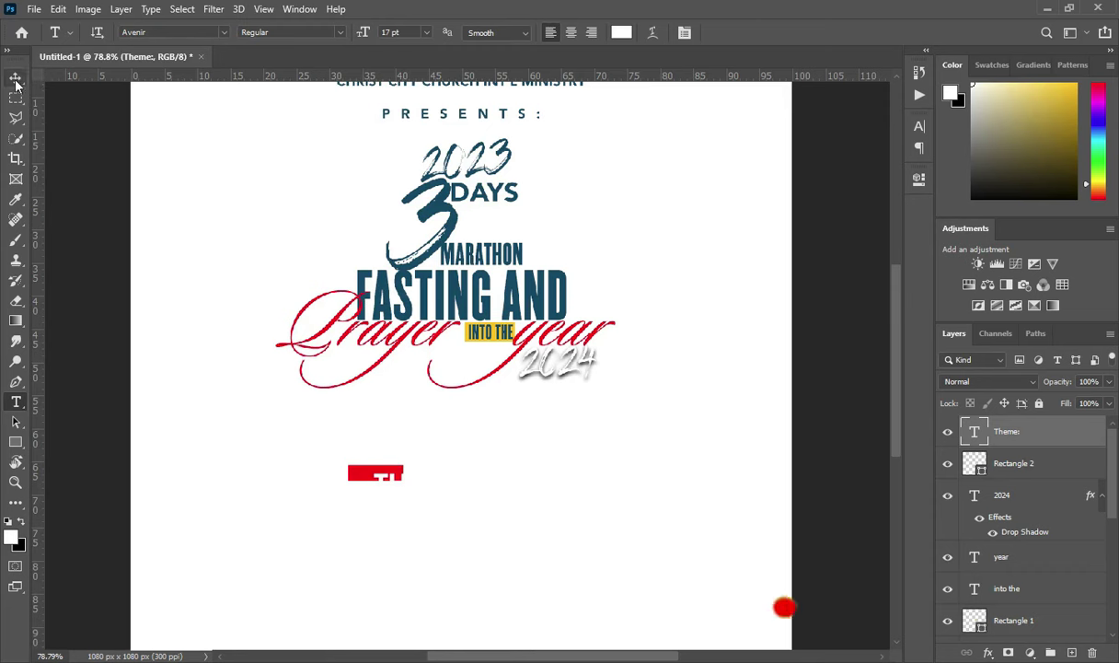
key(v)
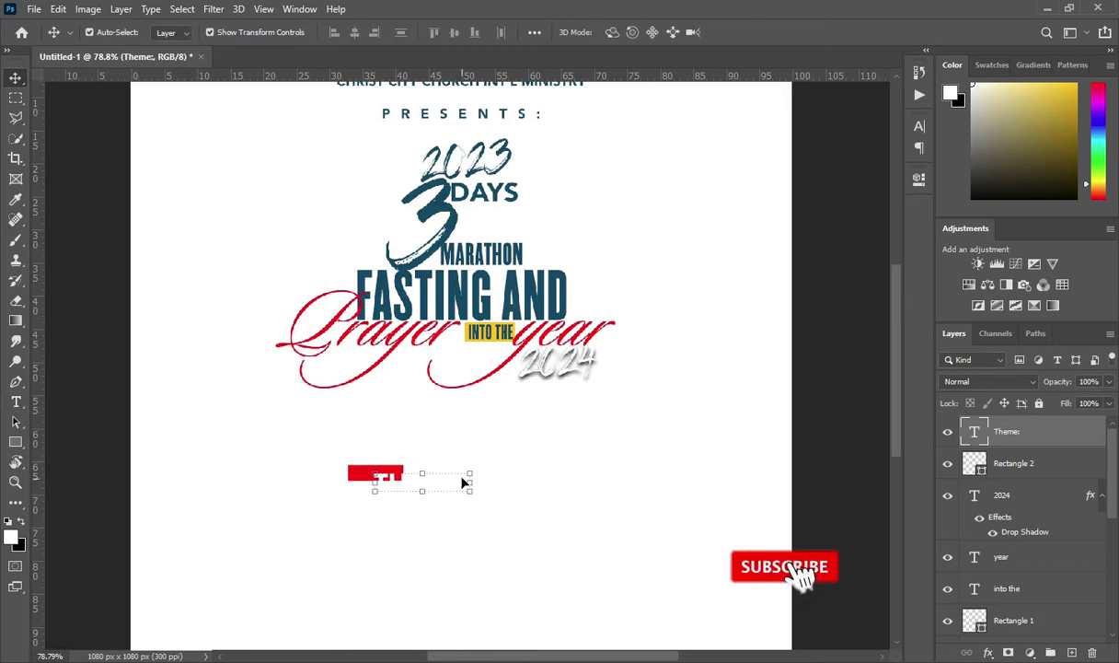
click(919, 126)
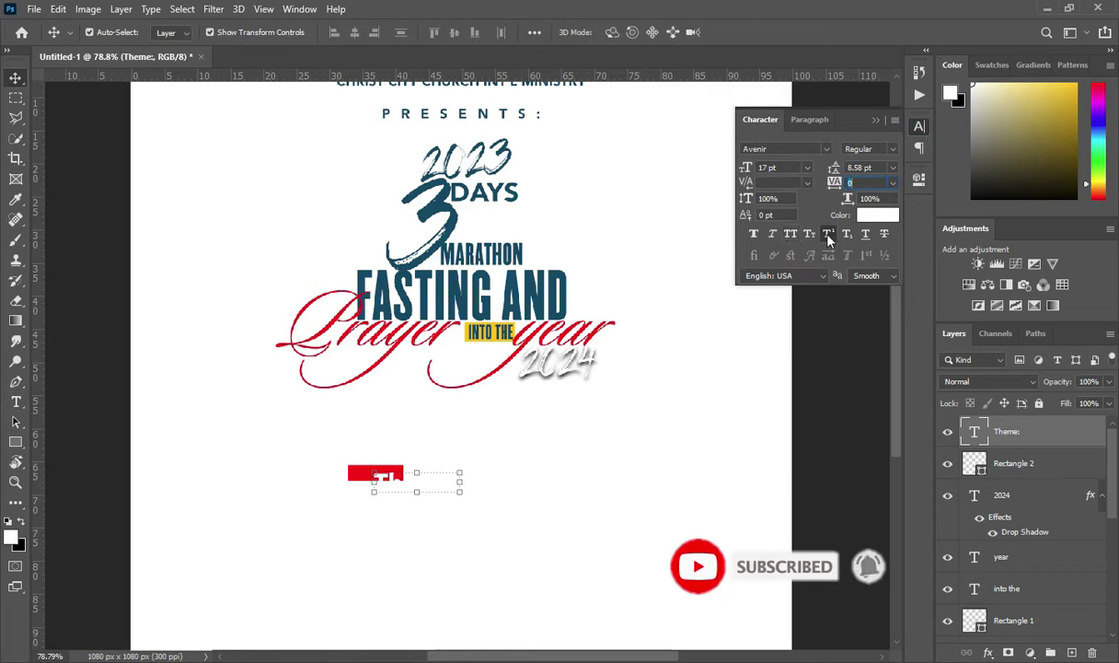
click(789, 235)
click(877, 120)
- Scale the "Theme:" text to about 34% and centre it on the red rectangle
drag(521, 490, 412, 462)
scroll(374, 497, up, 3)
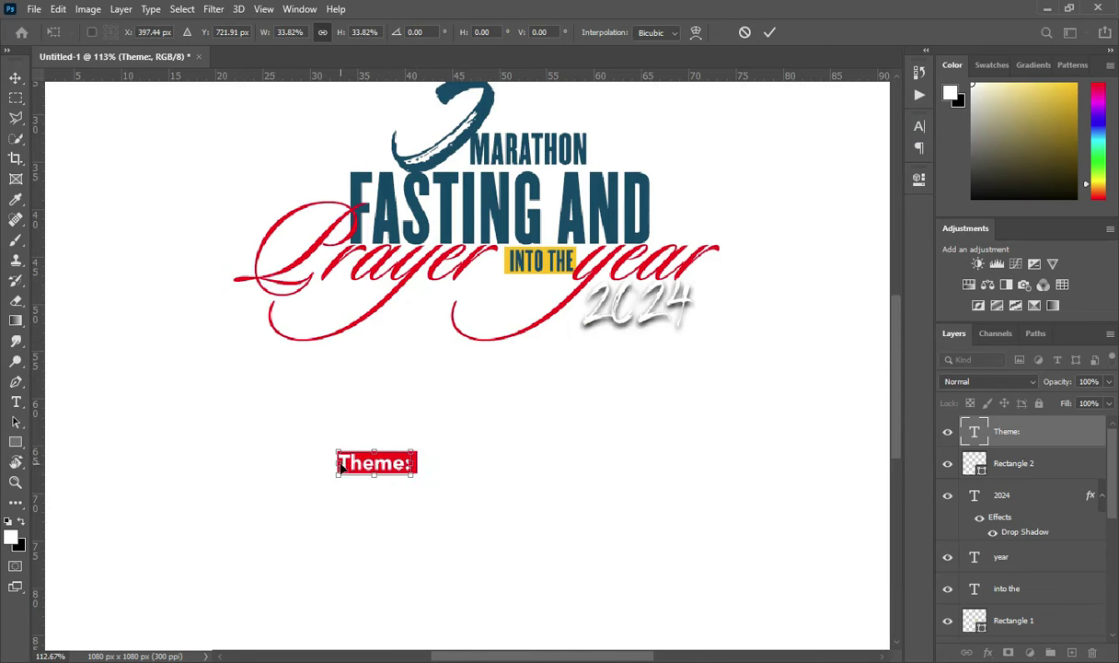
scroll(340, 468, up, 3)
drag(333, 461, 343, 463)
key(Return)
scroll(310, 439, down, 2)
key(ctrl+0)
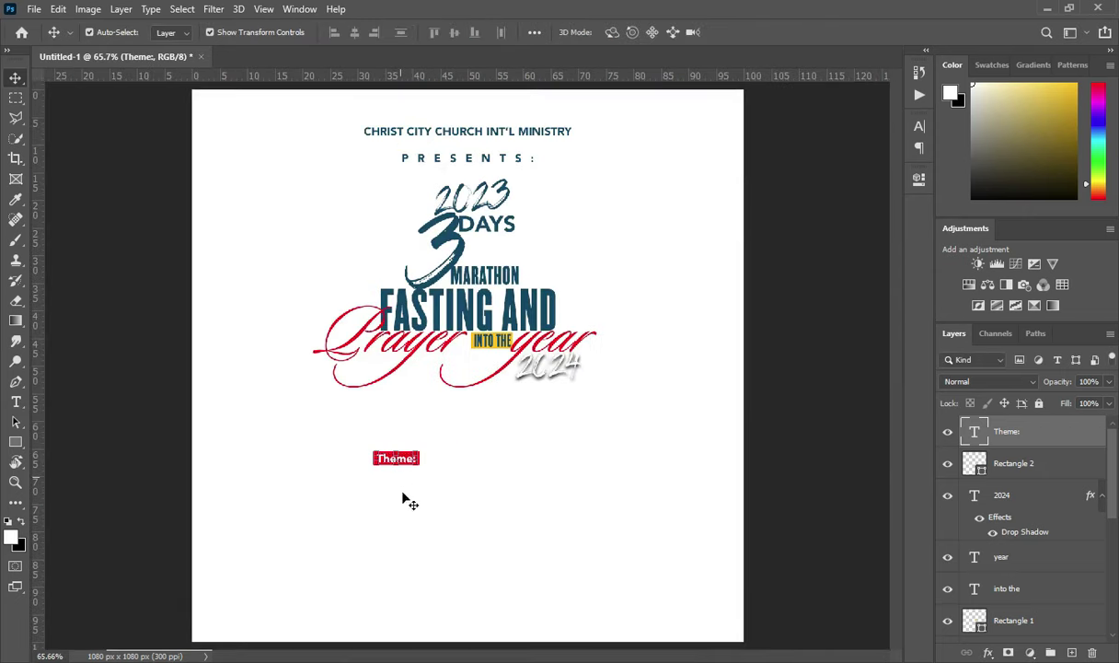
- Collapse the effects of the "2024" layer and move the "Theme:" text together with its red rectangle slightly left and up
click(821, 477)
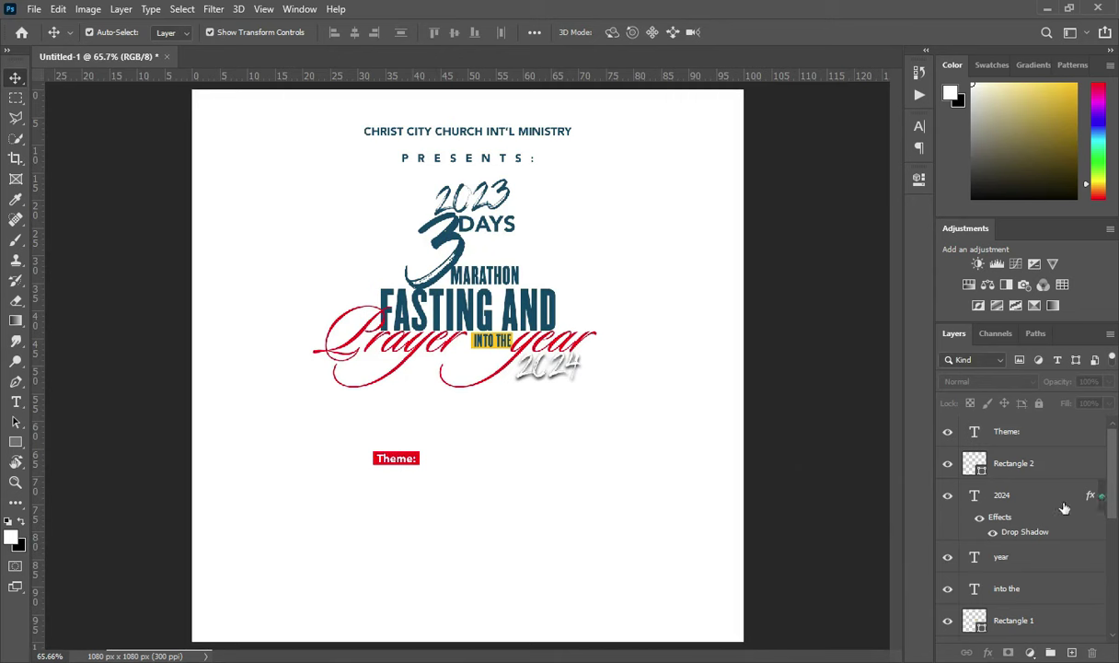
click(1100, 495)
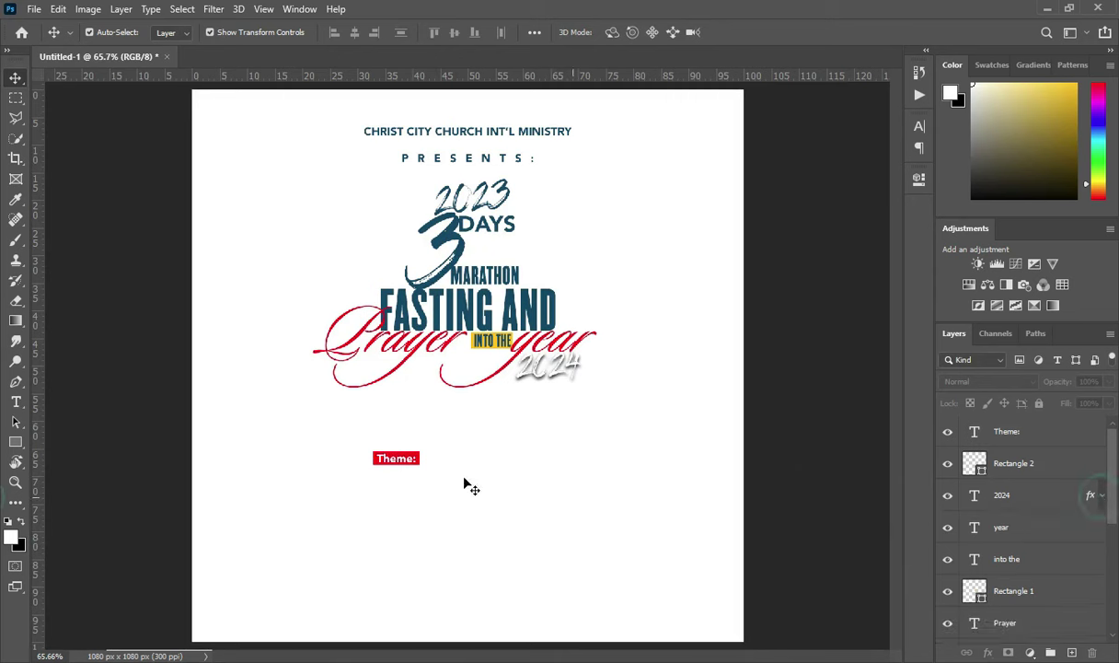
click(1022, 460)
shift+click(1022, 431)
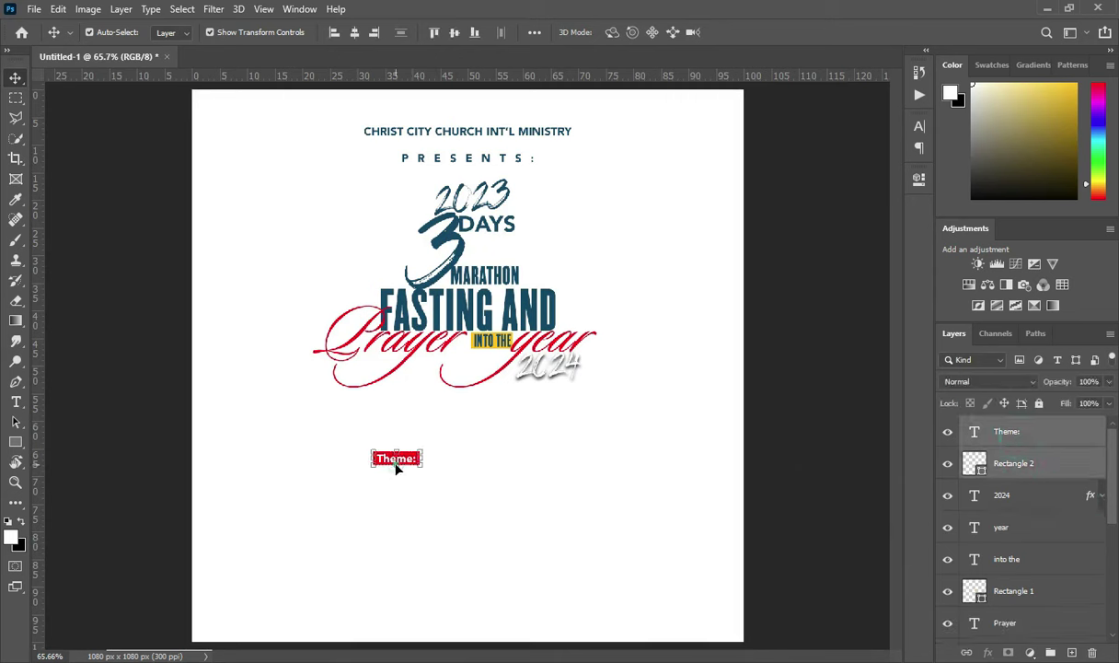
key(ctrl+t)
drag(396, 469, 365, 465)
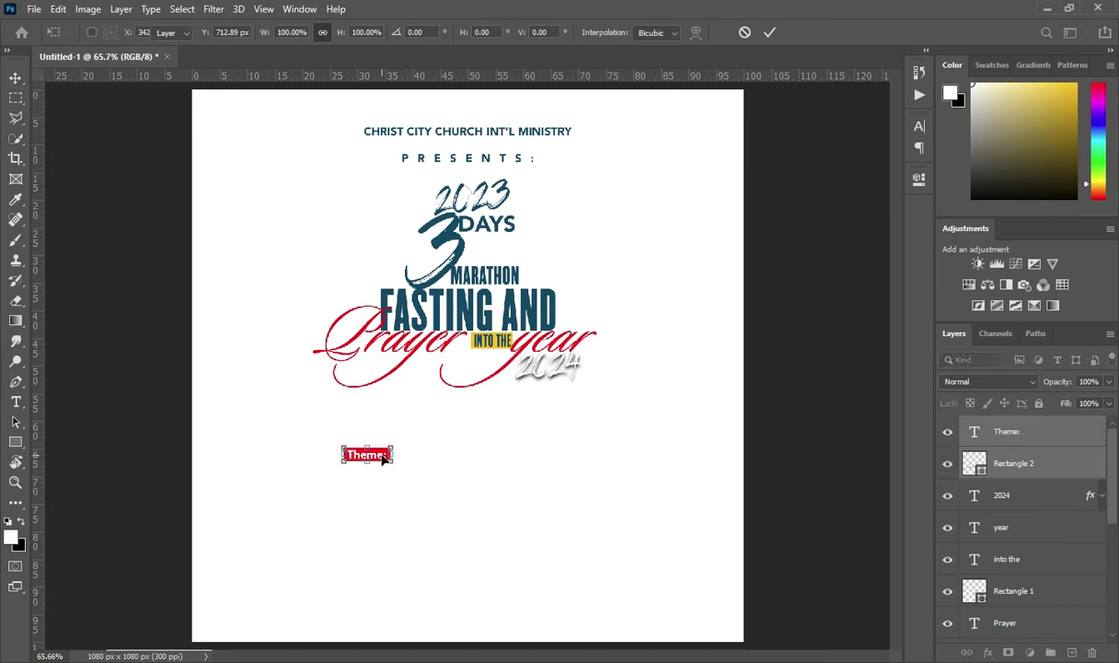
key(Return)
- Copy "DIVINE" from the text document and return to the flyer canvas
key(alt+Tab)
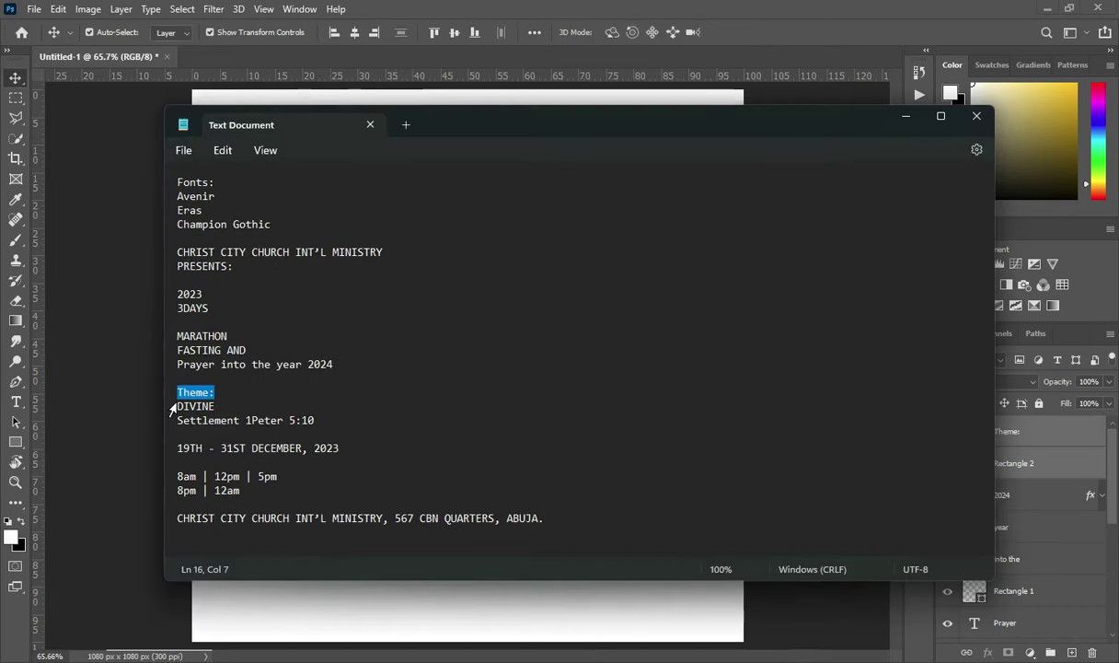
drag(178, 405, 215, 406)
key(ctrl+c)
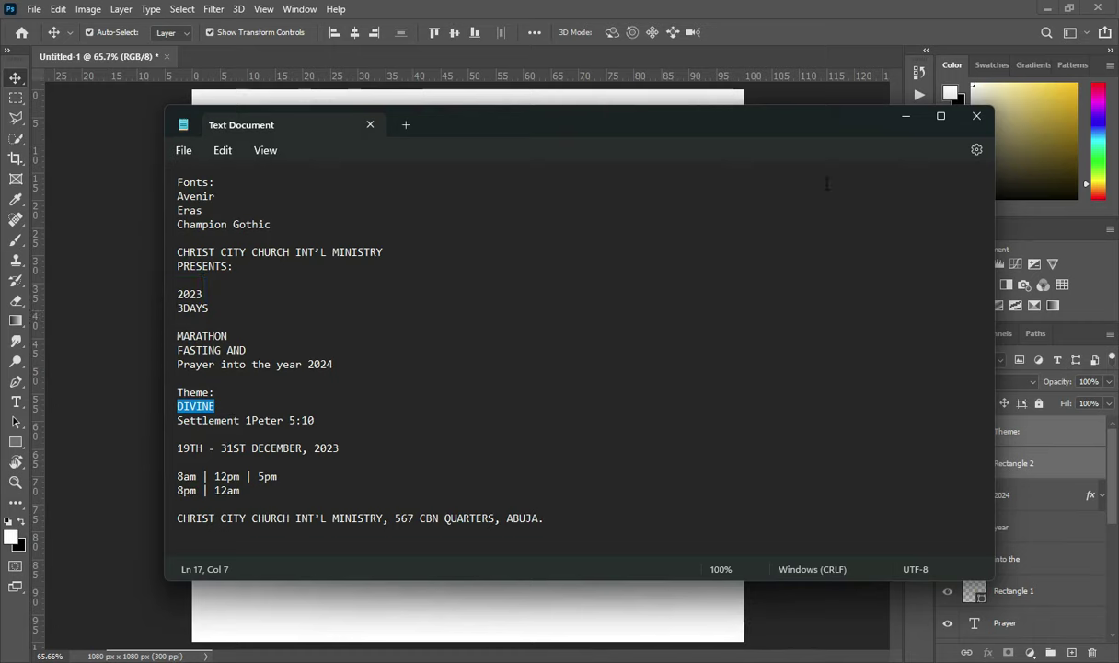
click(906, 119)
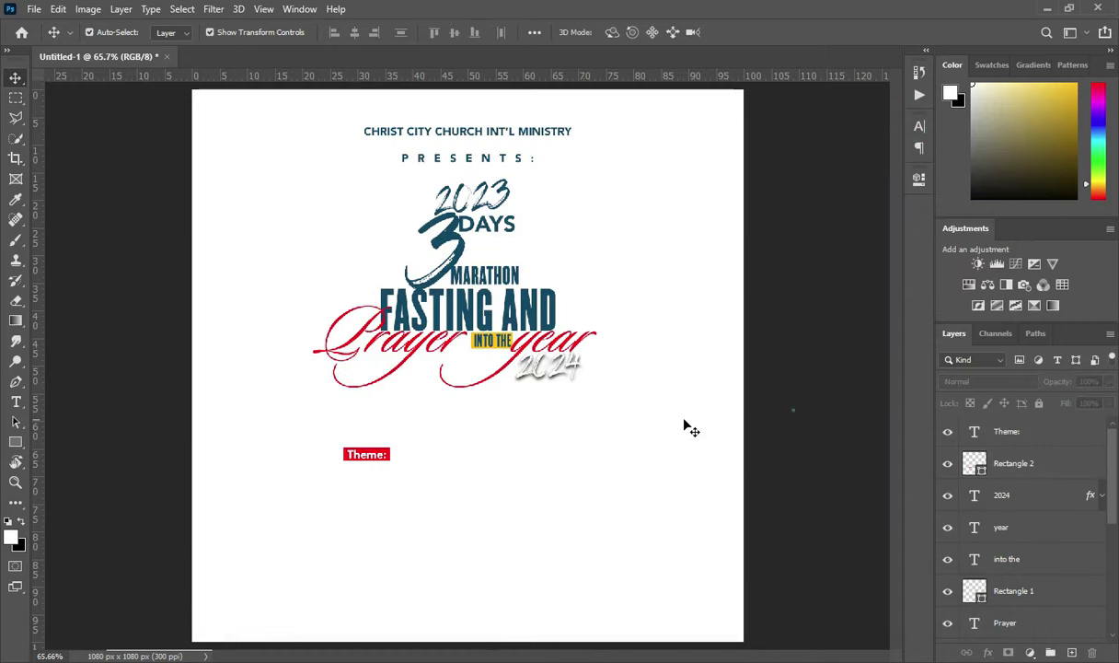
- Paste "DIVINE" as a new text layer beside the "Theme:" label and set its font to Champion Gothic
key(t)
click(429, 439)
key(ctrl+v)
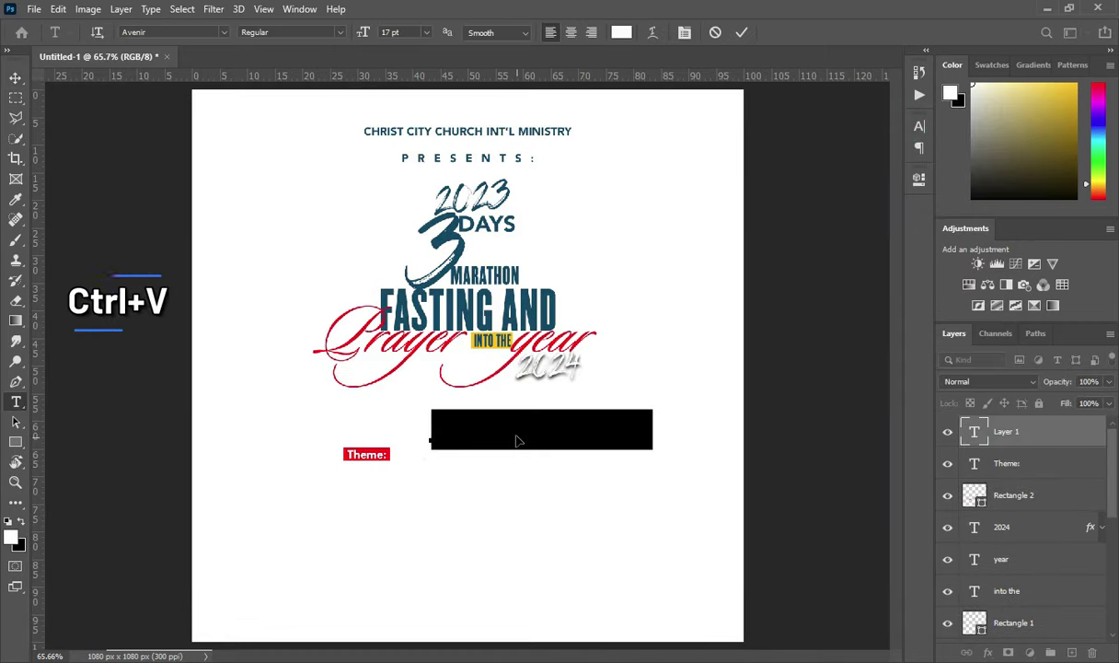
click(741, 32)
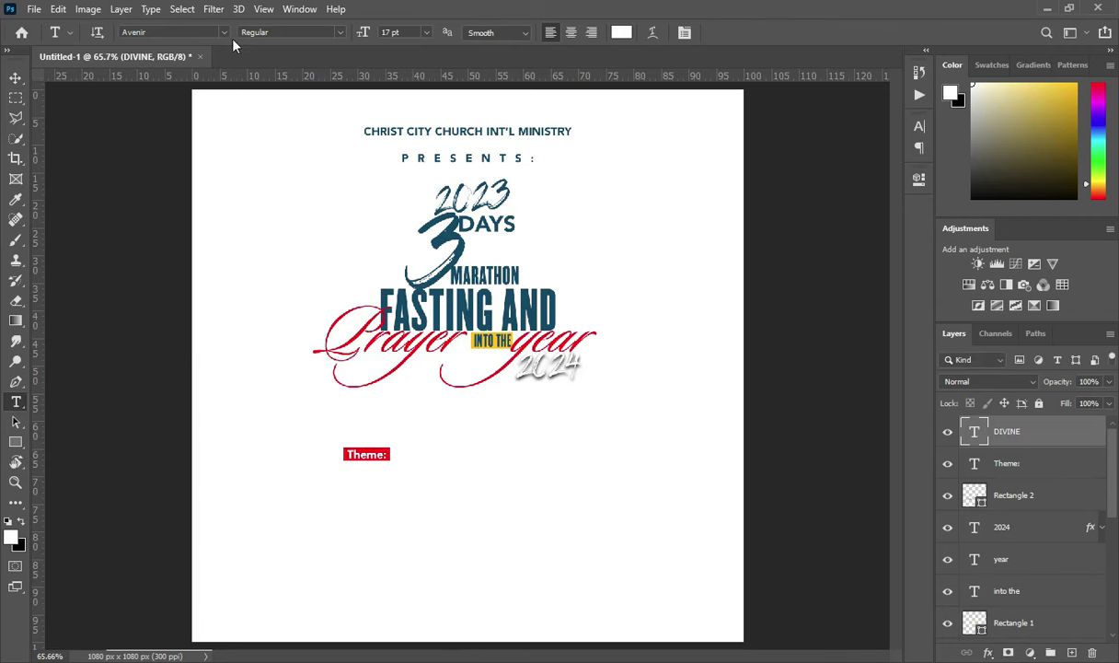
click(224, 32)
click(200, 106)
click(919, 125)
click(918, 125)
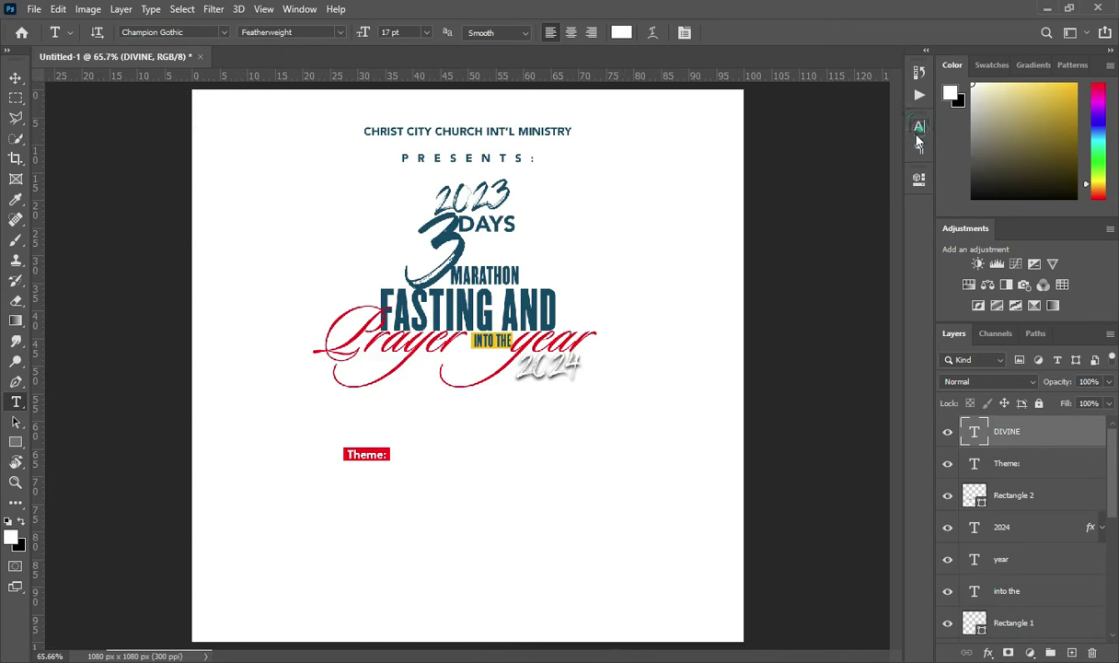
- Enlarge "DIVINE" to roughly three times its size and place it right of the "Theme:" label, below "2024"
click(15, 78)
drag(487, 423, 617, 430)
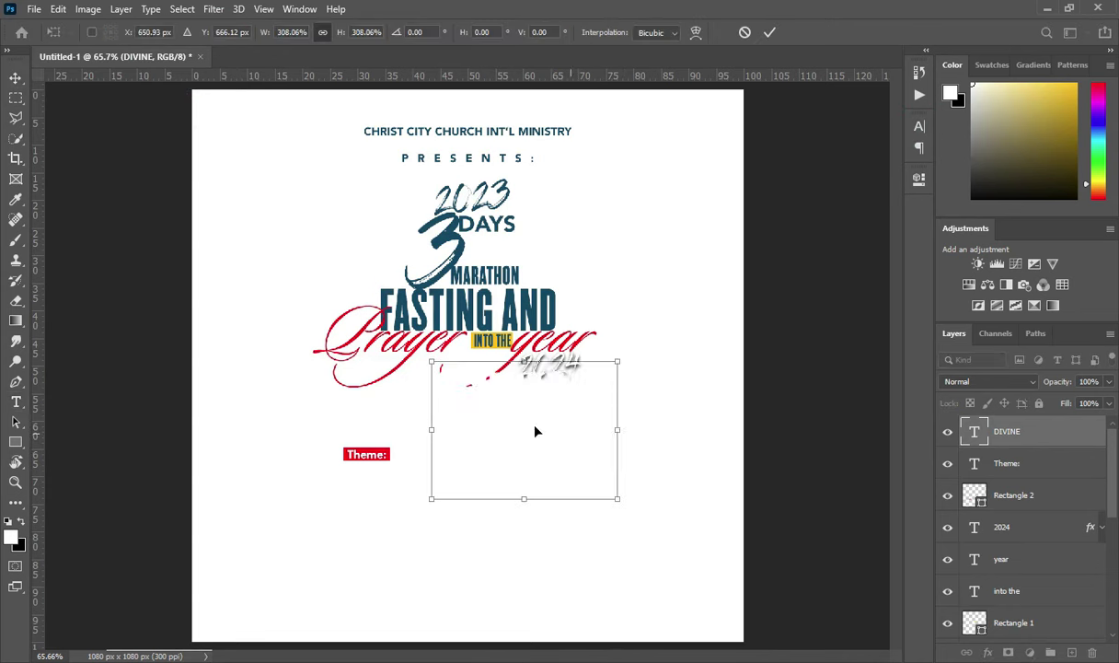
drag(535, 430, 509, 460)
drag(603, 364, 603, 363)
click(769, 32)
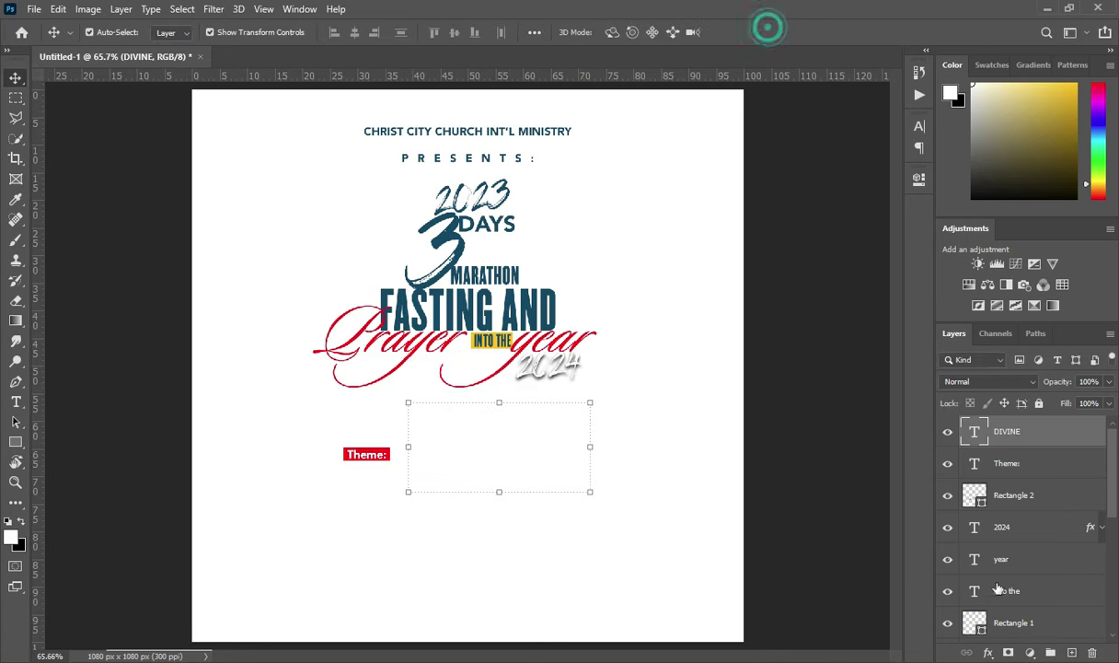
- Add a gradient overlay to "DIVINE" and delete the three middle colour stops of its gradient
click(987, 652)
click(934, 570)
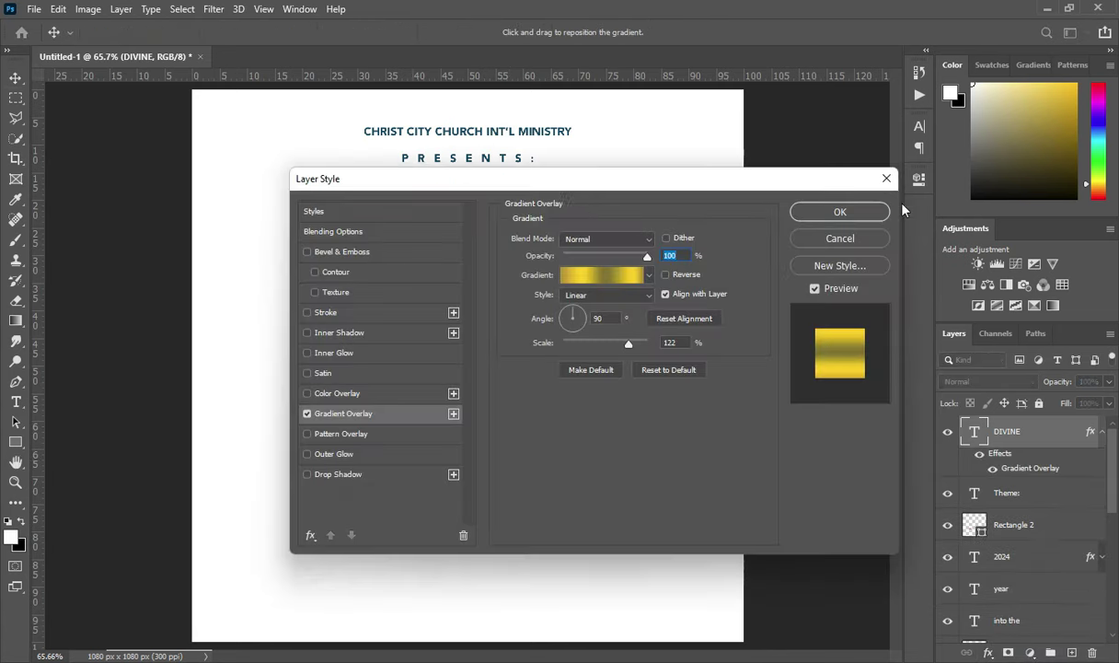
drag(497, 179, 873, 204)
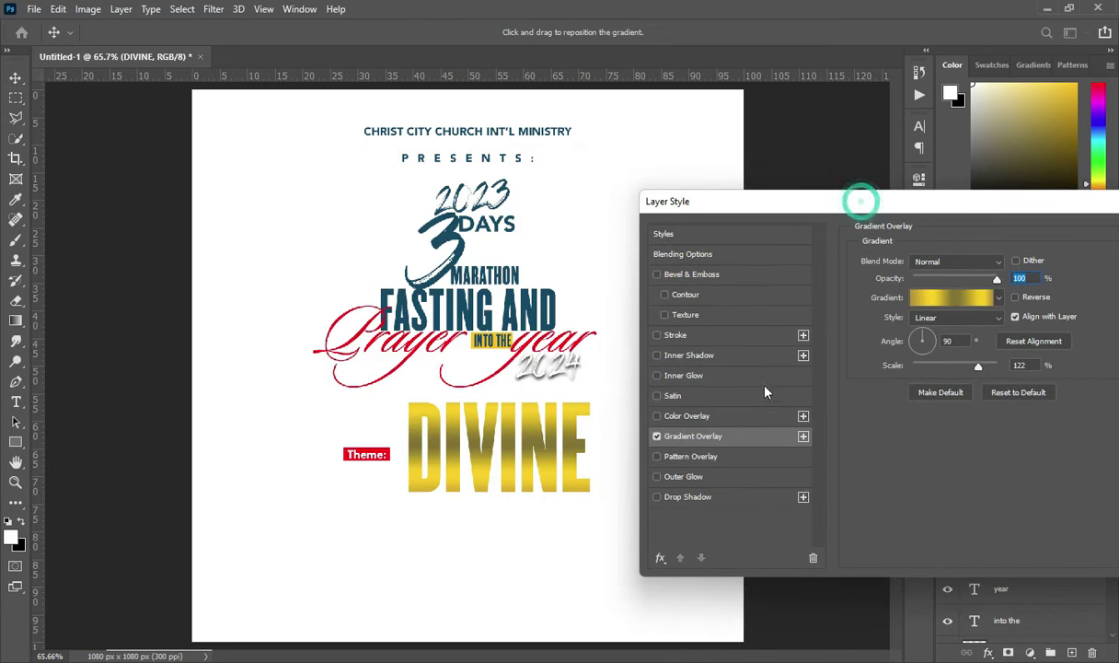
click(916, 297)
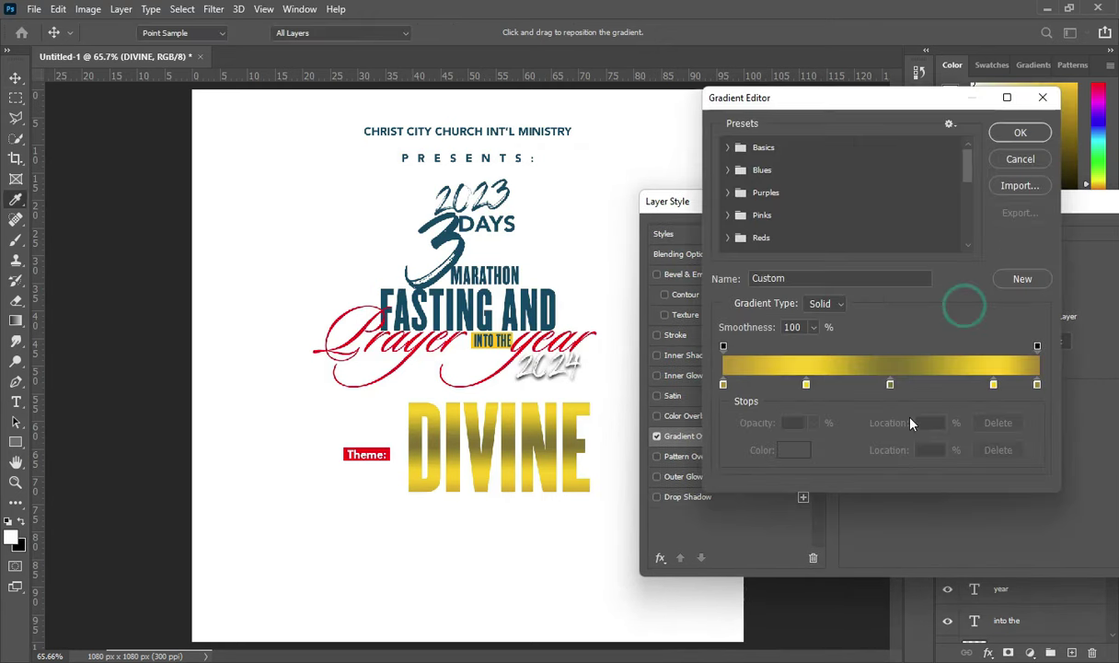
click(806, 383)
click(992, 451)
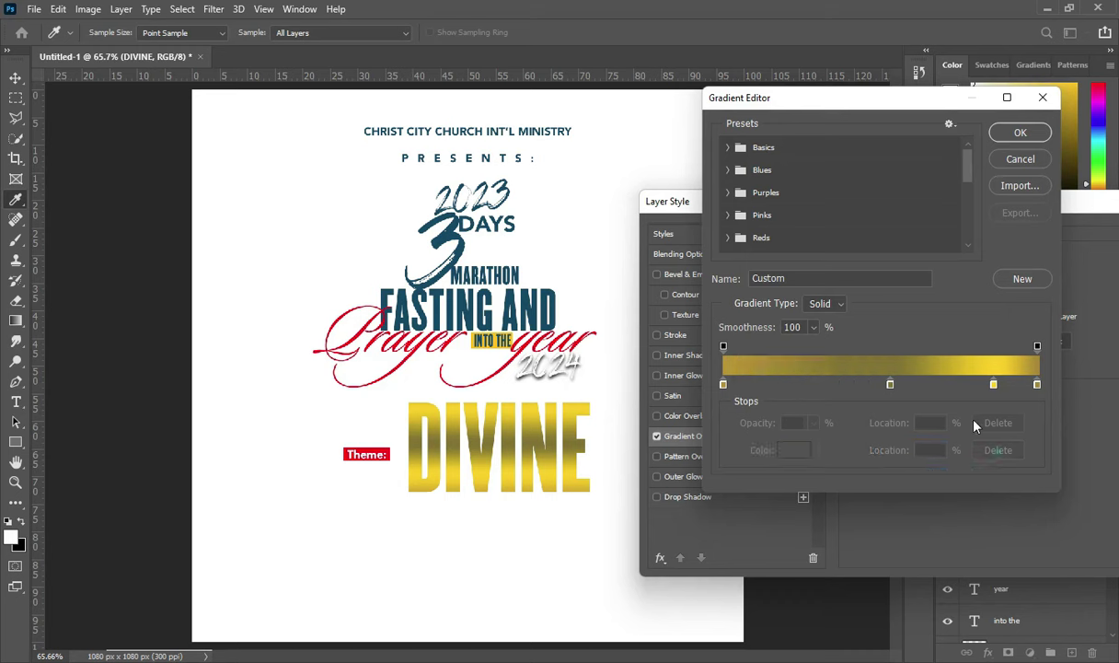
click(890, 383)
click(998, 450)
click(993, 384)
click(998, 450)
- Change the gradient's first colour stop, at location 0%, to a bright red
click(723, 383)
click(791, 450)
click(916, 214)
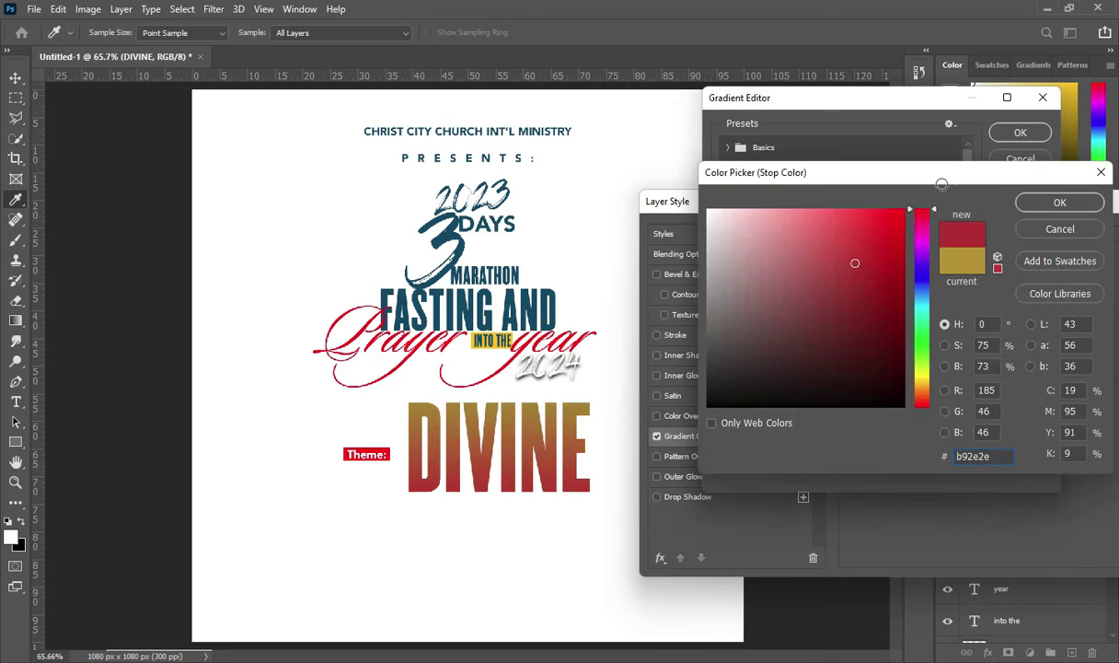
click(902, 212)
click(1026, 203)
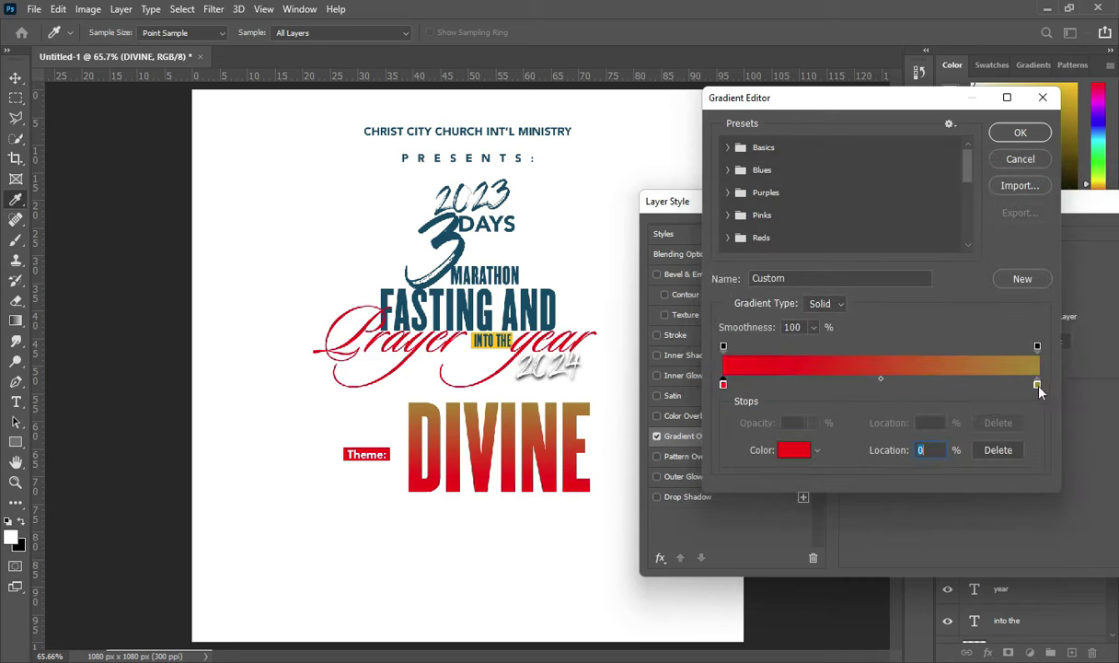
- Change the gradient's end colour stop at 100% to yellow ffc705 and accept the edited gradient
click(1037, 384)
click(793, 450)
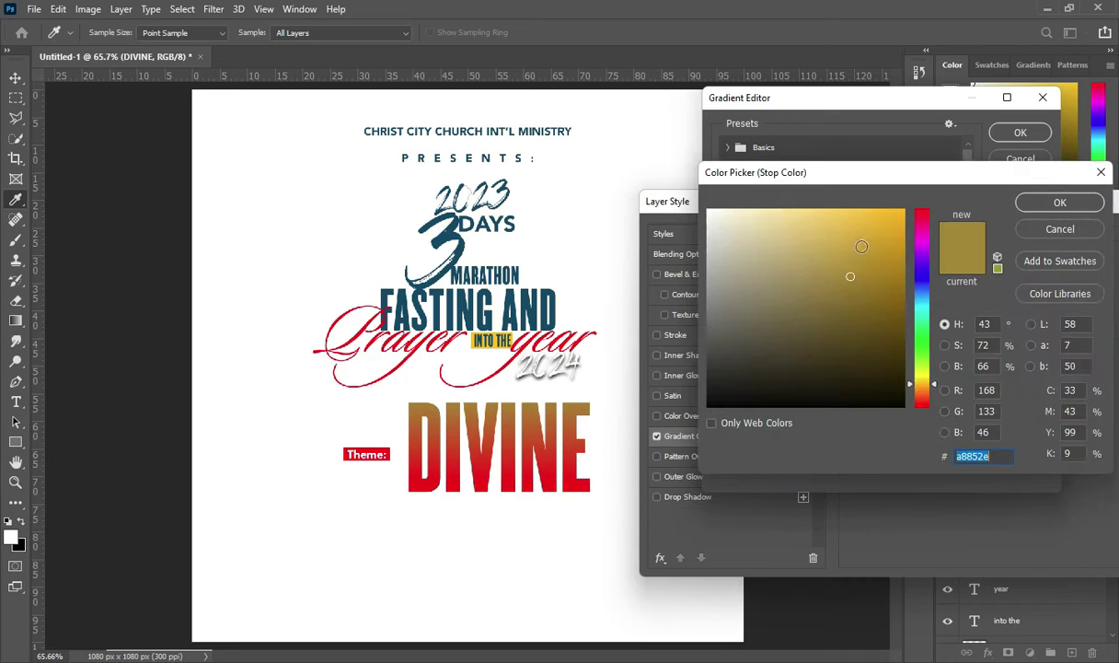
click(900, 211)
drag(930, 387, 929, 383)
click(925, 381)
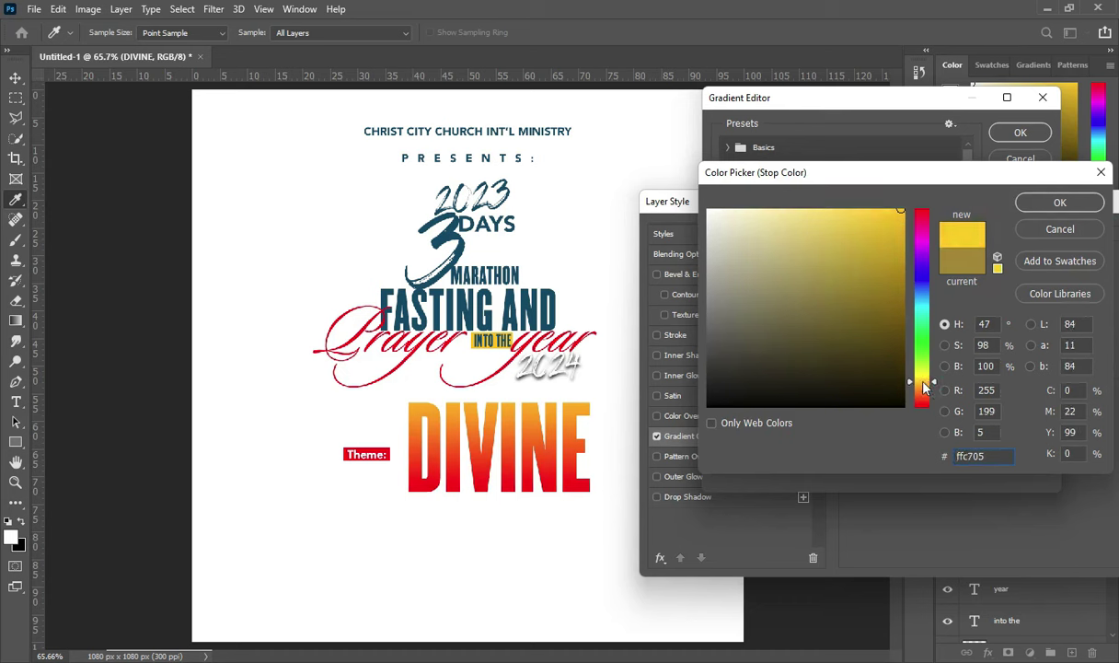
click(1061, 201)
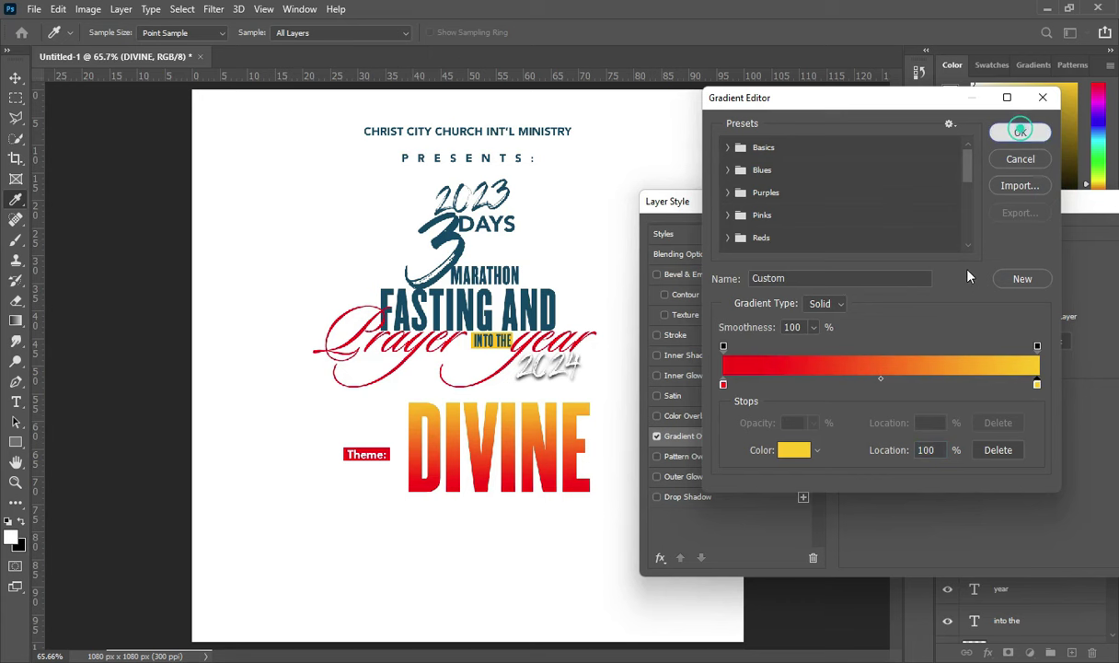
click(1021, 135)
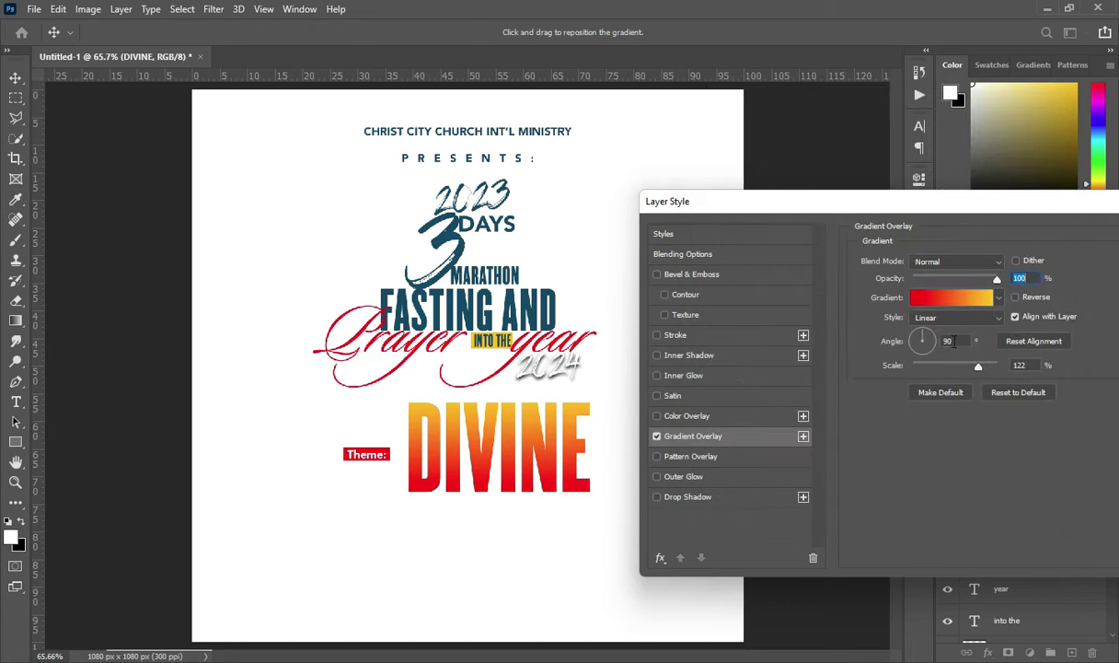
double_click(948, 341)
text(0)
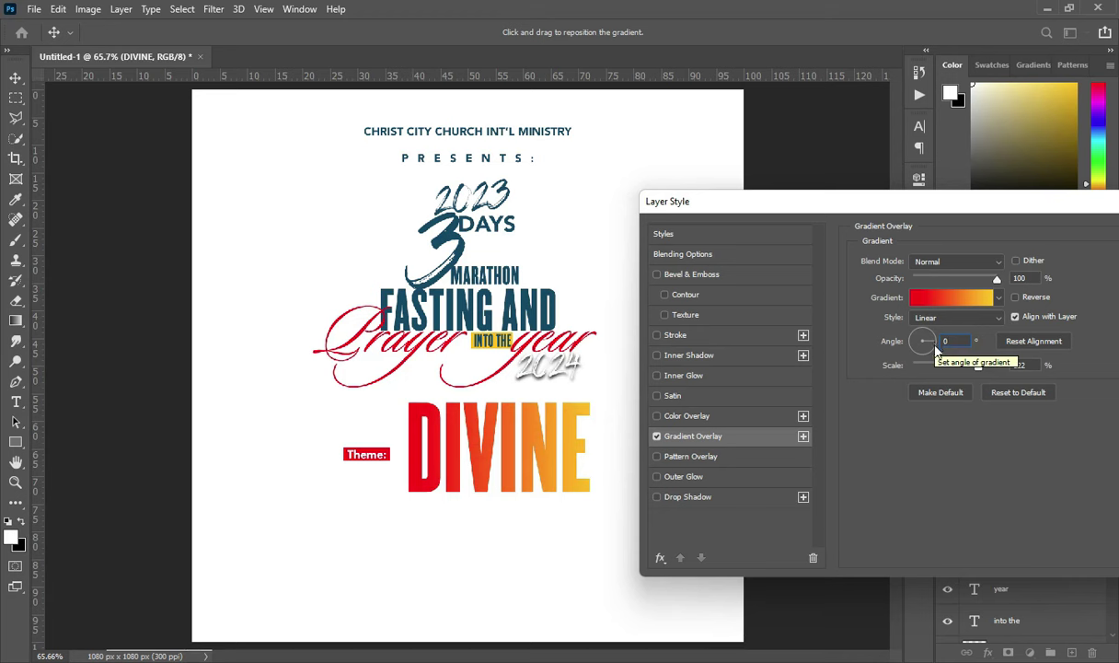
drag(930, 340, 908, 341)
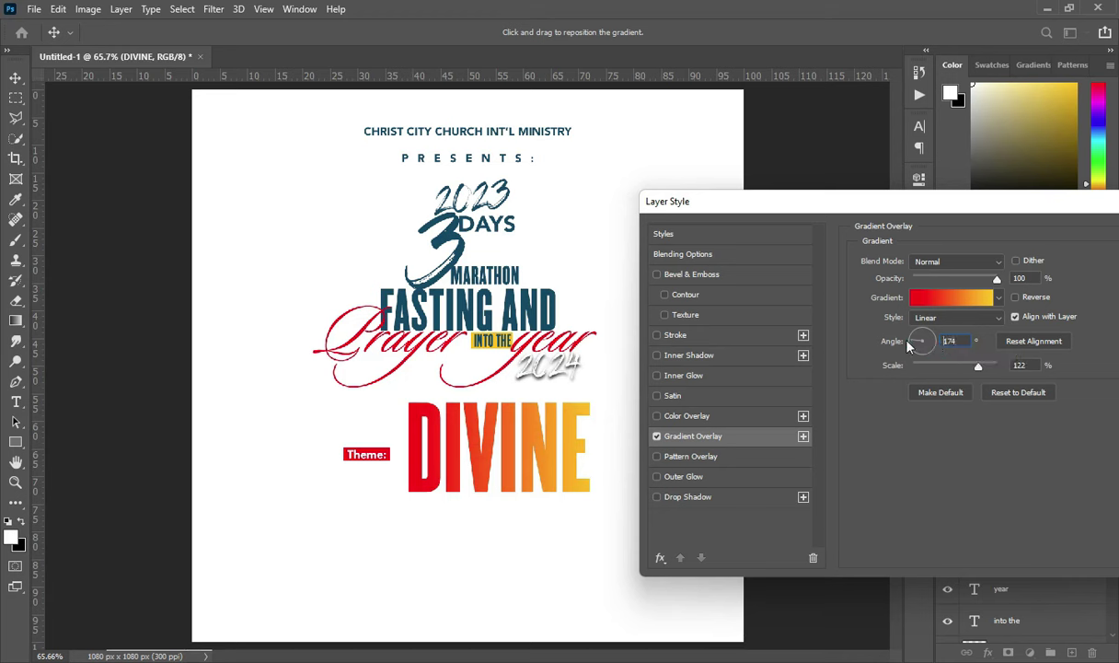
click(906, 343)
- Set the gradient overlay's angle to 180° and its scale to 100%, keeping "DIVINE" in view beside the dialog
double_click(951, 341)
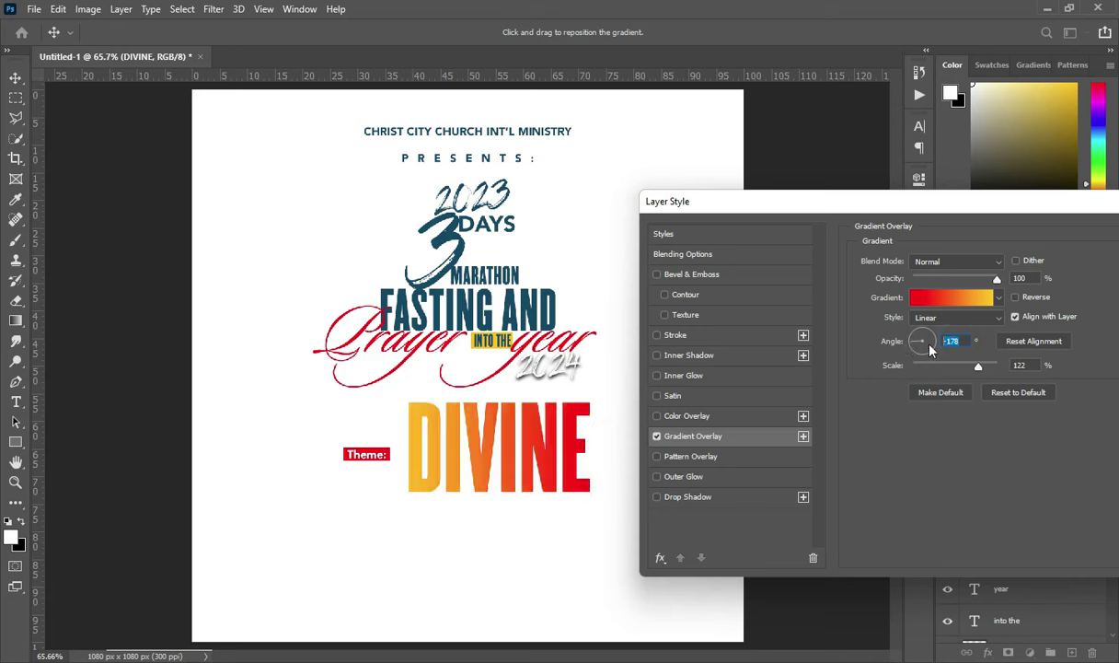
text(180)
drag(1026, 205, 964, 204)
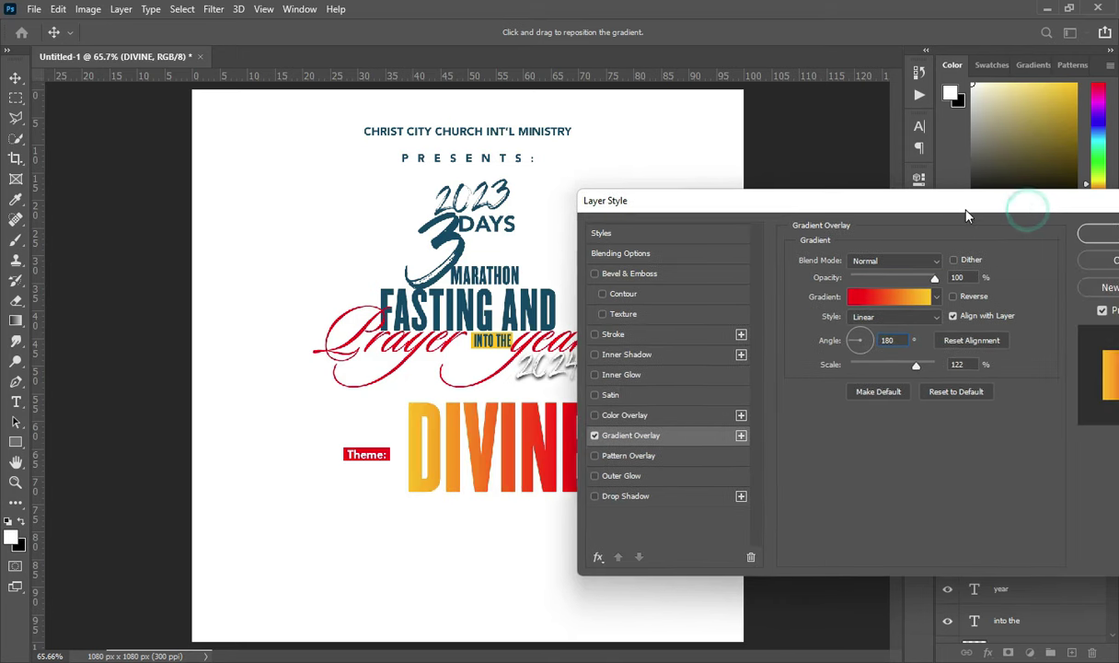
drag(965, 365, 921, 367)
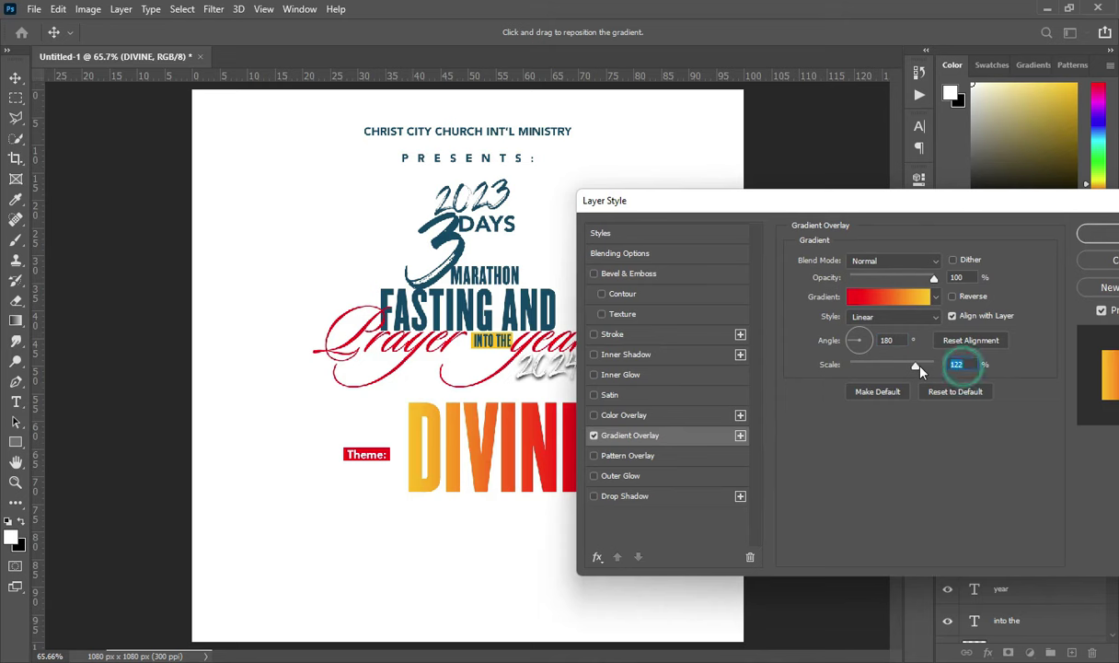
text(100)
drag(886, 200, 862, 200)
drag(936, 201, 1028, 194)
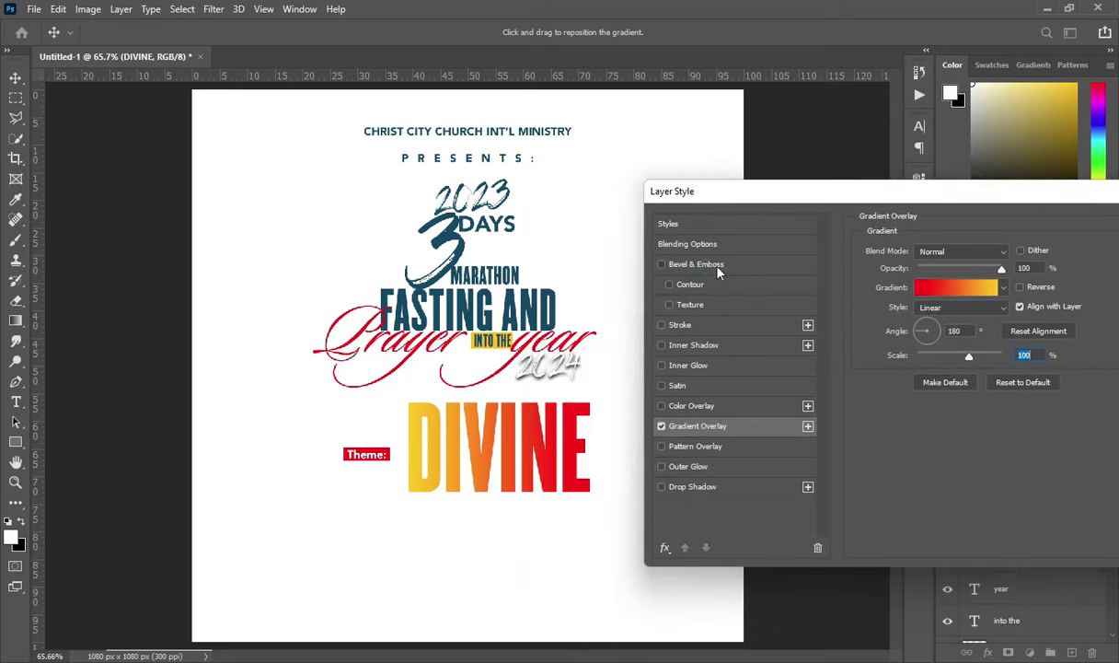
- Add an inner Bevel & Emboss to "DIVINE" with a depth of 147% and a size of 7 px
click(709, 264)
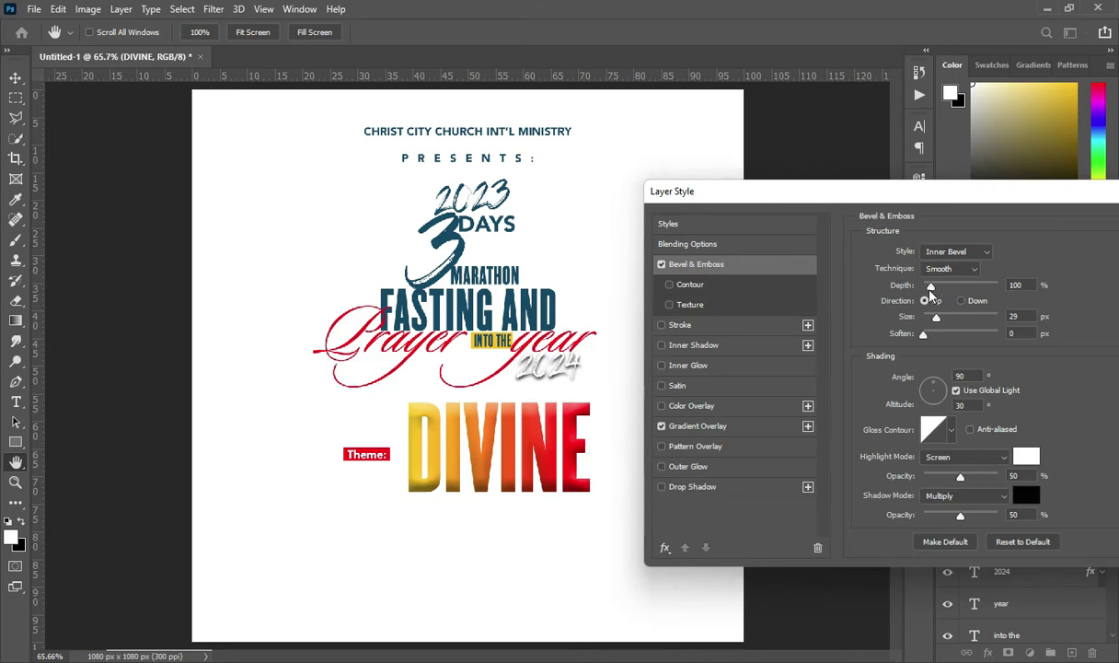
mouse_move(934, 289)
mouse_down()
mouse_move(928, 319)
mouse_move(944, 288)
mouse_up()
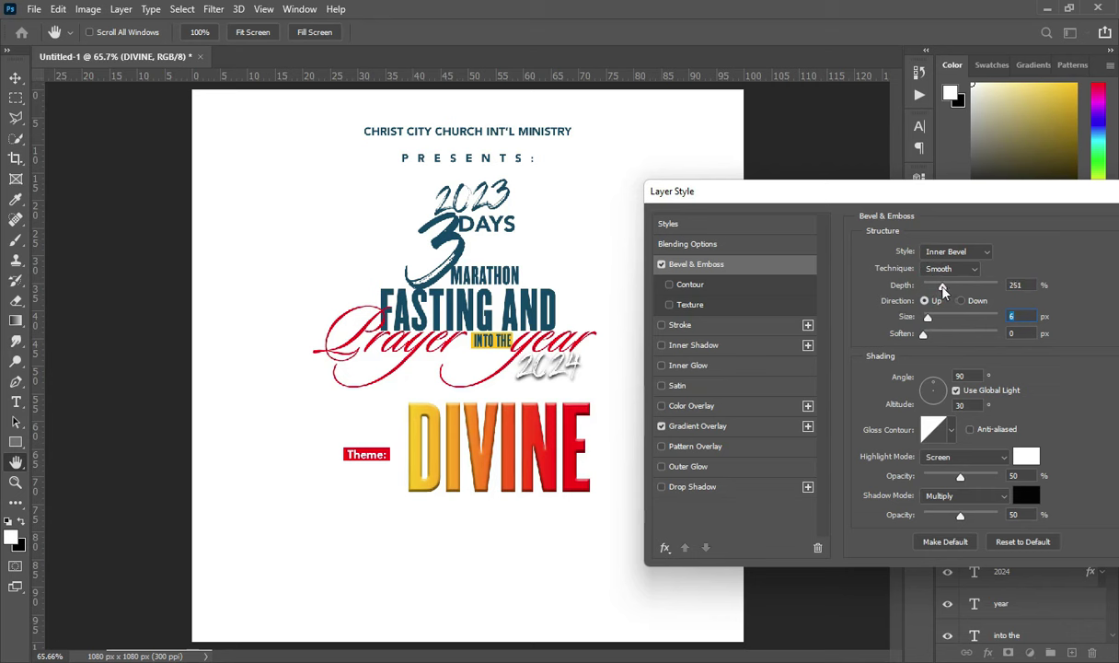
drag(936, 290, 929, 317)
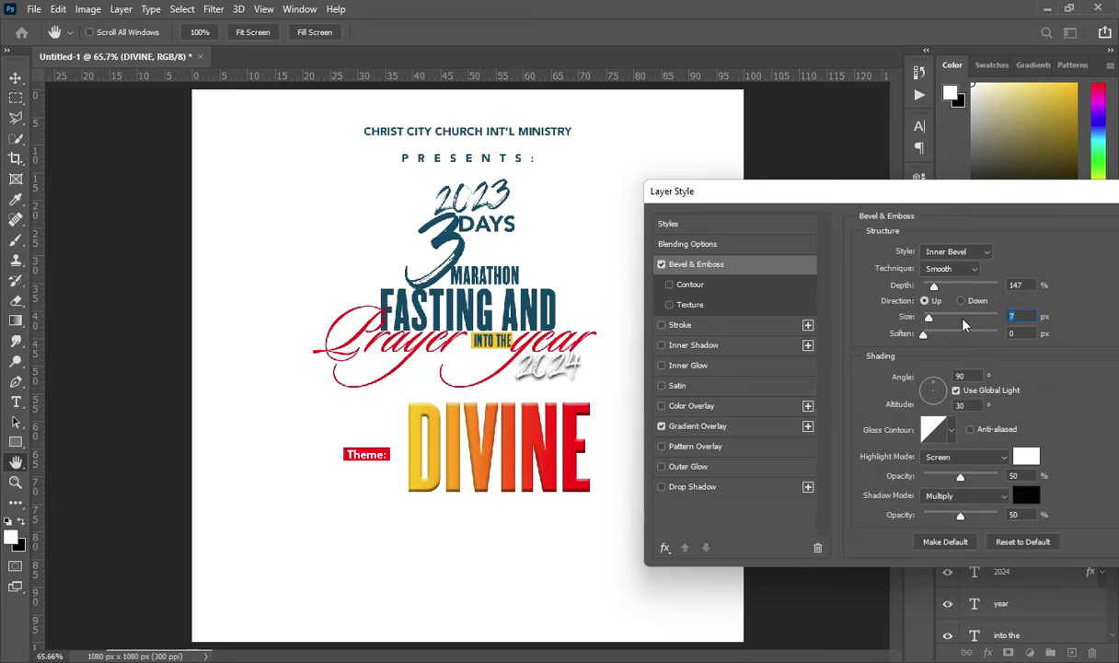
drag(1001, 204, 976, 198)
- Enable the bevel's contour on "DIVINE" with the third preset, the inverted cone, and accept the layer style
click(665, 278)
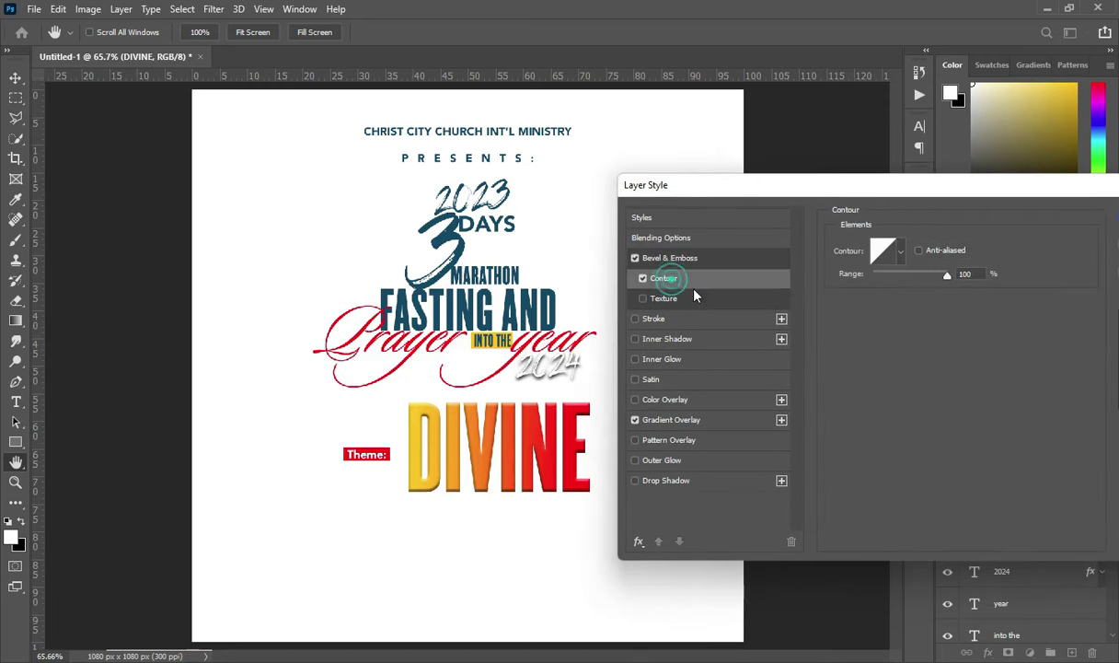
click(901, 250)
click(857, 288)
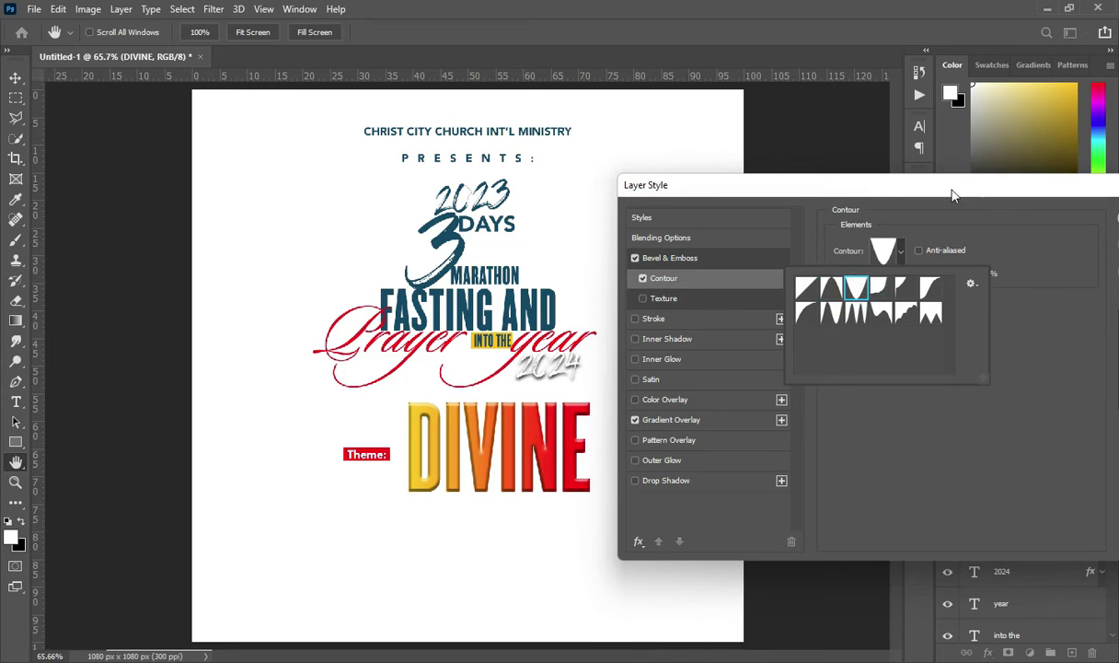
drag(954, 195, 802, 213)
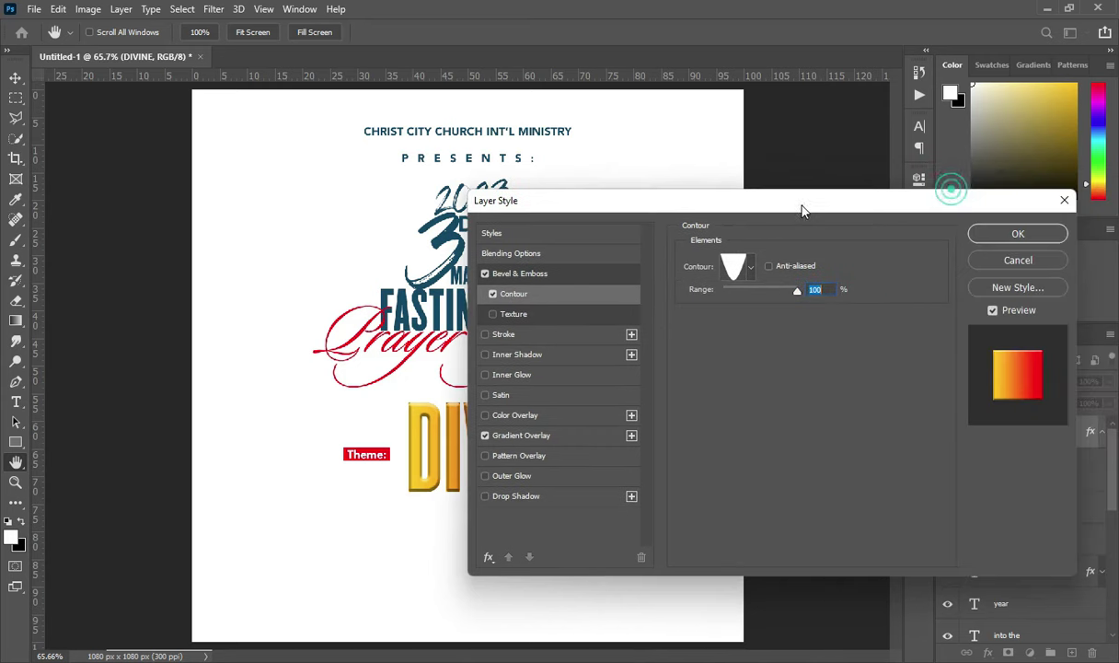
click(1003, 230)
- Scale "DIVINE" down to about 61% and shift it slightly to the right, away from the "Theme:" label
scroll(557, 418, down, 1)
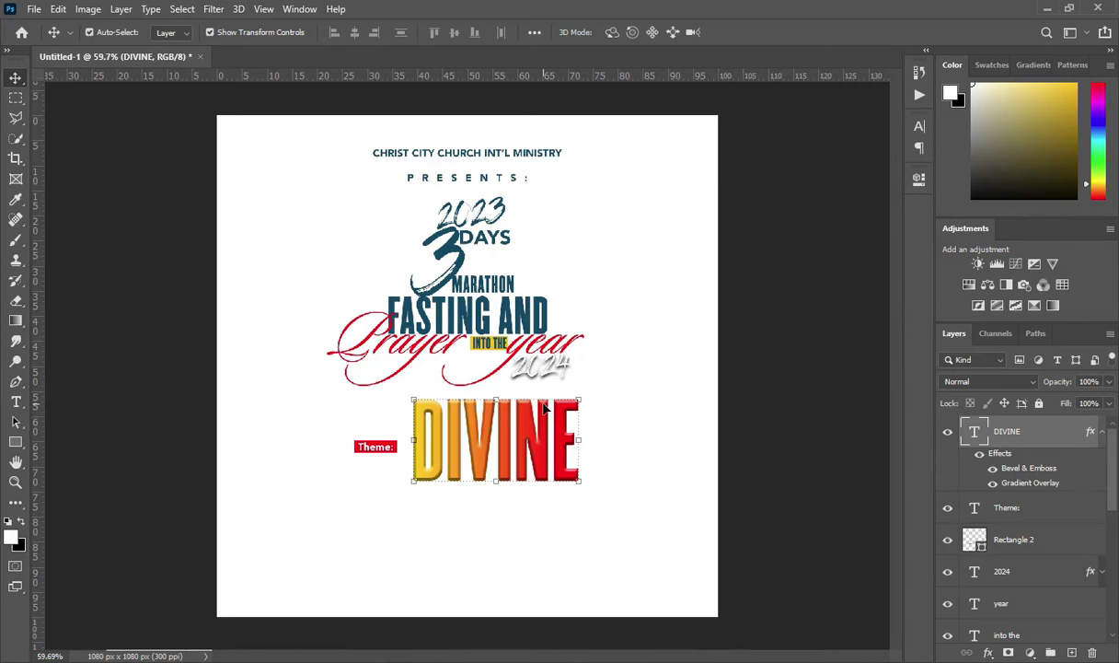
drag(573, 440, 520, 453)
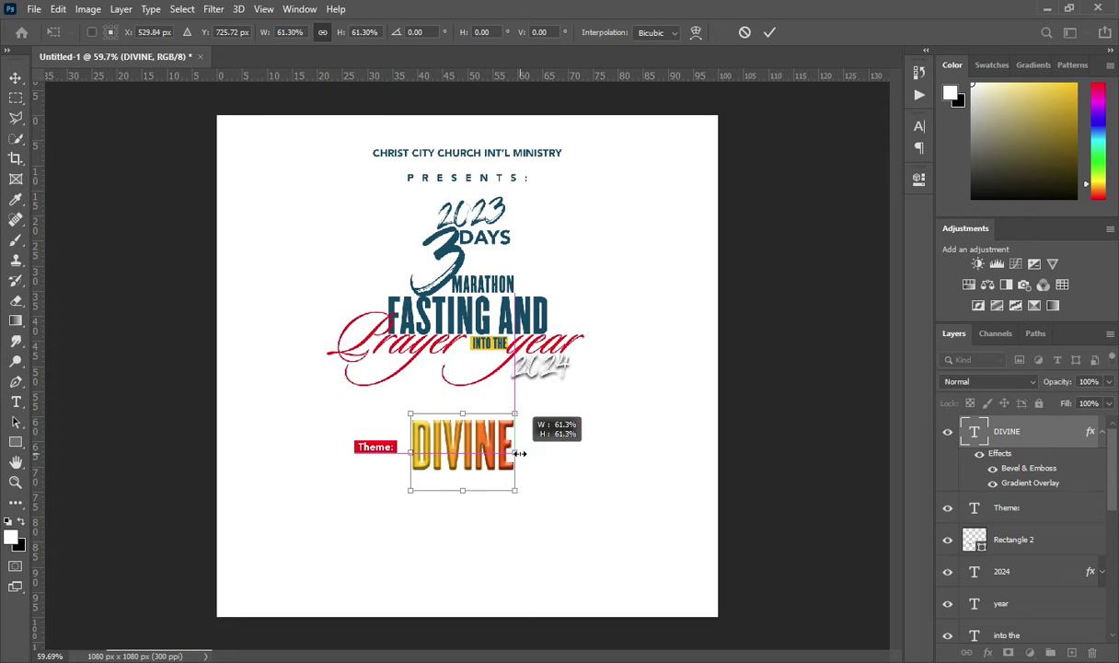
drag(484, 451, 515, 451)
key(Return)
key(ctrl+0)
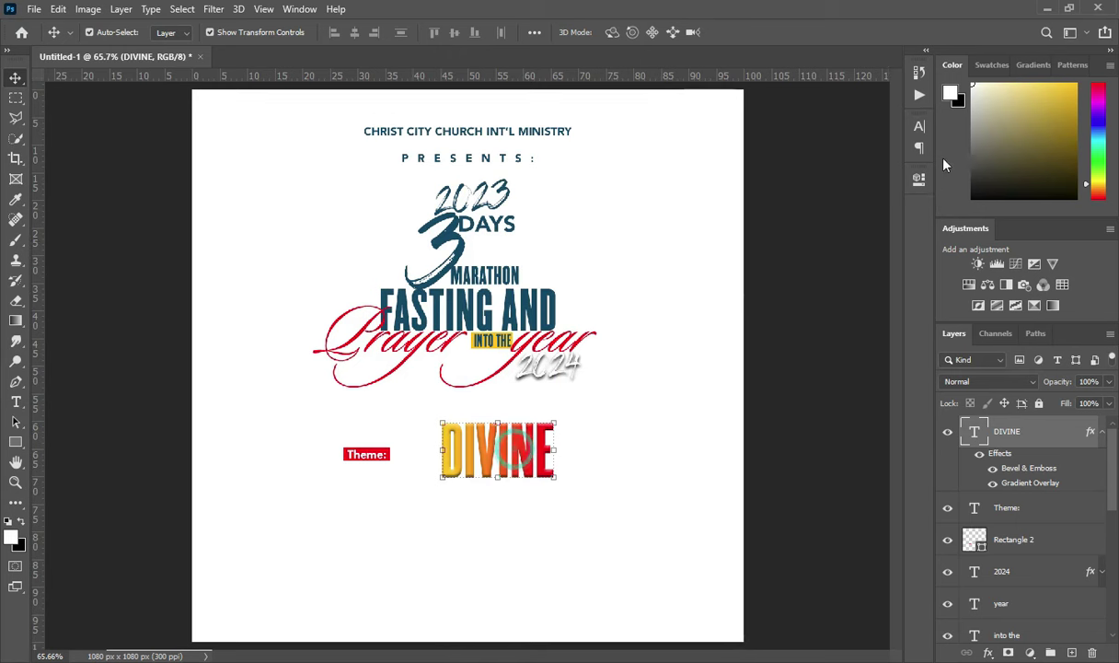
- Retype the letters after the D in lowercase so the headline reads "Divine"
click(919, 126)
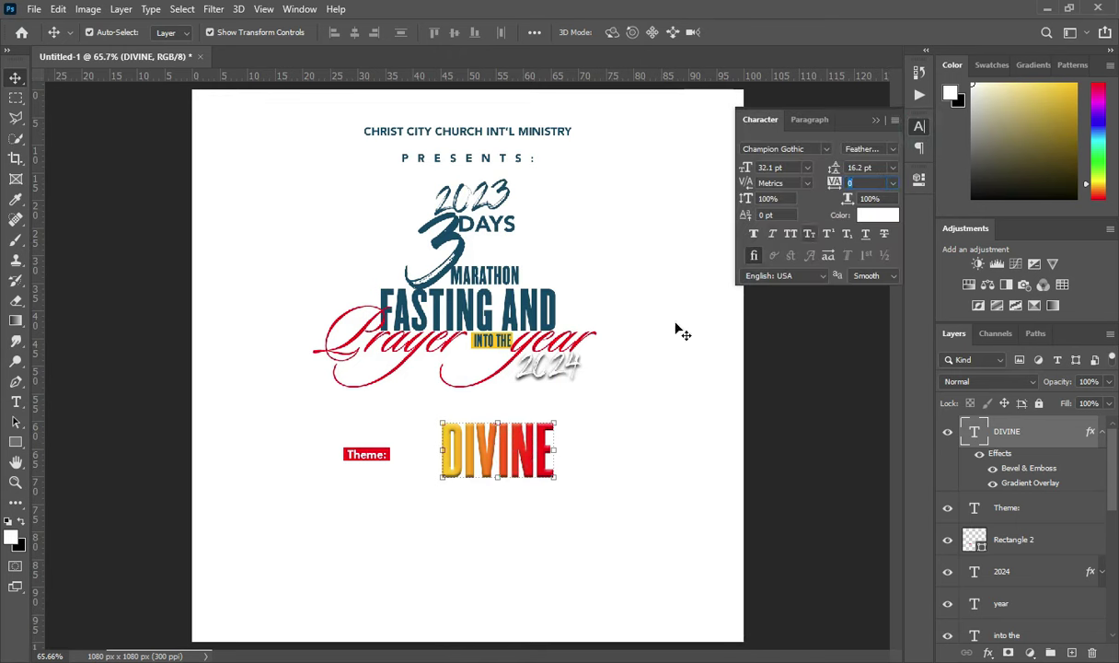
double_click(470, 453)
click(468, 448)
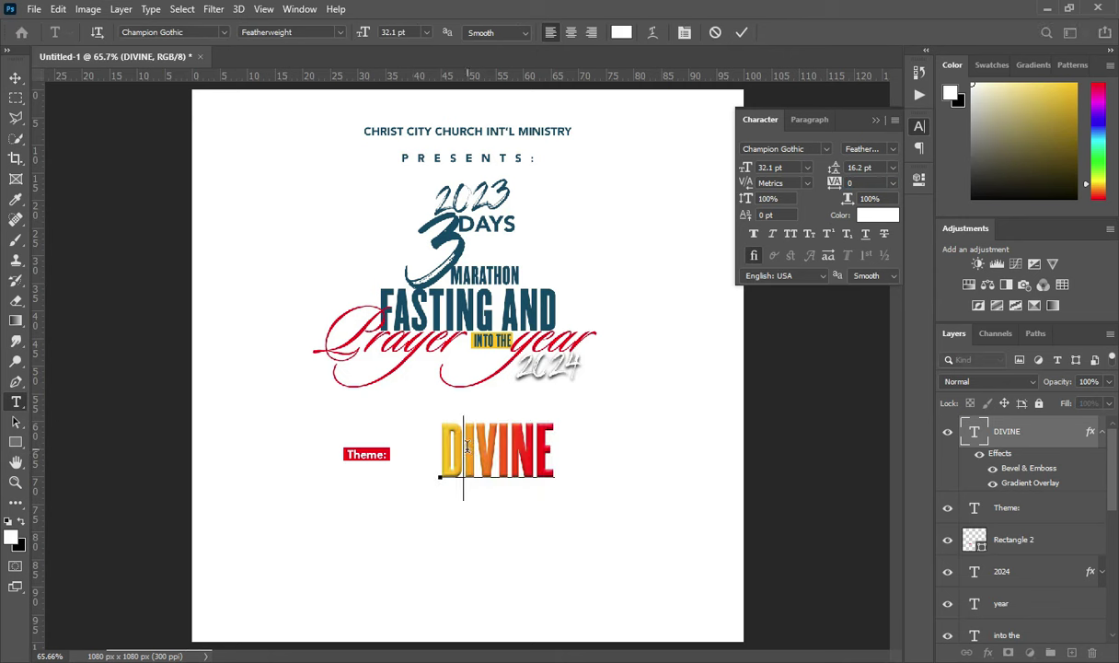
drag(467, 446, 580, 452)
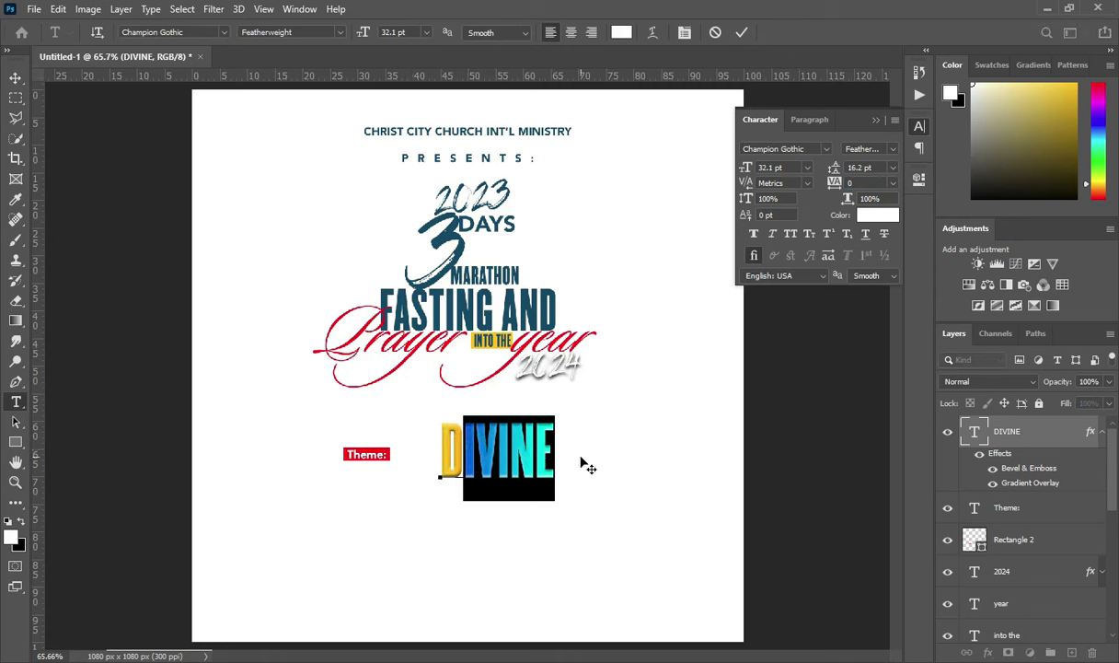
text(ivine)
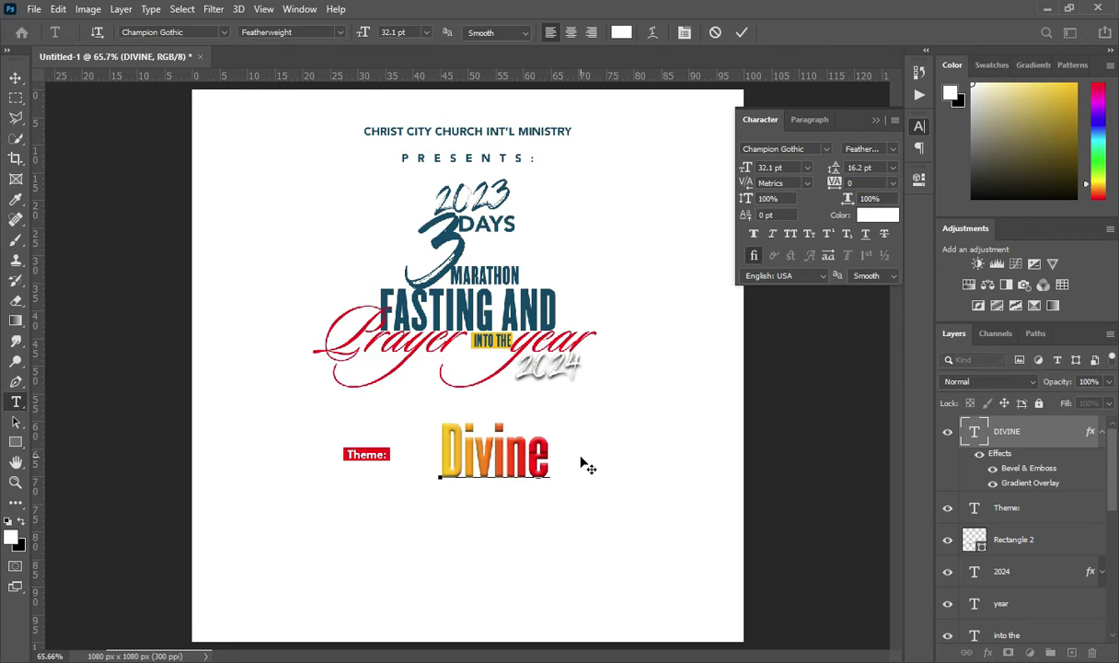
click(741, 32)
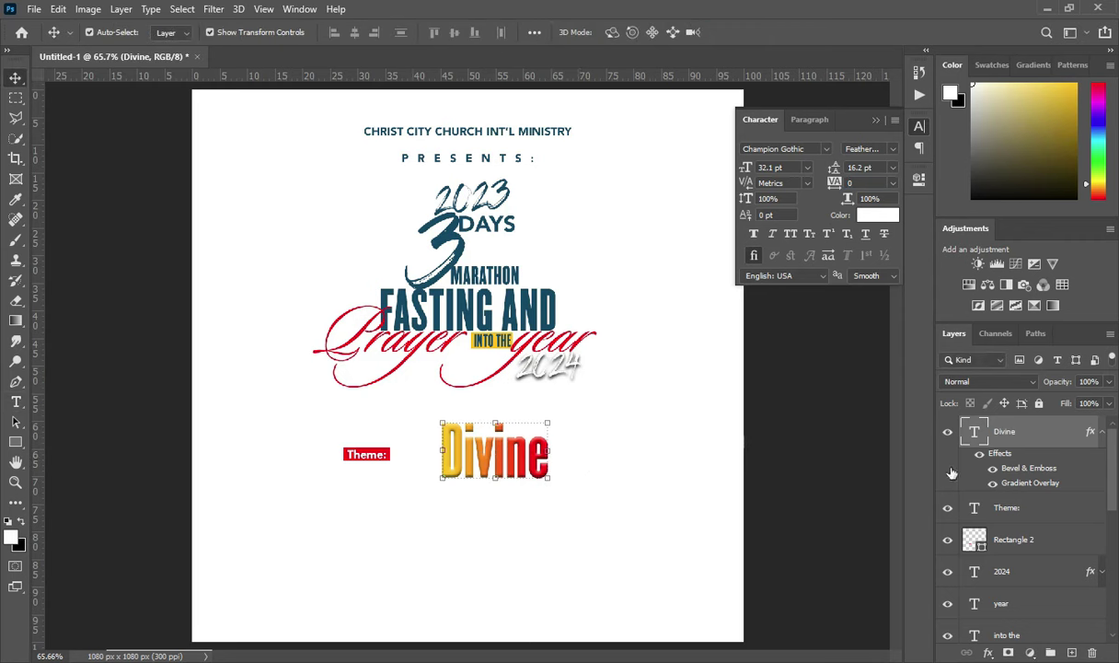
- Shrink the "Divine" text and place it just to the right of the "Theme:" label
drag(498, 425, 526, 421)
key(ctrl+t)
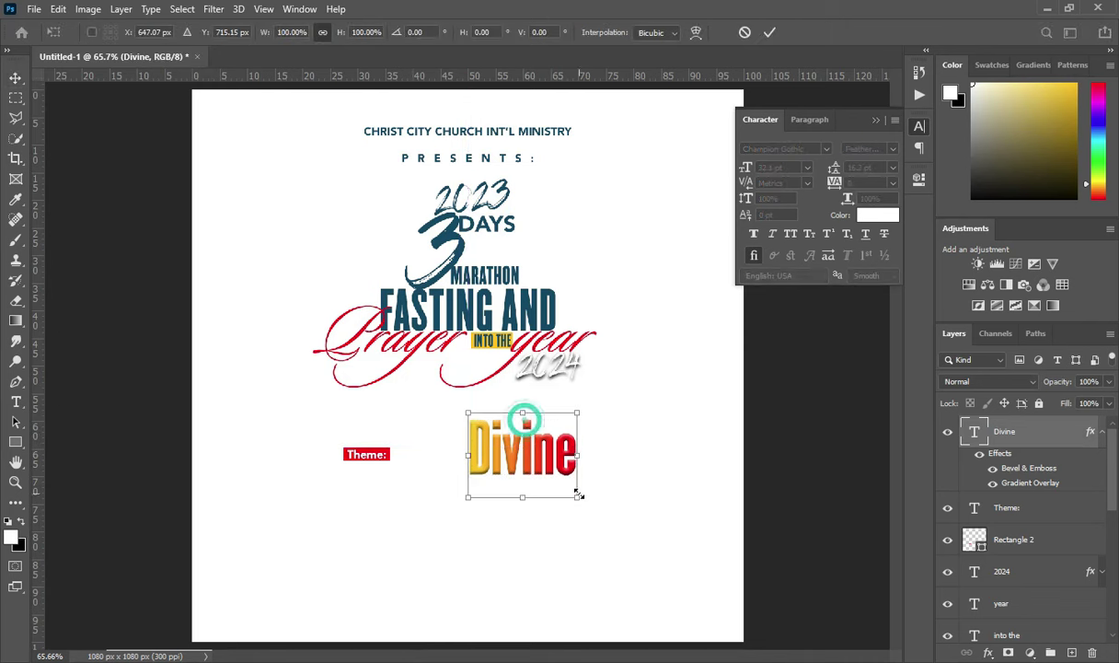
drag(554, 490, 444, 446)
click(770, 35)
- Copy the word "Settlement" from the text document and return to the Photoshop flyer
key(alt+Tab)
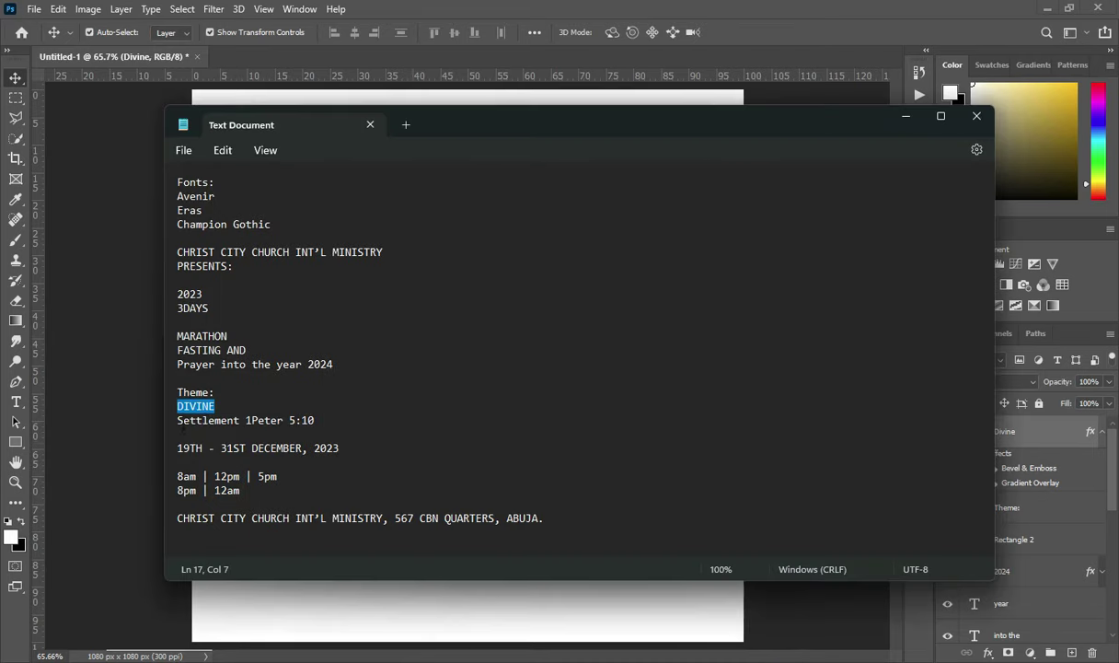
key(ctrl+c)
double_click(184, 420)
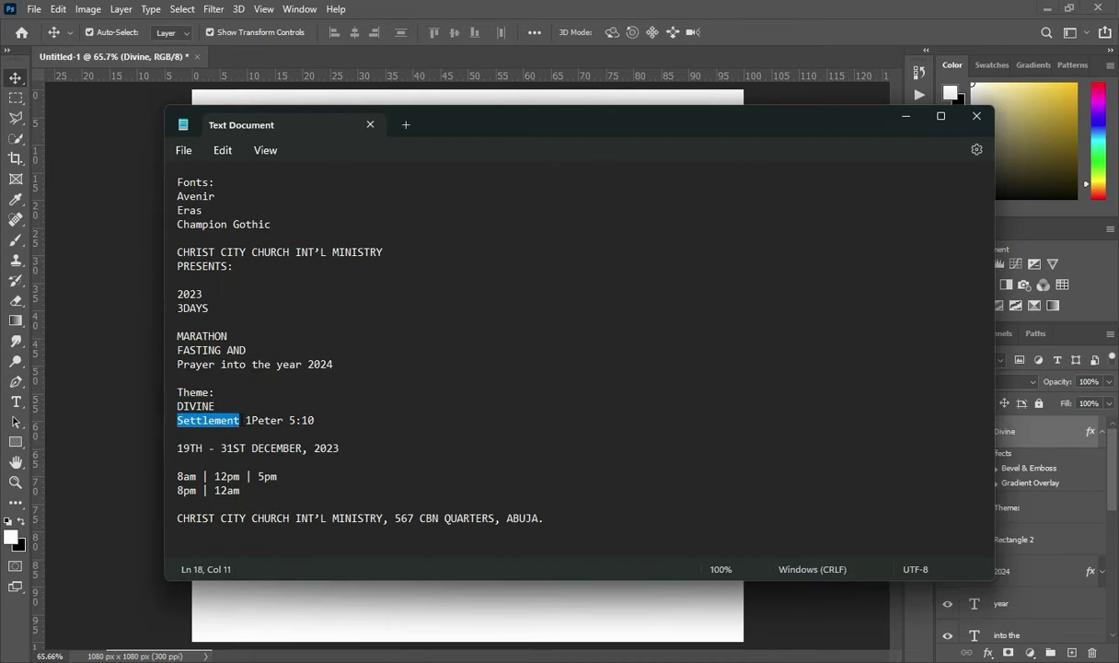
key(alt+Tab)
- Duplicate the brush-style "2024" text, bring the copy to the top of the layer stack and place it below "Divine"
click(556, 376)
key(ctrl+j)
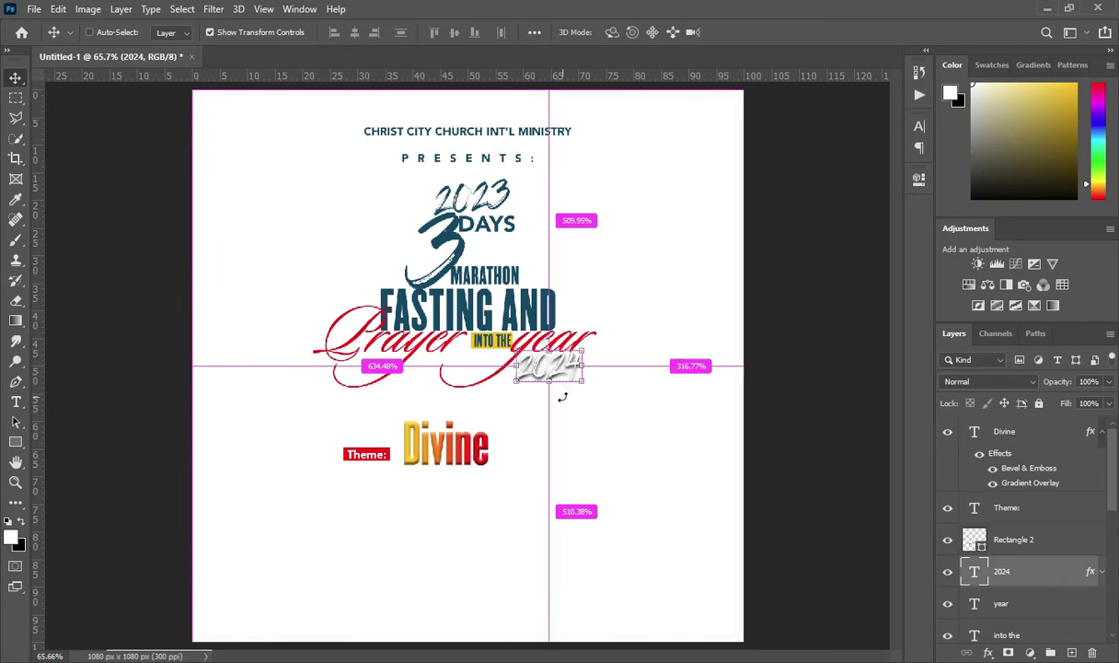
drag(1047, 569, 1043, 426)
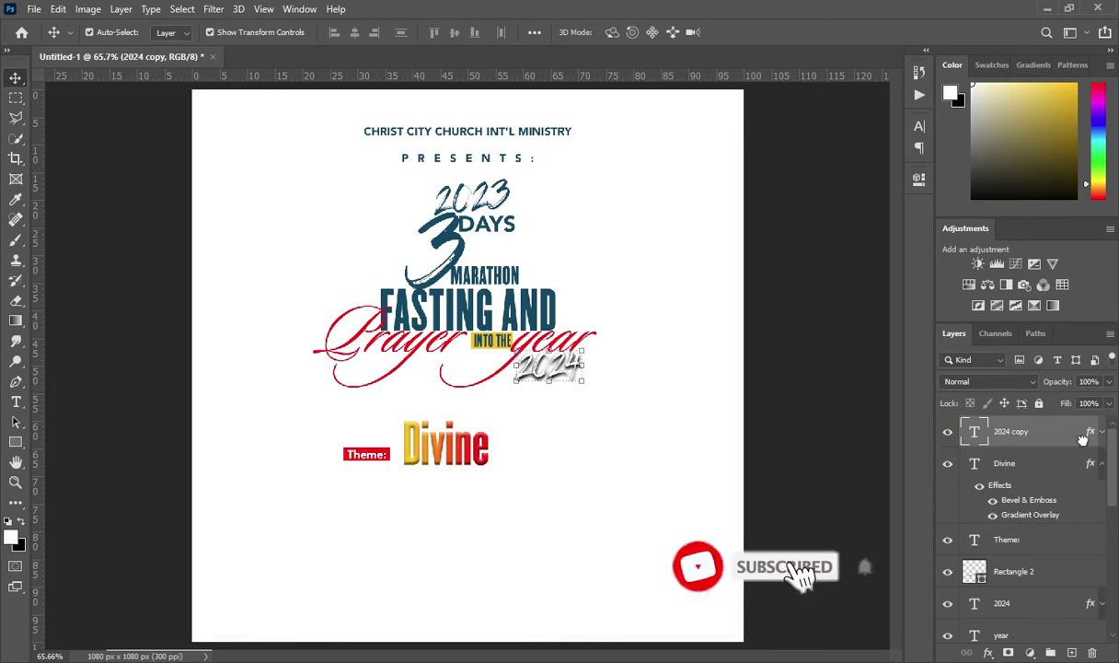
click(1101, 463)
drag(536, 368, 416, 498)
- Replace the copied "2024" text with "Settlement" and turn off All Caps for it
double_click(425, 502)
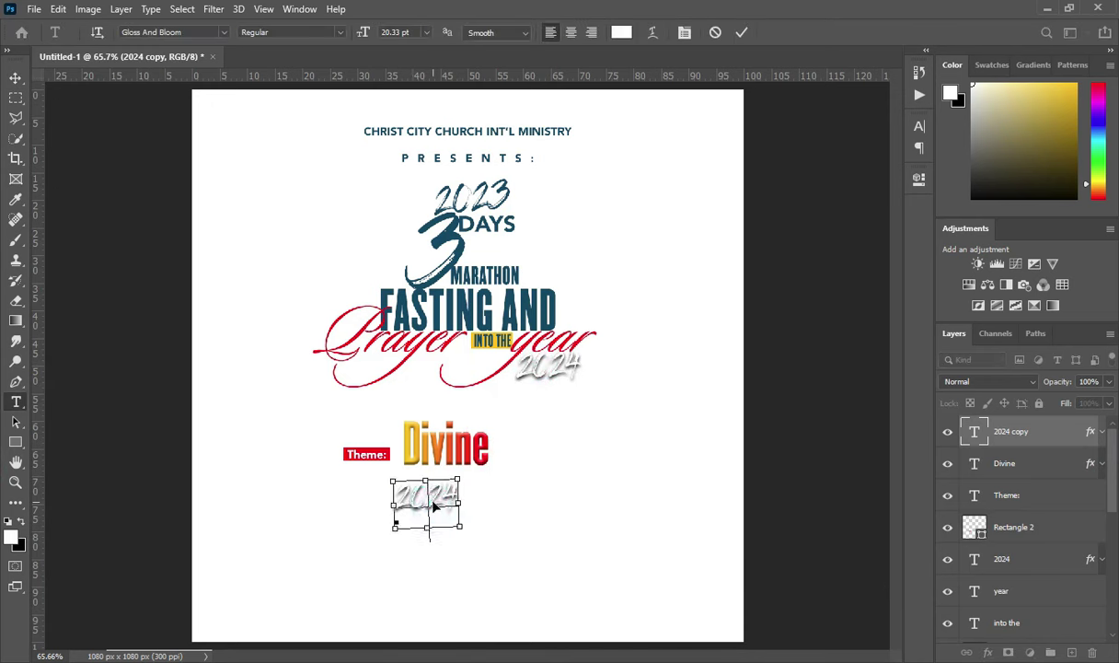
key(ctrl+v)
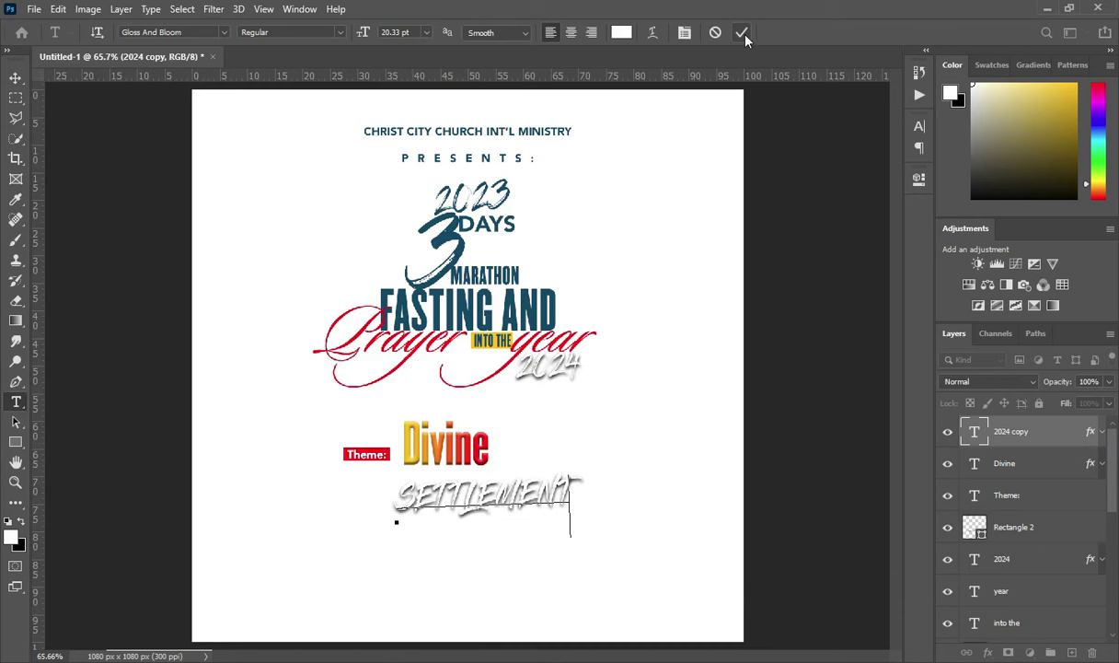
click(742, 33)
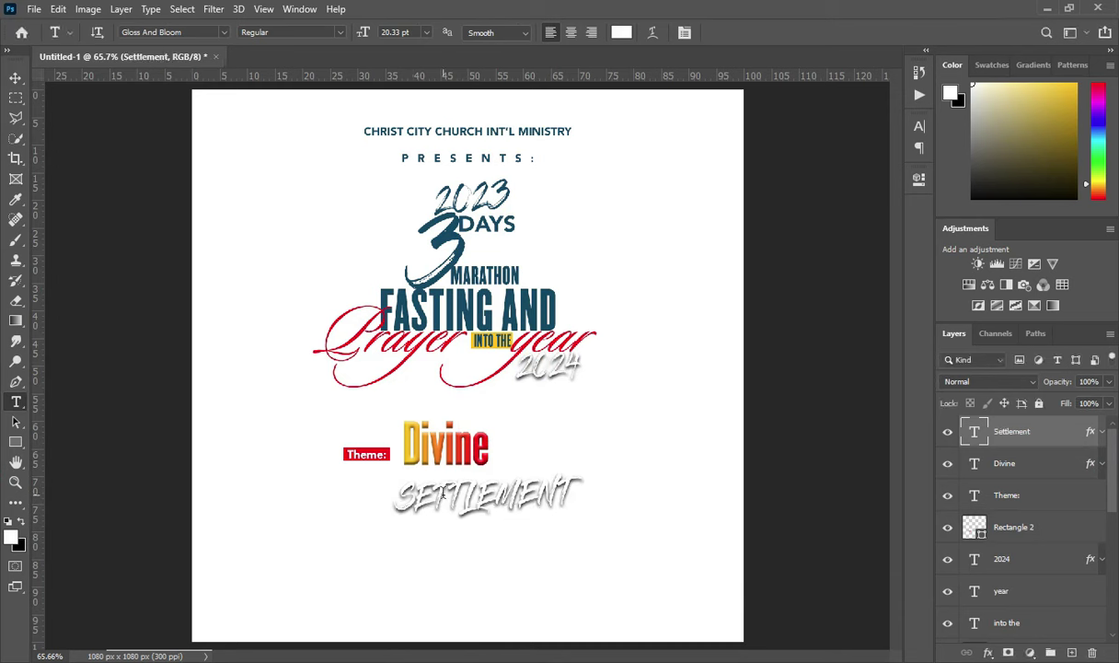
click(921, 126)
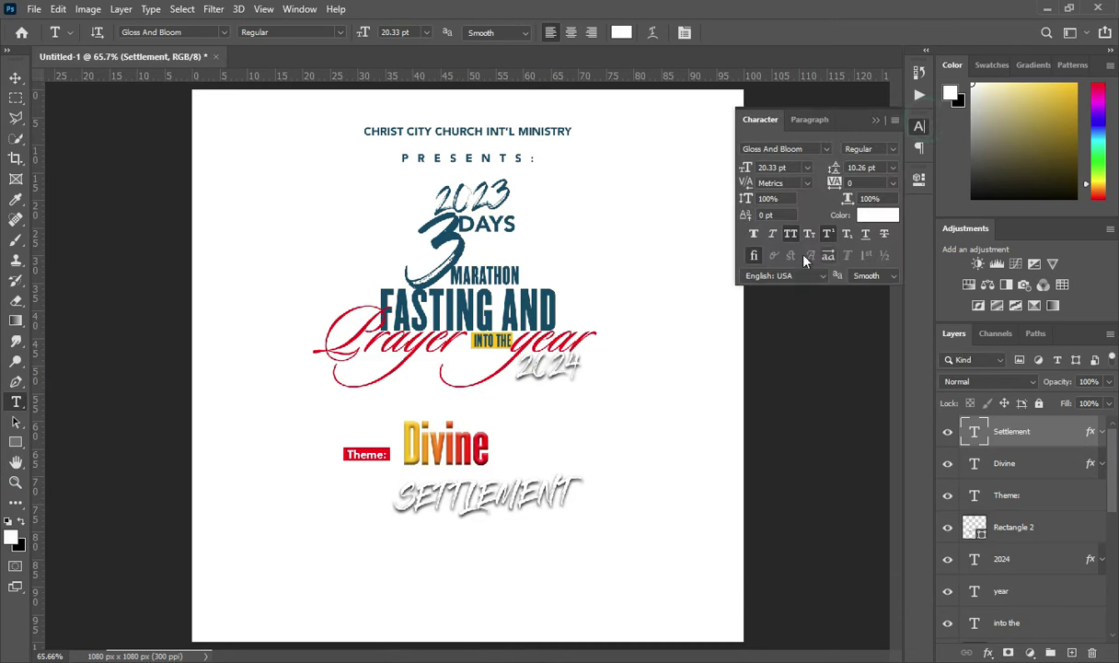
click(789, 233)
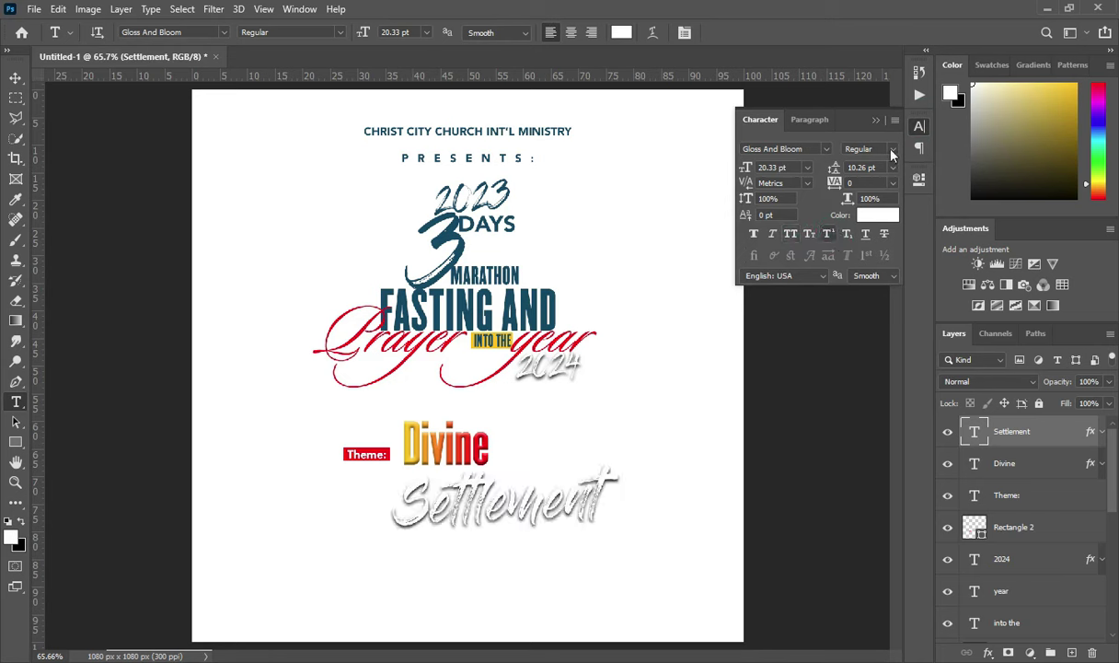
click(877, 121)
- Move "Settlement" left under "Theme:" and "Divine", scale it to about 93%, and nudge it down together with "Divine"
key(v)
drag(448, 481, 382, 480)
key(ctrl+t)
mouse_move(542, 497)
mouse_down()
mouse_move(534, 489)
mouse_move(558, 498)
mouse_move(512, 494)
mouse_move(522, 494)
mouse_up()
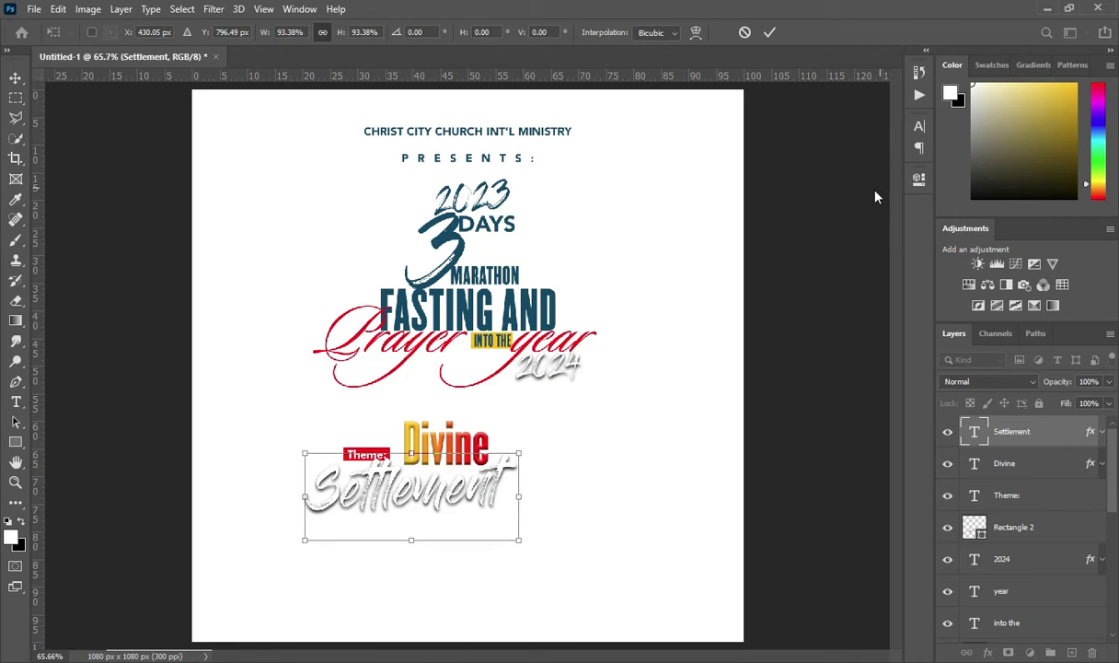
click(770, 32)
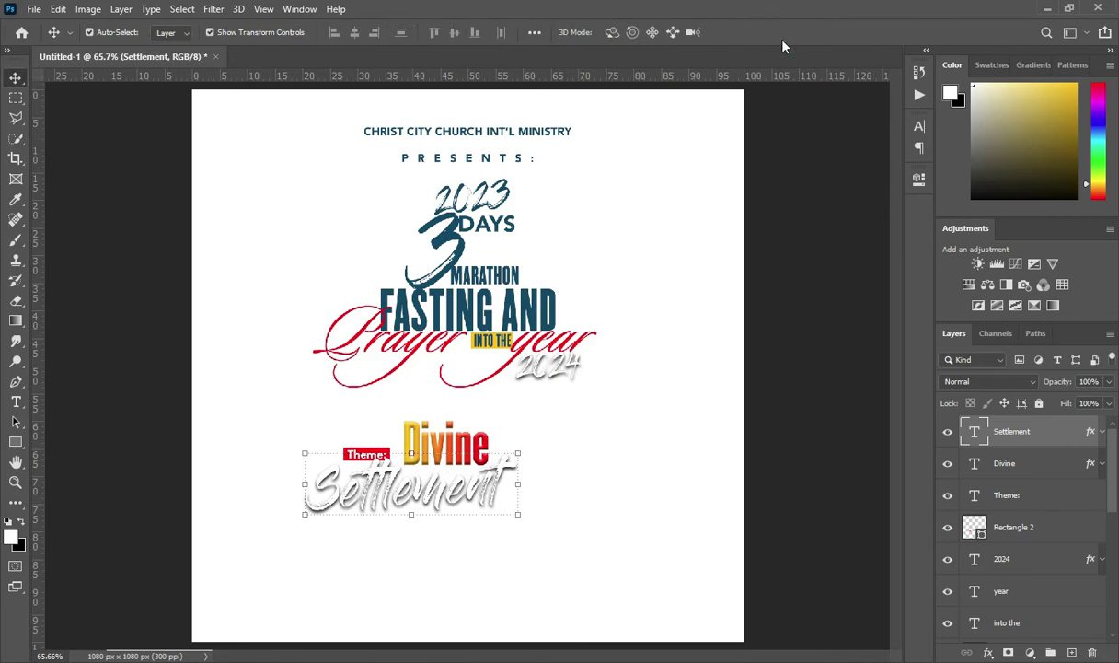
shift+click(1029, 467)
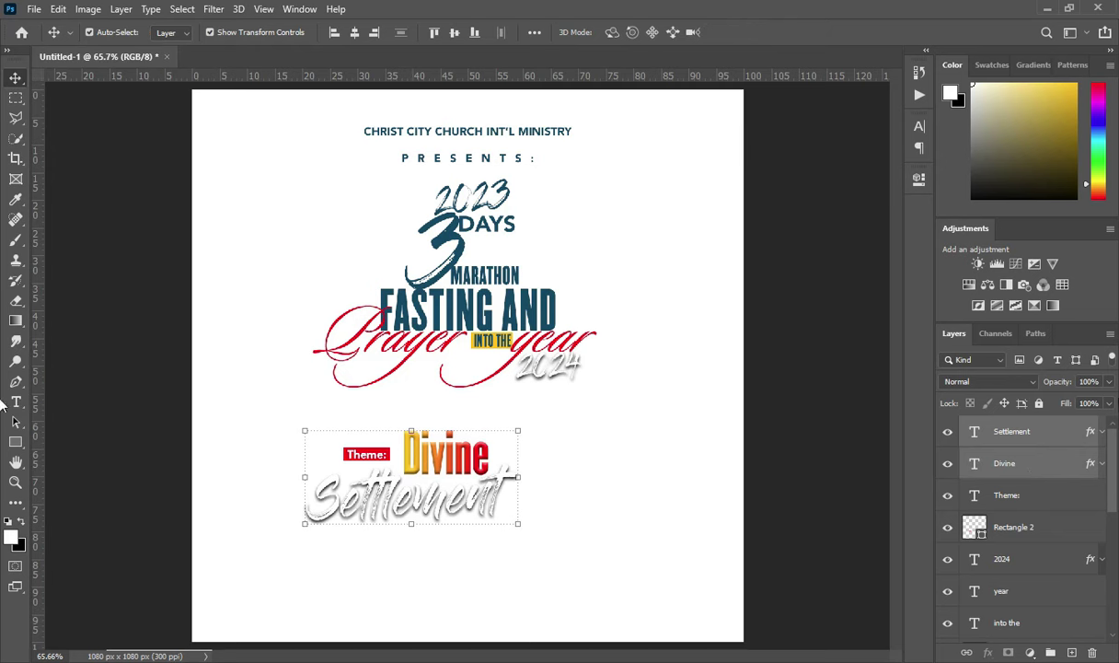
- Scale the "Theme:" label and its red rectangle to about 80% and place them just above the start of "Settlement"
click(1024, 524)
shift+click(1025, 490)
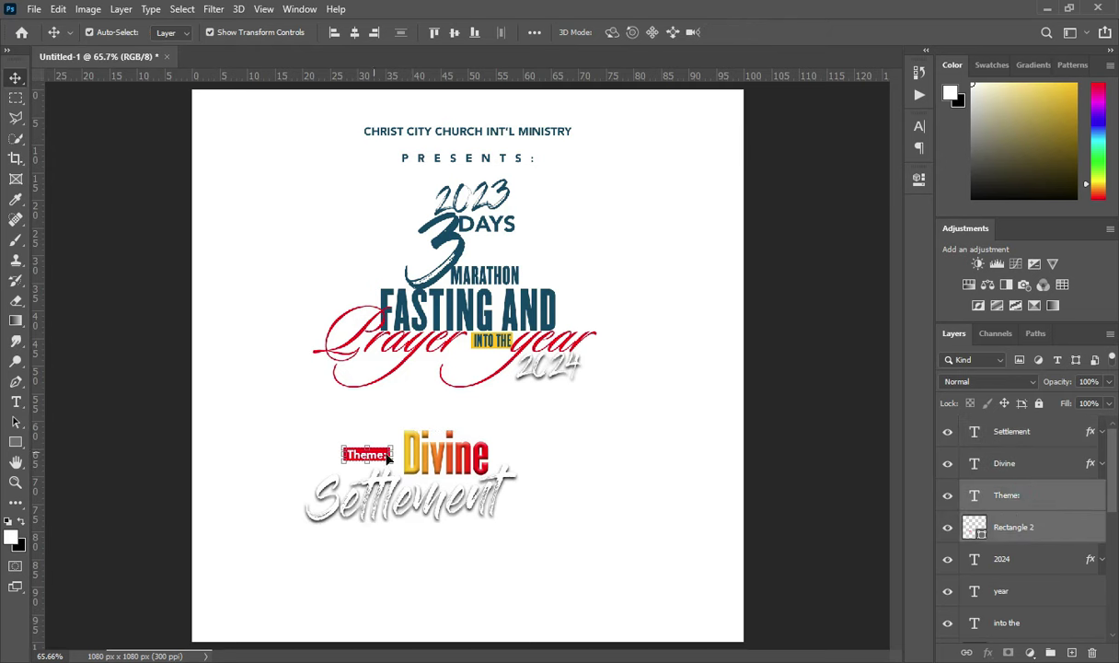
key(ctrl+t)
drag(394, 453, 358, 467)
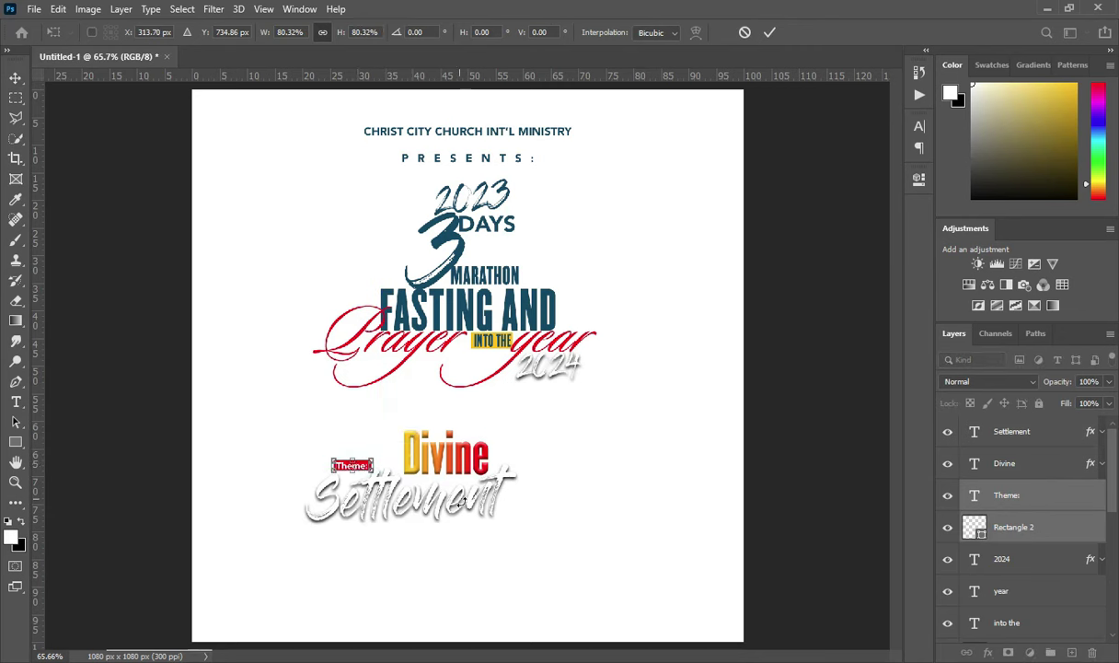
click(770, 34)
- Set the tracking of "Settlement" to 40 and rotate the word by about 0.5°
click(508, 495)
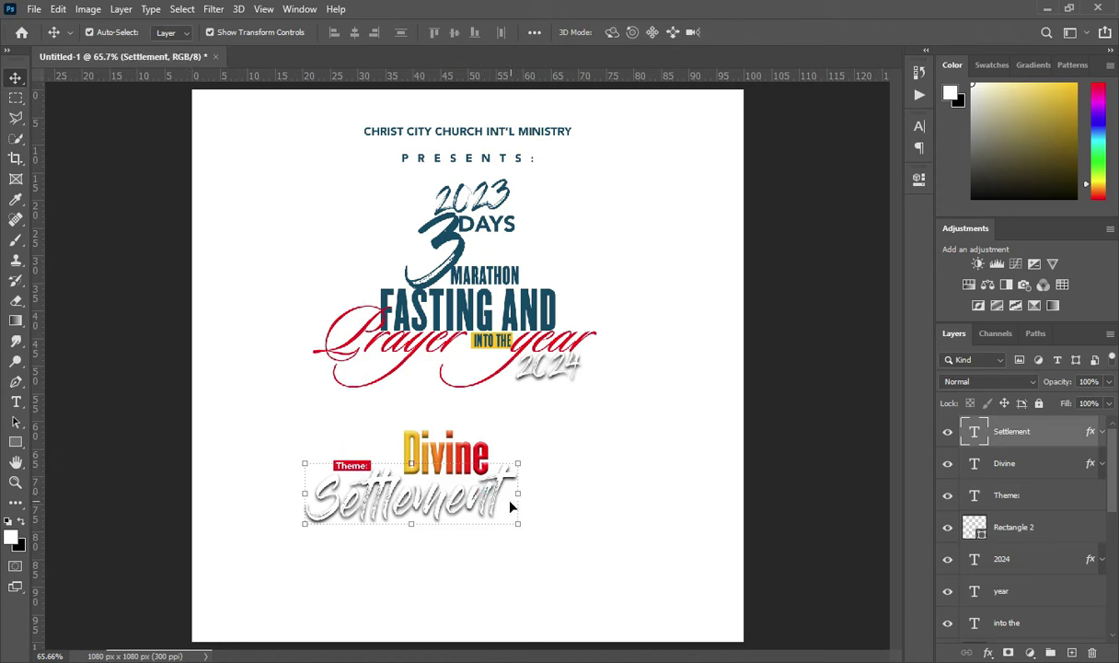
click(919, 125)
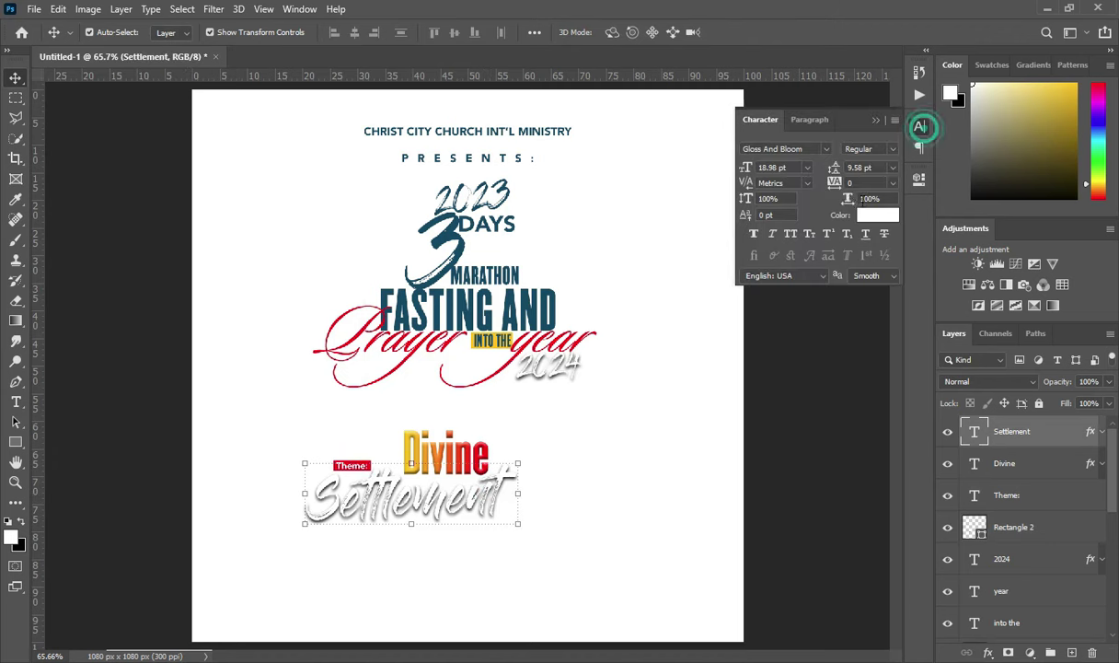
drag(835, 184, 842, 183)
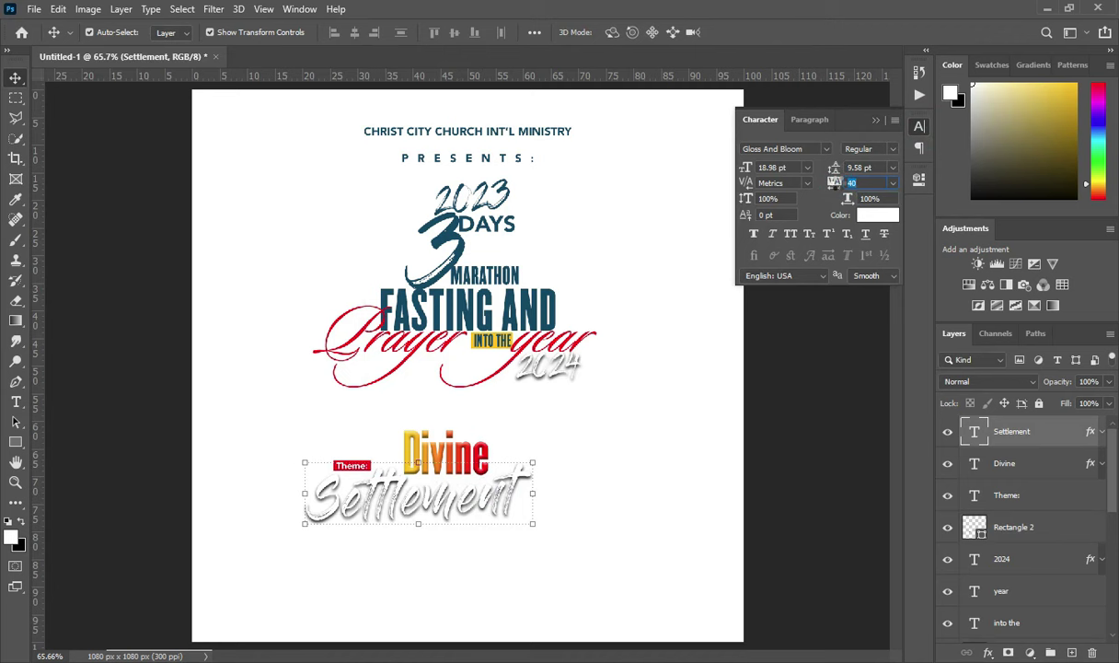
drag(536, 456, 550, 452)
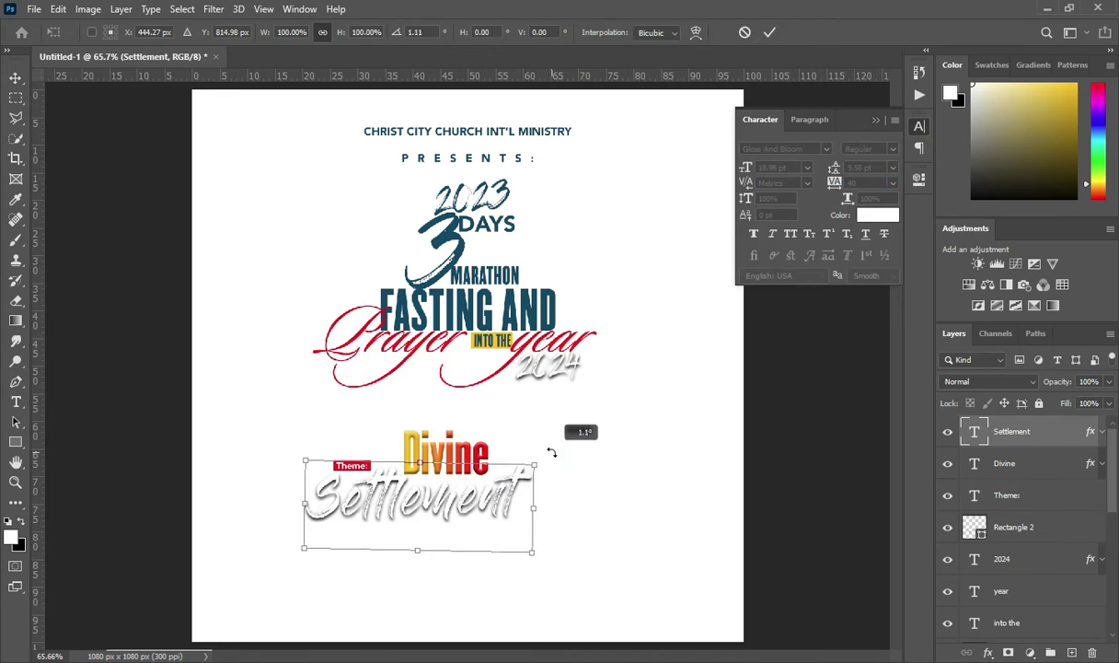
drag(550, 452, 552, 451)
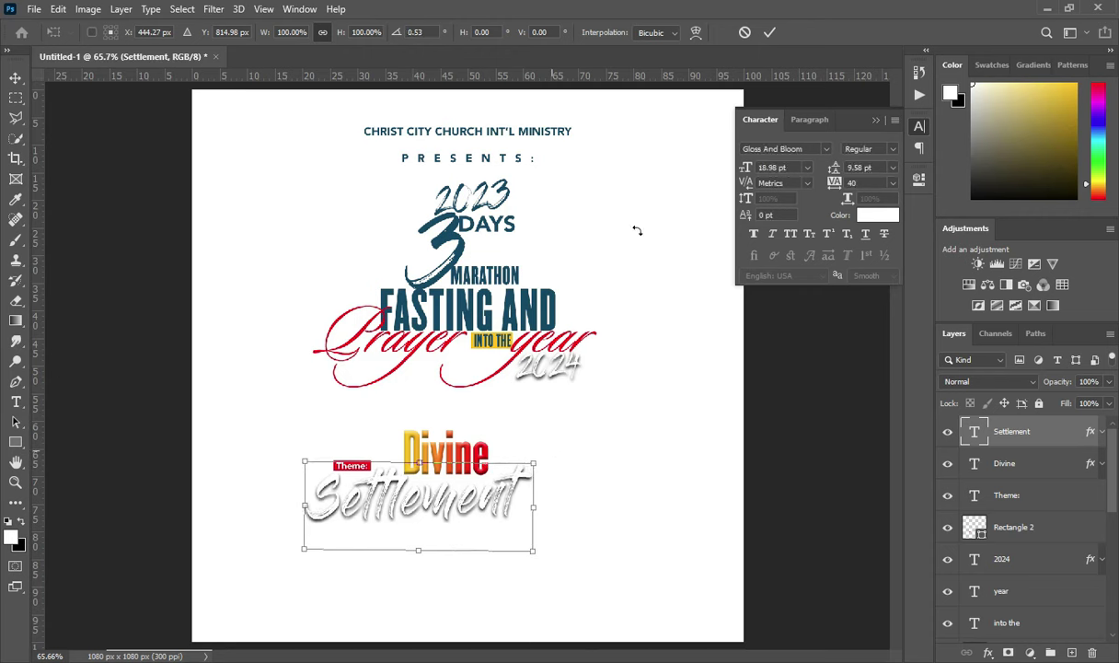
click(770, 32)
- Shift "Divine" slightly right and down onto "Settlement" and scale it to about 105.5%
click(823, 427)
click(451, 451)
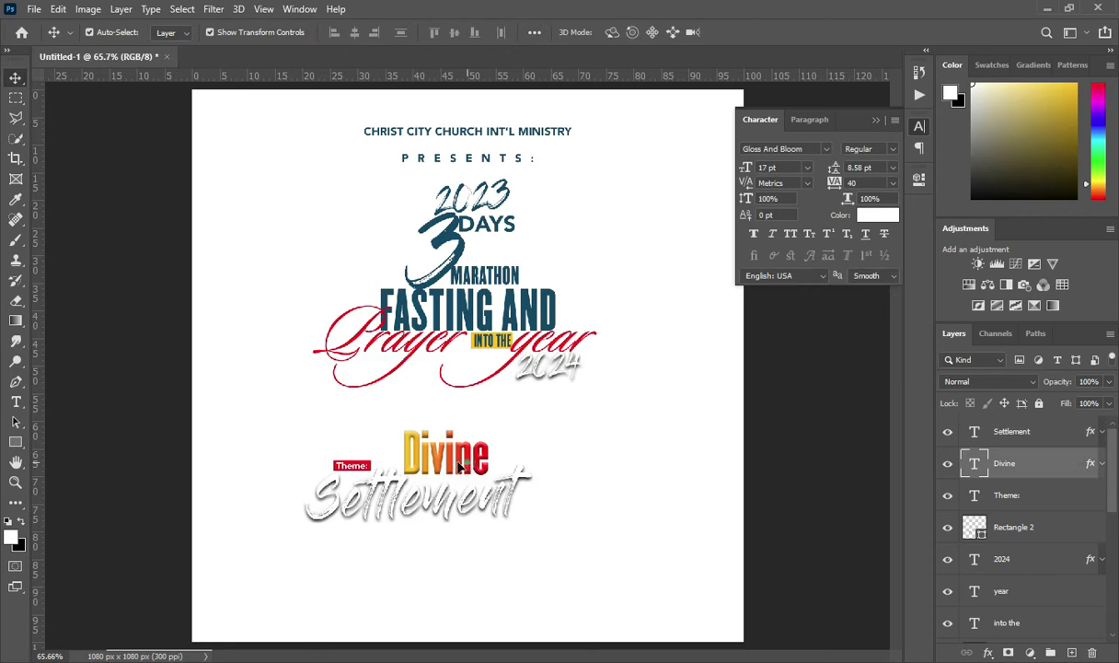
drag(453, 465, 465, 471)
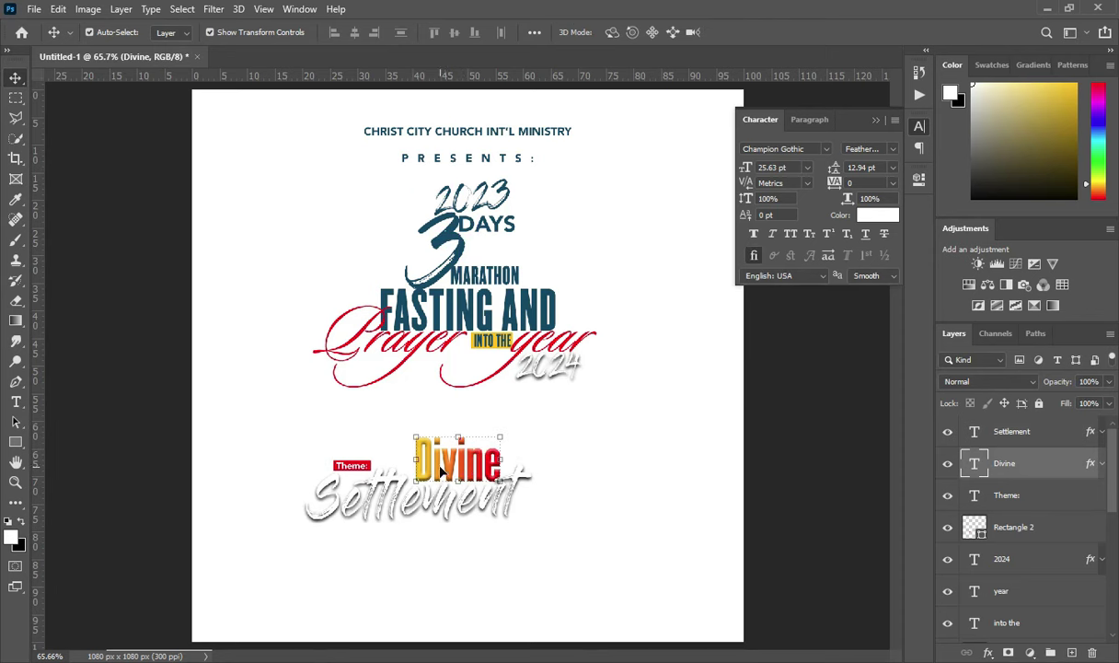
key(ctrl+t)
drag(415, 466, 410, 467)
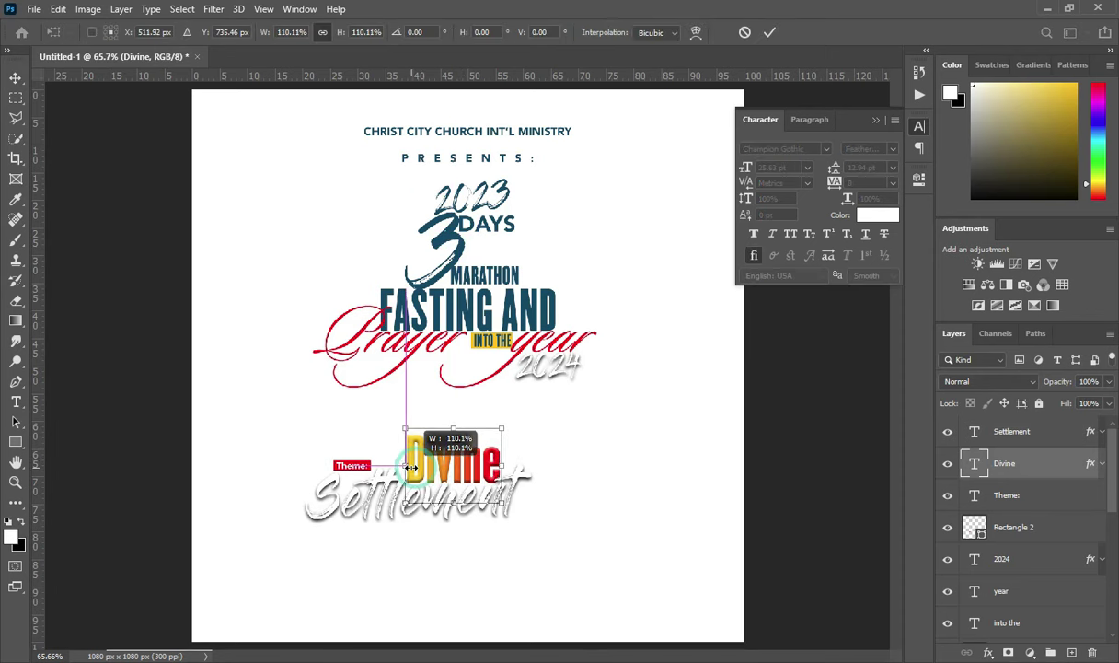
scroll(411, 467, up, 3)
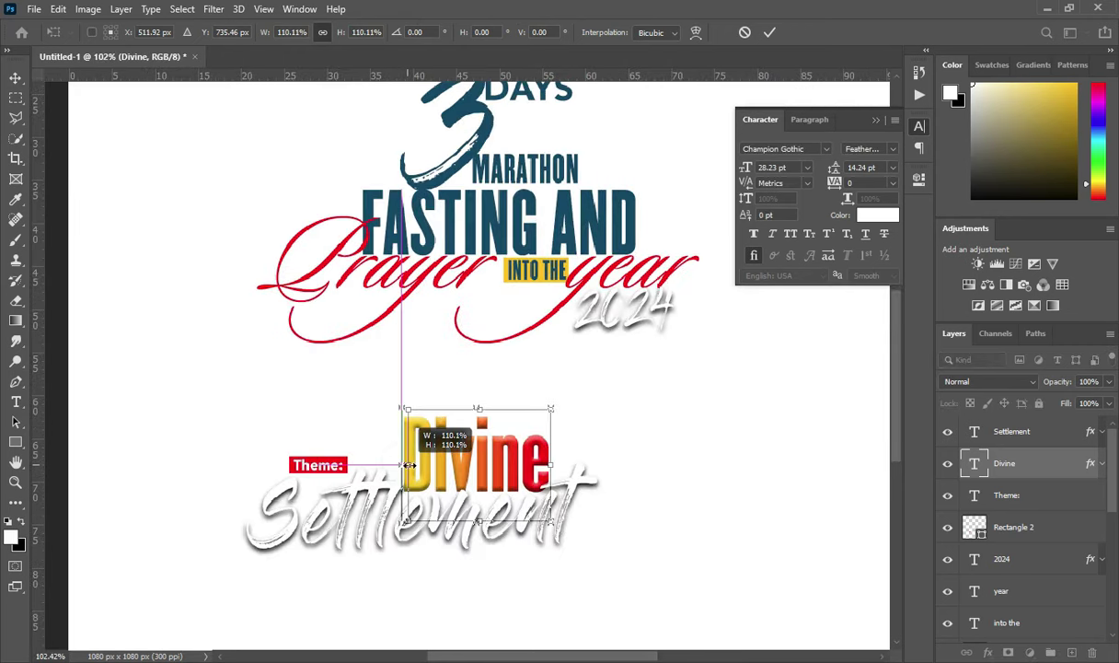
drag(408, 465, 410, 466)
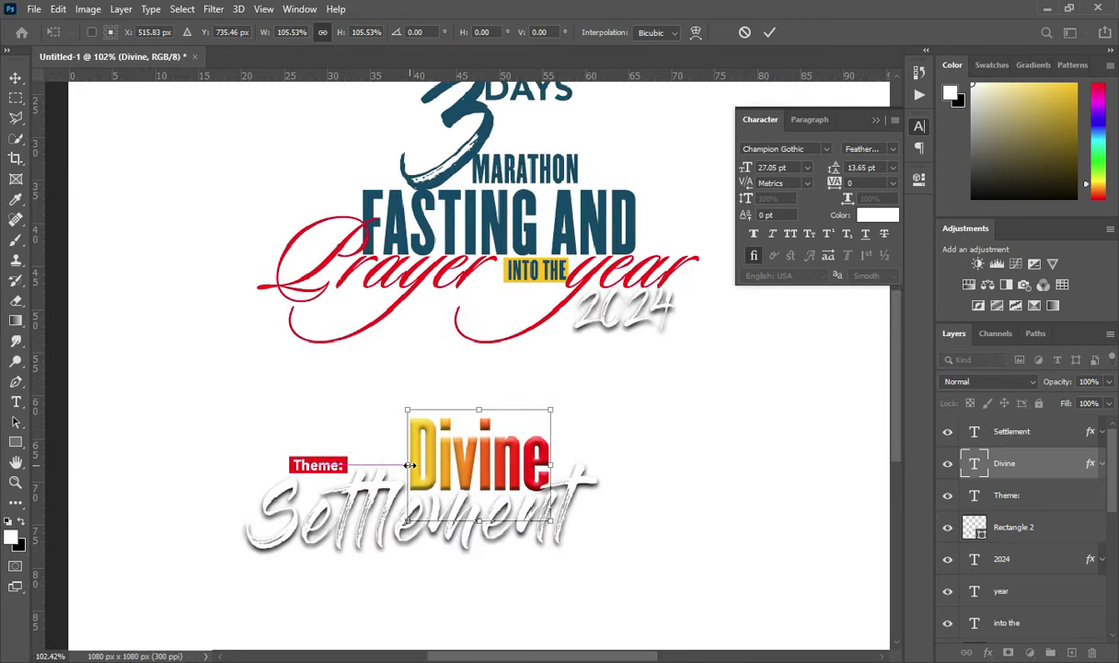
key(Return)
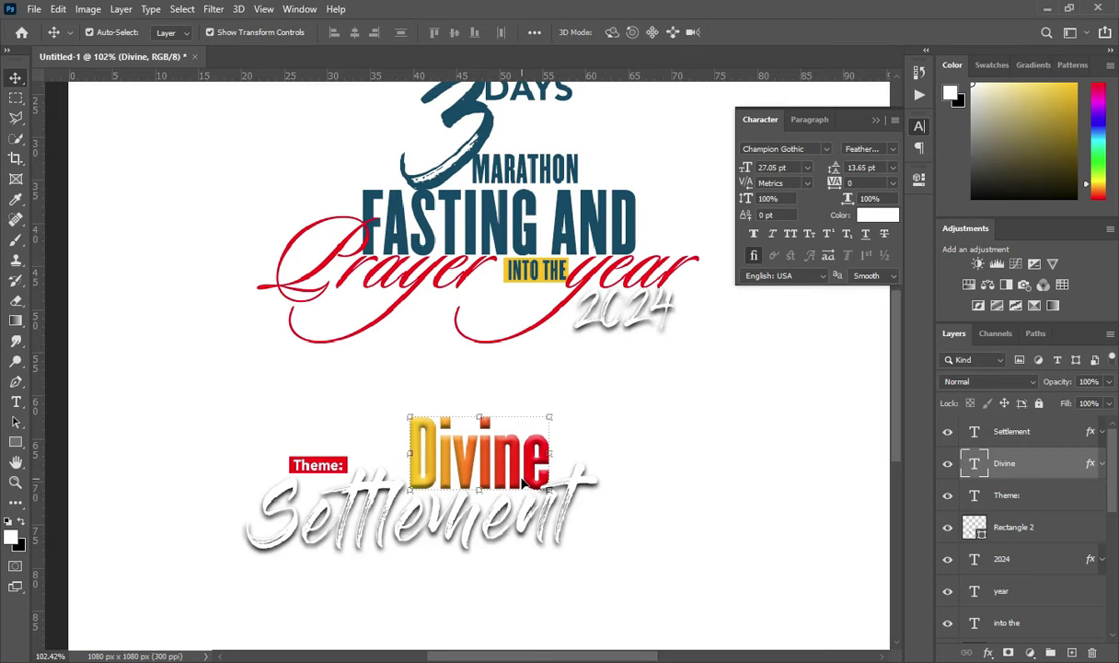
scroll(522, 483, up, 1)
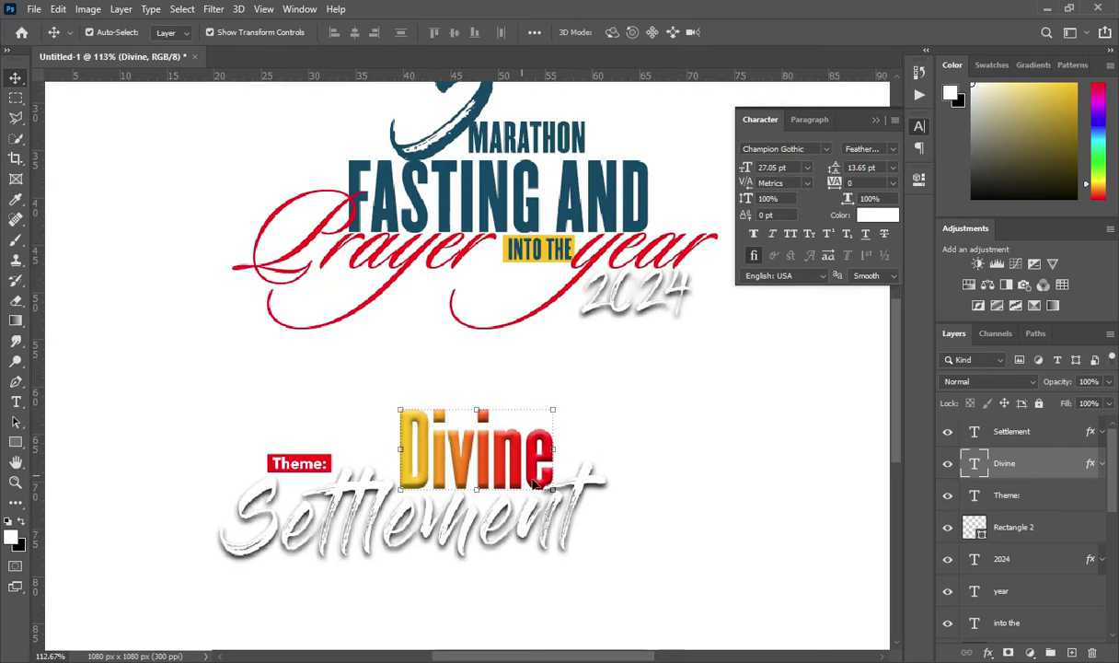
click(589, 501)
drag(610, 511, 617, 527)
key(Escape)
- Scale the "Theme:" label and its red rectangle together to about 77%, keeping them above the start of "Settlement"
scroll(367, 364, down, 1)
click(1043, 532)
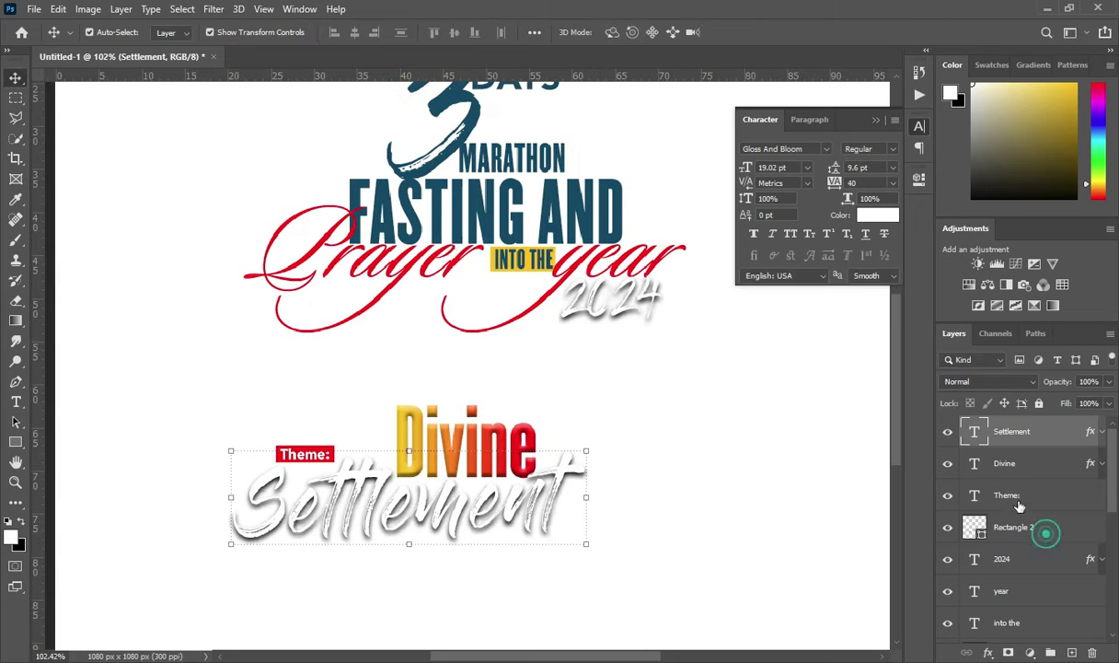
shift+click(1014, 494)
drag(275, 455, 318, 462)
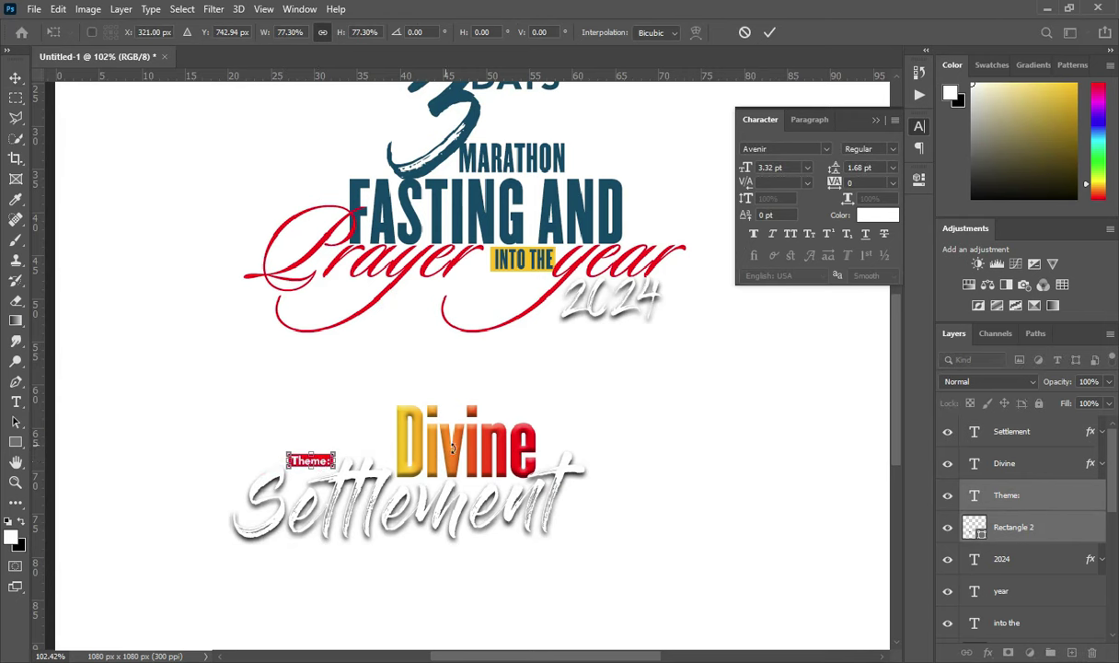
- Clear the layer style of "Settlement" and copy the Bevel & Emboss and Gradient Overlay effects of "Divine" onto it
scroll(625, 325, down, 2)
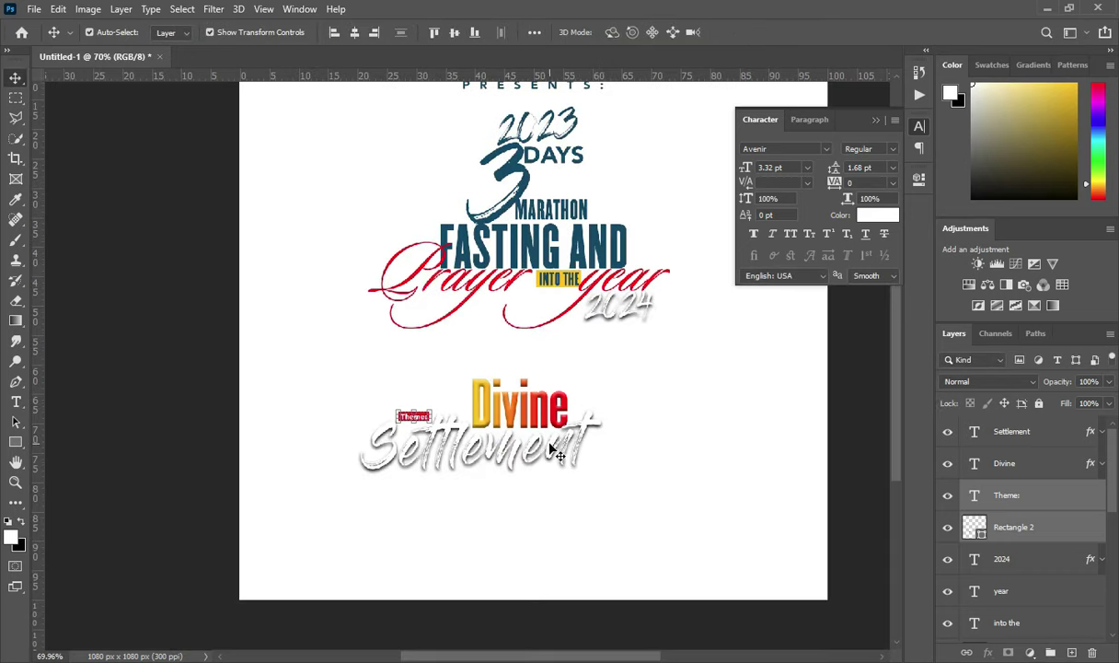
click(1030, 440)
right_click(980, 431)
click(884, 536)
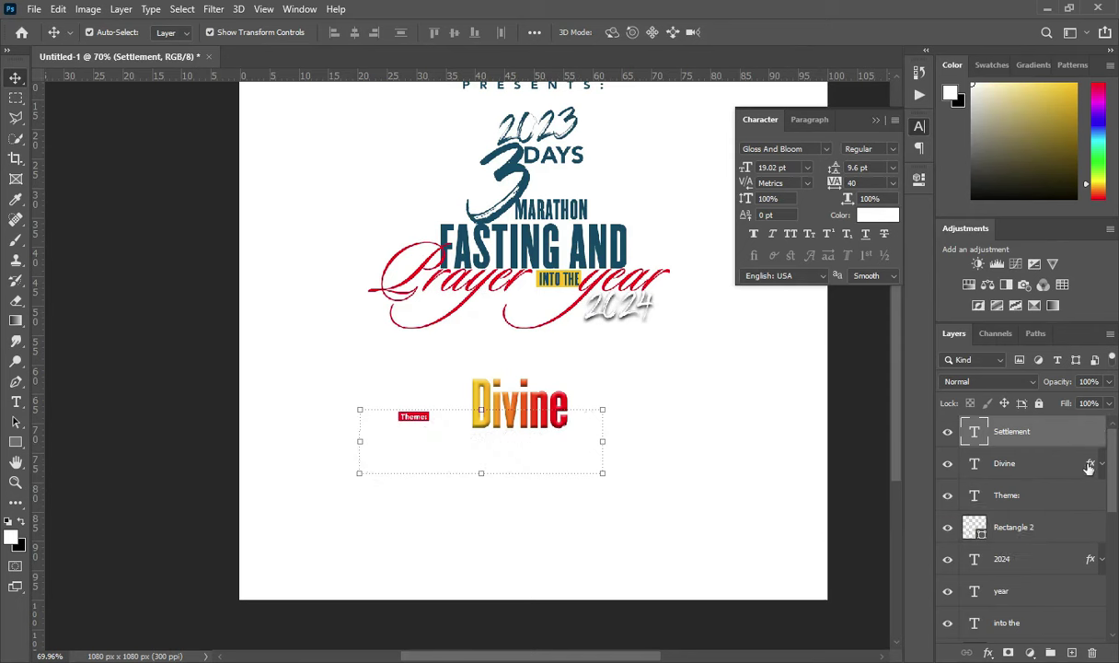
drag(1093, 468, 1092, 432)
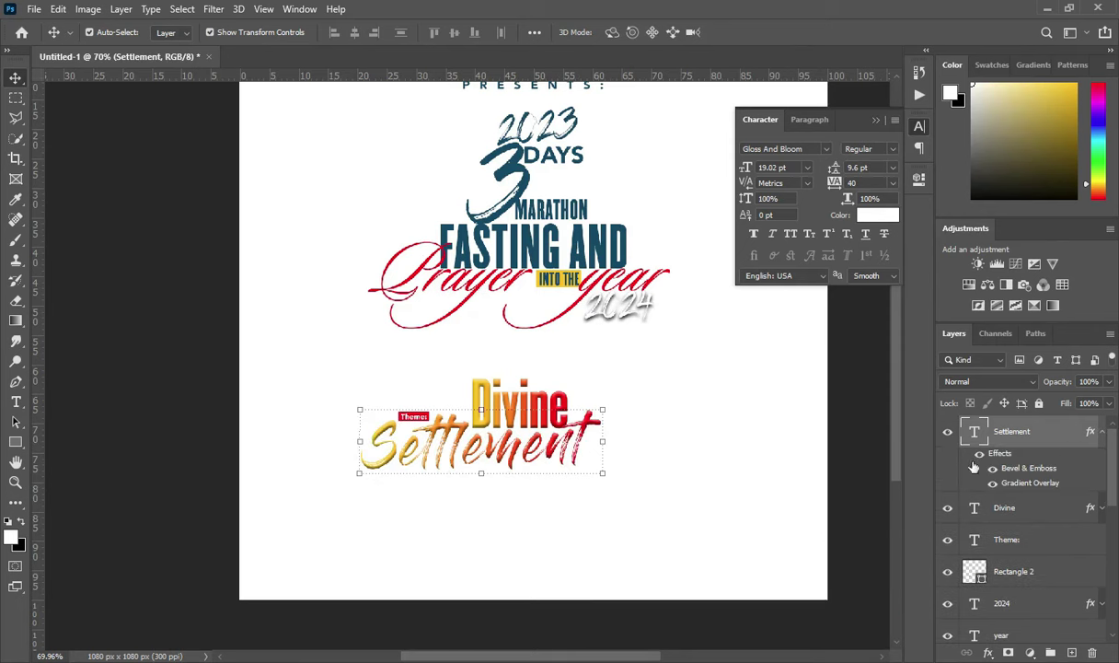
click(865, 504)
key(ctrl+0)
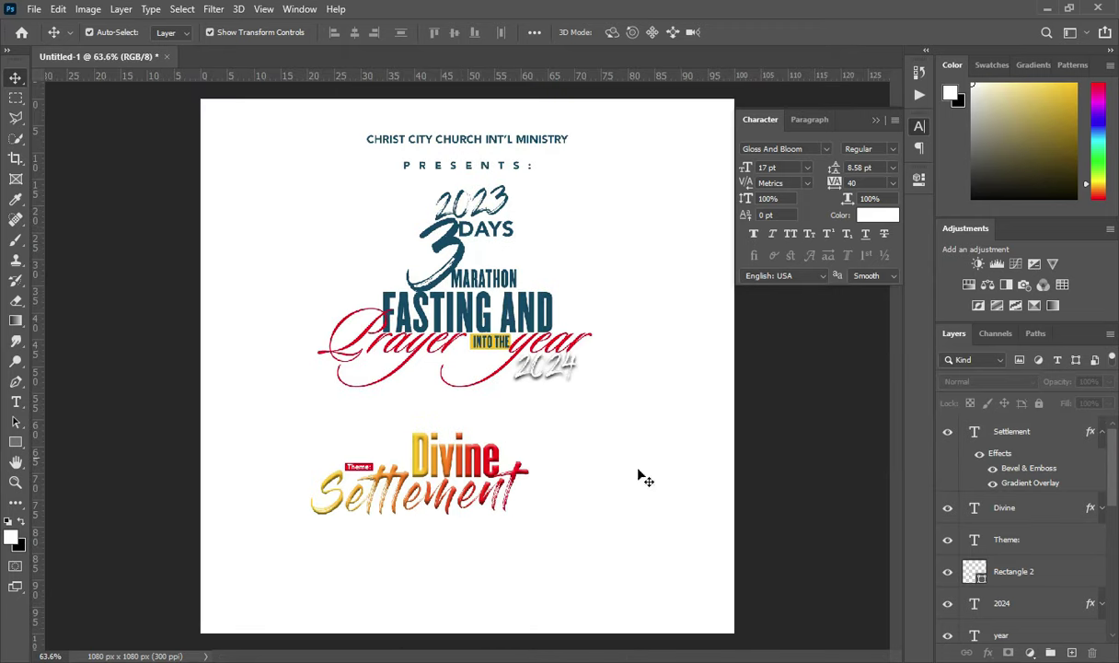
- Collapse the effects list of "Settlement" and group the Settlement, Divine, Theme: and Rectangle 2 layers
click(1099, 440)
click(1034, 432)
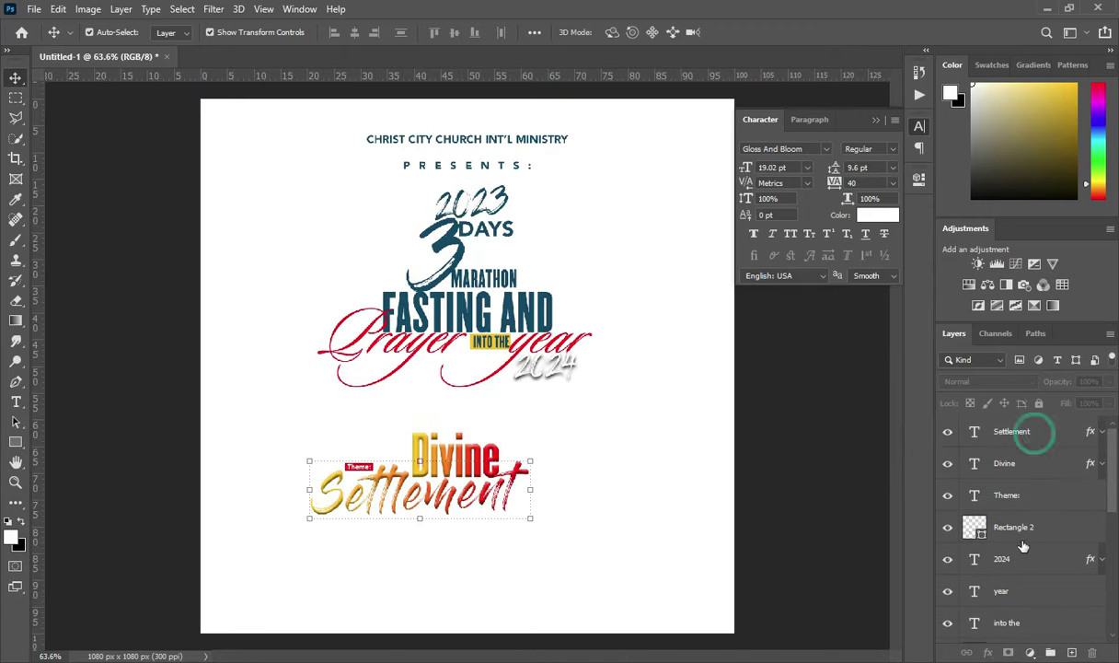
shift+click(1019, 529)
key(ctrl+g)
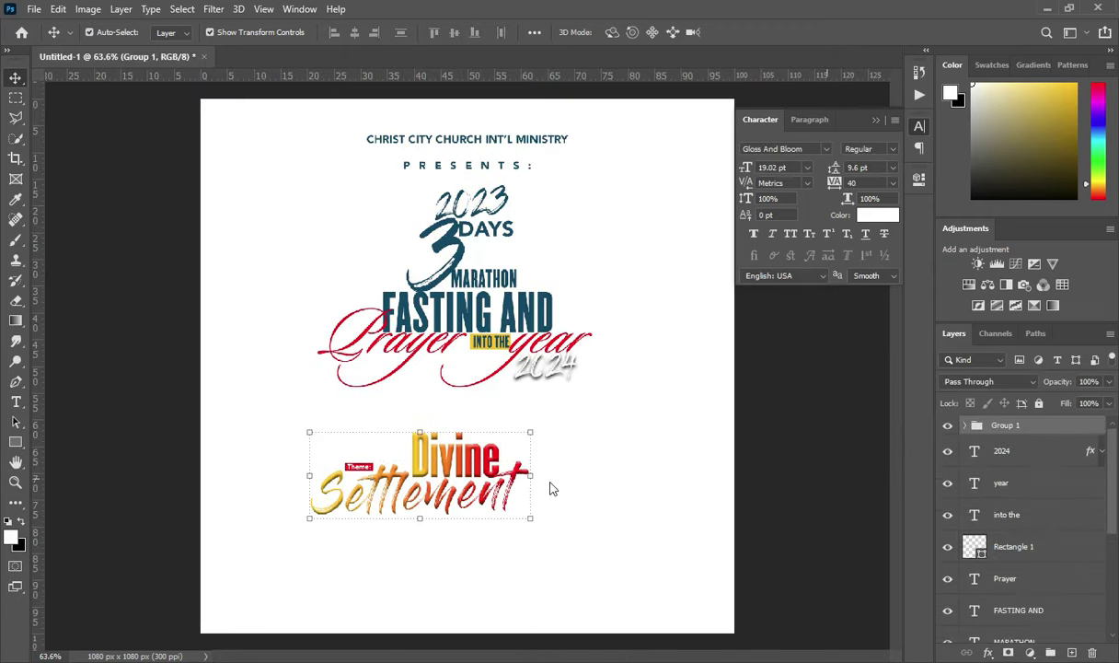
- Enlarge the Divine Settlement title group and place it closer beneath the Prayer into the year 2024 text
key(ctrl+t)
drag(499, 446, 535, 418)
drag(453, 495, 455, 509)
key(Return)
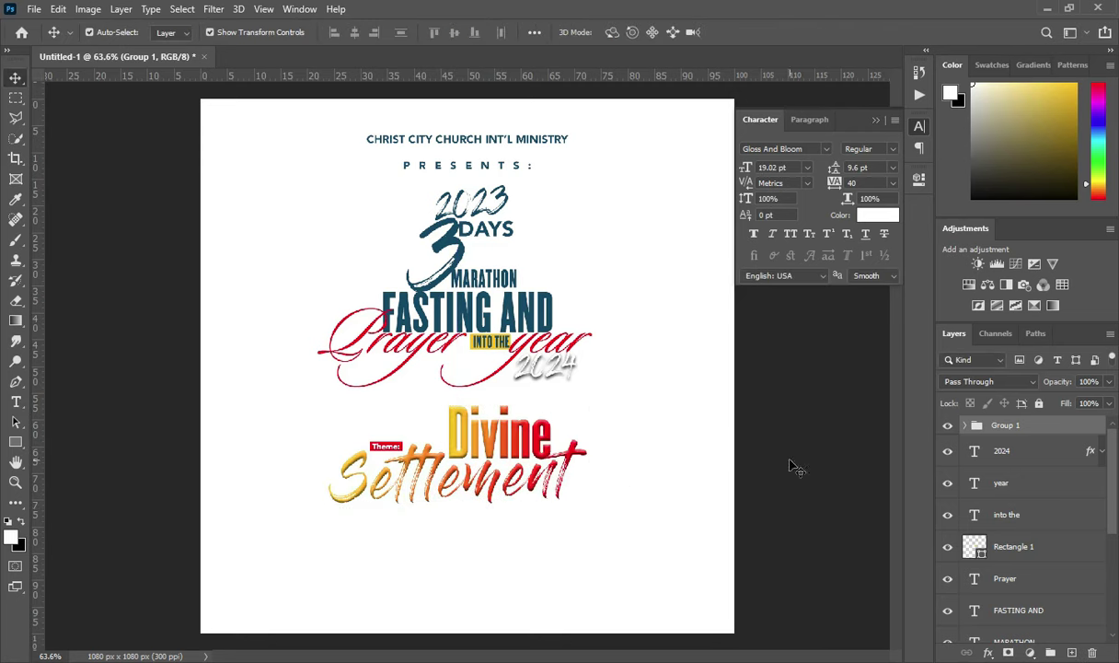
click(789, 464)
- Draw a rectangle about 128 by 33 px beside the end of the word Settlement and fill it with red
scroll(578, 513, up, 1)
key(u)
drag(562, 478, 633, 496)
click(16, 77)
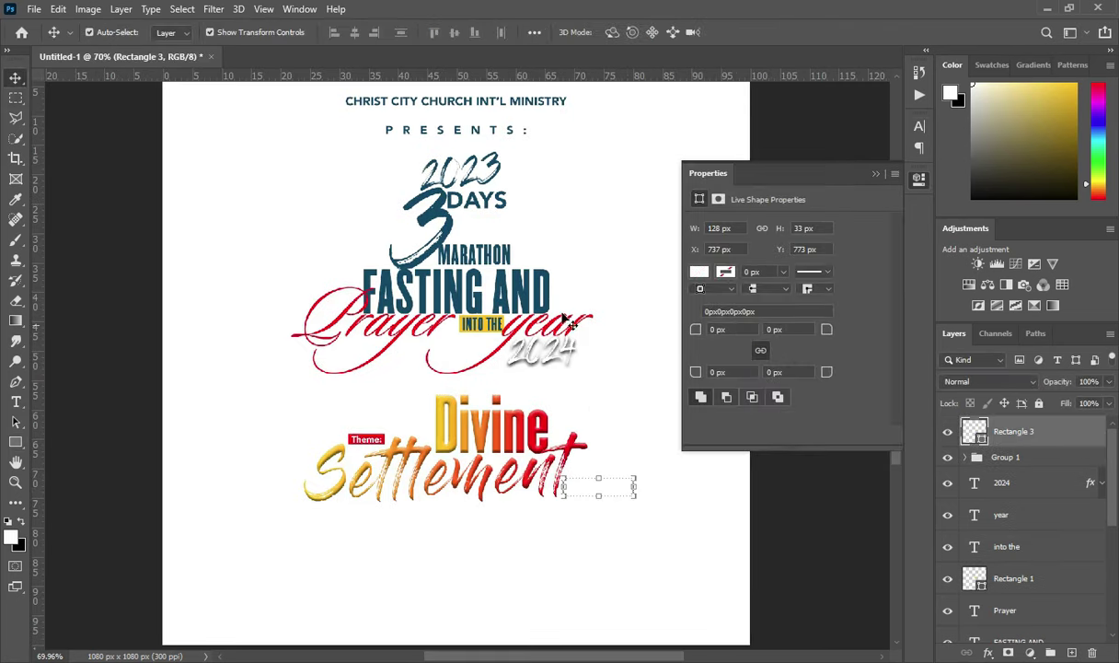
click(700, 272)
click(715, 353)
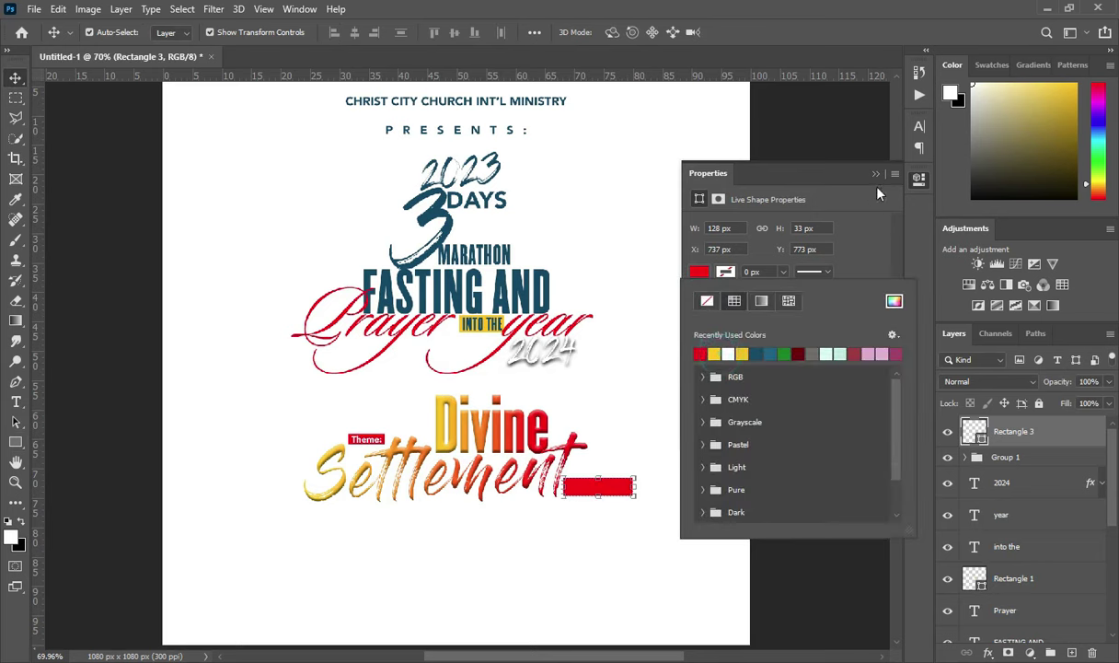
click(876, 173)
scroll(629, 492, up, 1)
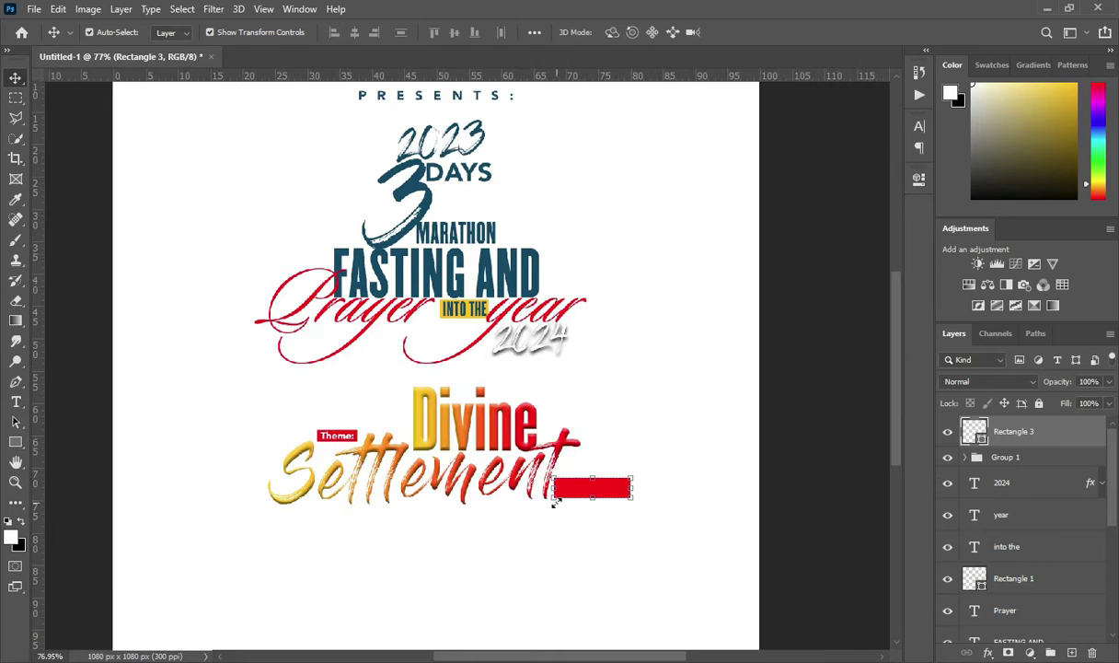
- Switch to the text document, copy "1Peter 5:10" and return to the flyer in Photoshop
key(alt+Tab)
key(ctrl+c)
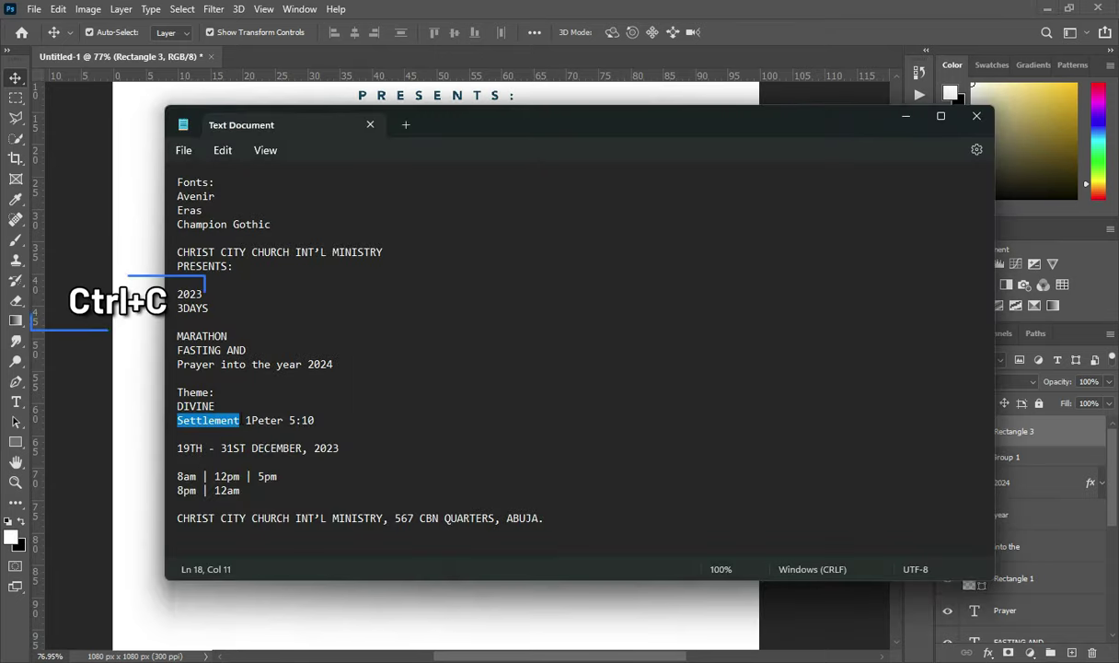
drag(246, 420, 327, 422)
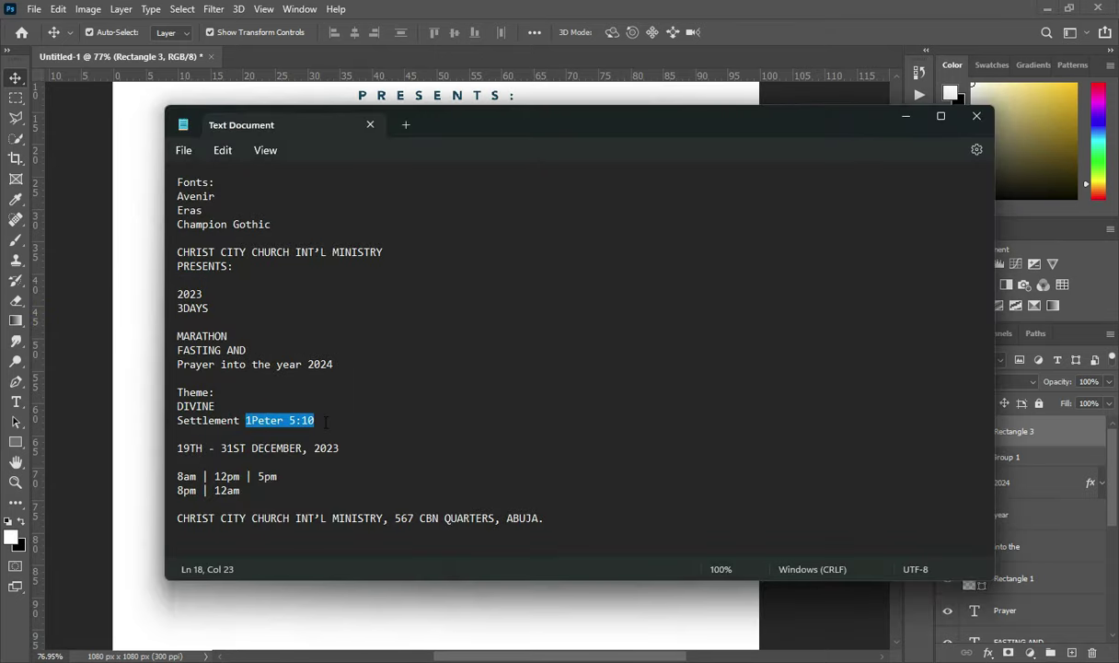
click(905, 116)
- Add a white placeholder text line in Avenir and scale it to about 22.77% to fit inside the red rectangle
key(t)
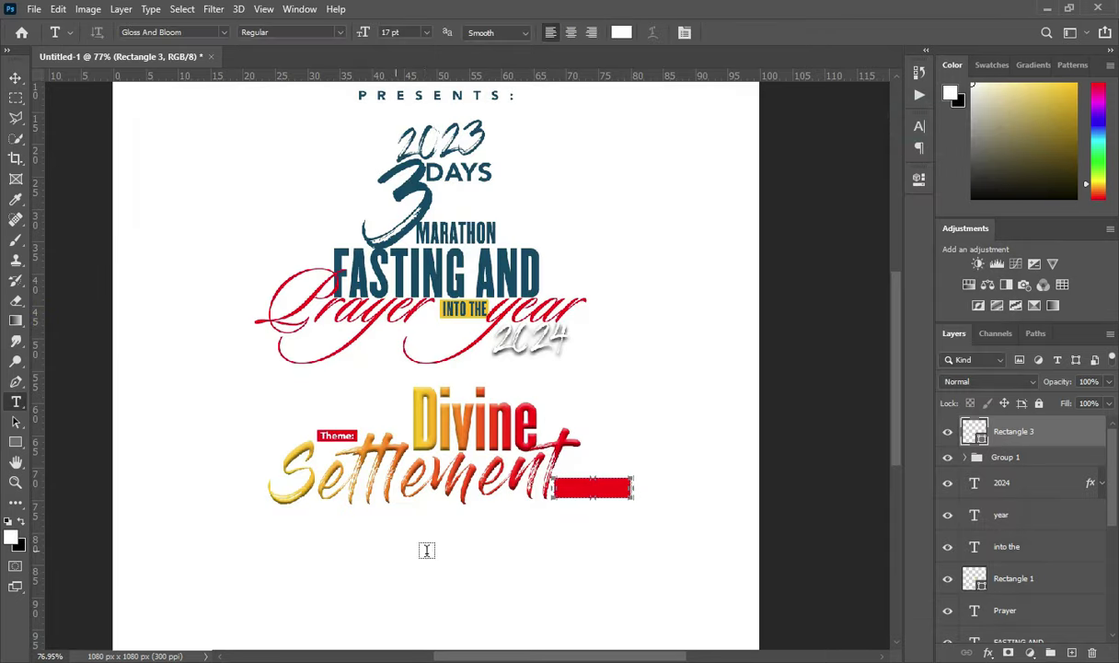
click(558, 543)
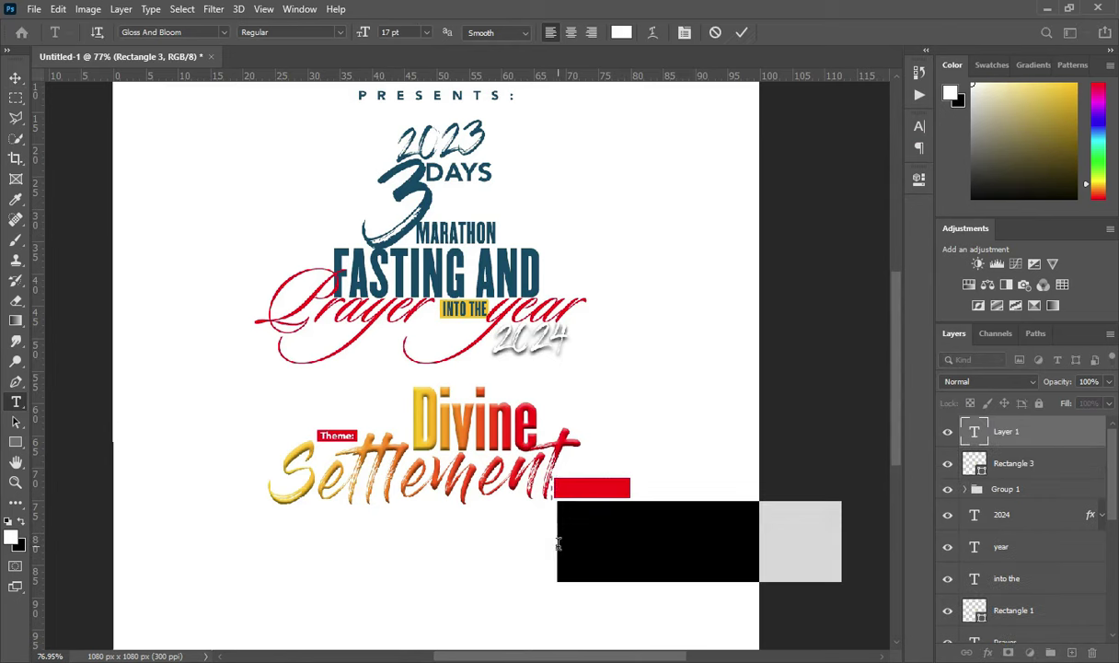
click(220, 33)
click(183, 96)
key(ctrl+Return)
key(v)
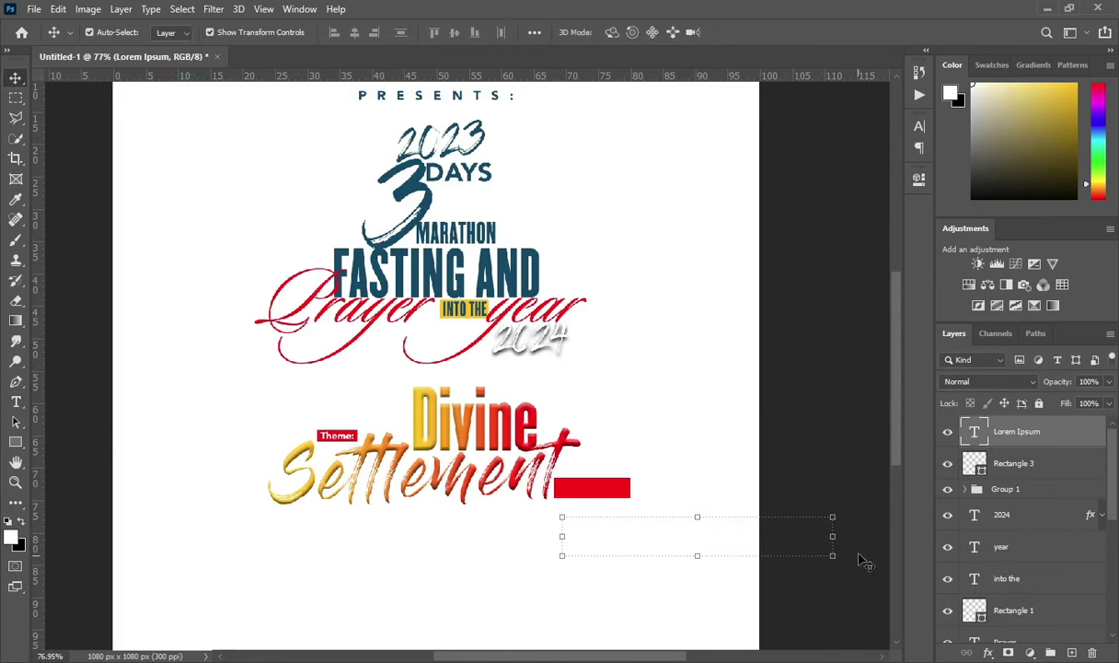
drag(831, 535, 624, 482)
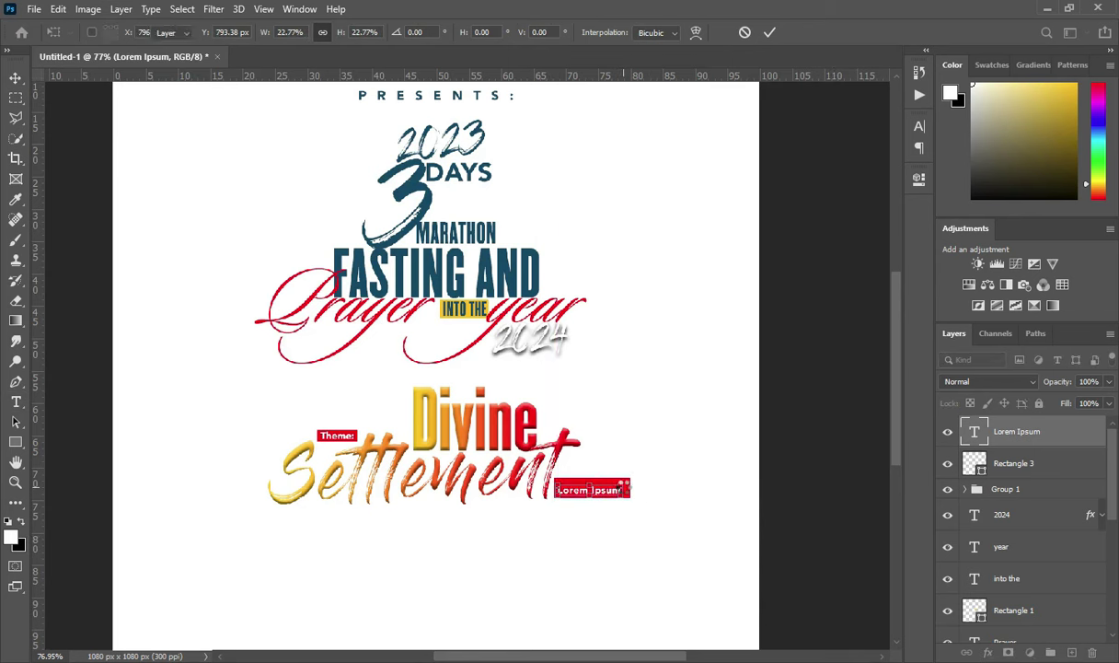
key(Return)
- Replace the placeholder text with "1Peter 5:10" and adjust its size to fit the red rectangle
key(t)
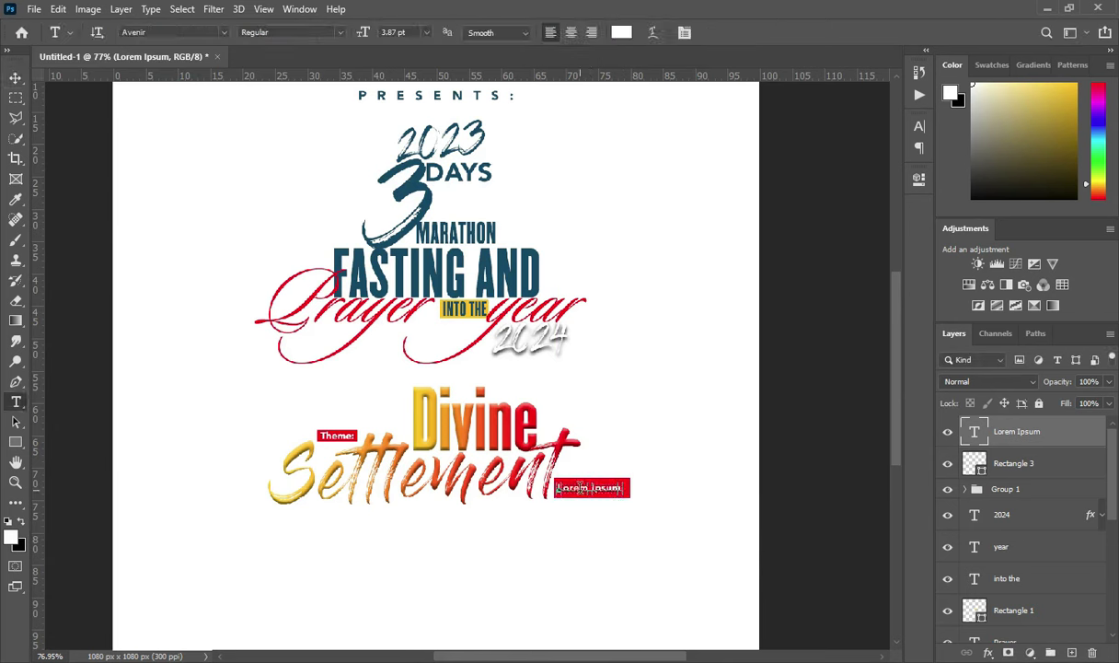
triple_click(582, 488)
key(ctrl+v)
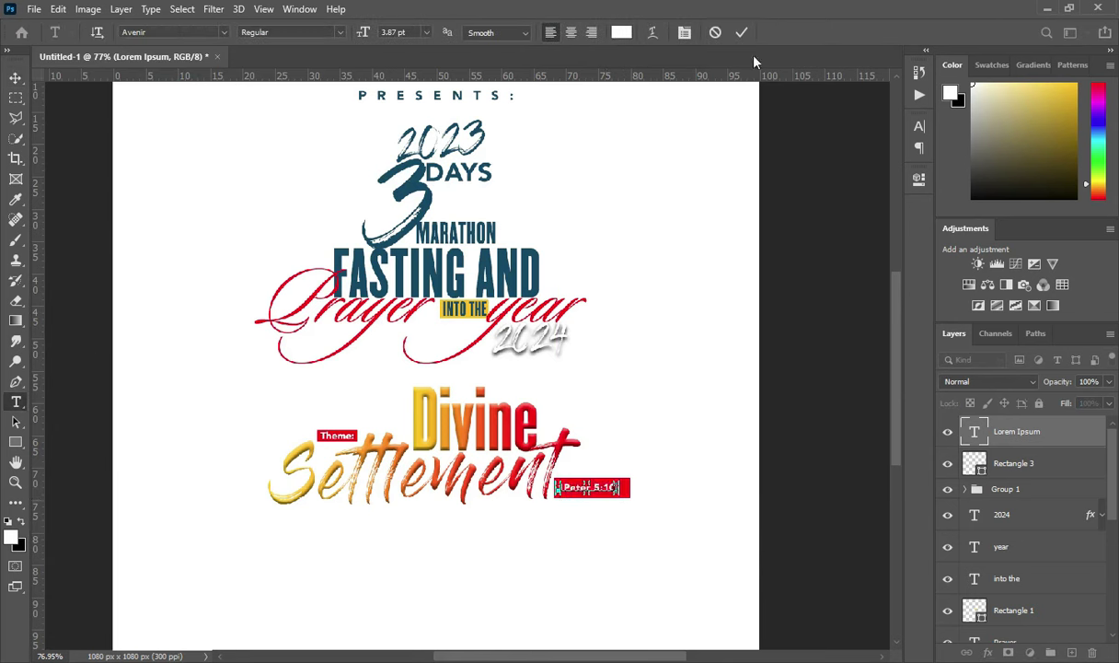
click(742, 31)
click(15, 78)
scroll(571, 483, up, 3)
drag(642, 493, 655, 494)
key(Return)
scroll(552, 428, down, 3)
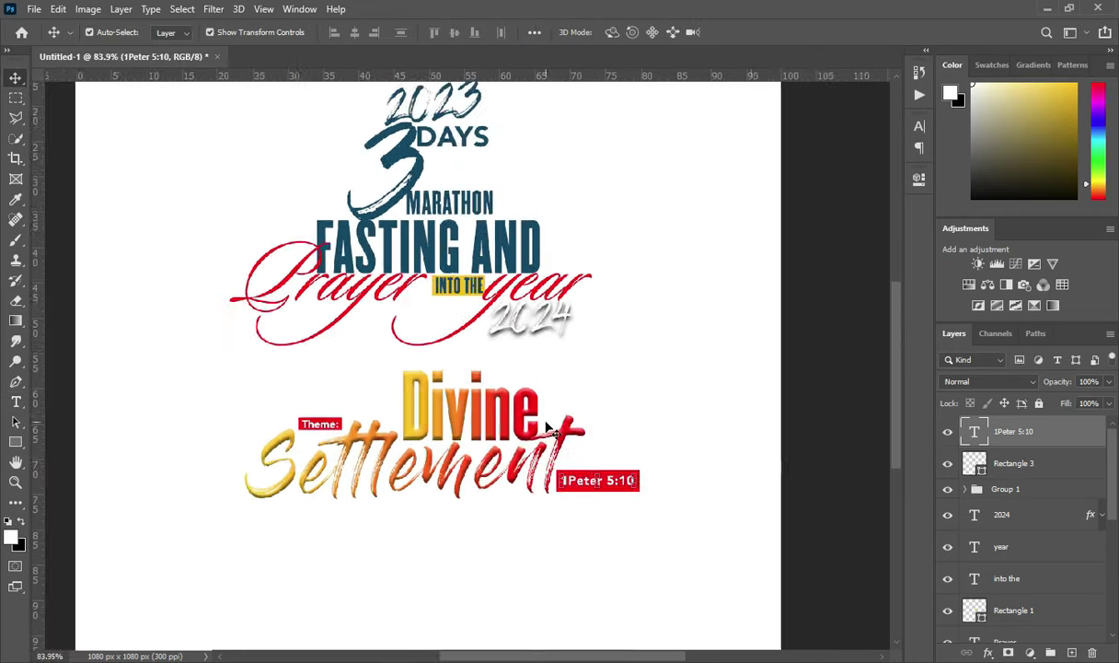
- Place the blue wave image 3c24462450c2a902bf7e18f3d9aada81 directly above the Background layer, scaled to about 14.35% so it overlaps both canvas sides
scroll(733, 488, down, 3)
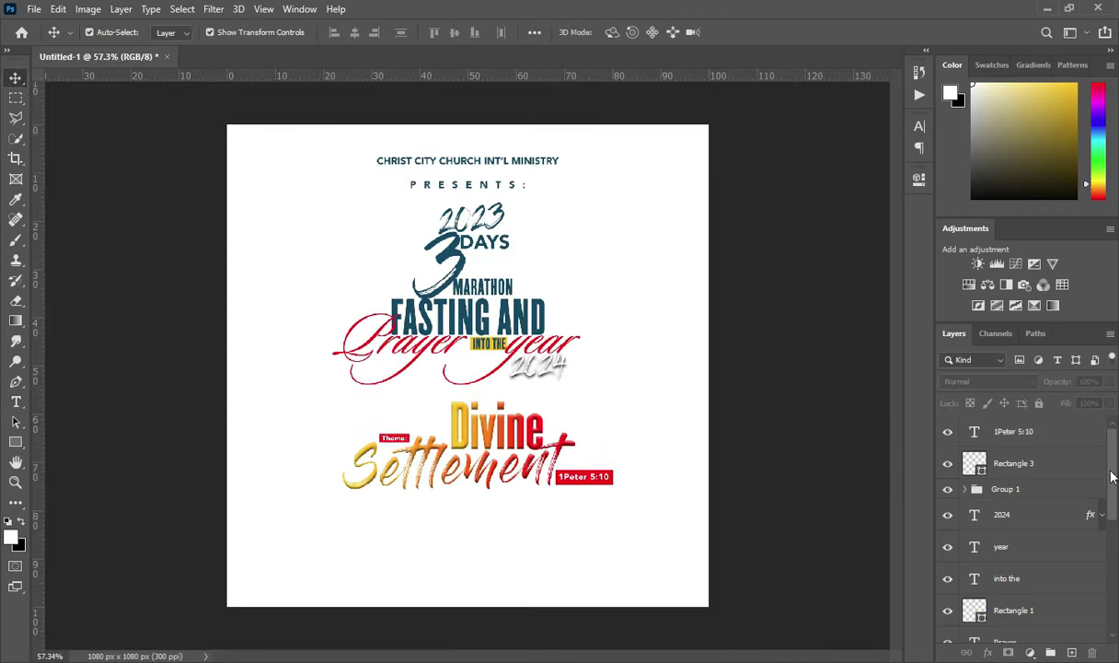
scroll(1111, 476, down, 5)
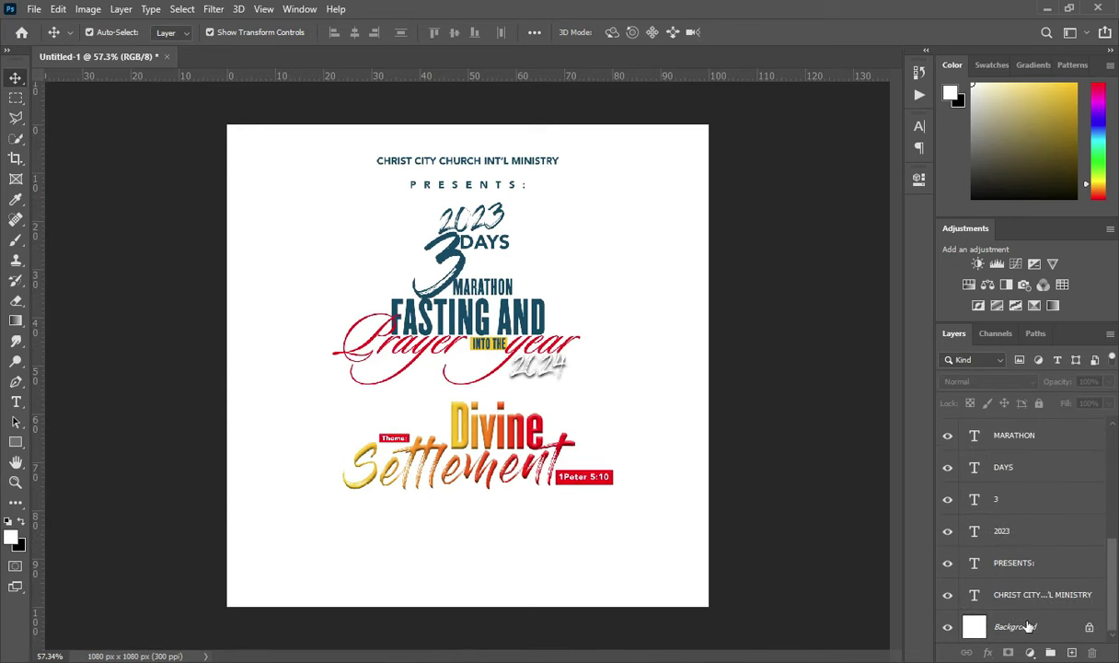
click(1026, 625)
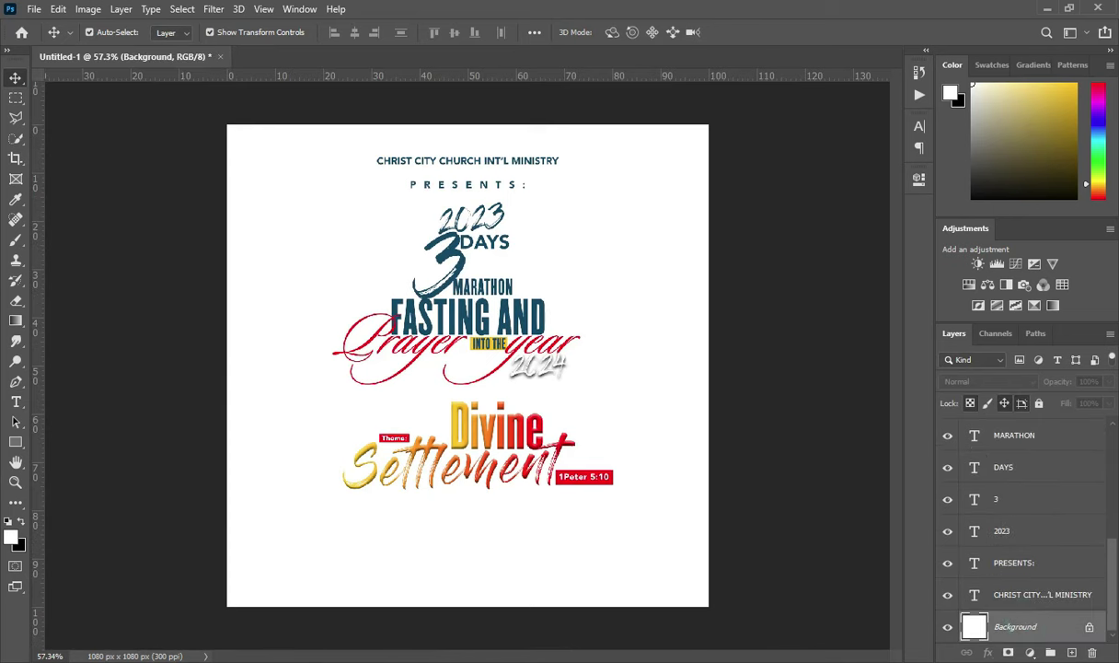
key(alt+Tab)
click(335, 226)
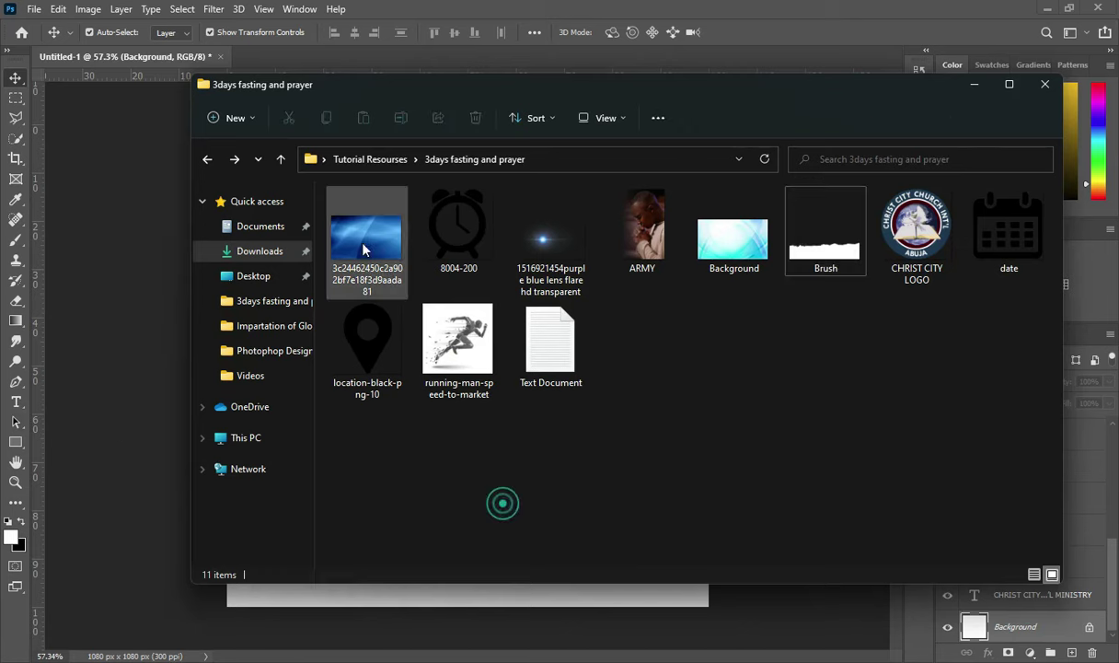
mouse_move(336, 226)
mouse_down()
mouse_move(167, 332)
mouse_move(116, 347)
mouse_up()
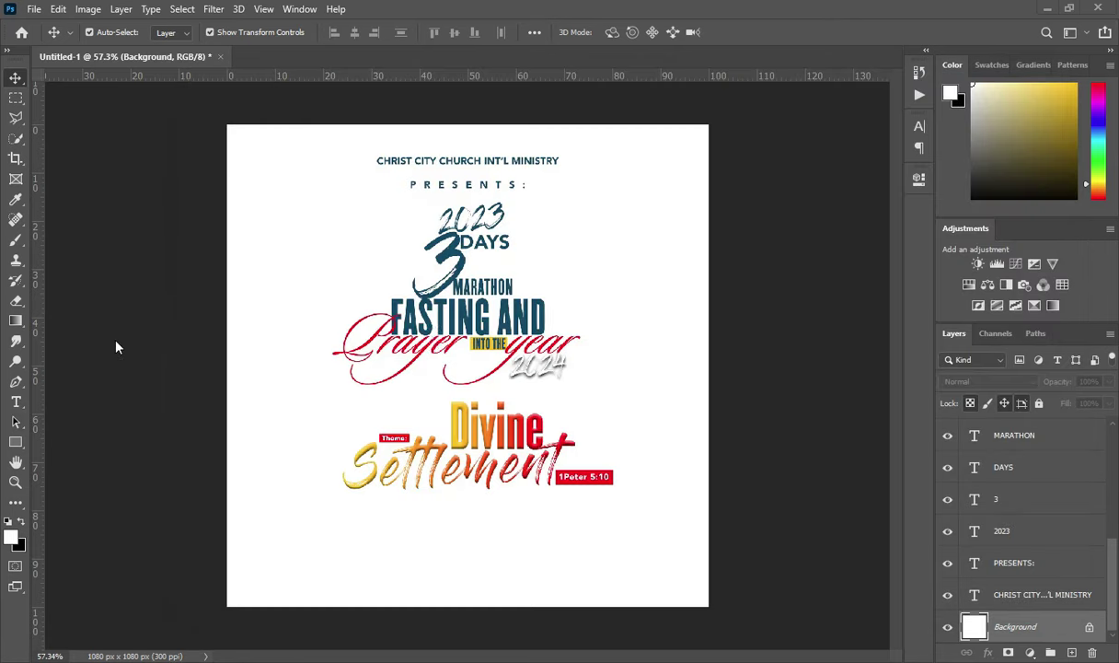
drag(410, 320, 411, 320)
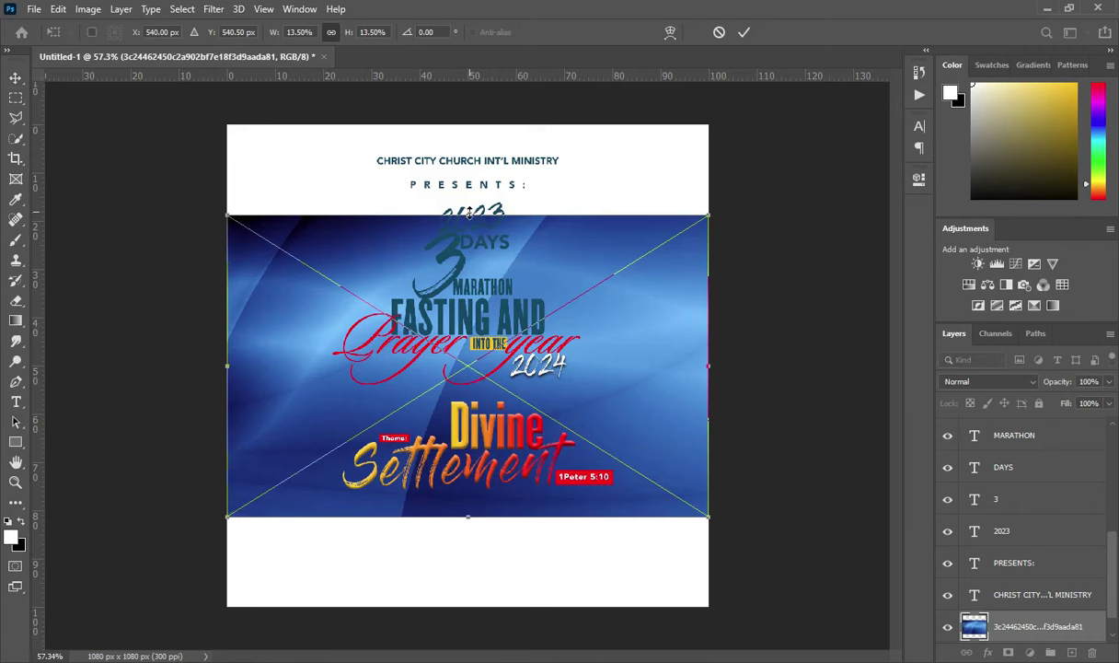
drag(469, 212, 468, 208)
drag(468, 517, 468, 530)
key(Return)
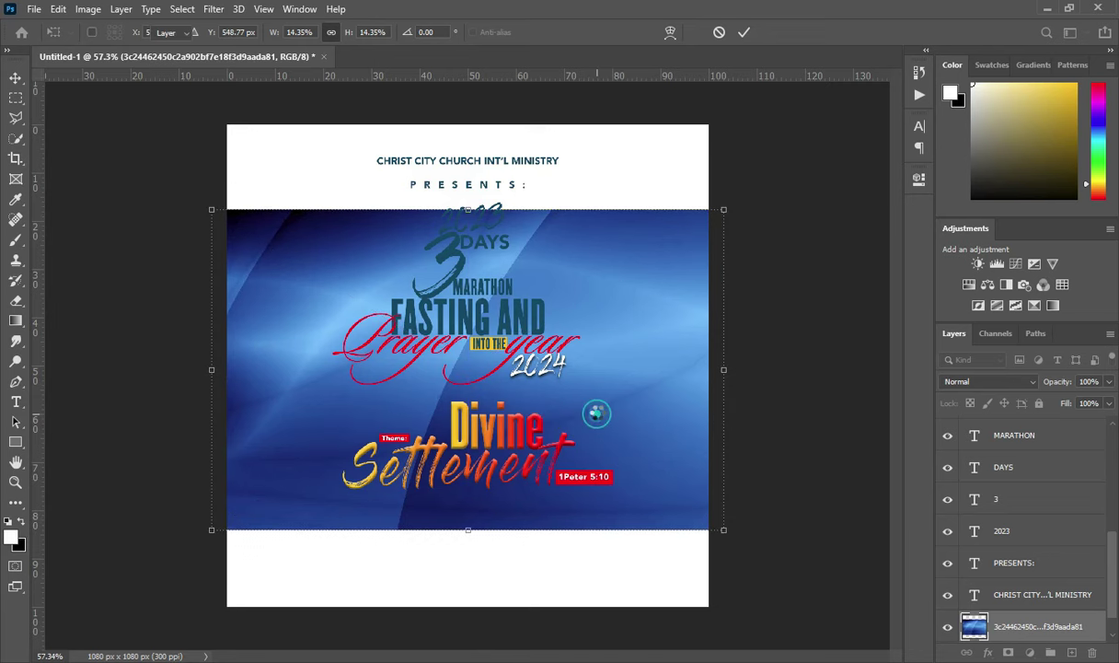
- Apply a Gaussian Blur with a radius of 24.9 pixels to the blue image layer
click(212, 9)
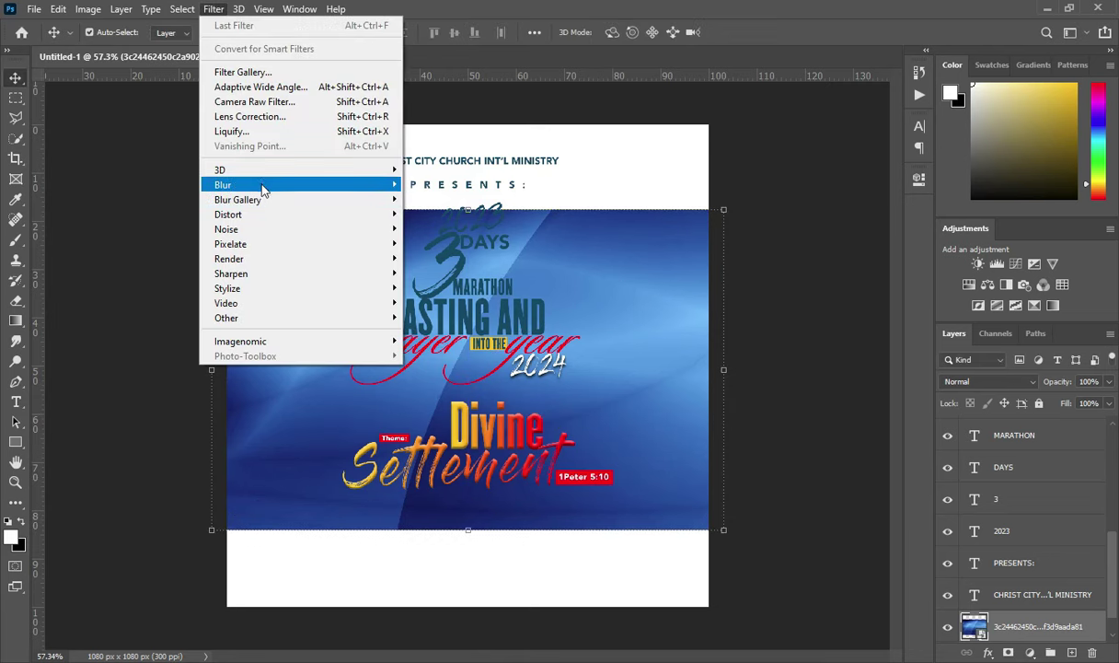
mouse_move(267, 187)
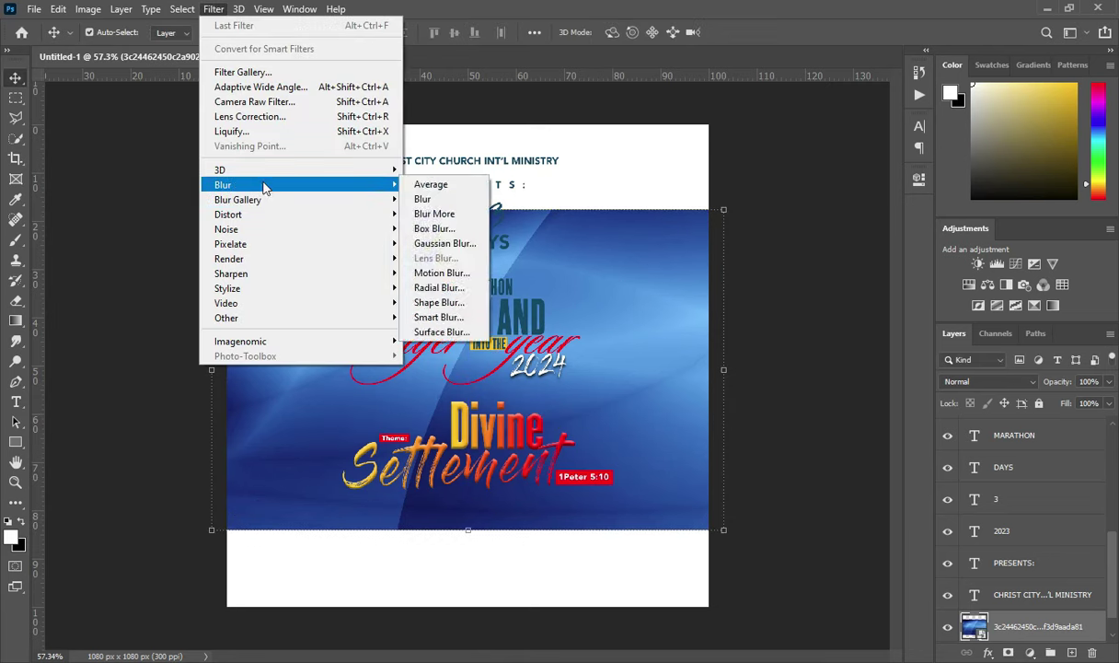
click(422, 242)
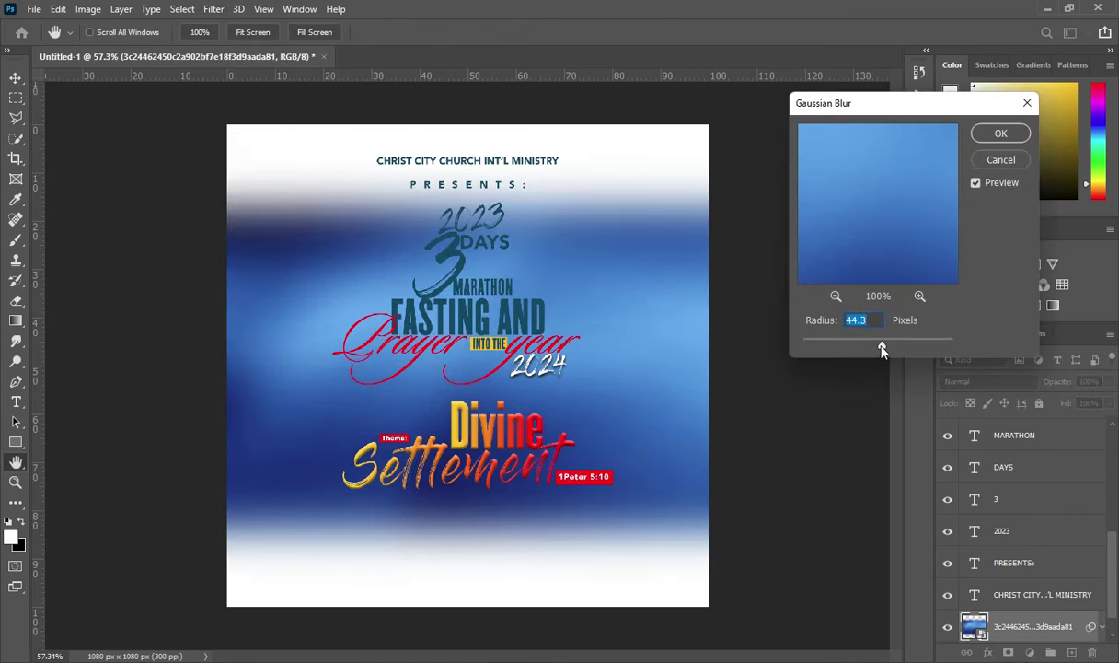
drag(864, 350, 867, 350)
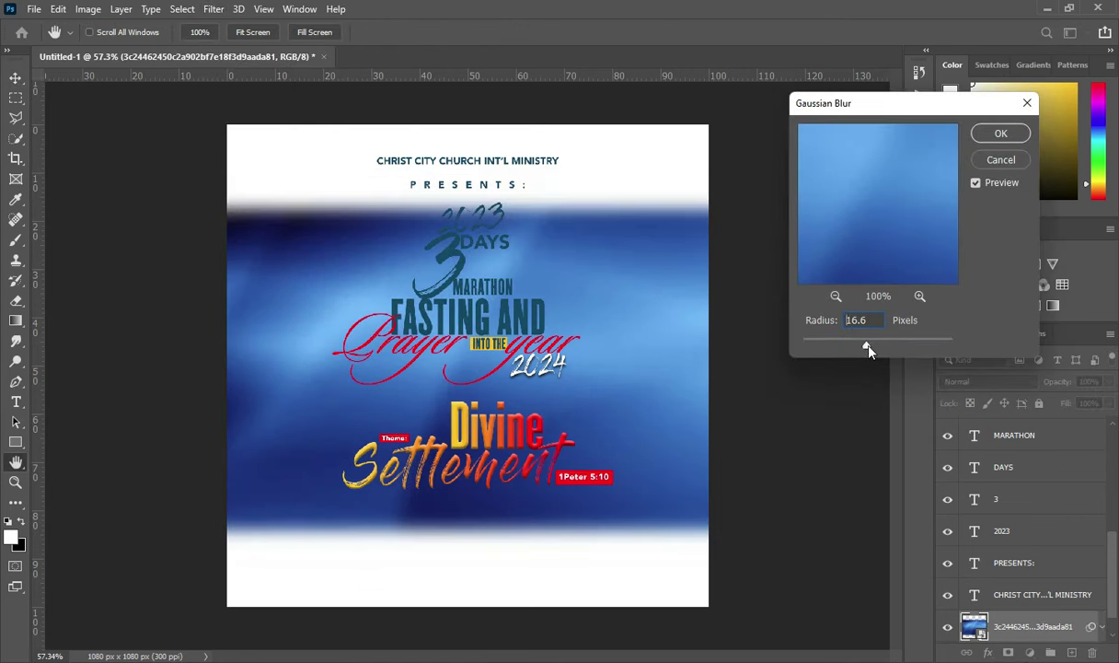
drag(868, 349, 872, 350)
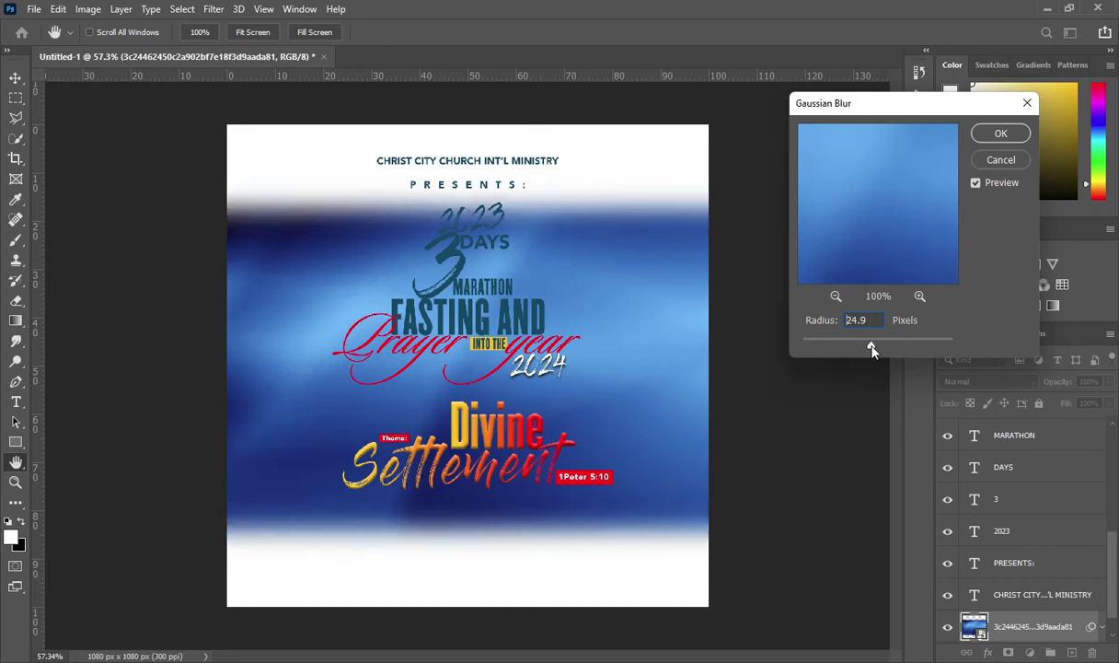
click(1000, 134)
key(v)
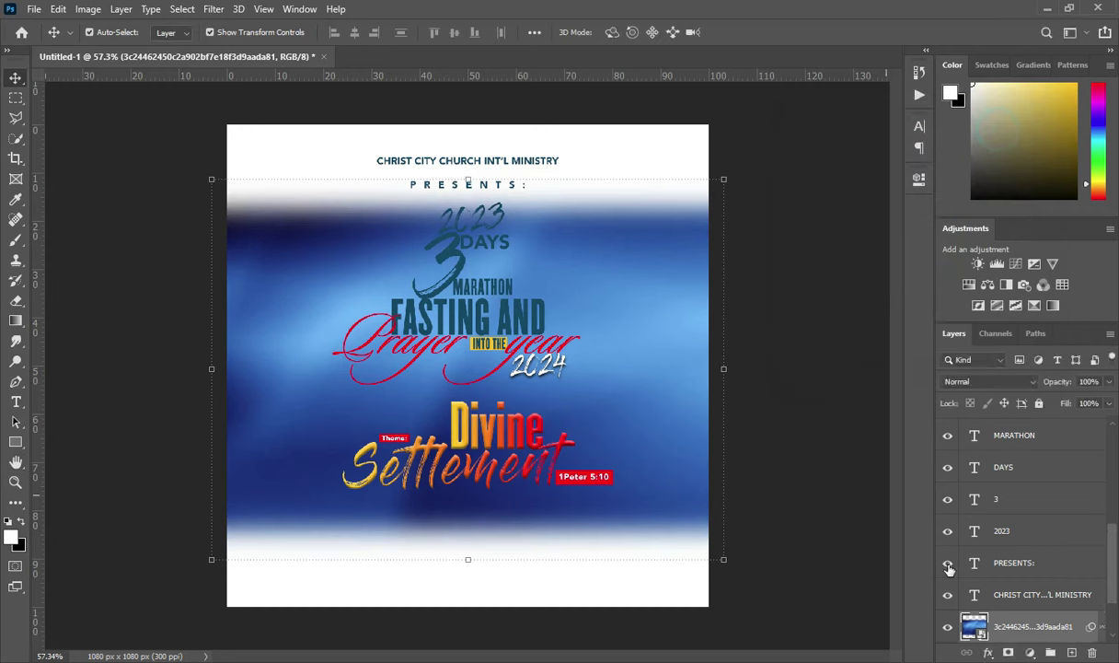
- Add a layer mask to the blue image and fade out its upper part with a black-to-transparent linear gradient
click(1011, 652)
key(x)
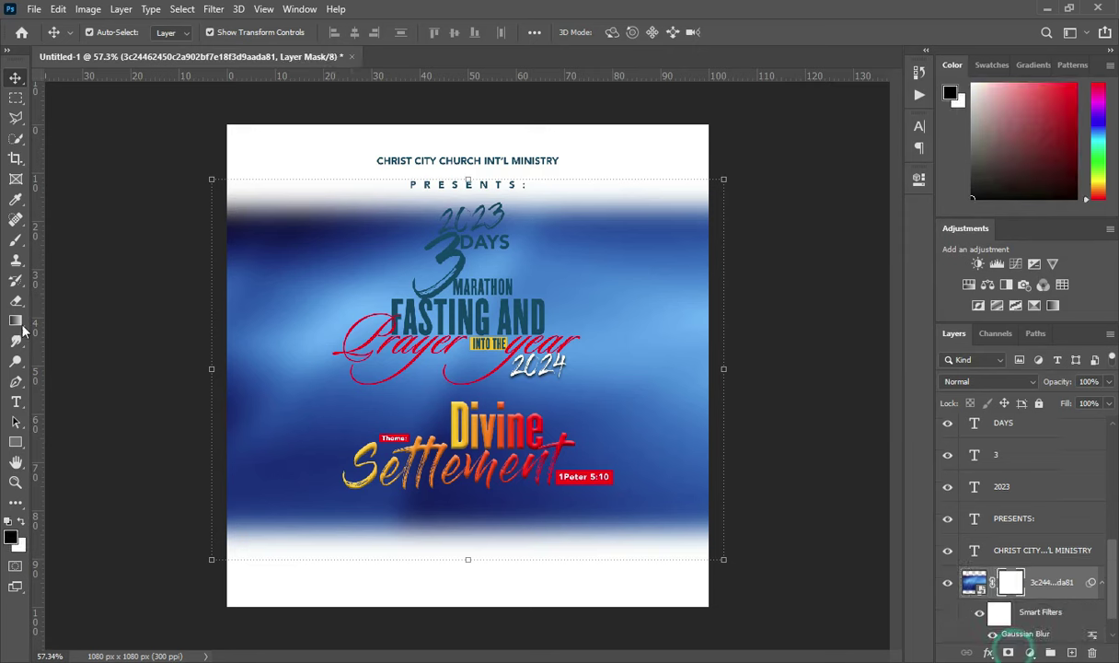
key(g)
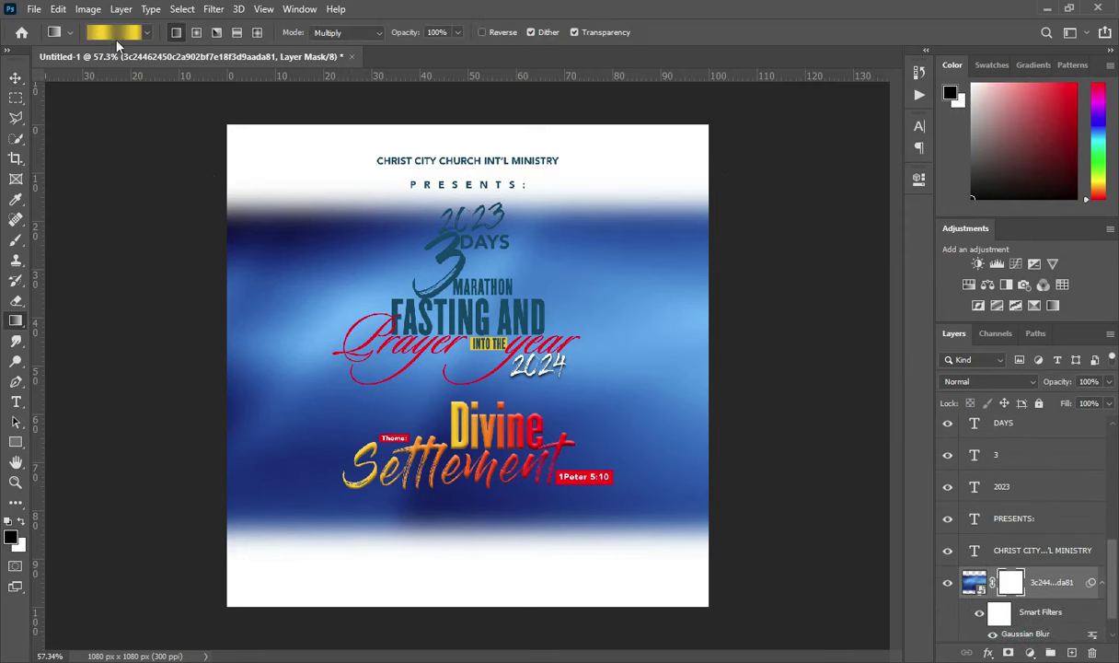
click(116, 36)
click(727, 147)
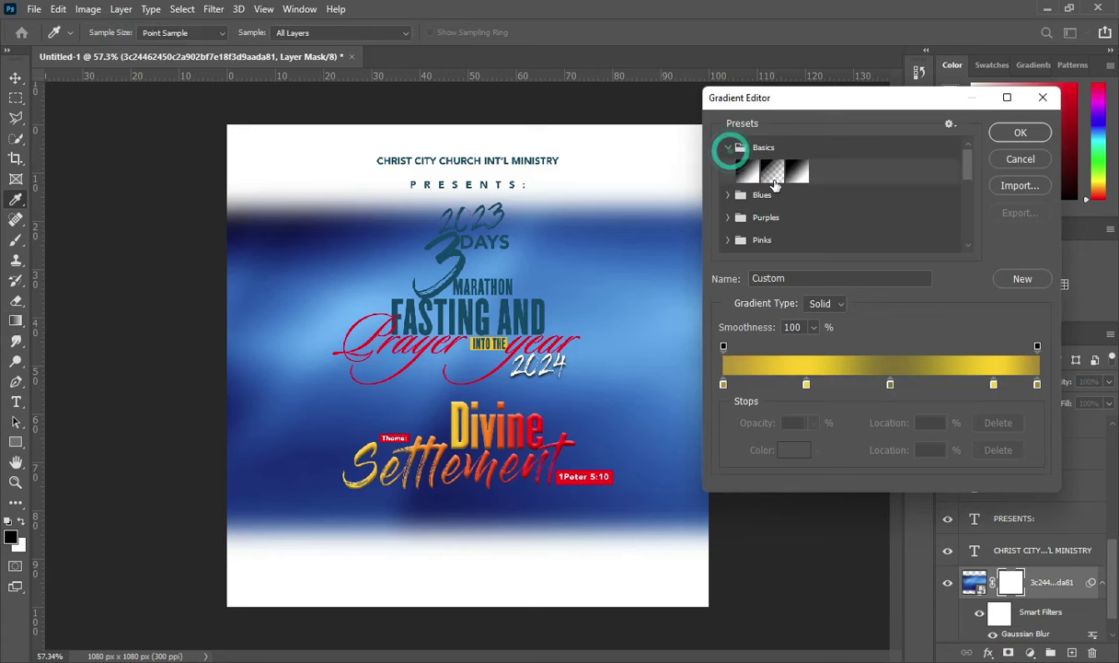
click(773, 173)
click(1020, 133)
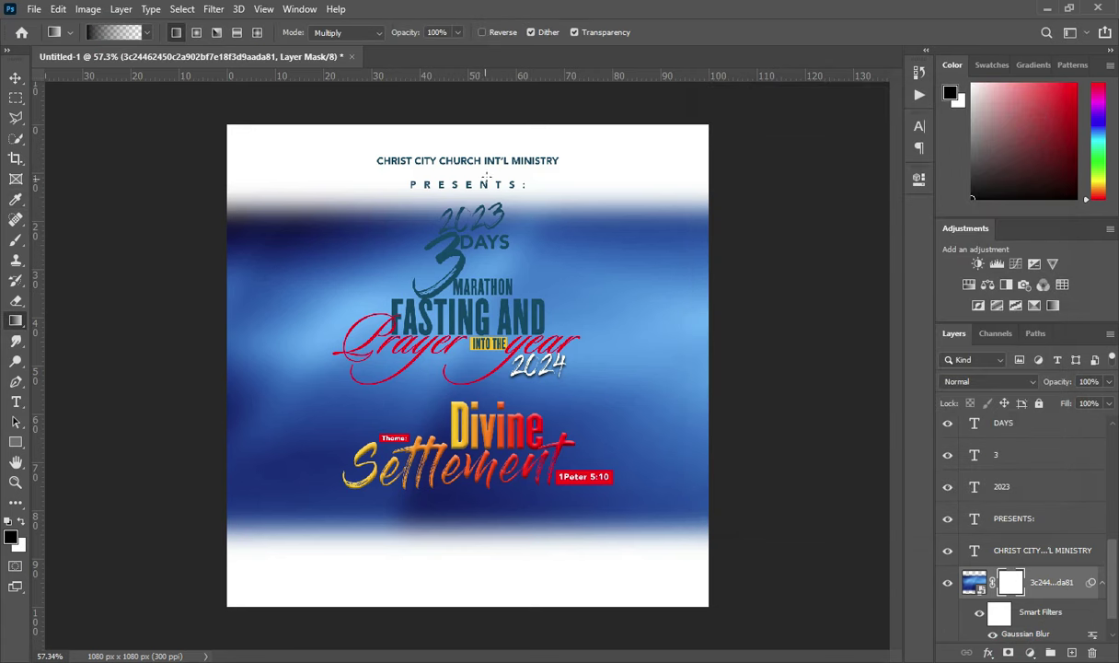
drag(482, 213, 458, 353)
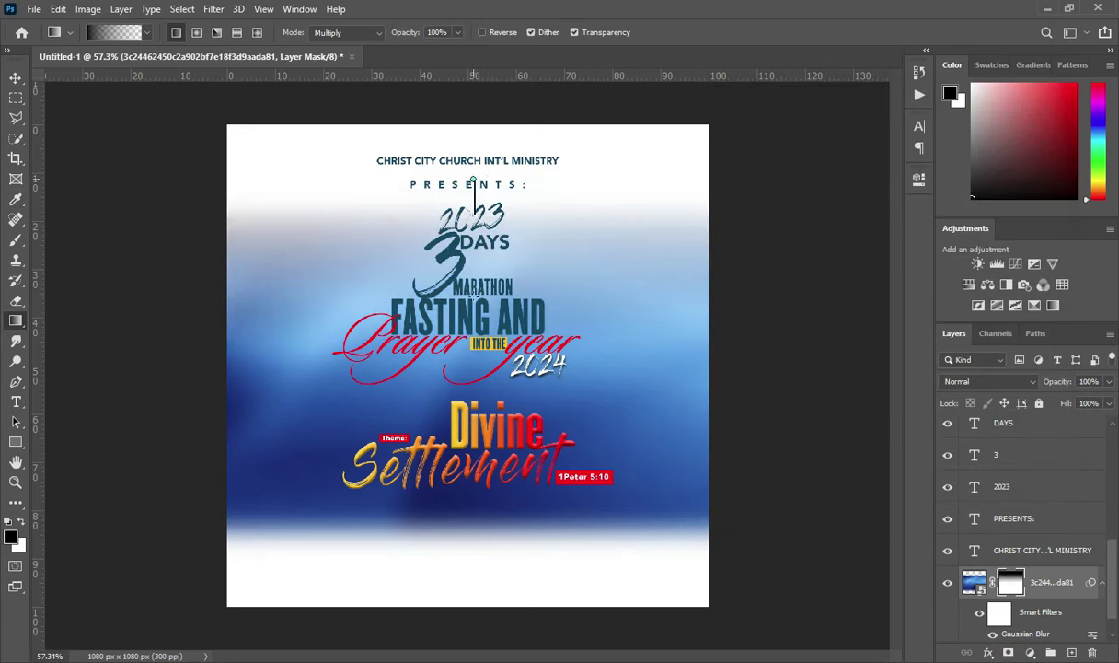
drag(474, 213, 476, 215)
key(v)
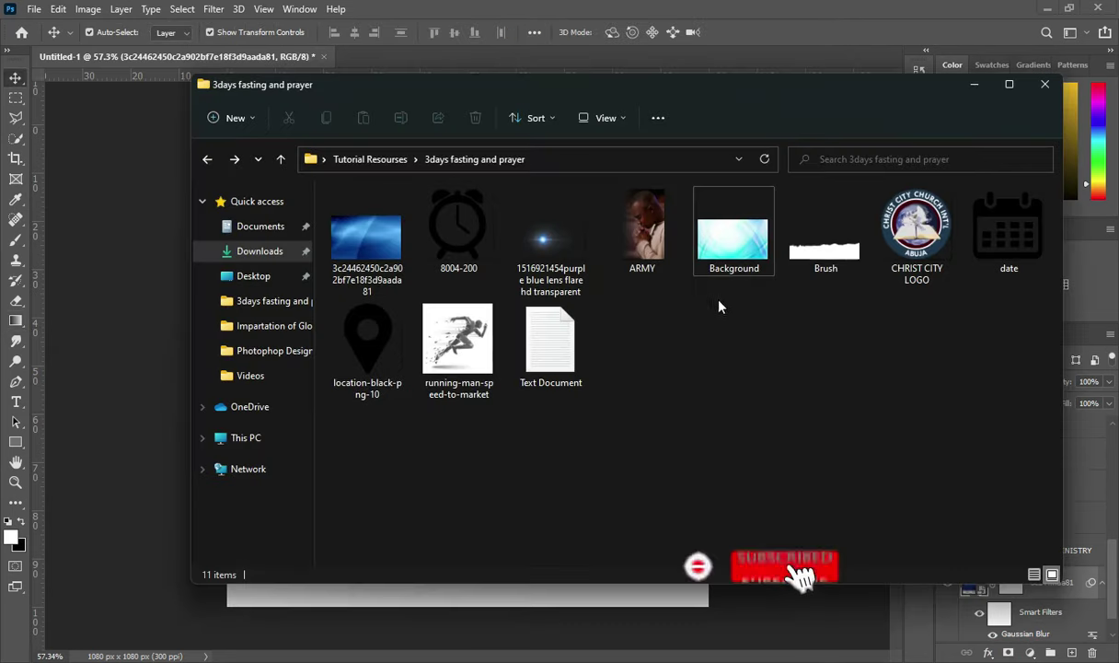
- Place the Background image above the blue wave layer, scaled to about 31.93% and covering the upper half of the canvas
drag(730, 248, 137, 404)
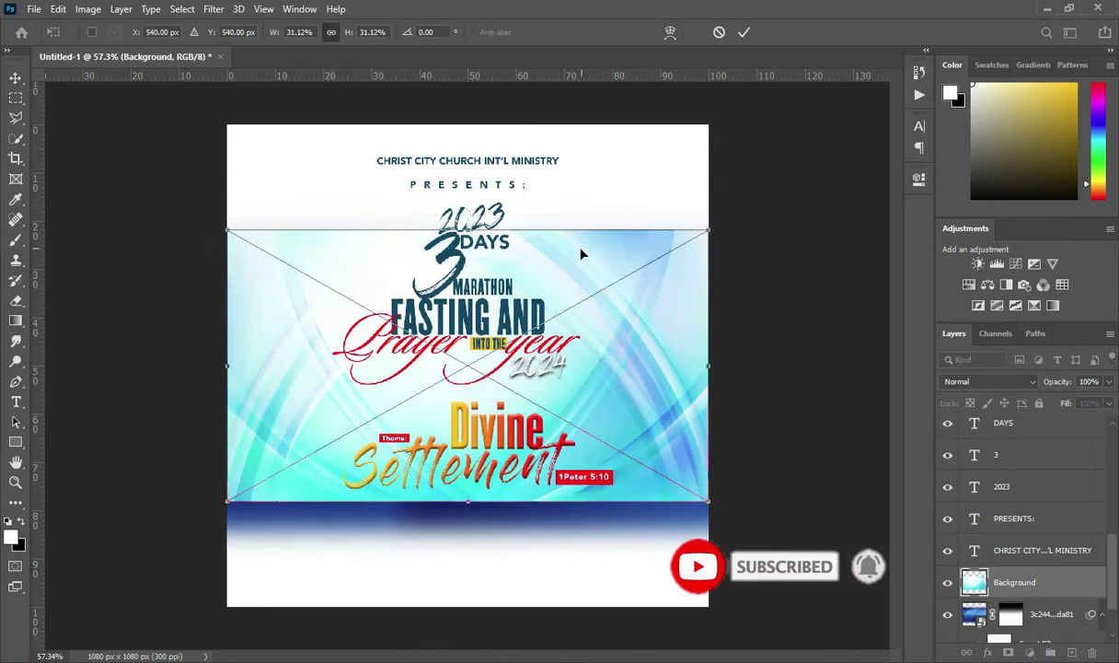
drag(577, 255, 563, 144)
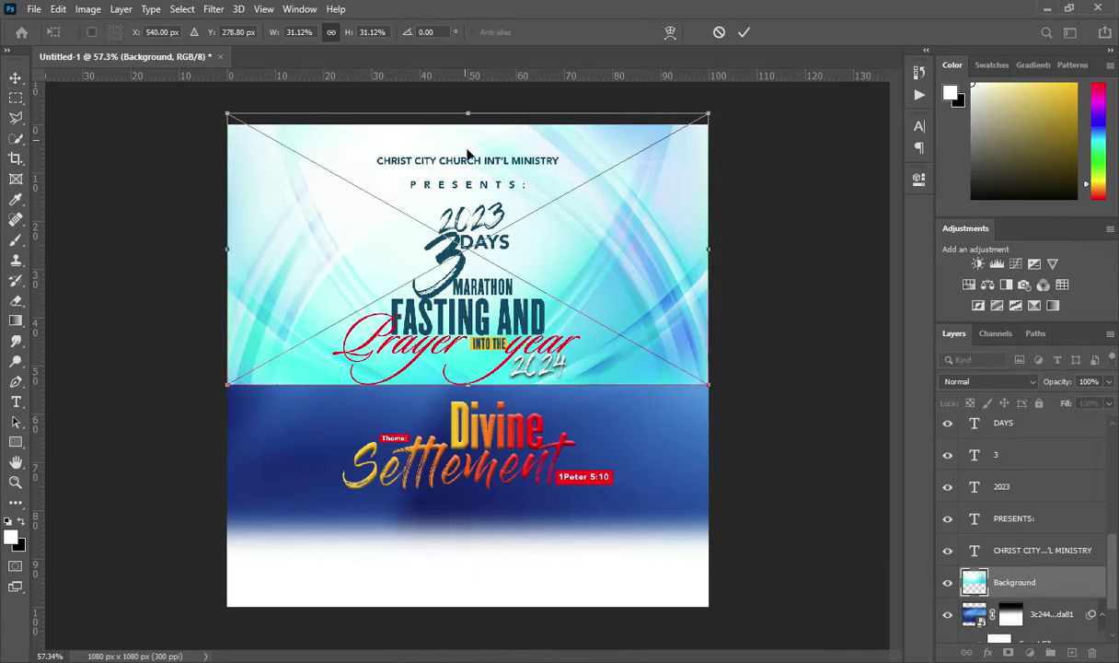
drag(469, 386, 468, 394)
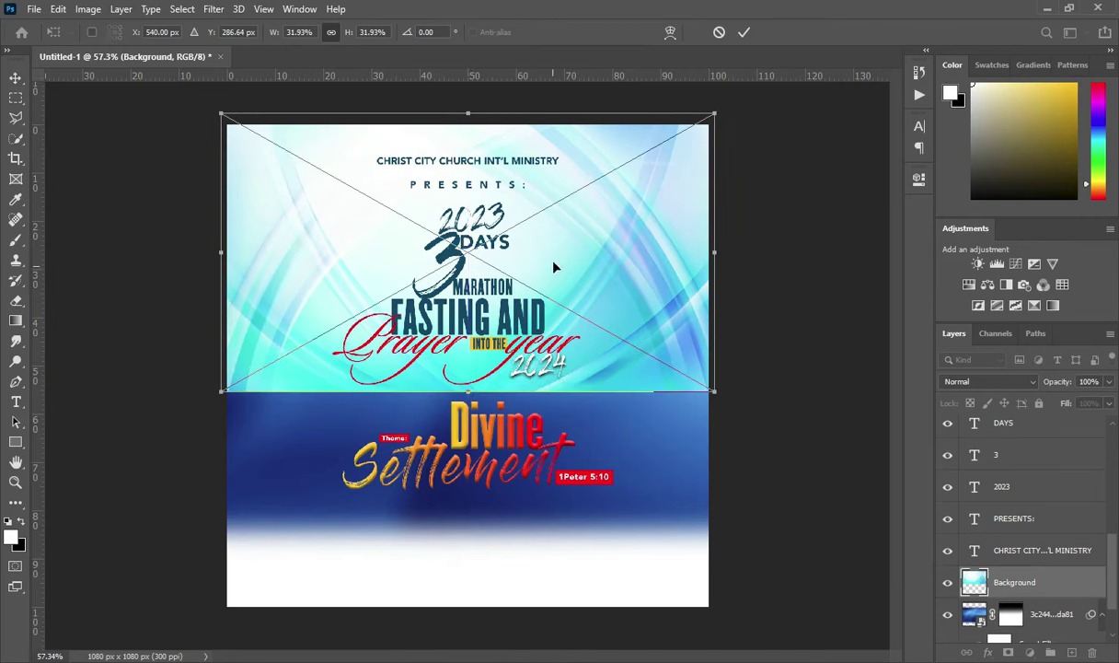
drag(525, 246, 524, 242)
click(744, 32)
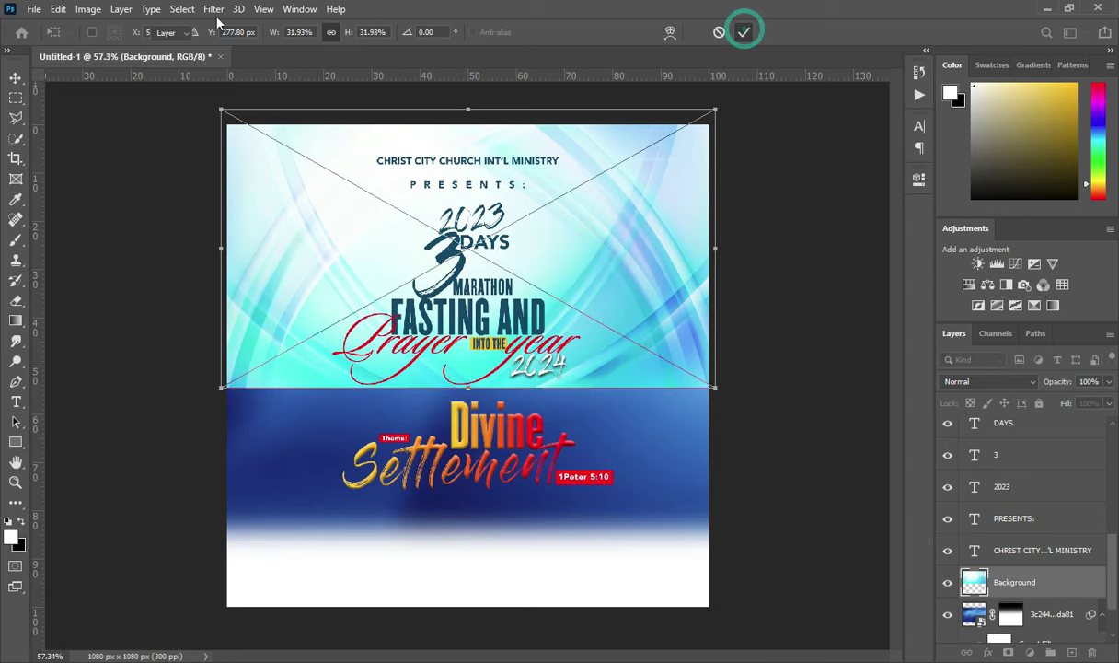
- Apply a Gaussian Blur with a radius of 15.3 pixels to the placed Background image
click(214, 8)
mouse_move(263, 187)
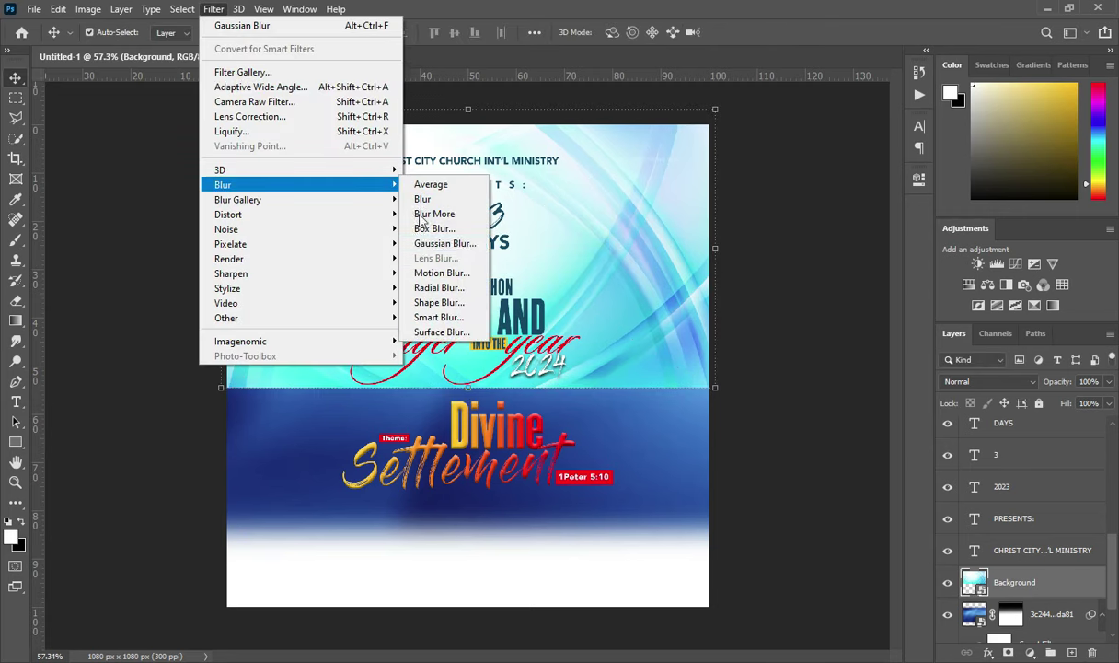
click(433, 243)
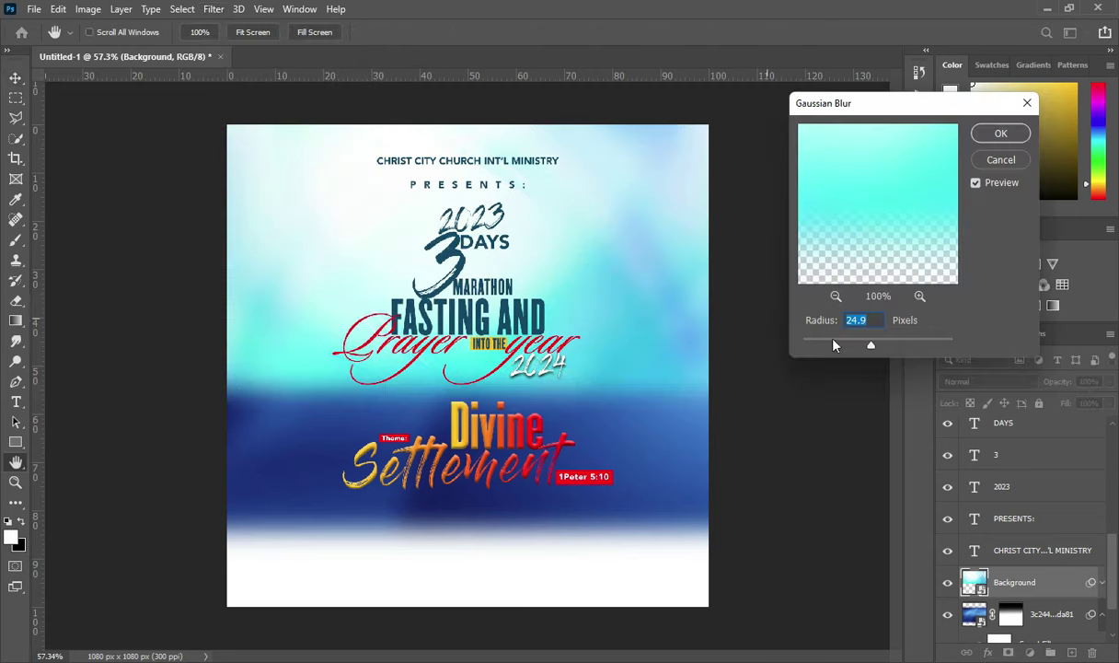
drag(870, 346, 868, 346)
drag(868, 348, 865, 346)
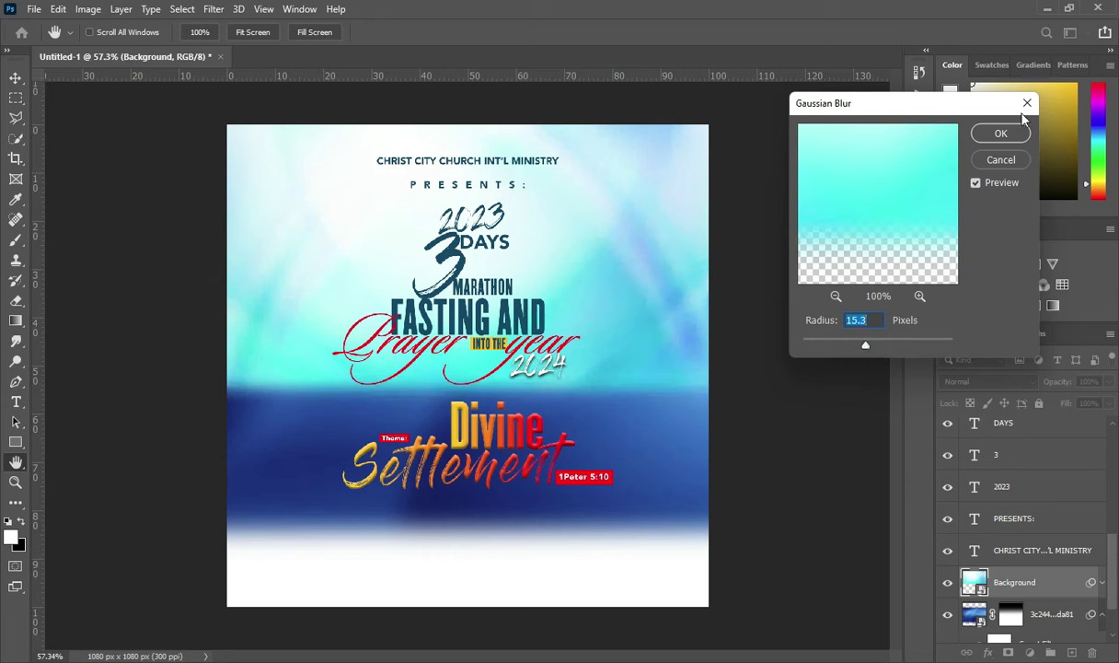
click(1001, 134)
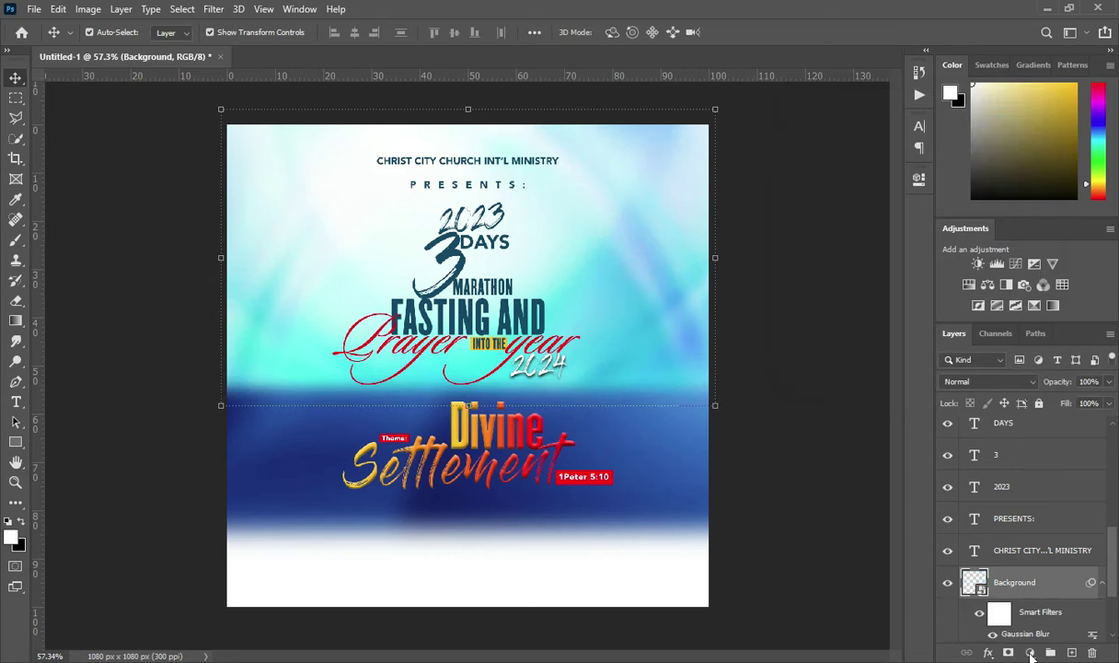
- Add a layer mask to the placed Background image and fade out its lower part with a black-to-transparent linear gradient
click(1100, 584)
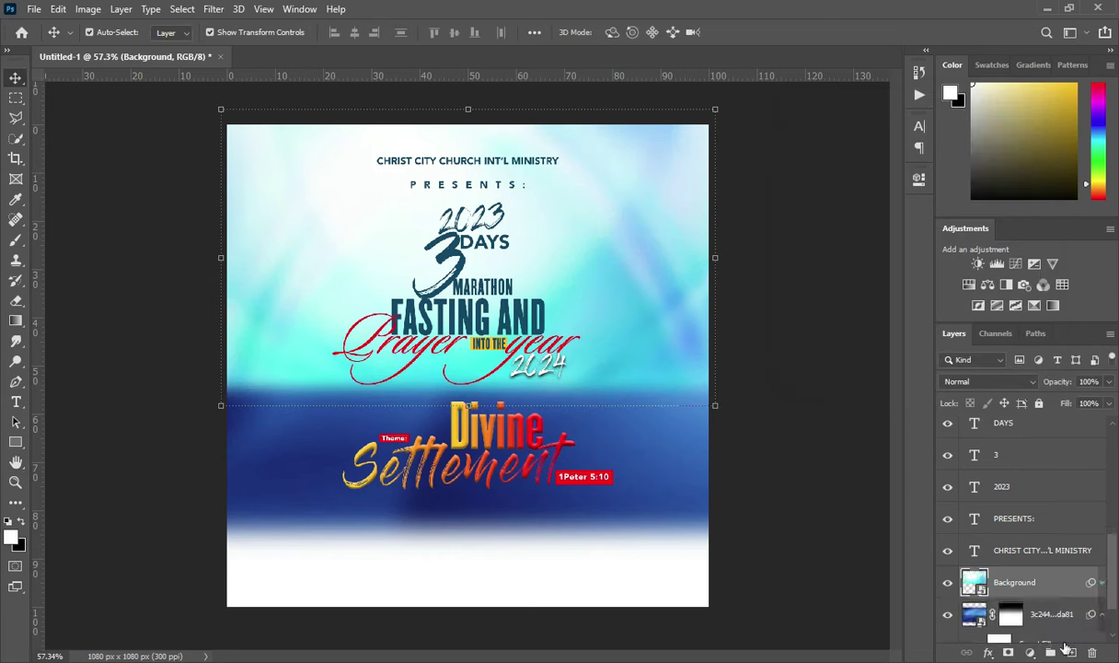
click(1009, 652)
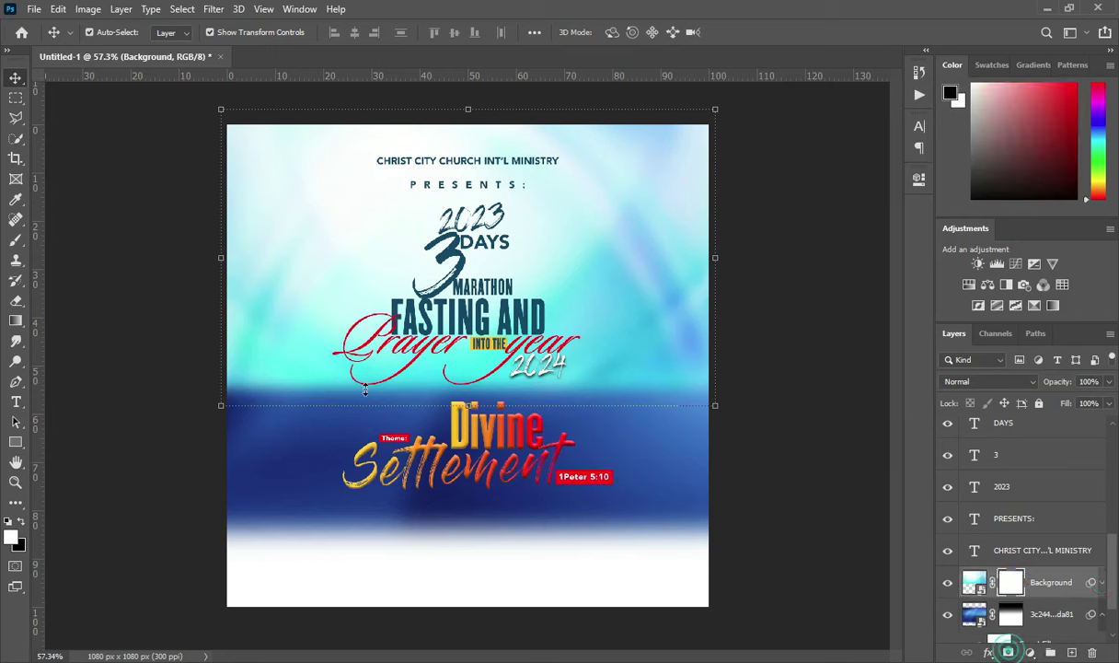
click(16, 320)
drag(446, 419, 439, 298)
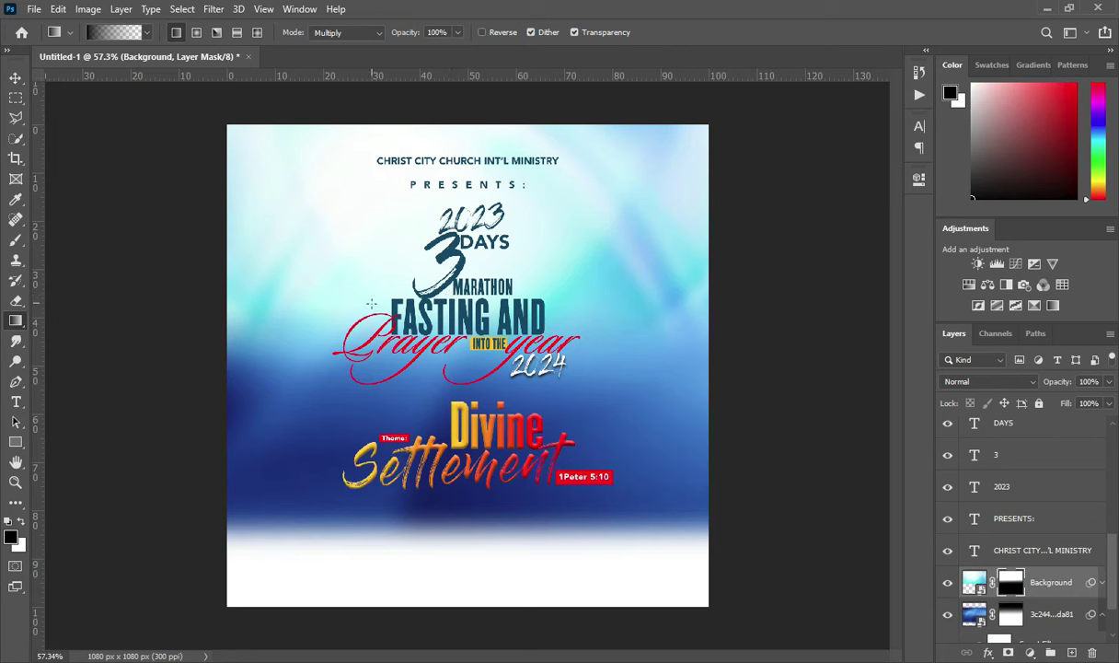
- Enlarge the placed Background image to about 115.79%, extending it downward and past both canvas sides
key(v)
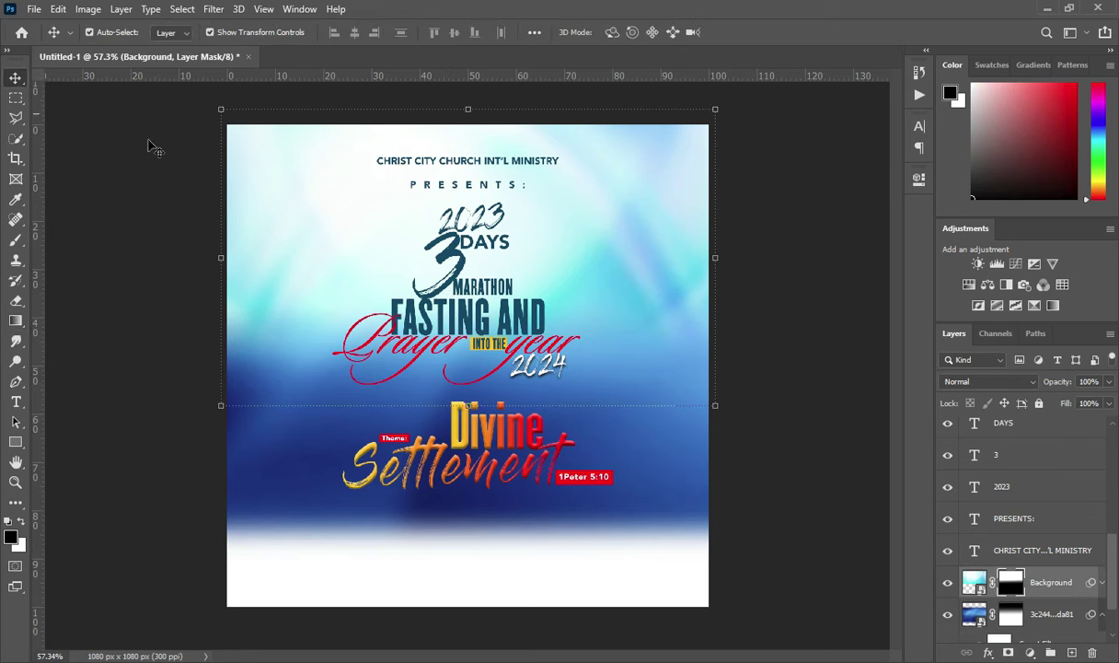
drag(467, 405, 469, 433)
drag(511, 384, 511, 385)
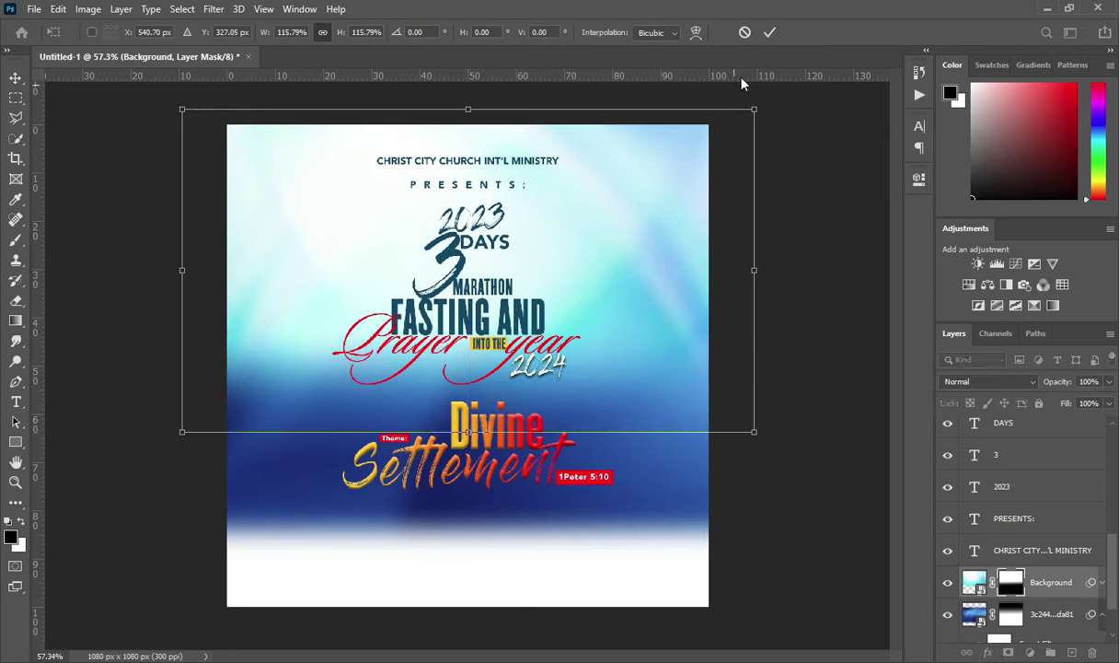
click(771, 32)
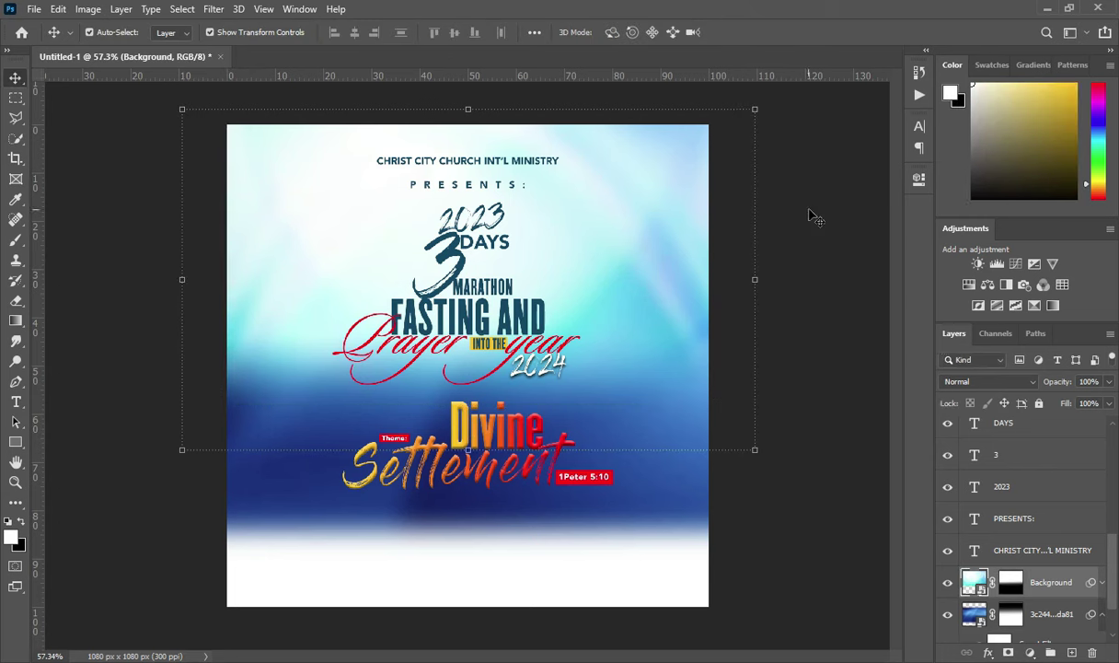
- Move the 1Peter 5:10 text and Rectangle 3 layers into Group 1 and collapse the group
scroll(1044, 474, up, 5)
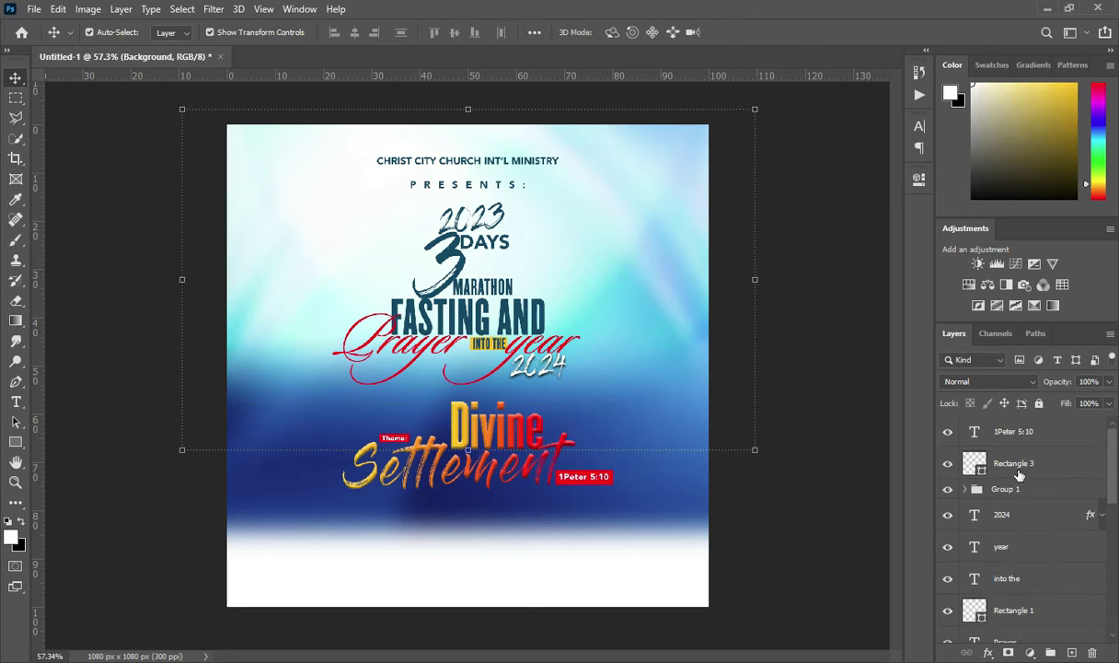
click(1012, 491)
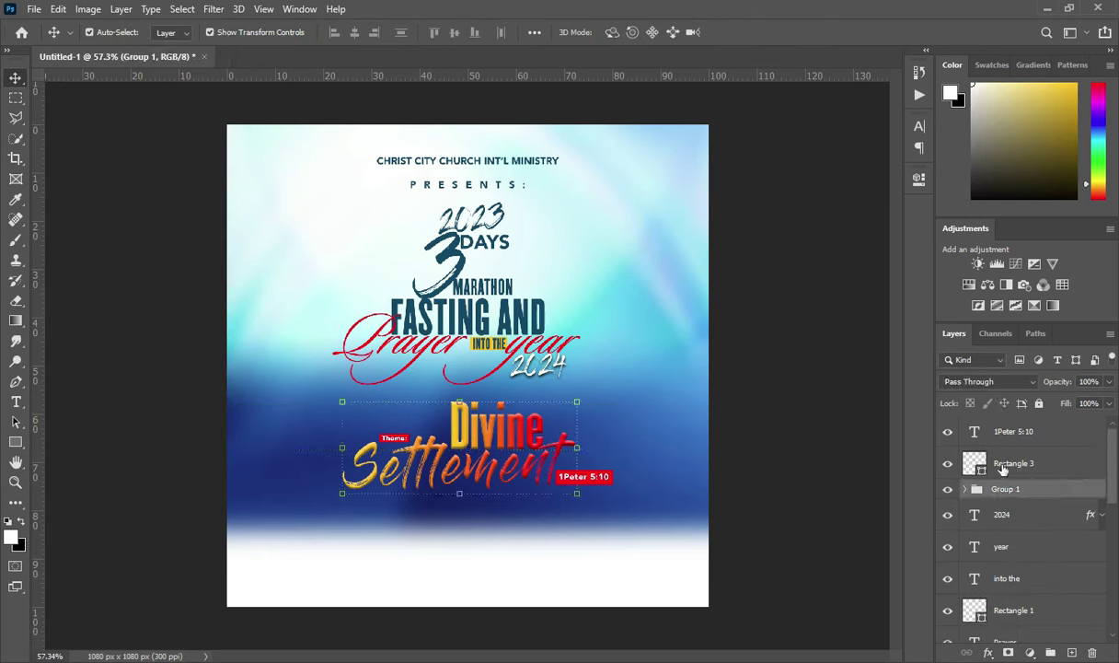
click(965, 488)
click(1012, 432)
shift+click(1011, 463)
drag(1010, 463, 1015, 497)
click(965, 424)
- Nudge Group 1 straight down so the Divine Settlement title sits near the lower edge of the blue area
key(Down)
key(Down)
key(Down)
key(Down)
key(Down)
key(Down)
key(Down)
key(Down)
key(Down)
key(Down)
key(Down)
key(Down)
key(Down)
key(Down)
key(Down)
key(Down)
key(Down)
key(Down)
key(Down)
key(Down)
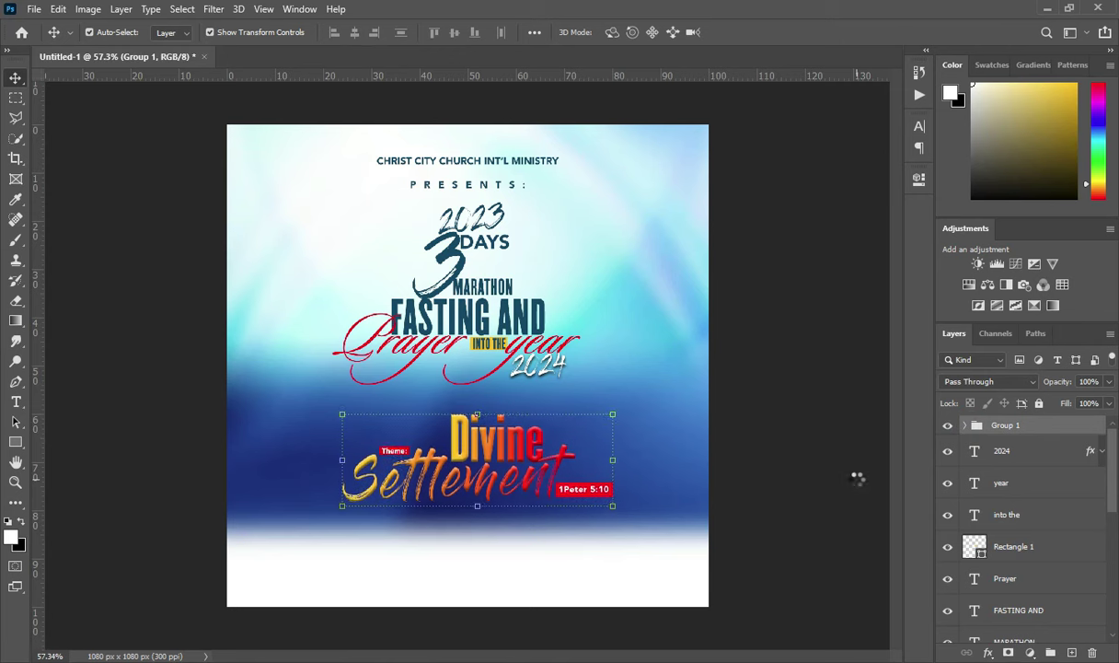
key(Down)
key(Down)
key(Down)
key(Down)
key(Down)
key(Down)
key(Down)
key(Down)
key(Down)
key(Down)
key(Down)
key(Down)
key(Down)
key(Down)
key(Down)
key(Down)
key(Down)
key(Down)
key(Down)
key(Down)
key(Down)
key(Down)
key(Down)
- Select the layers from 2024 through MARATHON and enlarge them together, extending downward toward the Divine Settlement title
click(1014, 453)
scroll(1017, 483, down, 3)
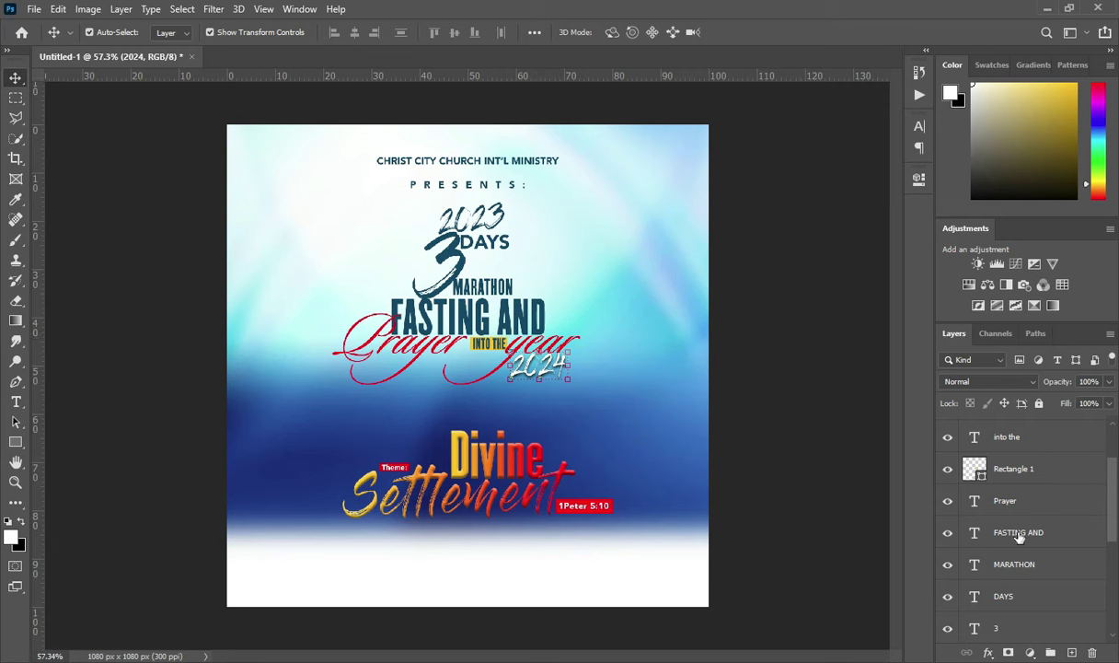
shift+click(1024, 568)
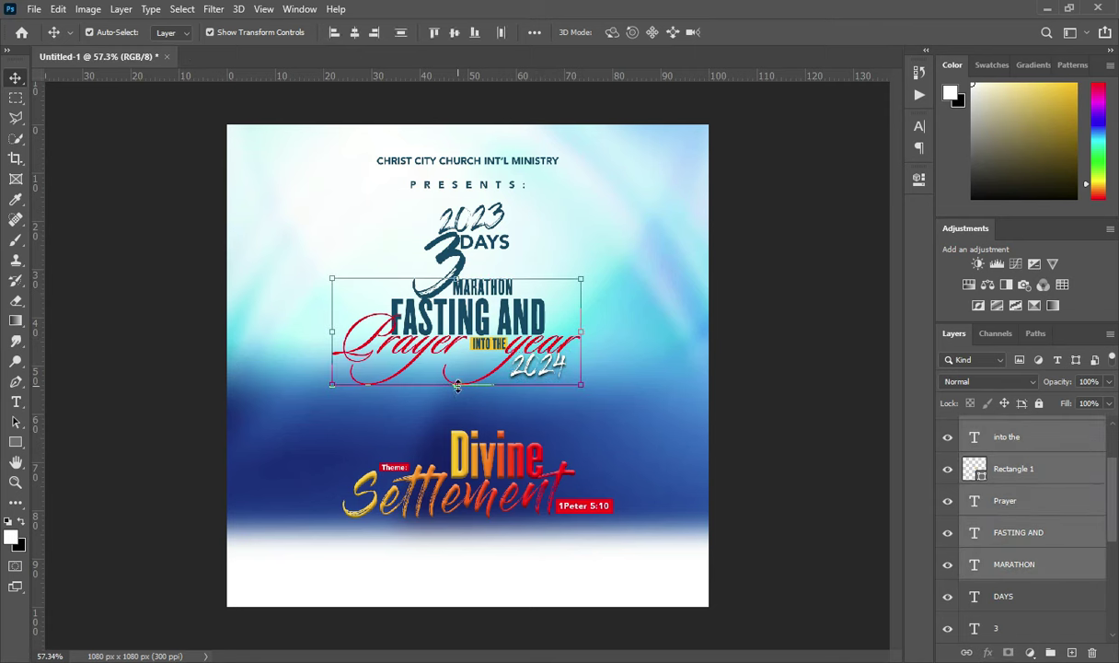
key(ctrl+t)
click(457, 385)
drag(458, 386, 457, 411)
click(769, 32)
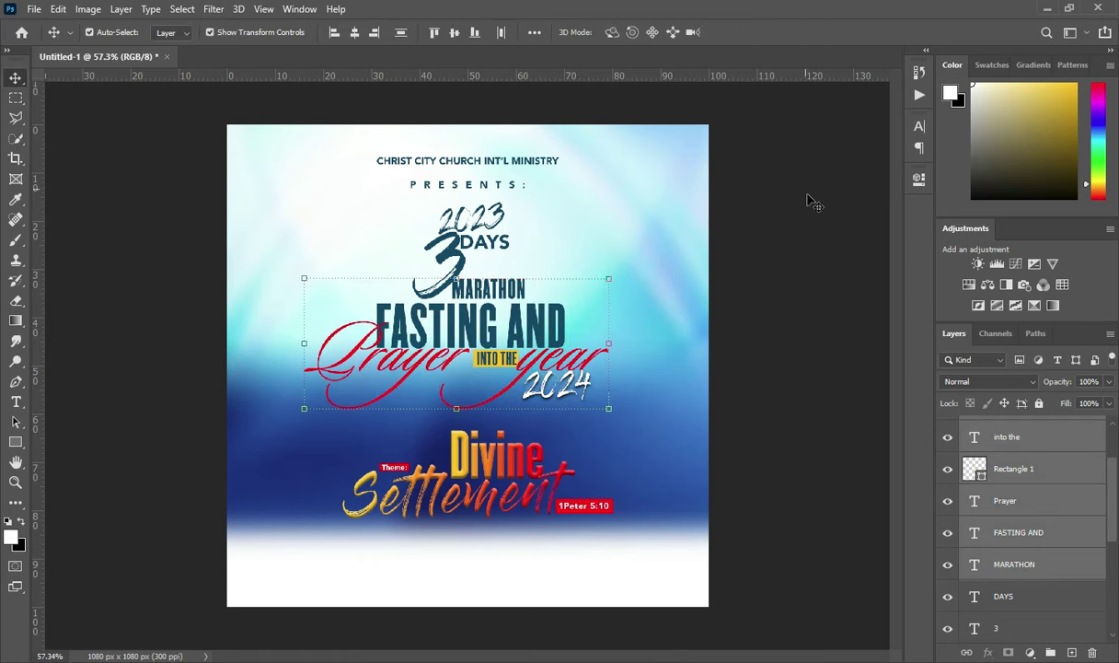
- Shift the placed Background image down slightly and enlarge it to about 108.40%
click(653, 304)
drag(596, 206, 594, 225)
drag(441, 462, 441, 491)
click(769, 32)
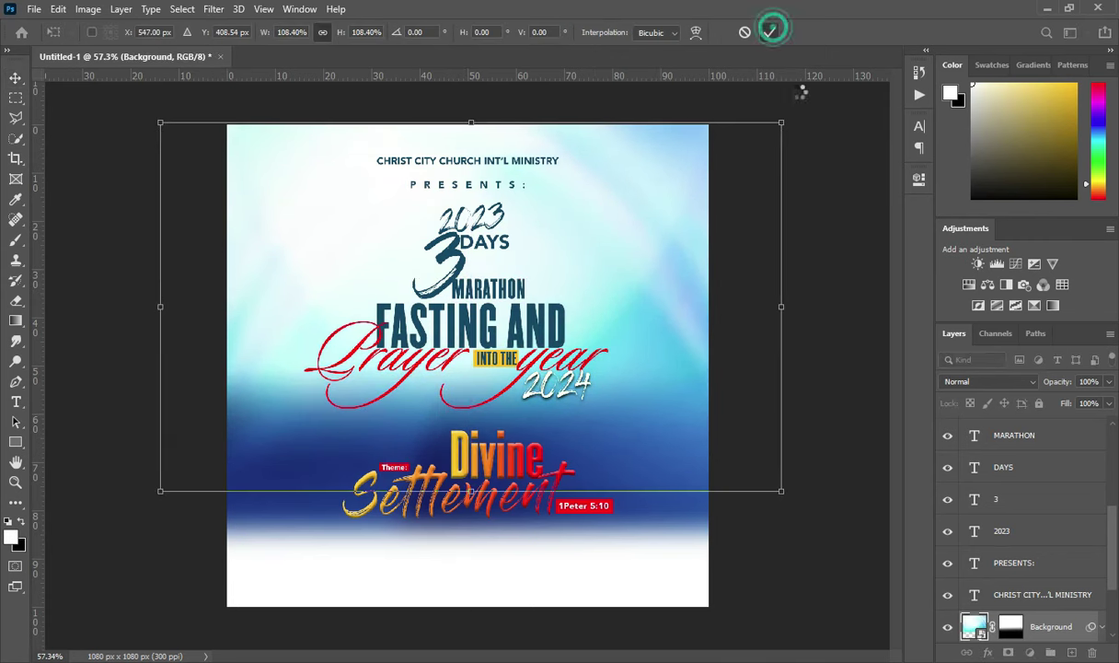
- Place the torn-paper Brush image directly above the placed Background image, with its torn edge just below the theme title
click(432, 555)
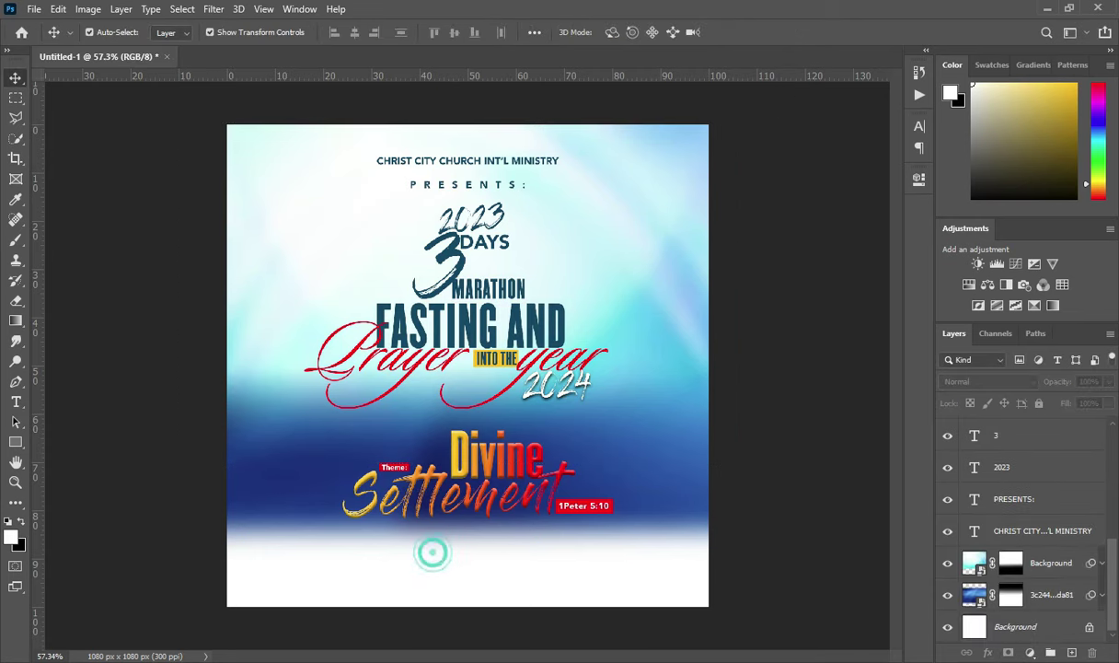
click(1035, 568)
click(597, 659)
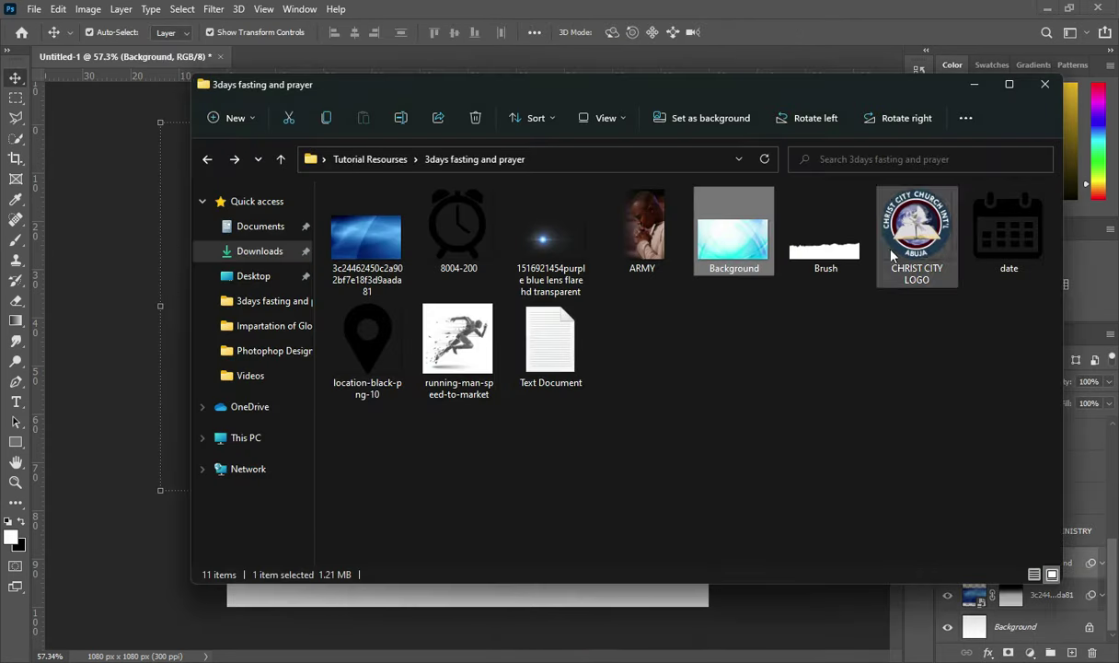
click(826, 241)
mouse_move(825, 241)
mouse_down()
mouse_move(856, 251)
mouse_move(789, 417)
mouse_move(757, 624)
mouse_move(710, 579)
mouse_move(535, 556)
mouse_up()
mouse_move(540, 413)
mouse_down()
mouse_move(532, 582)
mouse_move(542, 613)
mouse_up()
click(815, 370)
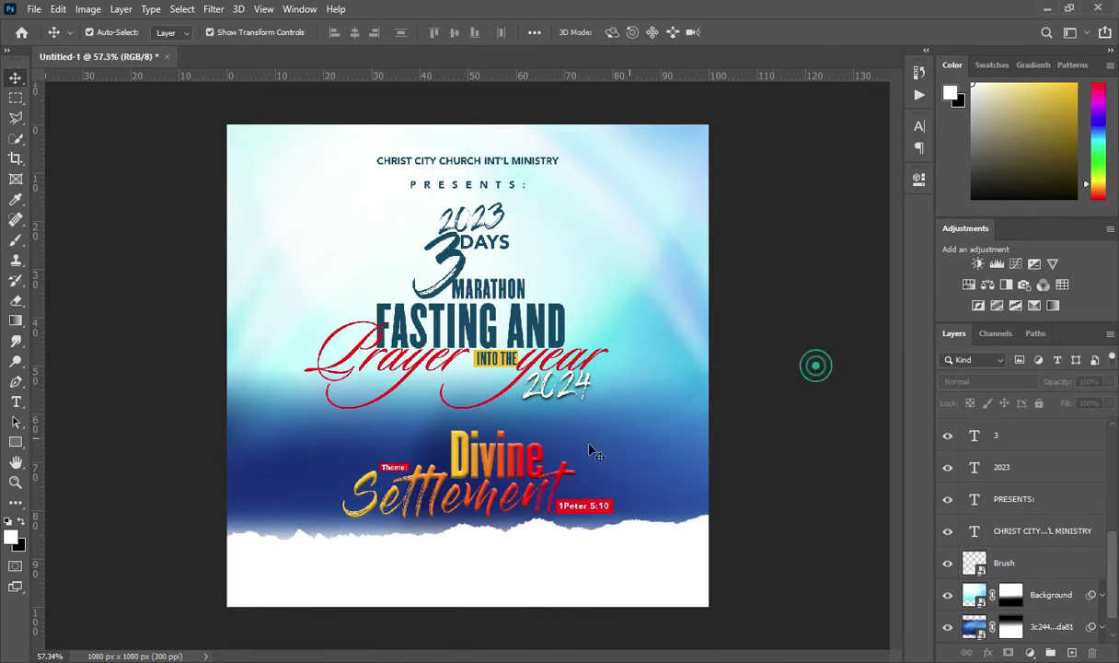
- Place the ARMY image between the Background image and Brush layers, scaled to about 51% at the canvas's right side
scroll(1049, 567, down, 1)
click(1052, 568)
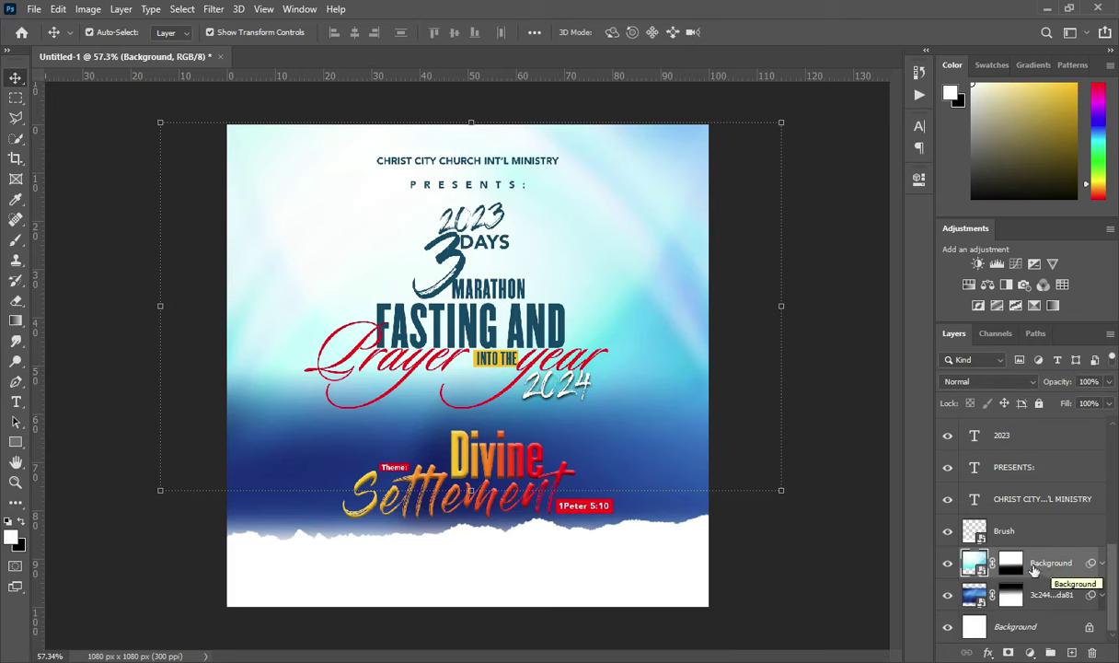
key(alt+Tab)
click(644, 241)
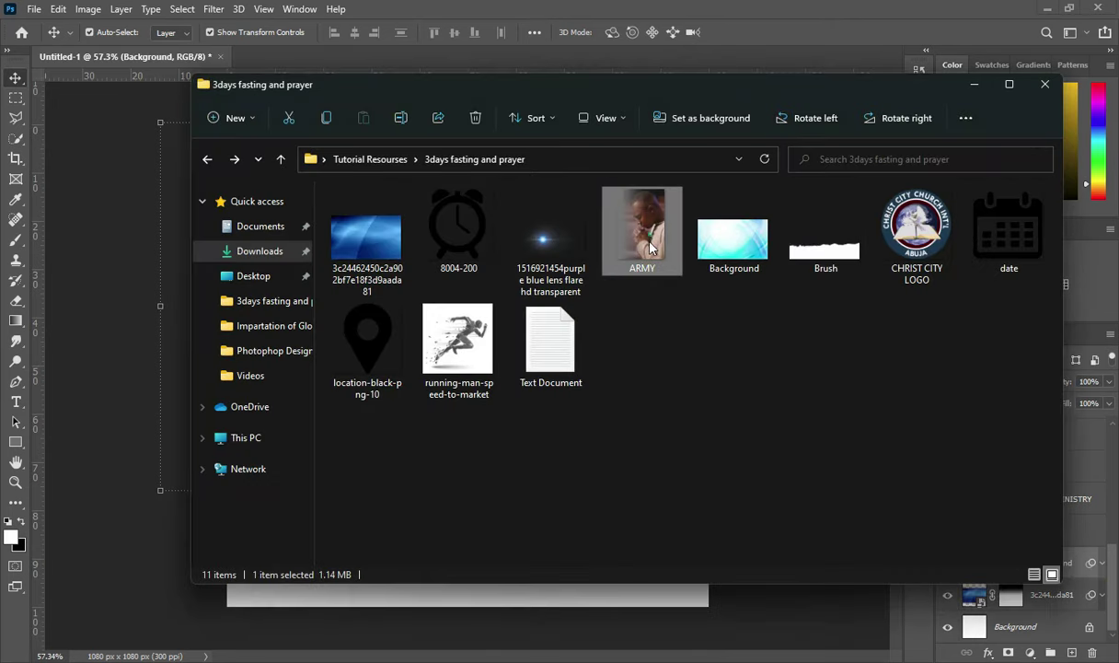
click(750, 611)
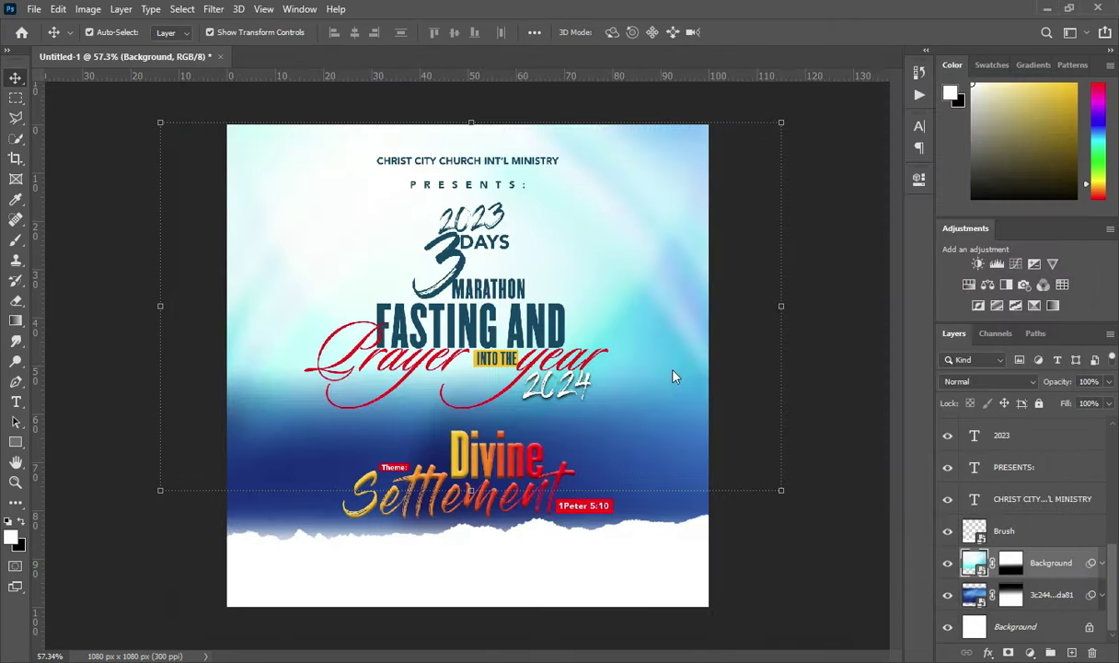
drag(598, 285, 690, 287)
drag(416, 137, 466, 212)
drag(451, 608, 502, 536)
drag(501, 202, 516, 226)
drag(626, 256, 627, 250)
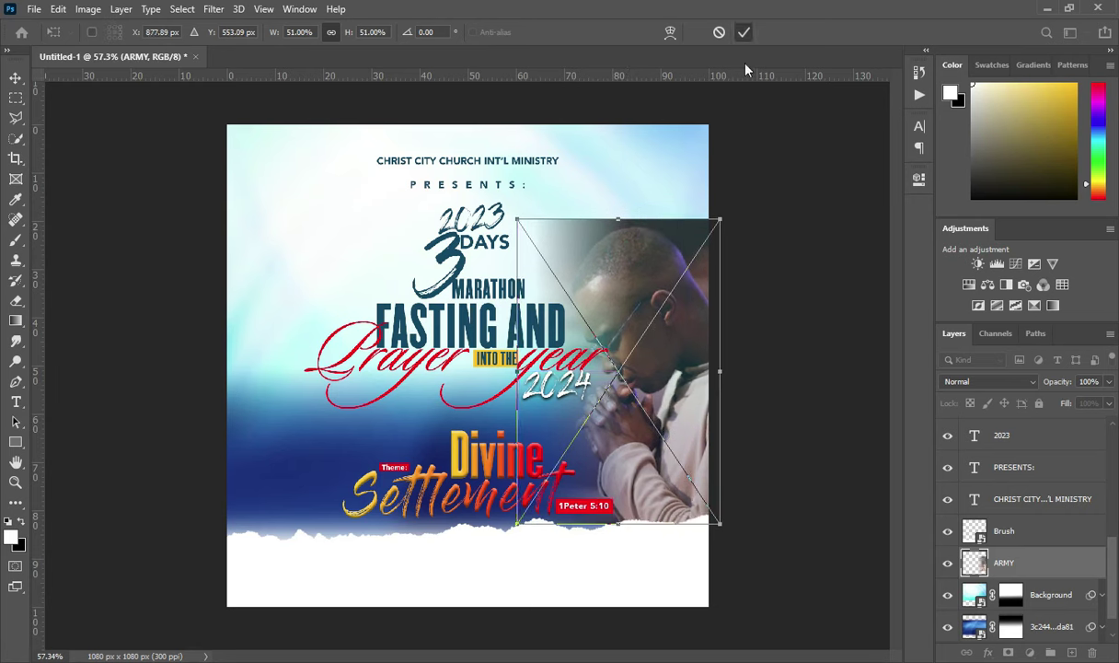
click(744, 32)
- Set the ARMY layer's blend mode to Soft Light and add a layer mask to it
click(990, 381)
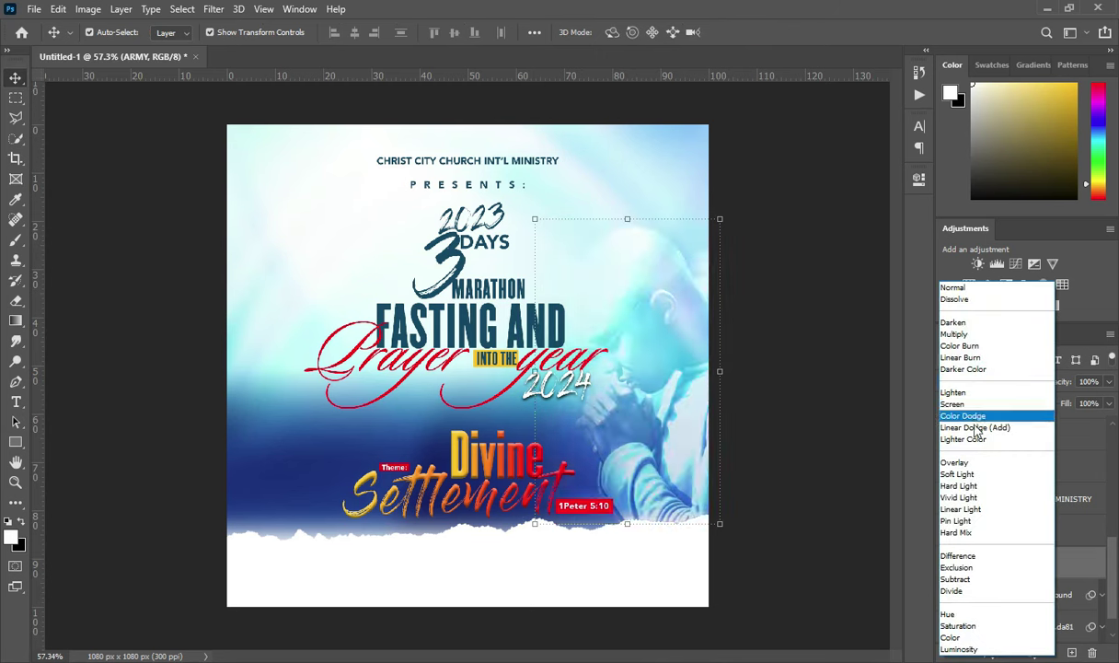
click(968, 474)
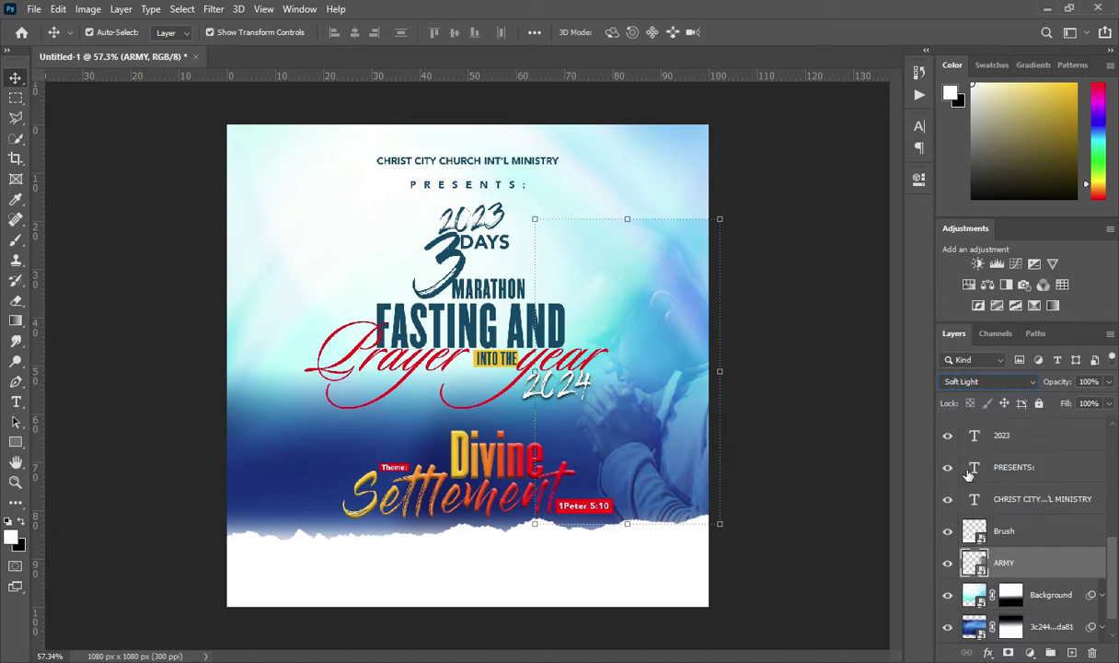
click(1040, 594)
click(1016, 567)
click(1008, 652)
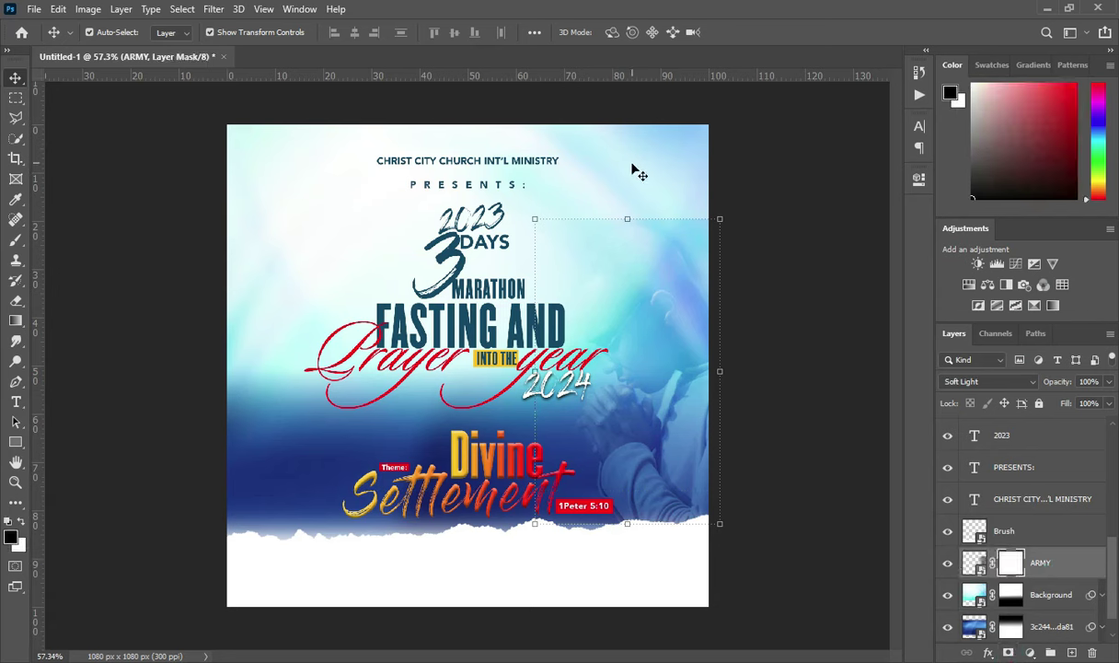
- Choose the Soft Round brush from General Brushes for painting on the ARMY layer mask
key(b)
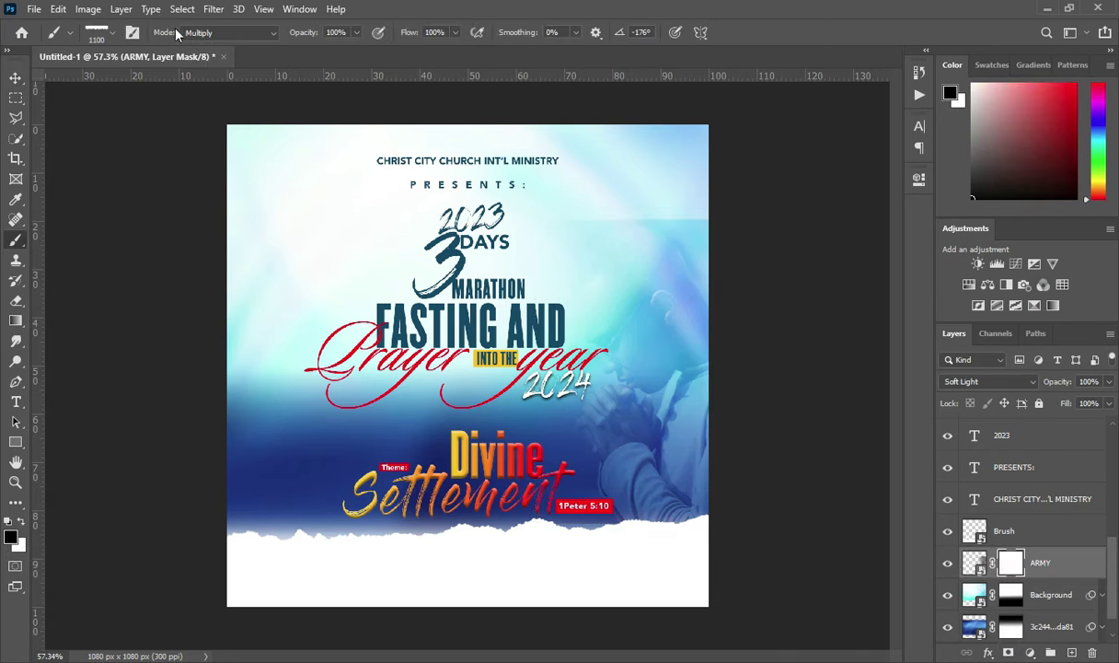
click(111, 34)
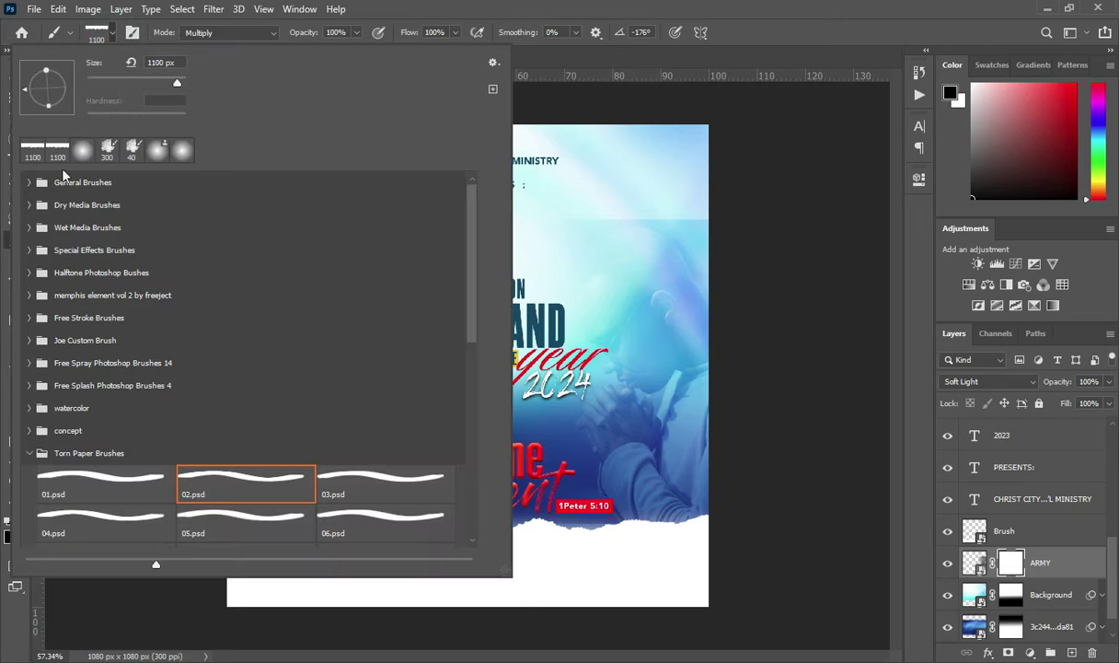
click(29, 182)
click(92, 207)
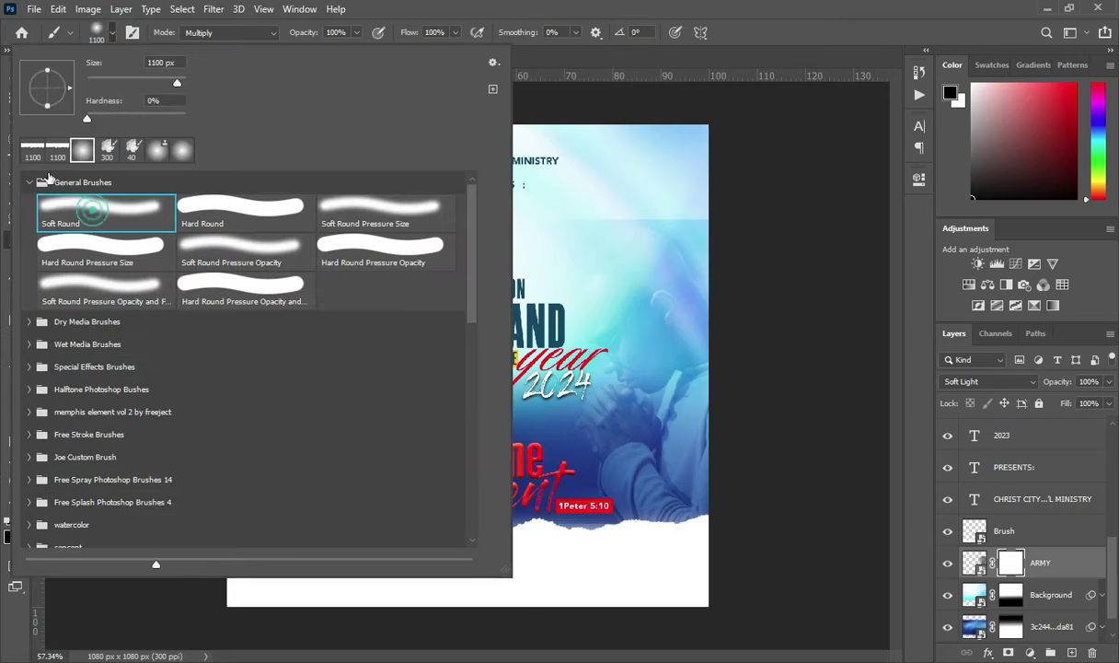
click(31, 182)
click(111, 32)
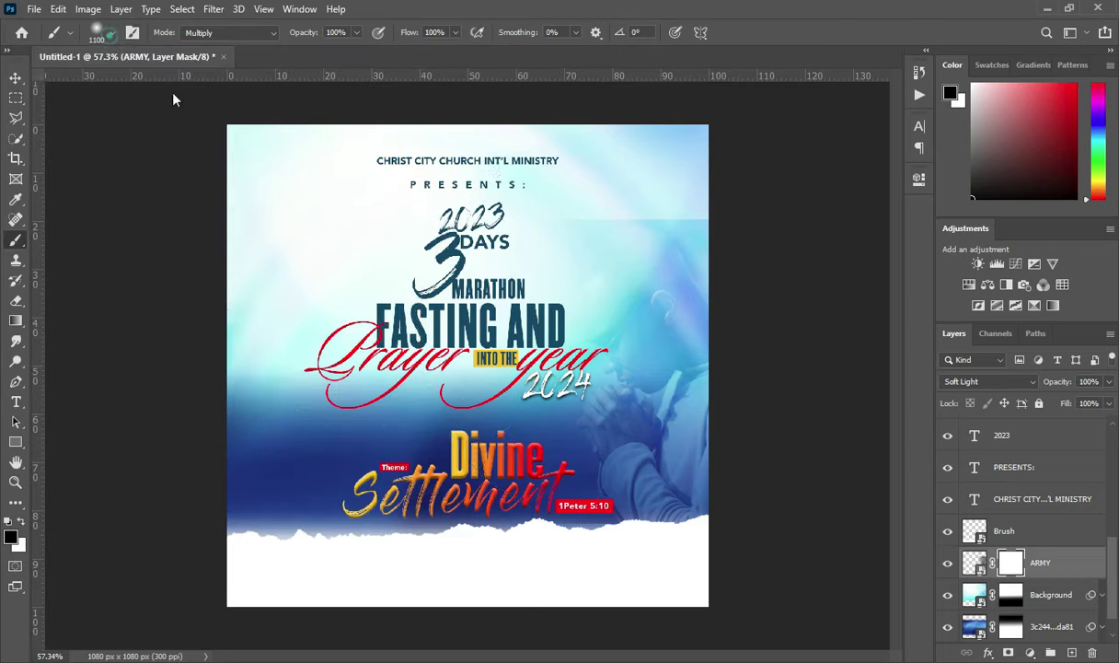
- Reduce the brush size to 150 and paint black on the ARMY mask over the image's hard upper edge
key(bracketleft)
key(bracketleft)
key(bracketleft)
key(bracketleft)
key(bracketleft)
key(bracketleft)
key(bracketleft)
key(bracketleft)
key(bracketleft)
key(bracketleft)
key(bracketleft)
key(bracketleft)
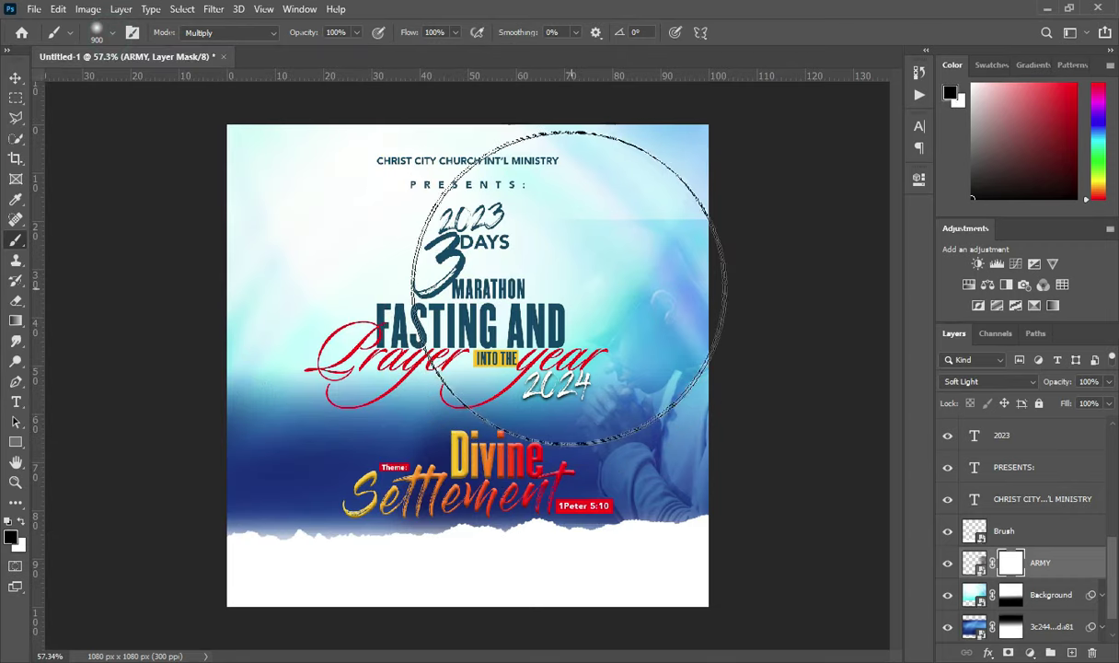
mouse_move(563, 198)
mouse_down()
mouse_move(714, 197)
mouse_move(507, 194)
mouse_up()
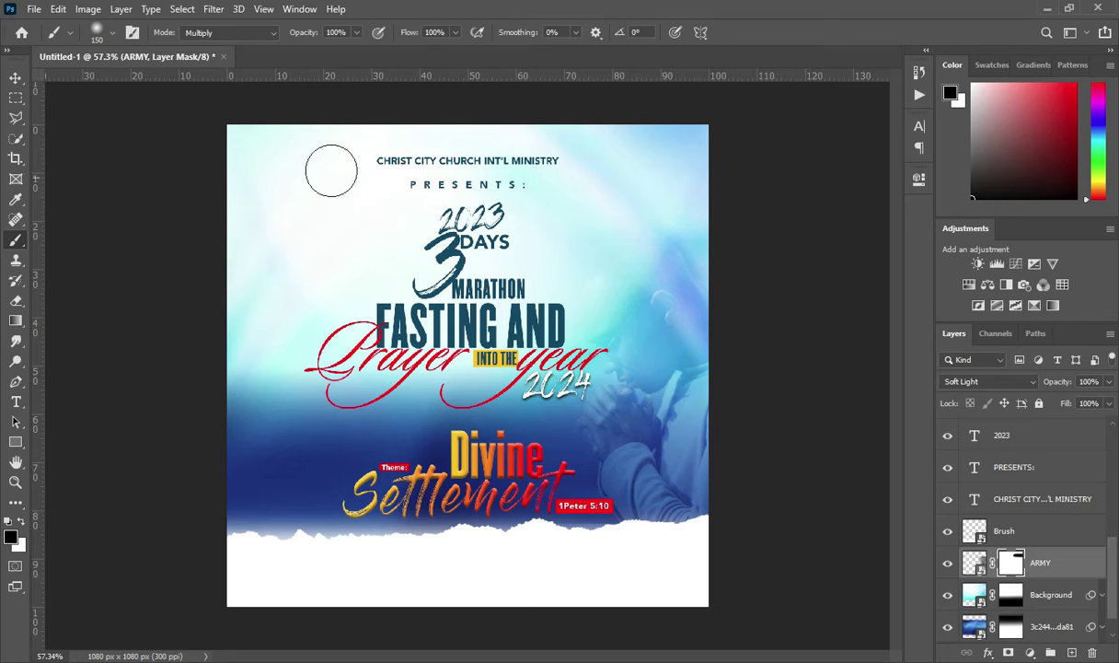
click(14, 79)
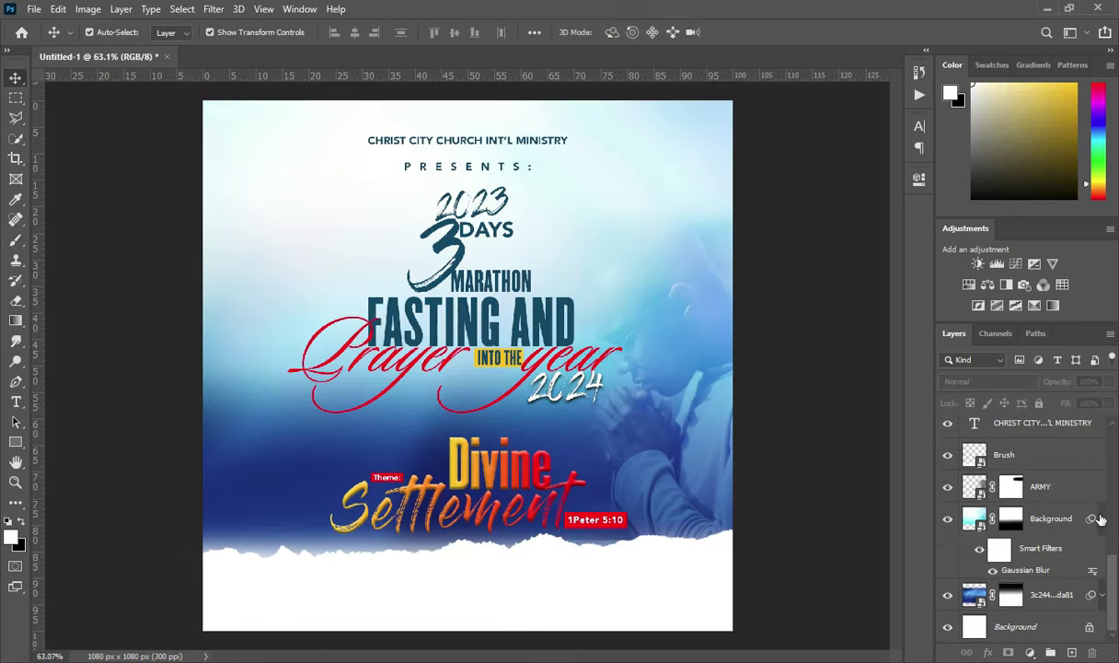
- Place the running-man-speed-to-market image directly above the ARMY layer, scaled to about 19% in the canvas's upper-left area
click(1101, 516)
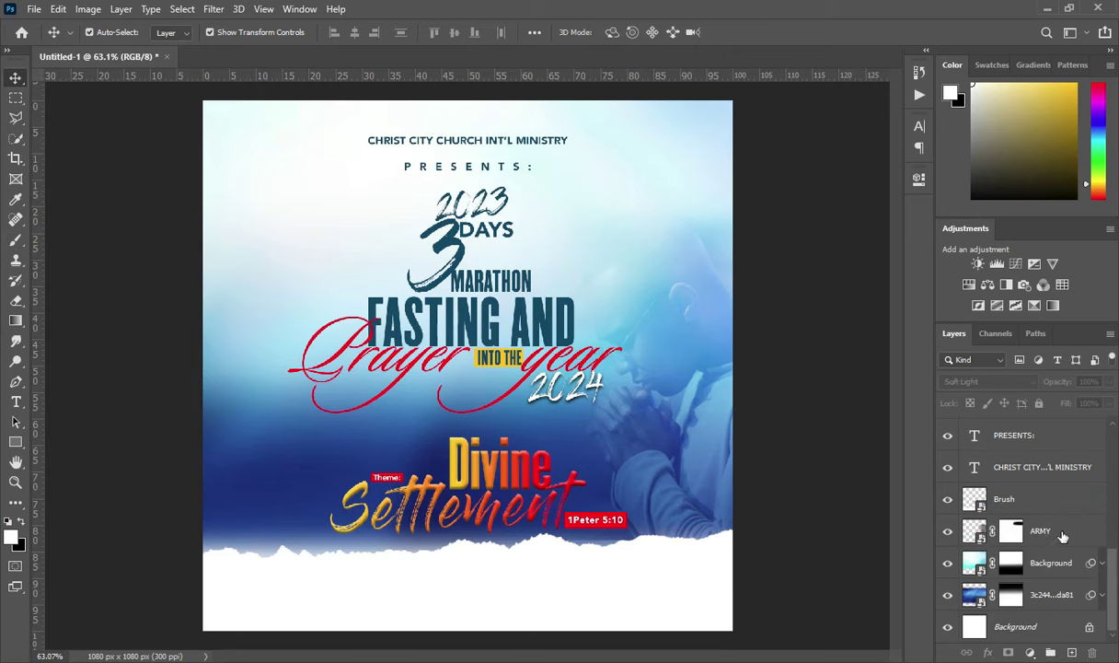
click(1060, 532)
key(alt+Tab)
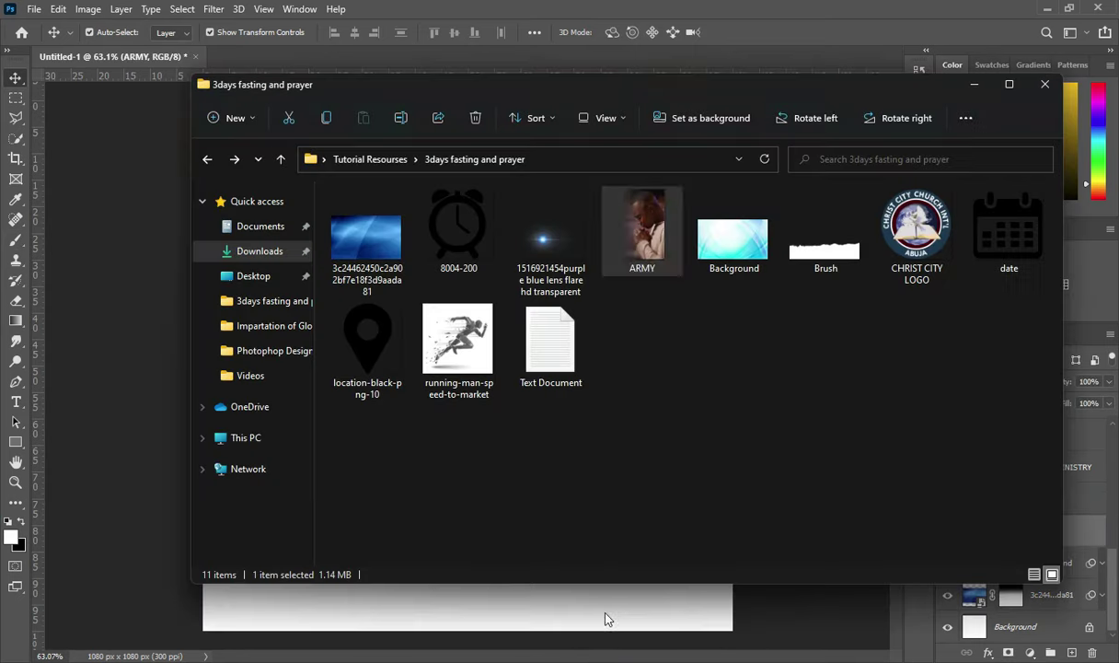
click(453, 345)
drag(453, 350, 416, 359)
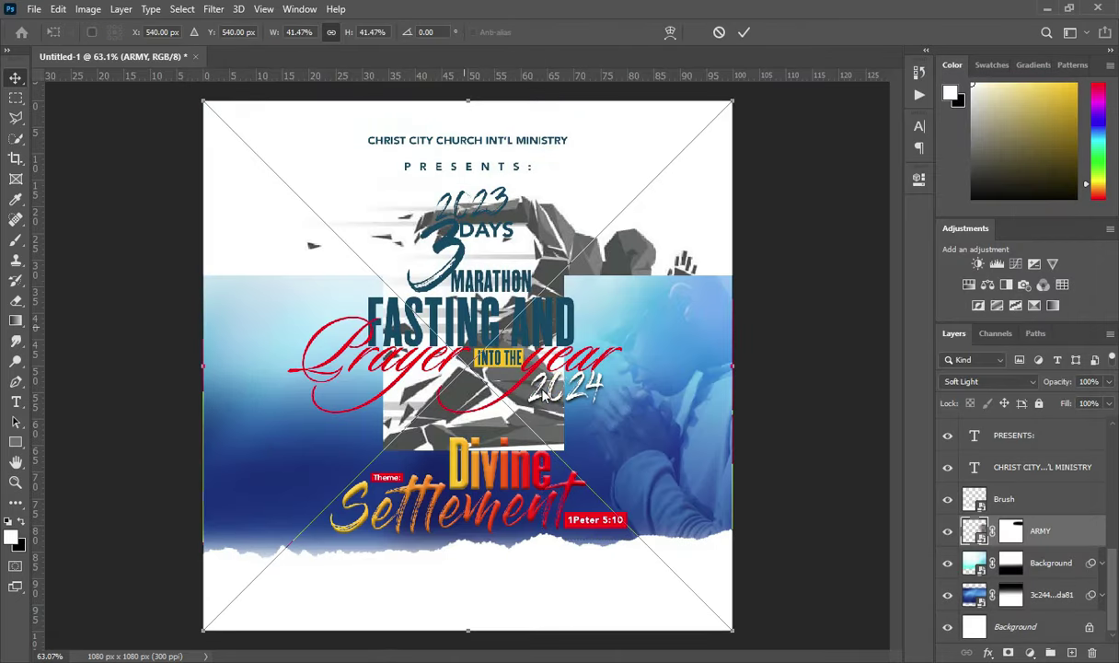
drag(733, 631, 432, 343)
mouse_move(325, 279)
mouse_down()
mouse_move(319, 267)
mouse_move(324, 284)
mouse_up()
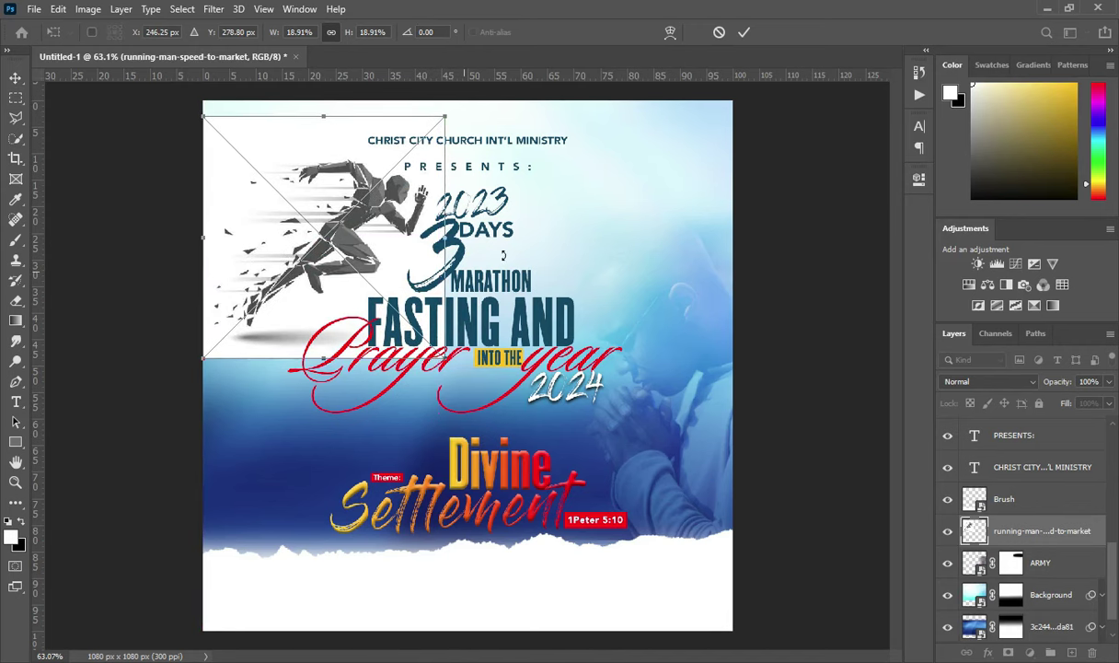
click(739, 34)
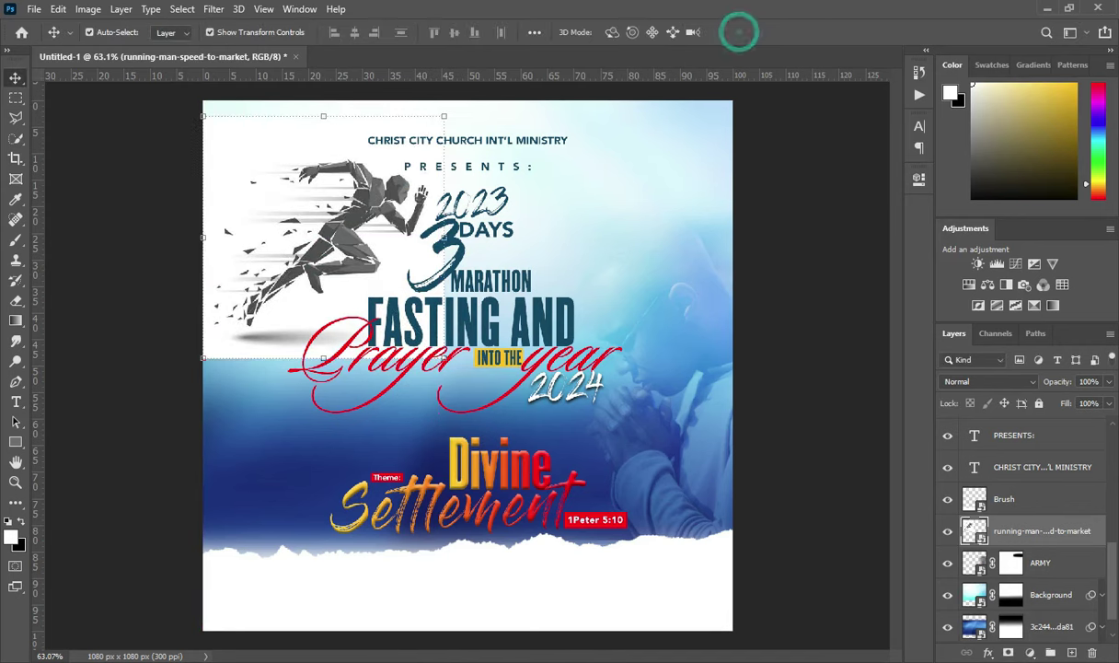
- Set the running-man layer's blend mode to Linear Burn and its opacity to 7%
click(996, 383)
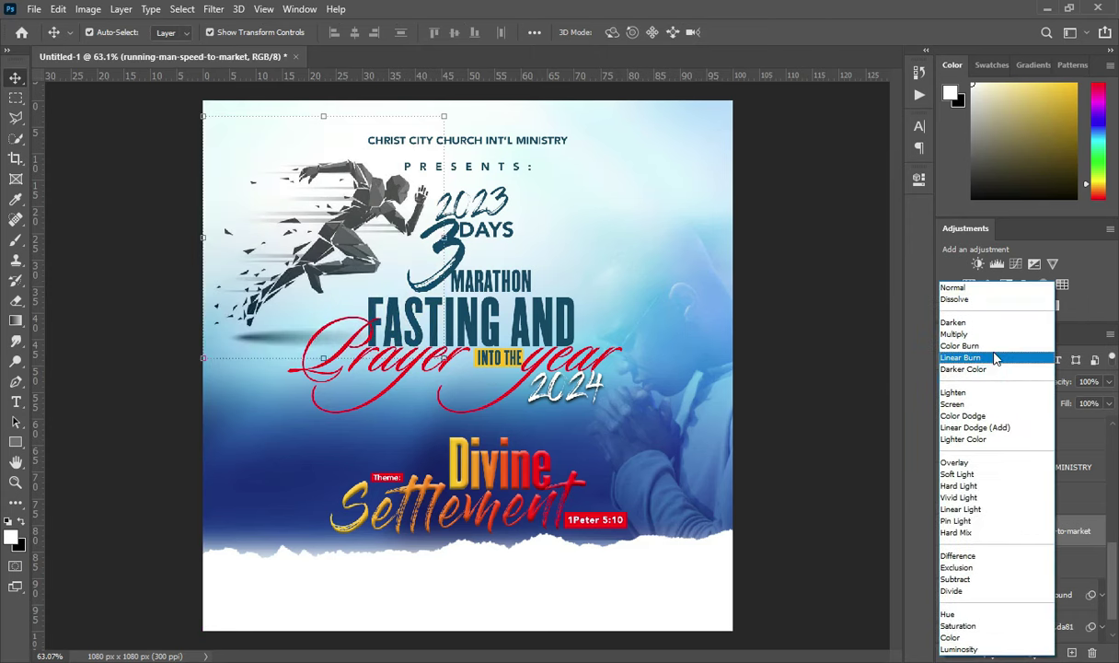
click(985, 361)
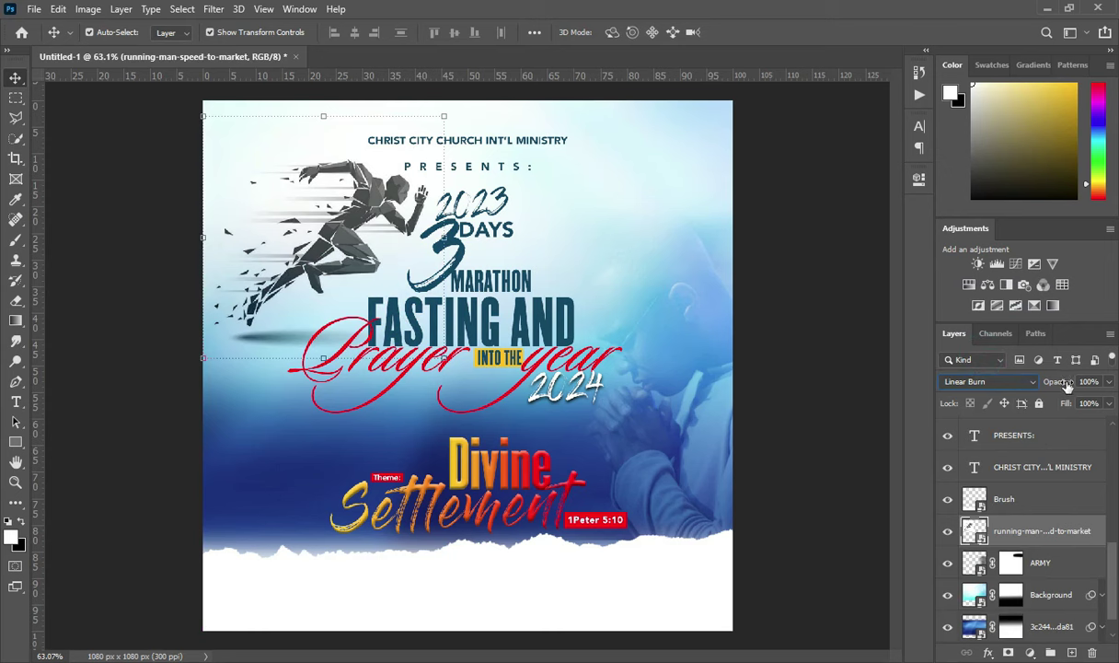
drag(1066, 387, 855, 353)
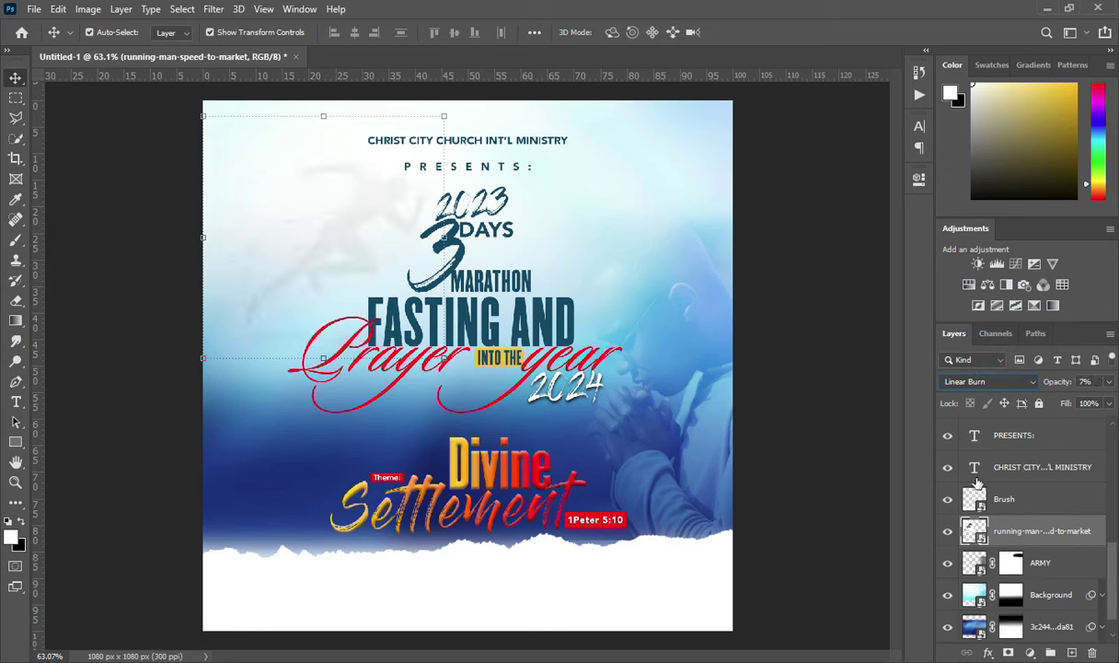
- Add a layer mask to the running-man layer and paint black around the image's edges with the 150 px soft brush
click(1009, 652)
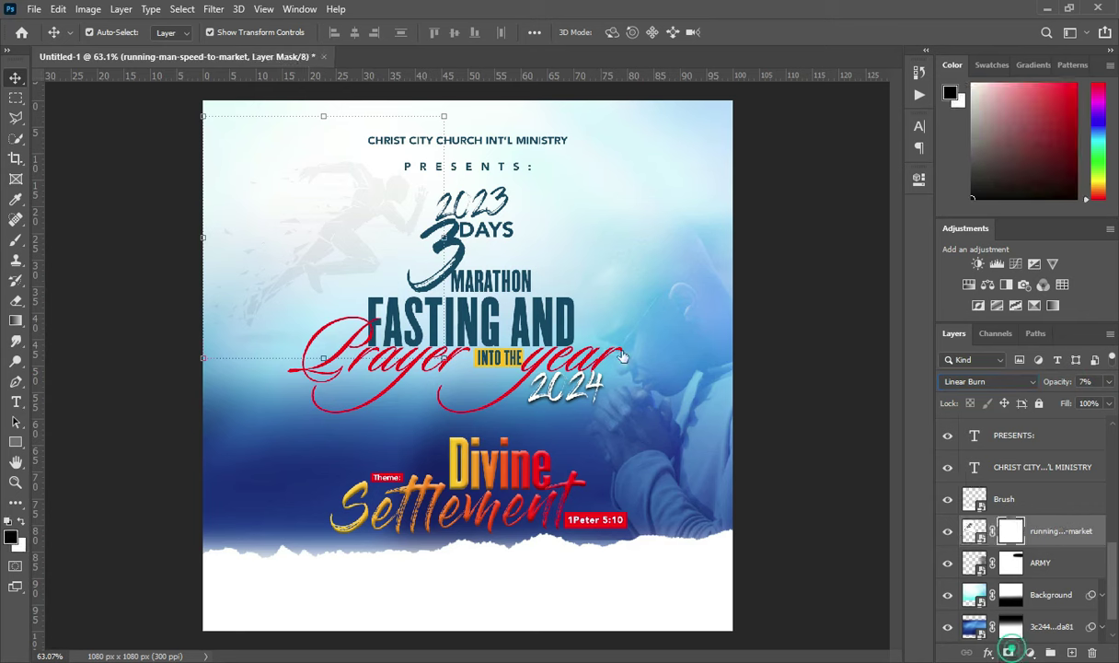
key(b)
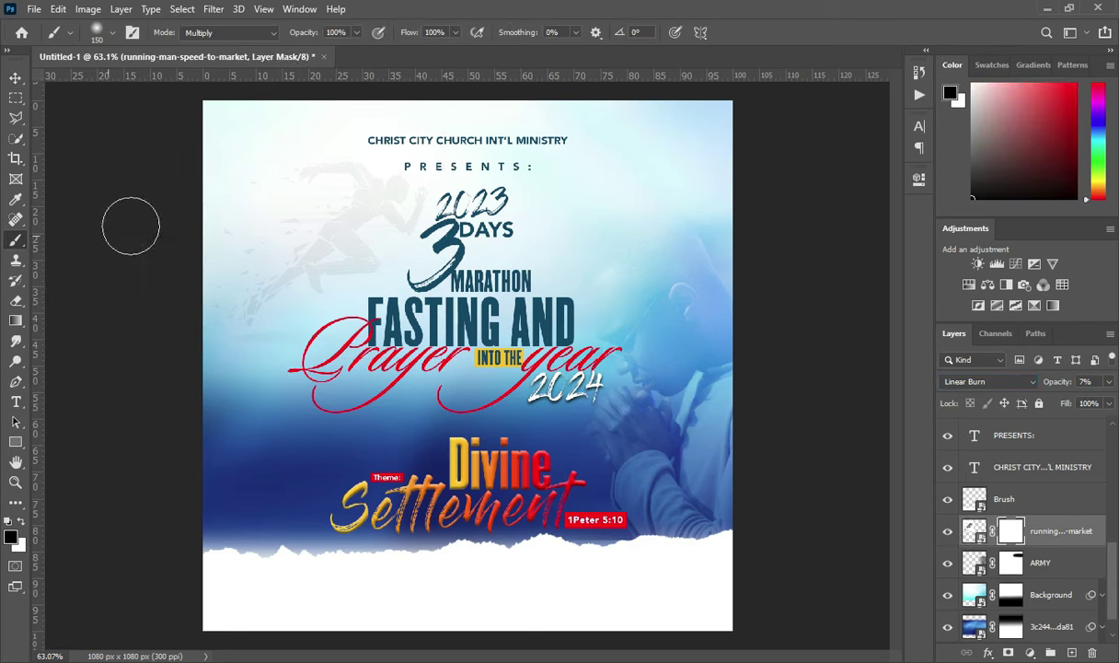
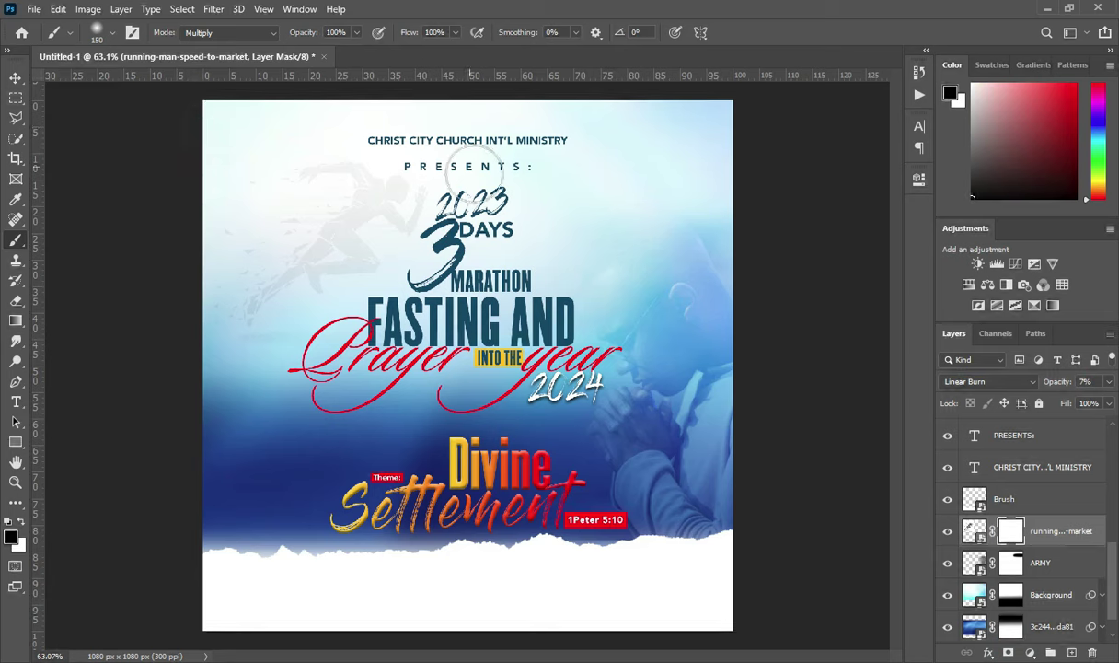
drag(201, 396, 197, 394)
click(15, 77)
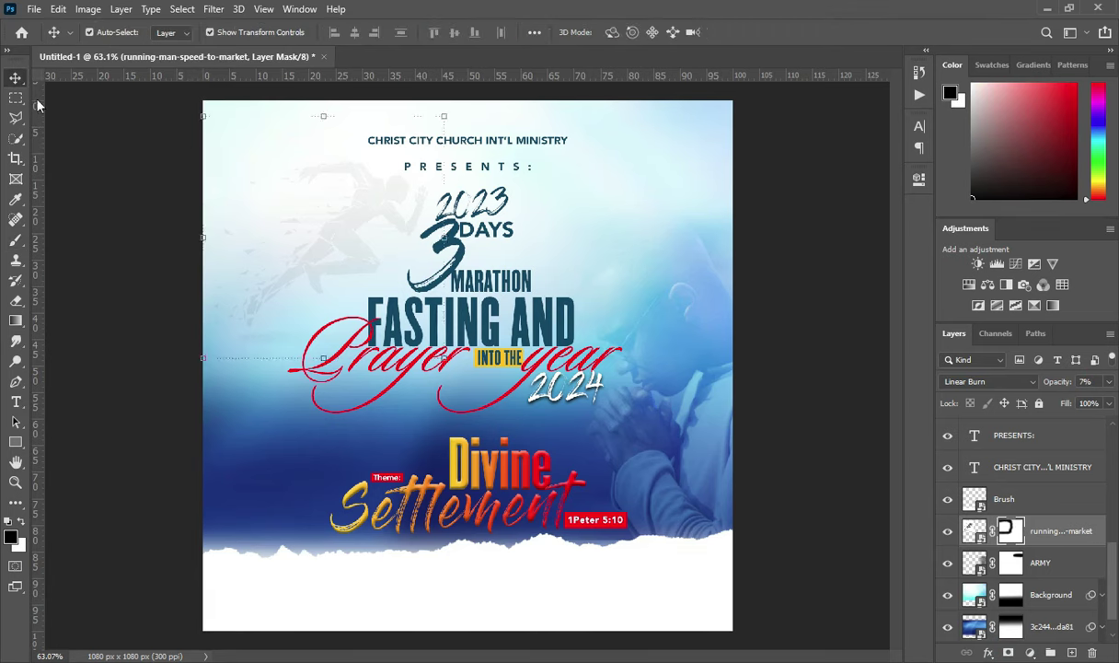
- Move the running-man image slightly left past the canvas edge and a little lower
click(81, 157)
scroll(401, 206, down, 1)
drag(353, 233, 335, 237)
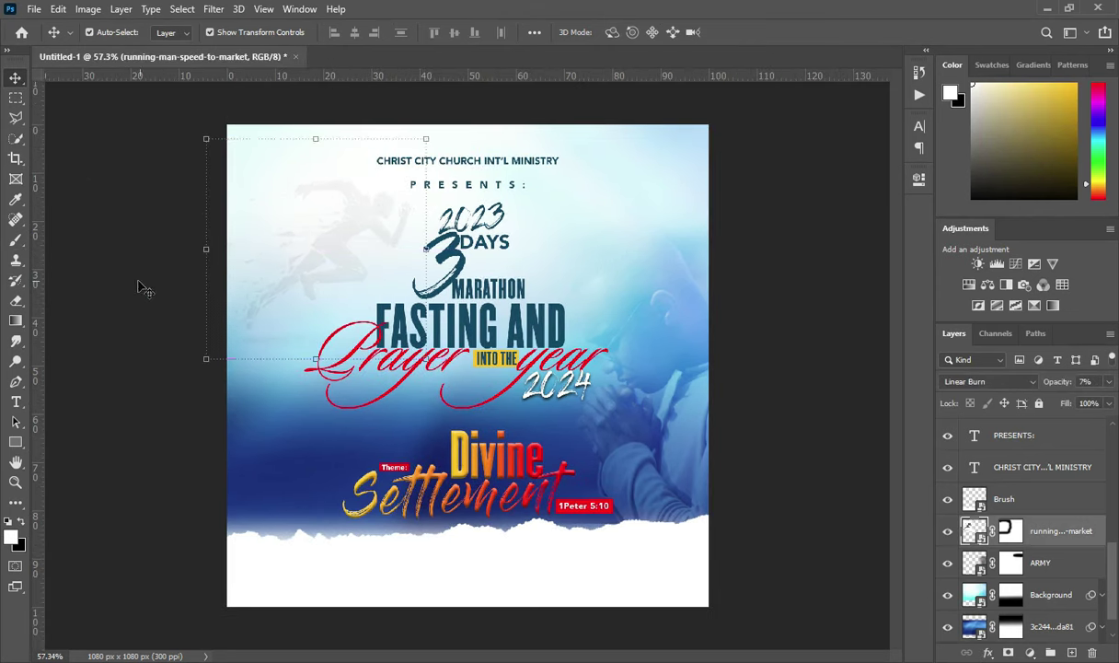
click(144, 283)
click(331, 237)
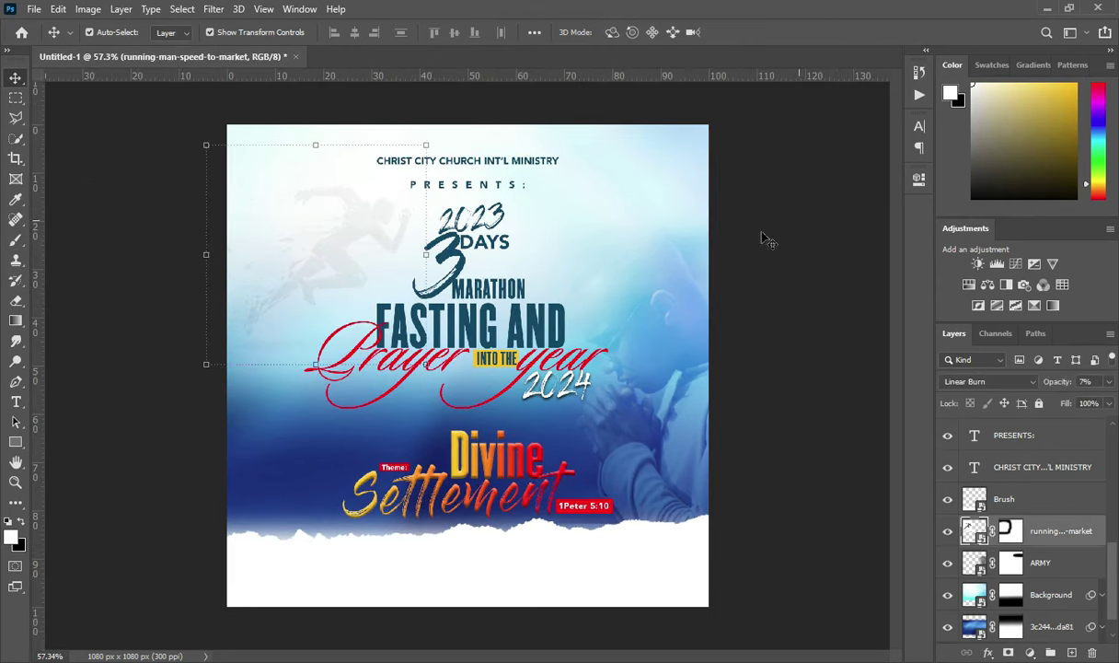
click(797, 224)
- Place the CHRIST CITY LOGO image directly above the Brush layer, shrunk to a small emblem near the church name
click(1042, 502)
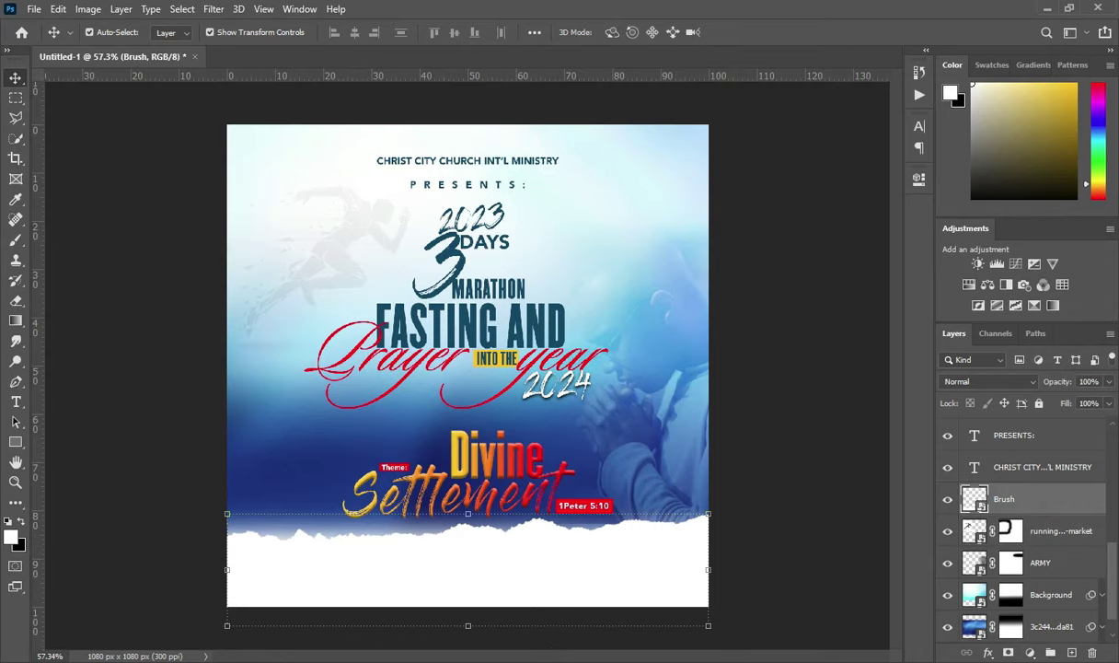
key(alt+Tab)
click(751, 462)
click(927, 264)
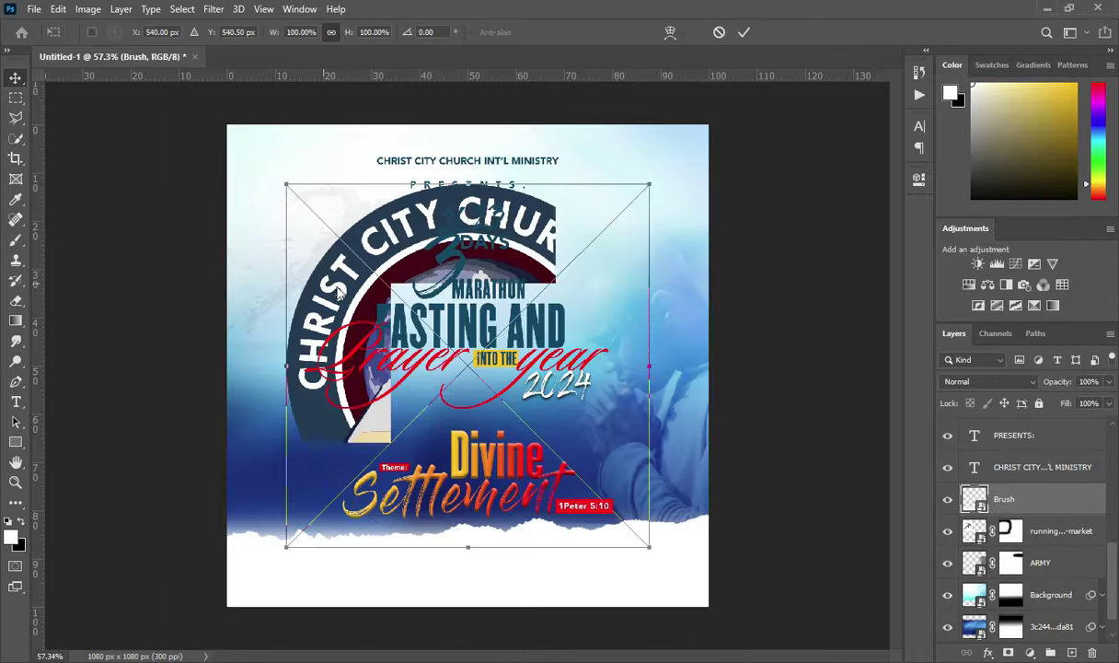
drag(467, 545, 467, 339)
drag(431, 271, 341, 219)
scroll(423, 153, up, 4)
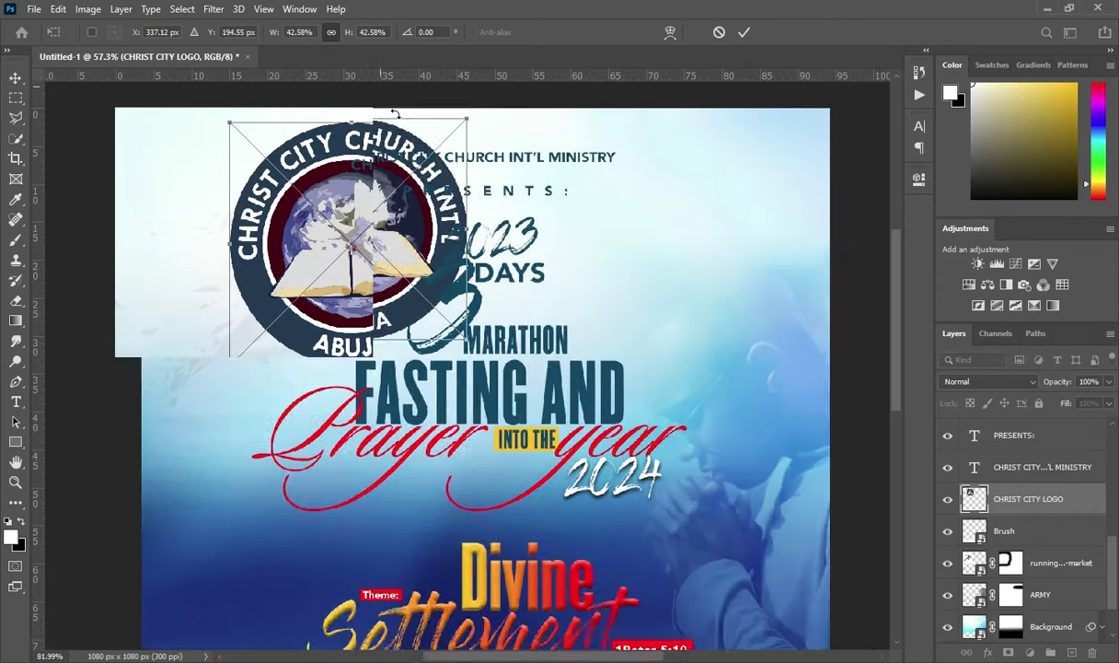
drag(466, 243, 339, 158)
click(744, 34)
- Move the church name closer to the canvas's upper edge and set the logo directly to its left, vertically aligned
drag(461, 167, 467, 144)
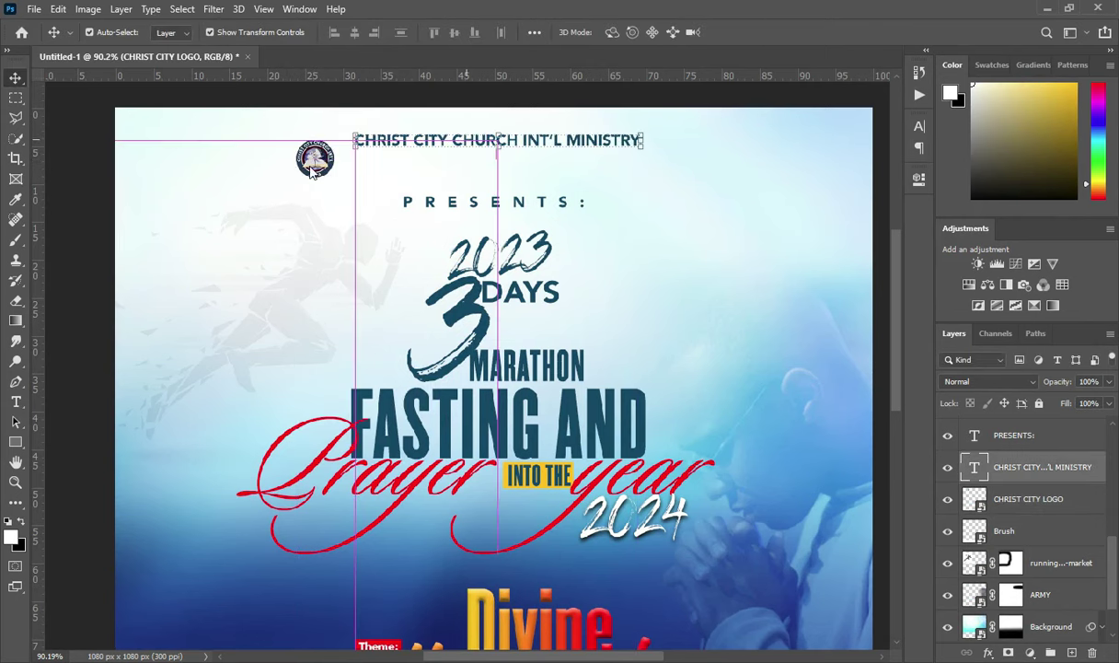
drag(315, 166, 329, 141)
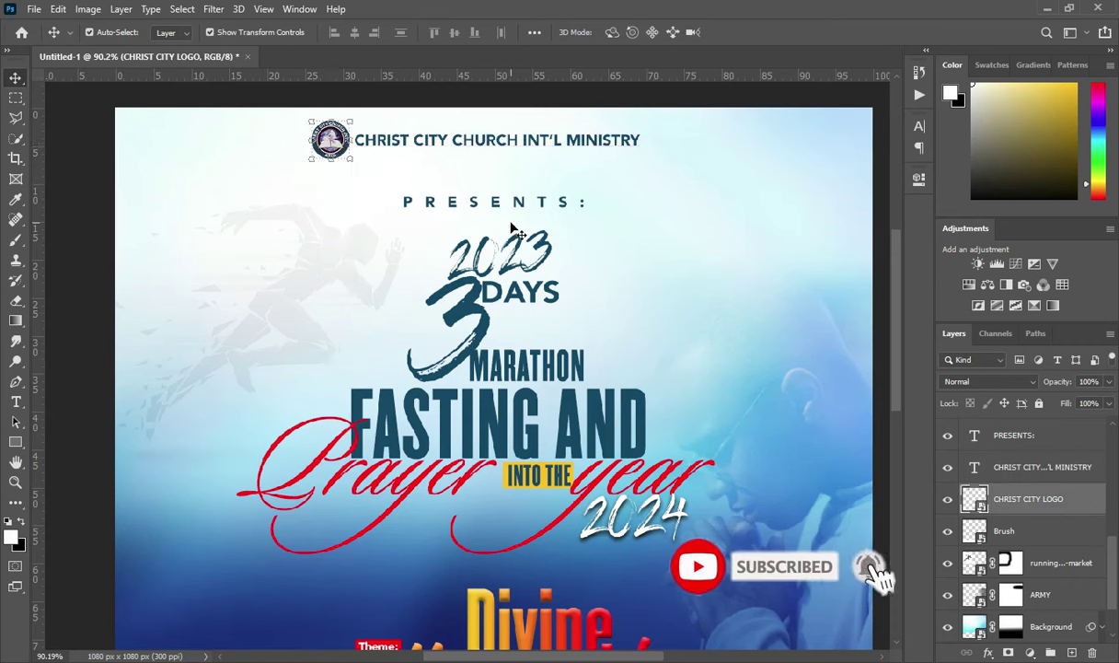
- Select all layers from PRESENTS: up to Group 1 and nudge them up together until PRESENTS: sits just below the church name
click(1033, 468)
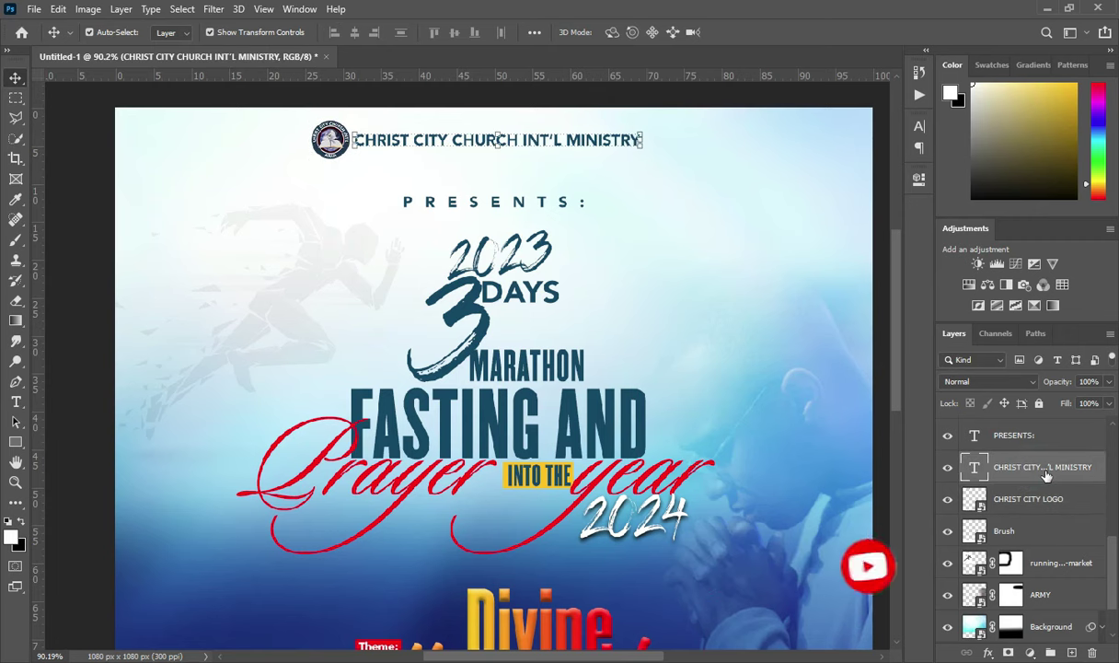
scroll(1043, 473, up, 1)
click(1024, 456)
click(1024, 455)
scroll(1024, 460, up, 5)
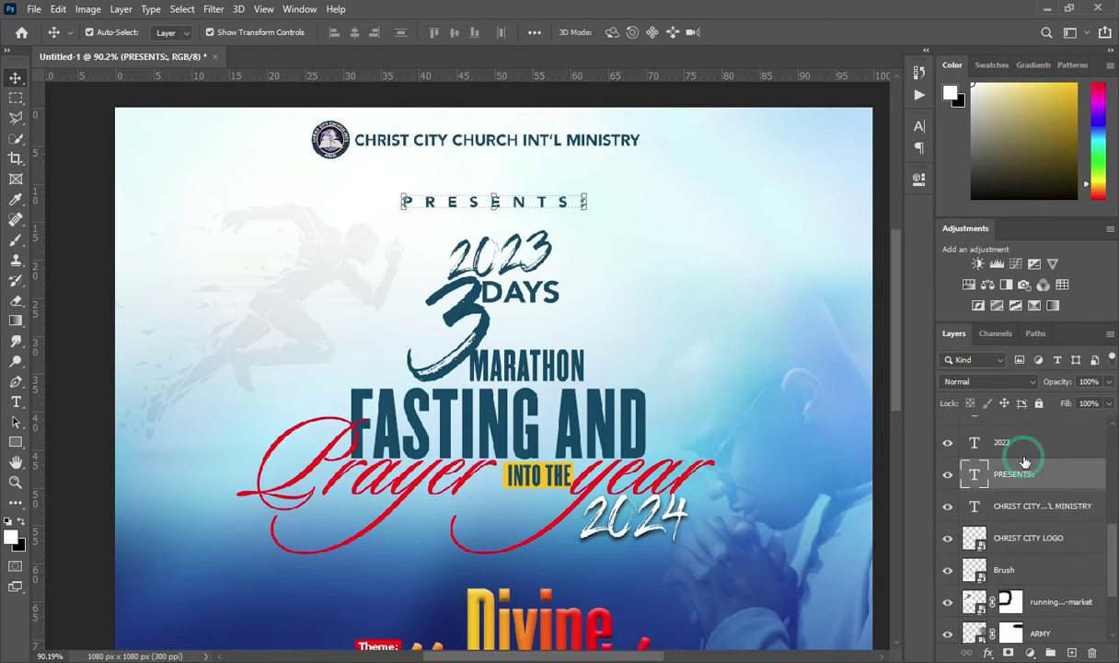
scroll(1024, 462, up, 5)
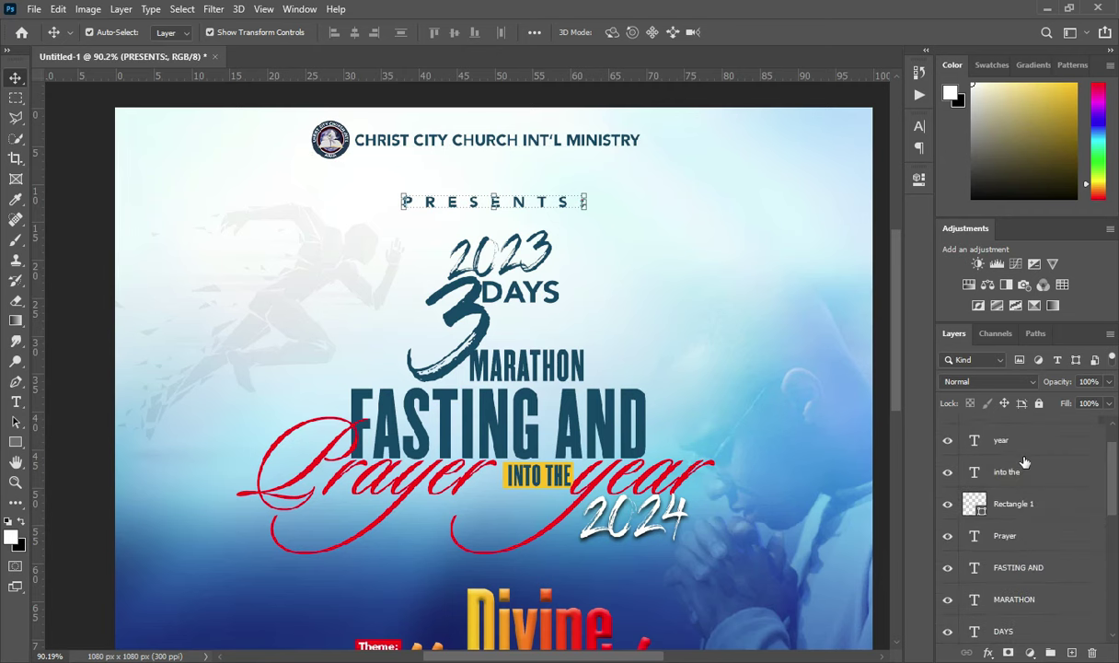
shift+click(1011, 427)
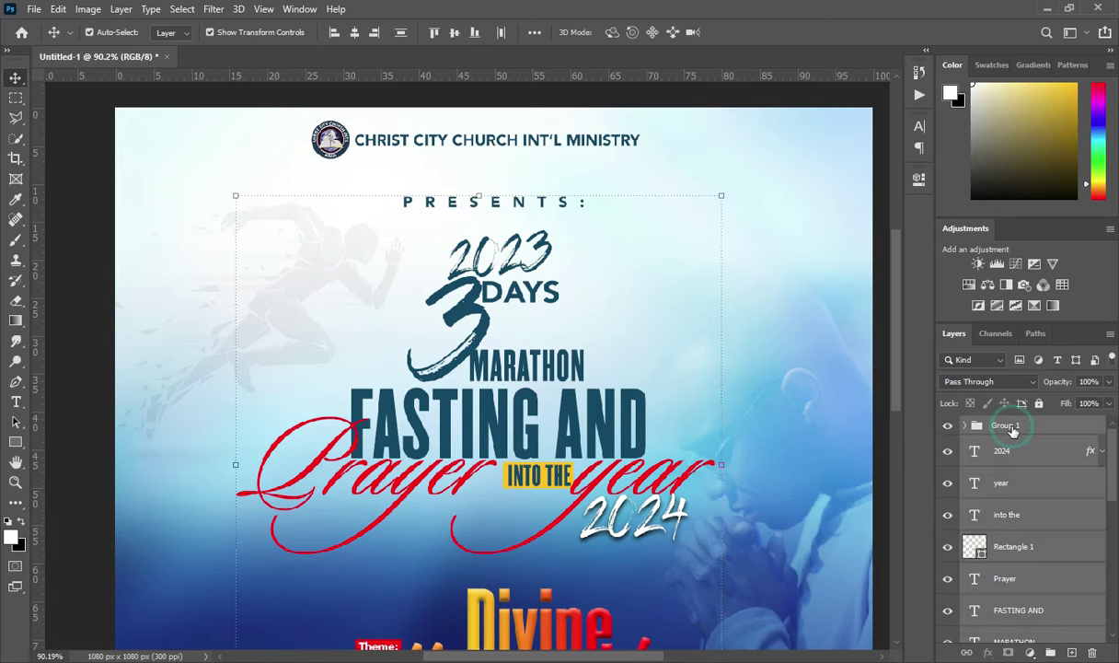
key(Up)
key(Up)
key(Up)
key(Up)
key(Up)
key(Up)
key(Up)
key(Up)
key(Up)
key(Up)
key(Up)
key(Up)
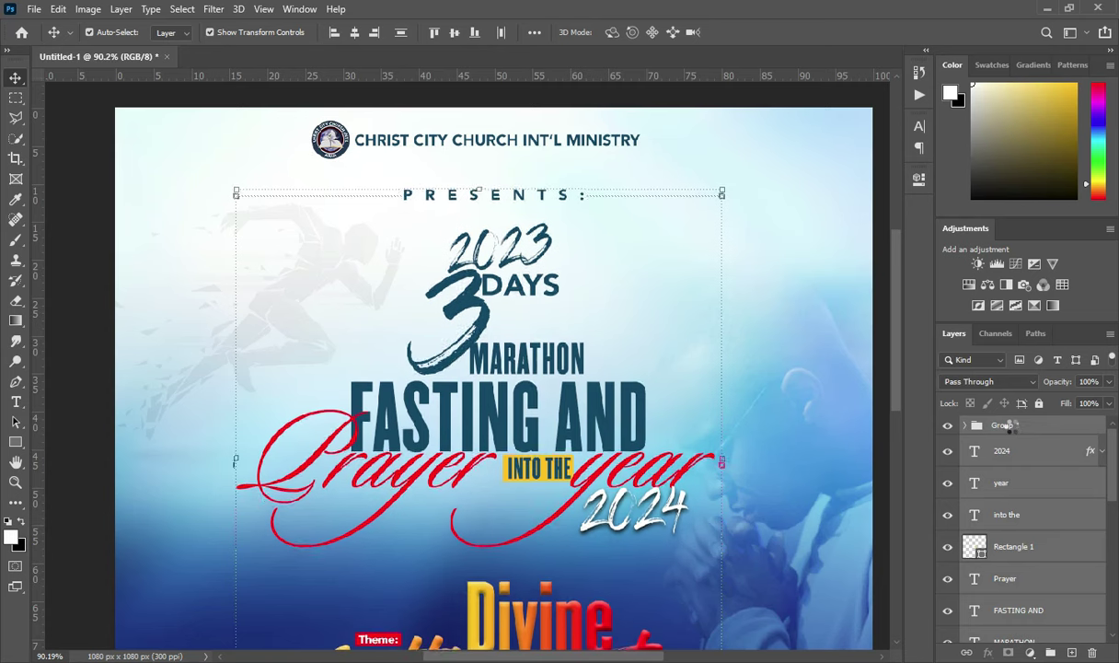
key(Up)
key(Up)
key(Up)
key(Up)
key(Up)
key(Up)
key(Up)
key(Up)
key(Up)
key(Up)
key(Up)
key(Up)
key(Up)
key(Up)
key(Up)
key(Up)
key(Up)
key(Up)
key(Up)
key(Up)
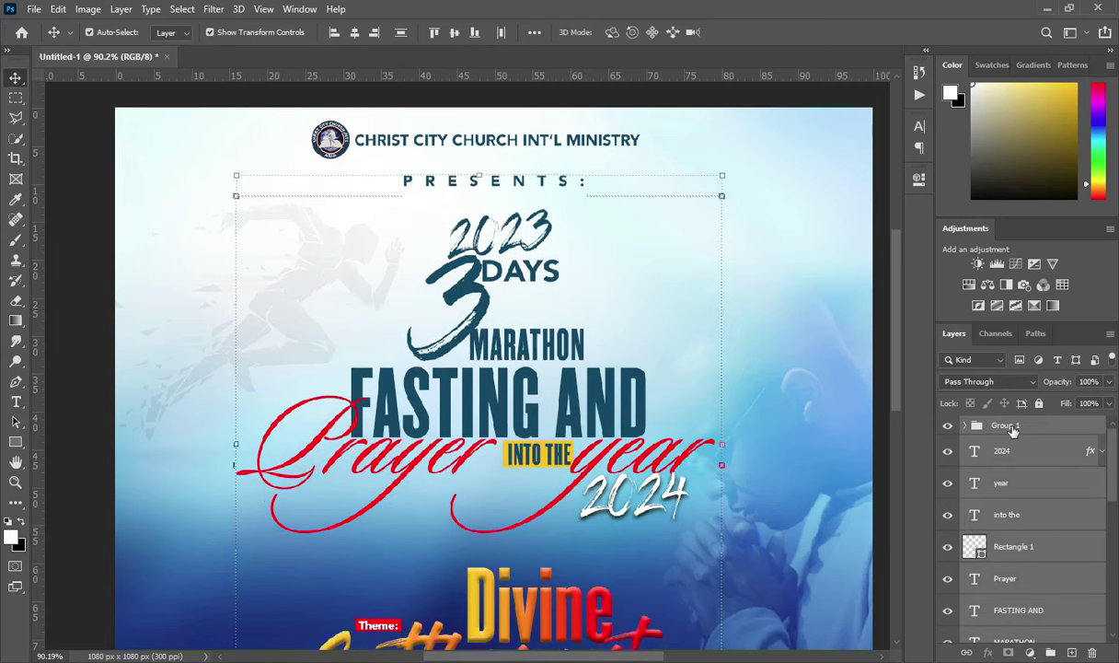
key(Up)
key(Up)
key(Up)
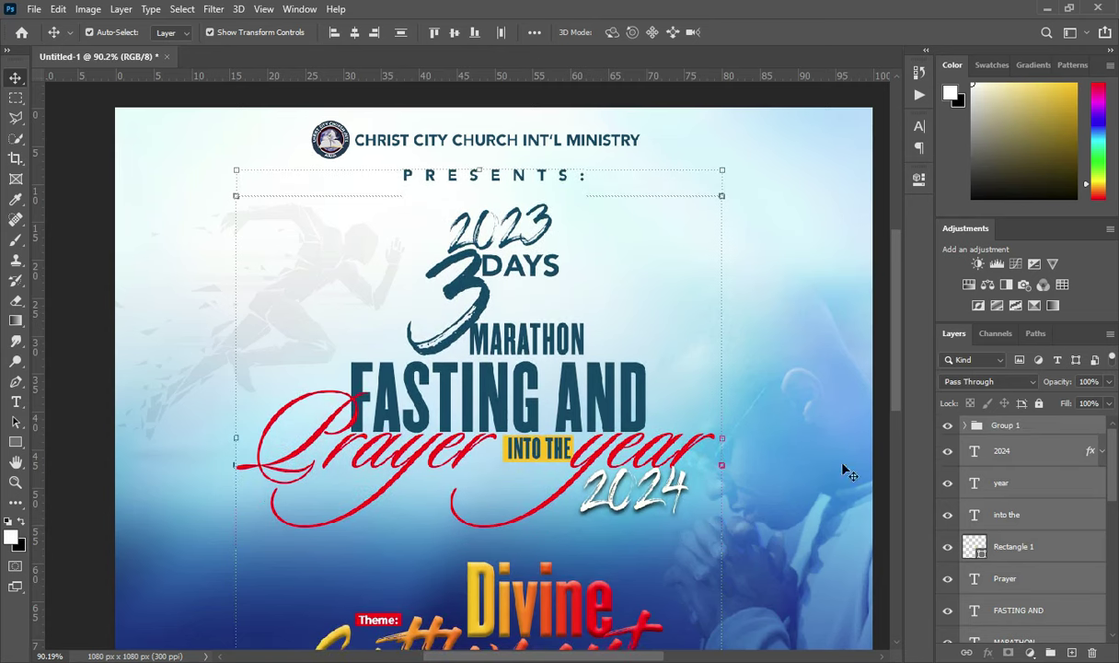
- Nudge only the Divine Settlement theme group (Group 1) slightly down towards the torn-paper edge
scroll(690, 461, down, 6)
scroll(472, 480, up, 1)
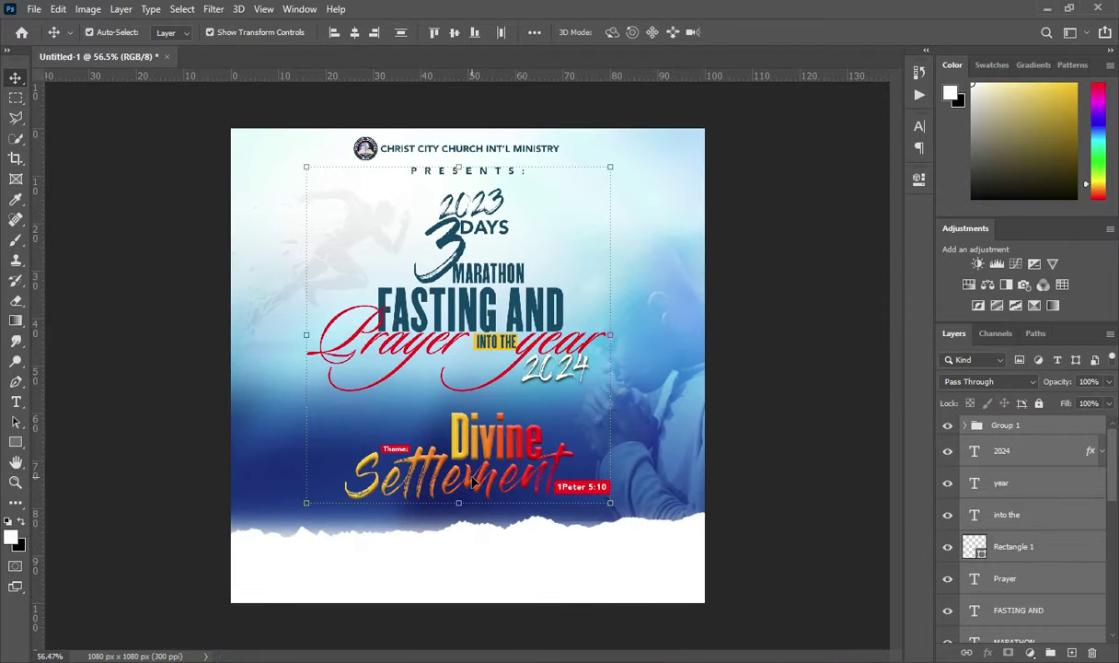
scroll(474, 481, up, 1)
click(1013, 426)
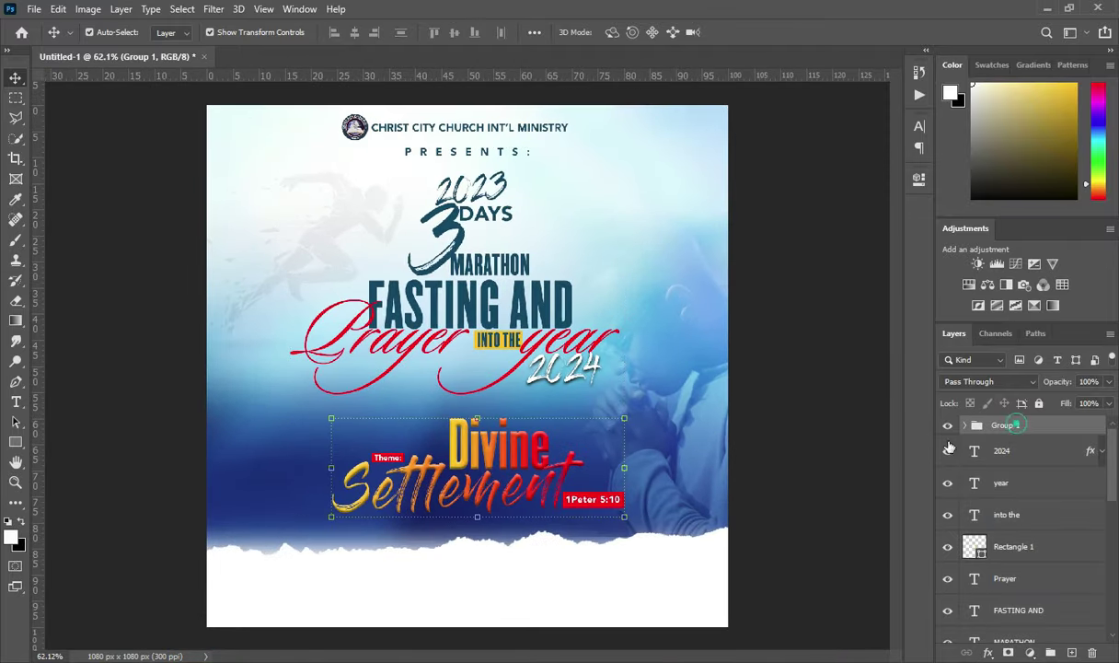
key(Down)
key(Down)
key(Down)
key(Down)
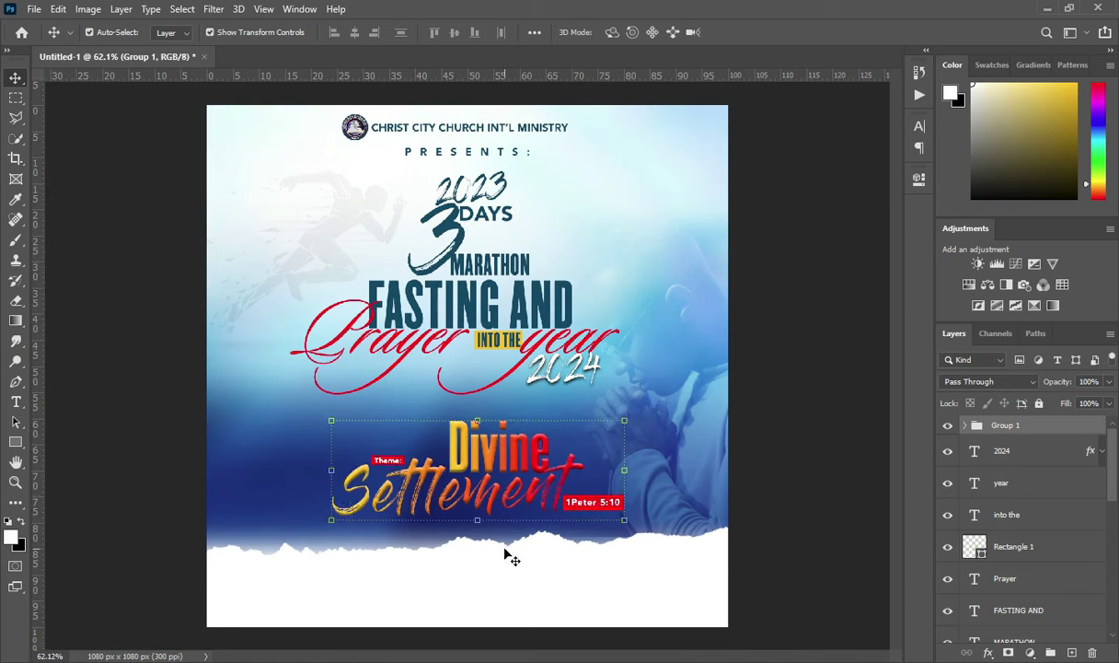
key(Down)
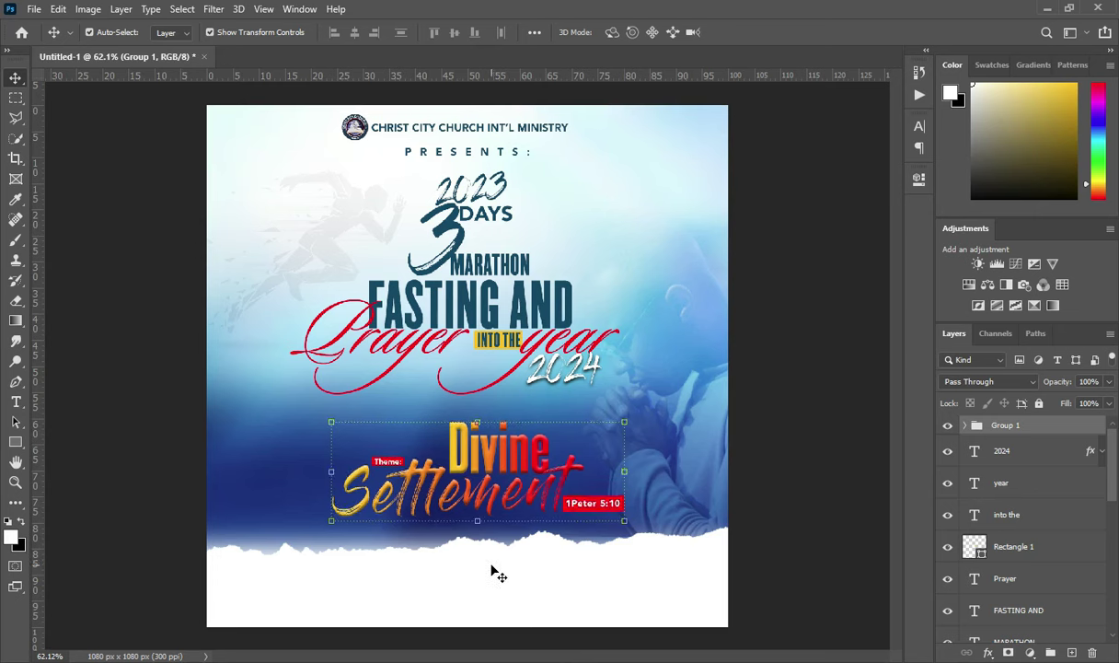
- Shrink the light Background image towards its upper edge so its lower edge reaches the Divine Settlement title
click(493, 566)
click(256, 437)
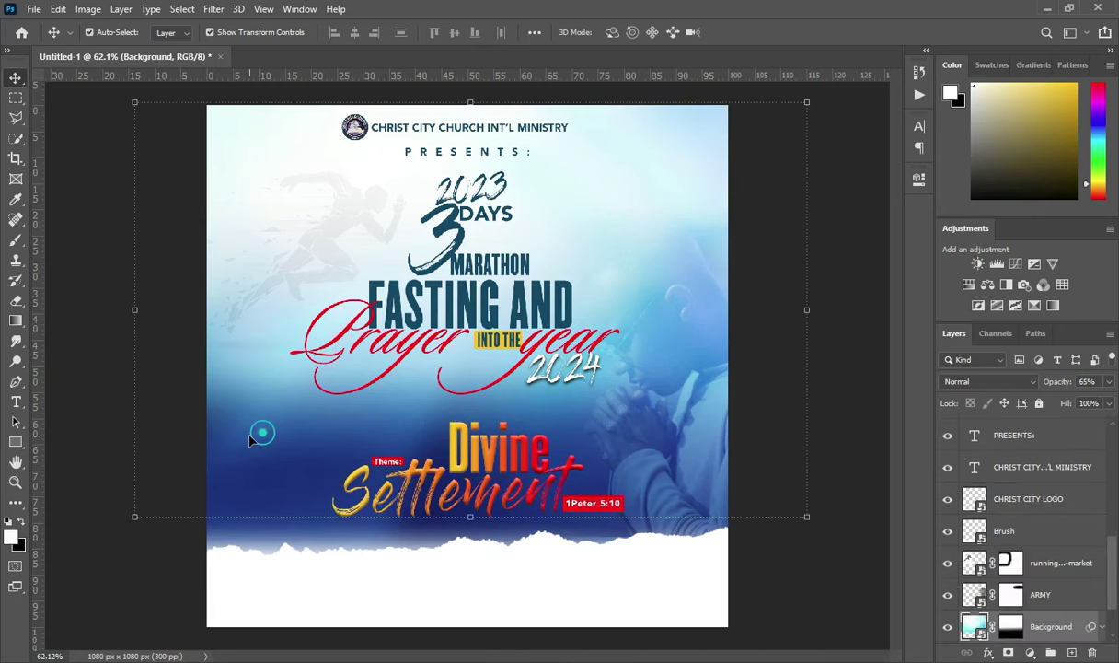
click(243, 535)
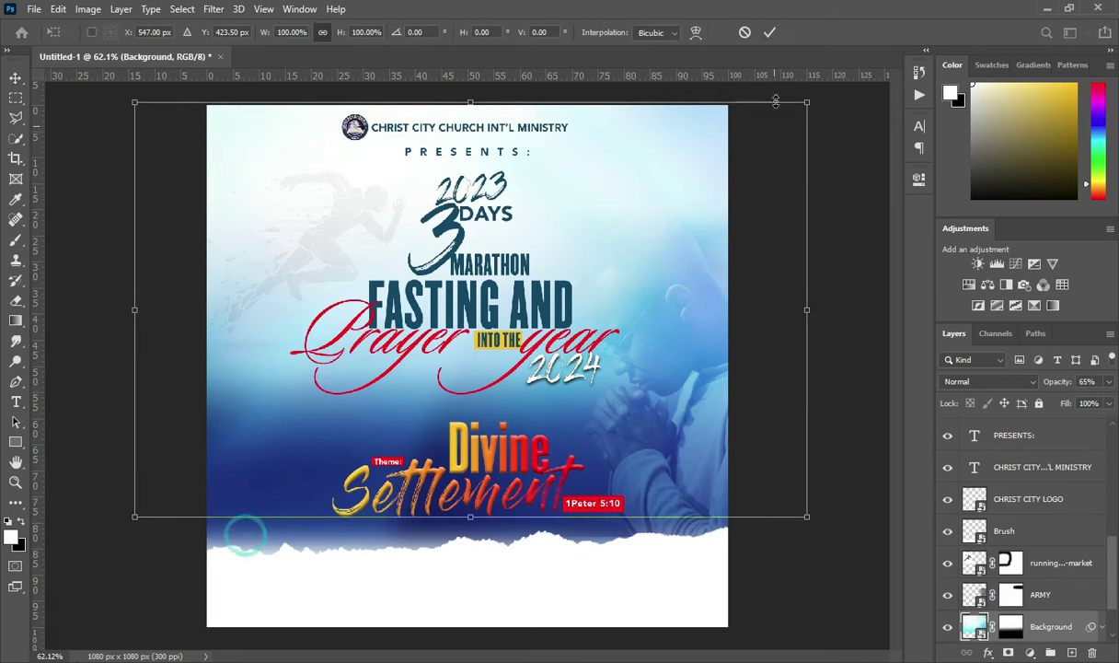
click(737, 28)
drag(471, 517, 472, 451)
key(Return)
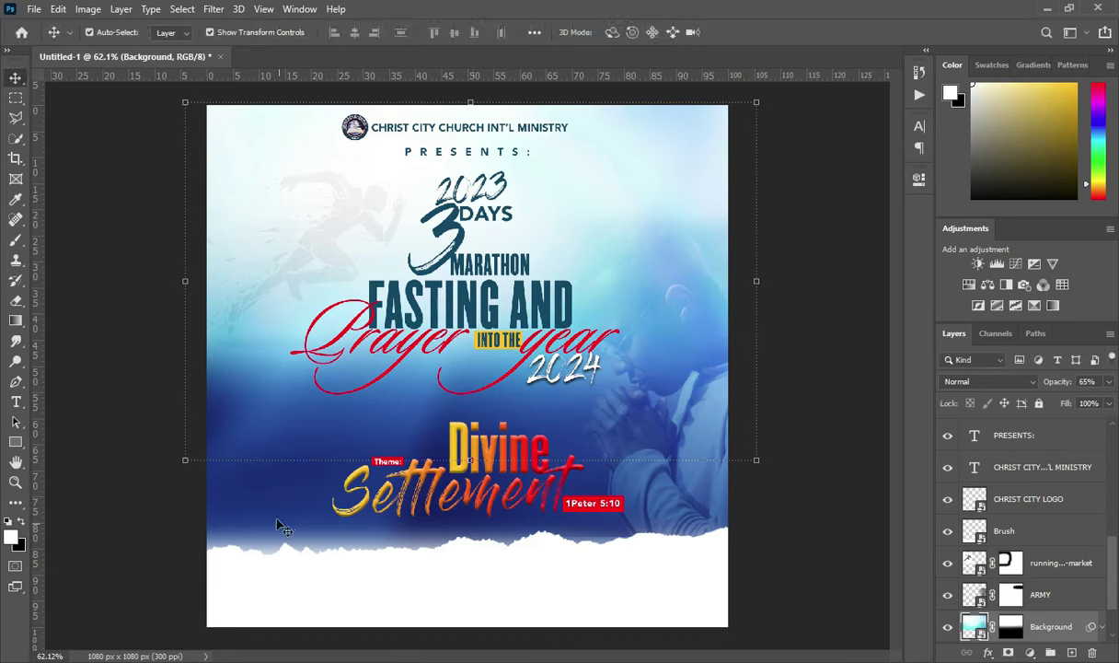
- Enlarge the dark blue 3c244...da81 background image to 124.30%, extending it down past the torn-paper edge
click(269, 512)
click(847, 400)
click(468, 575)
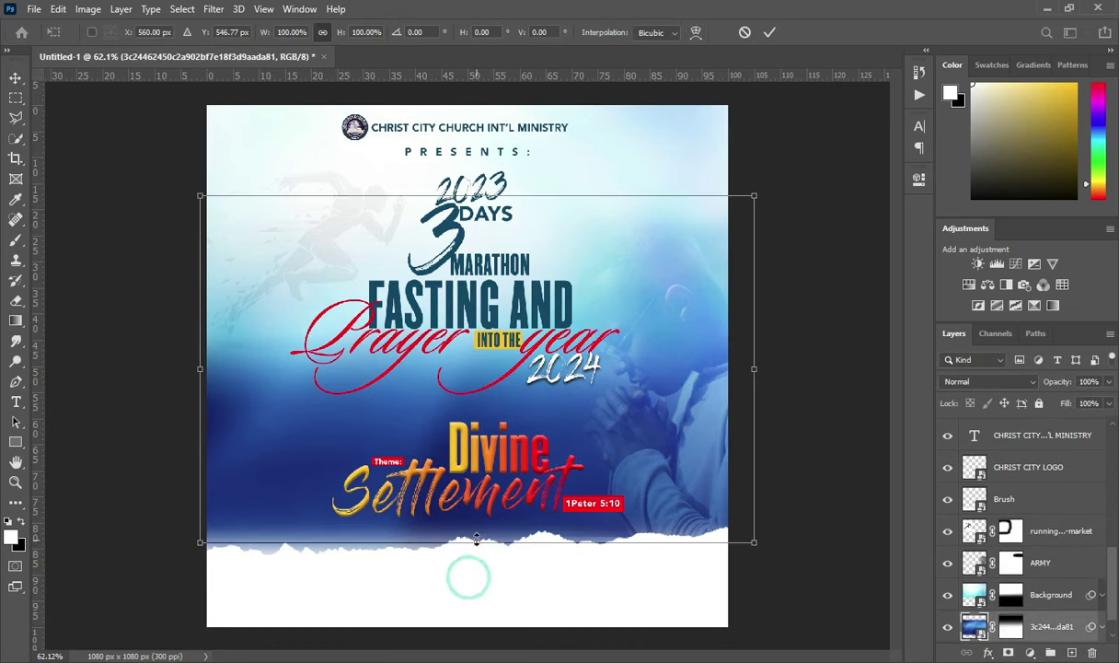
drag(469, 577, 477, 626)
click(766, 31)
scroll(746, 130, down, 1)
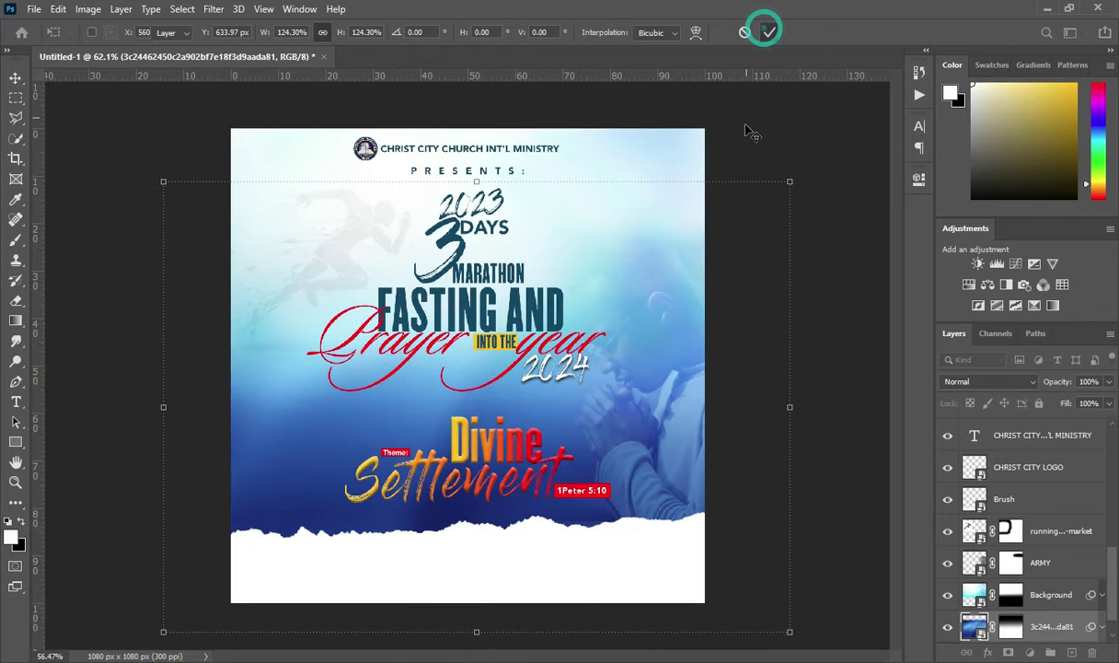
scroll(775, 143, down, 1)
click(807, 156)
scroll(526, 409, up, 2)
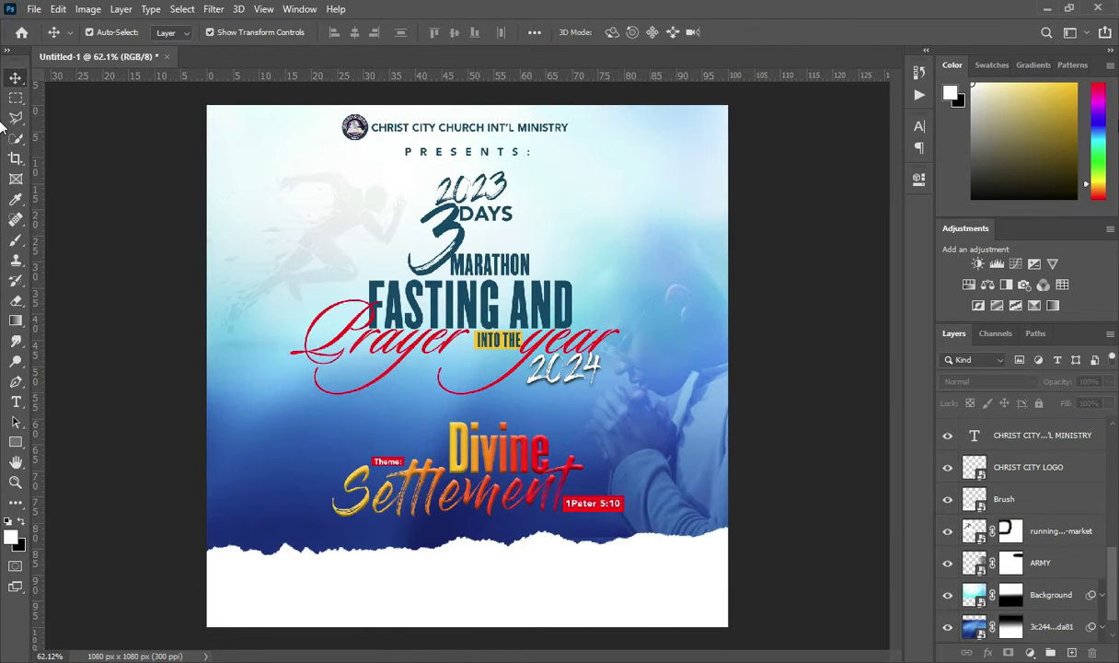
- Group all the marathon title layers from 2024 down to 2023
scroll(1041, 442, up, 2)
click(1024, 437)
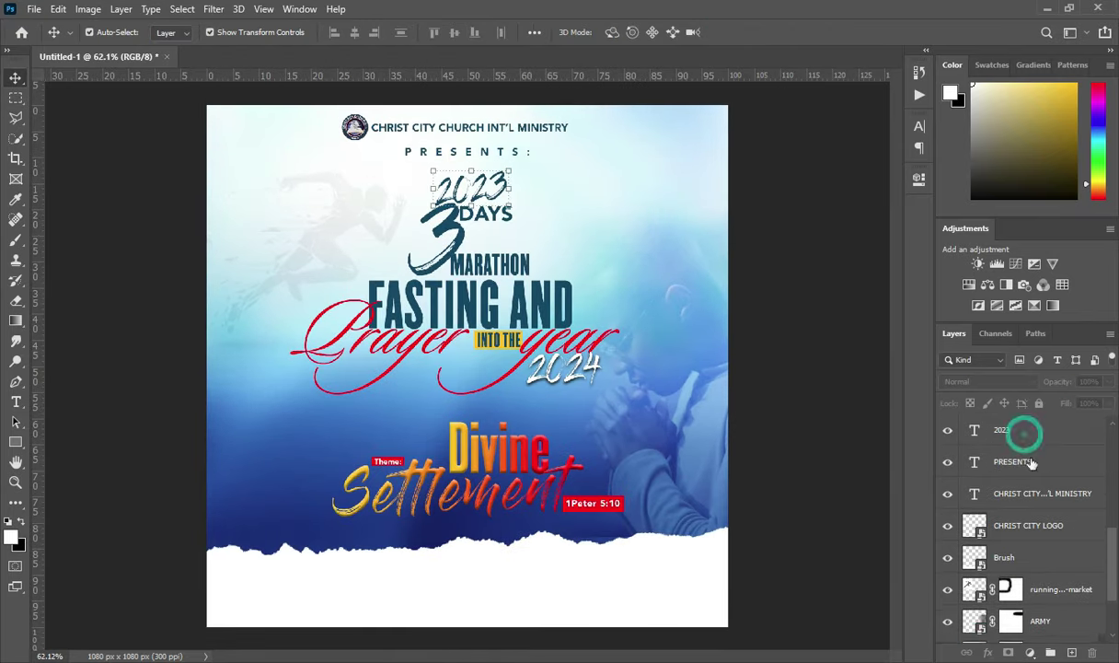
scroll(1023, 442, up, 5)
click(1009, 425)
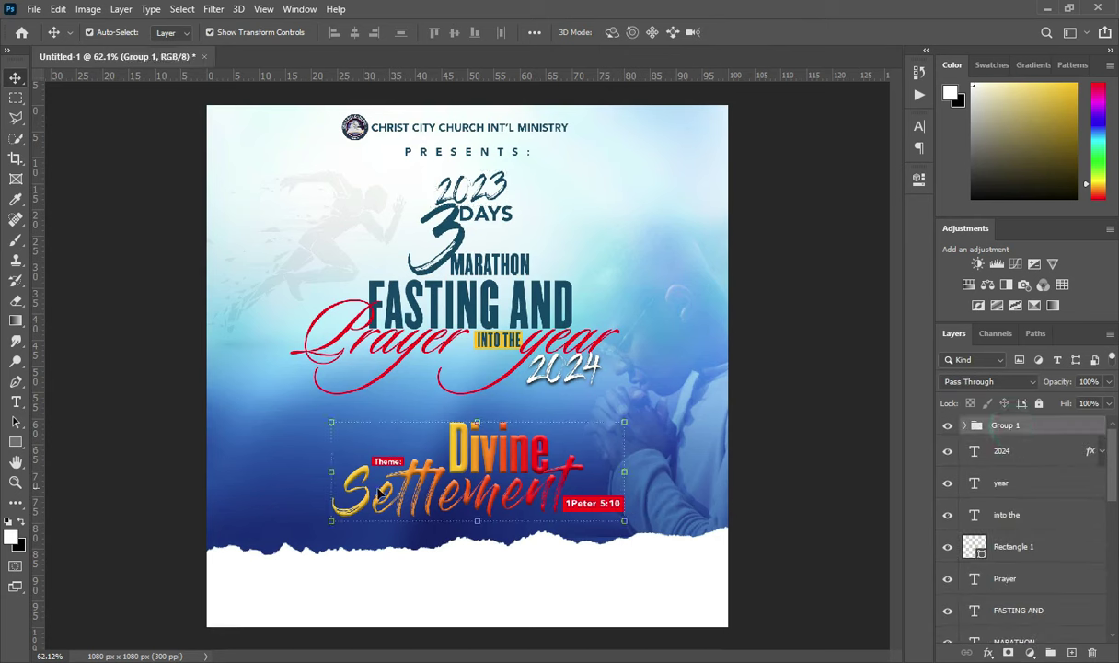
click(1005, 453)
scroll(1021, 585, down, 2)
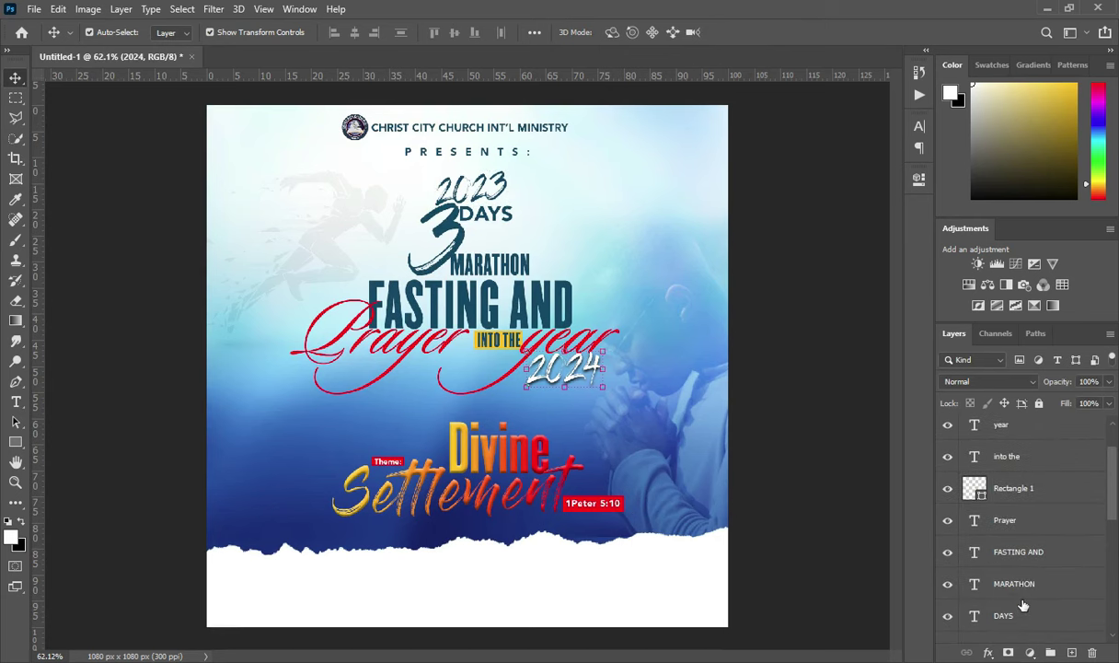
scroll(1012, 583, down, 2)
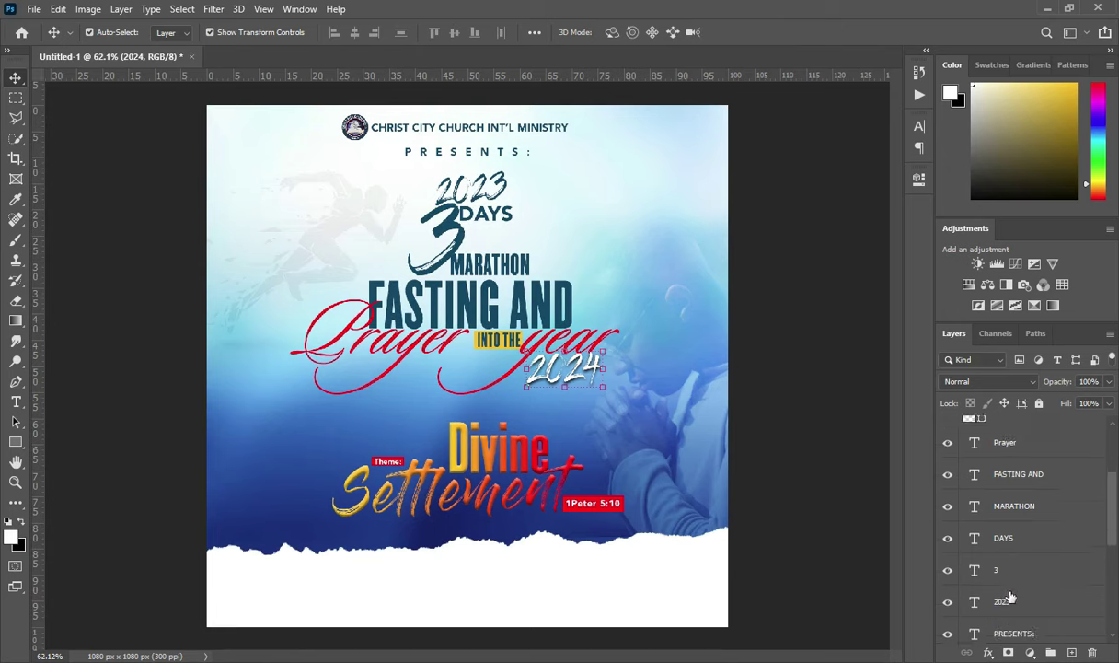
shift+click(1012, 599)
key(ctrl+g)
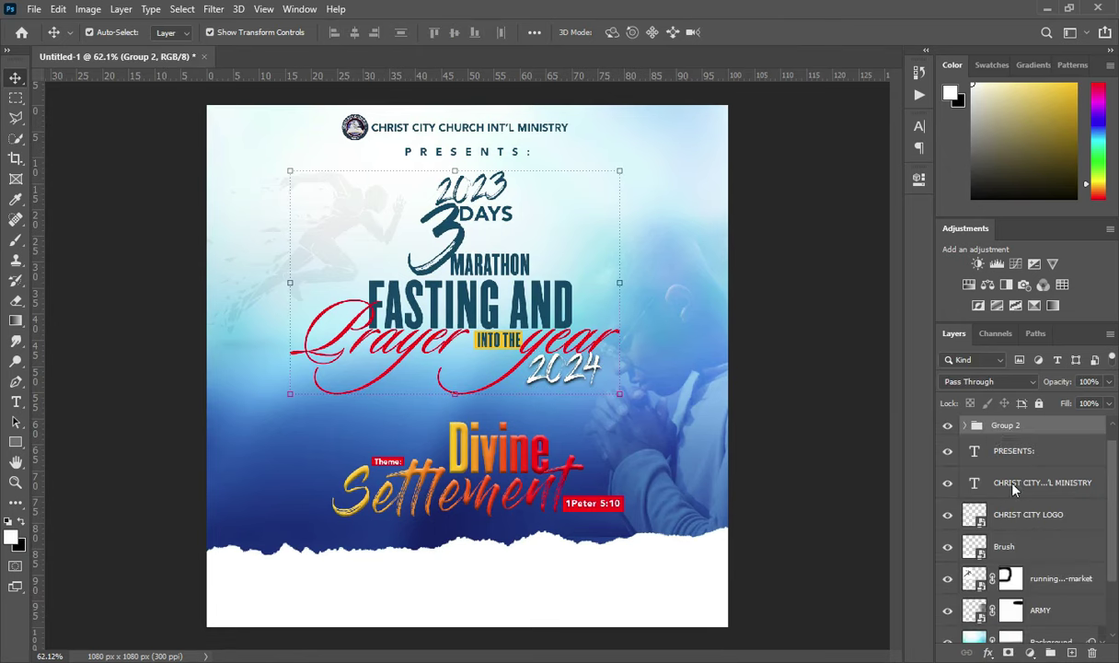
- Enlarge the grouped marathon title slightly and shift it a little left on the canvas
drag(457, 393, 457, 409)
key(Return)
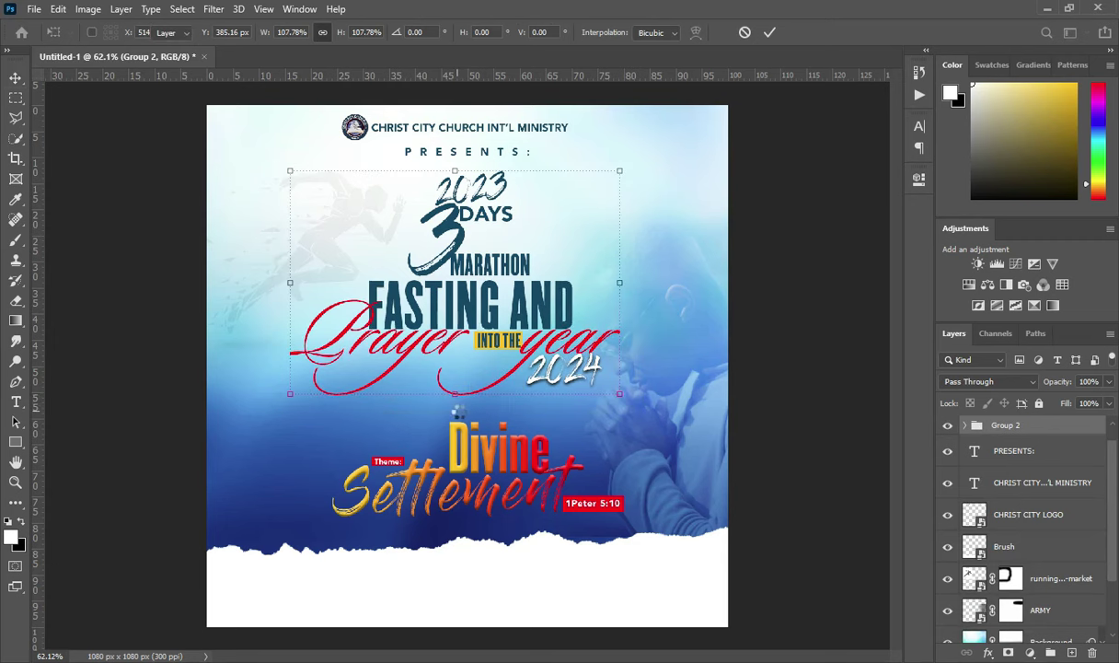
mouse_move(628, 409)
mouse_down()
mouse_move(608, 396)
mouse_move(614, 406)
mouse_up()
click(769, 32)
- Enlarge the praying man image (ARMY layer) to about 111%, keeping its lower edge near the torn paper
click(672, 277)
drag(640, 204, 623, 170)
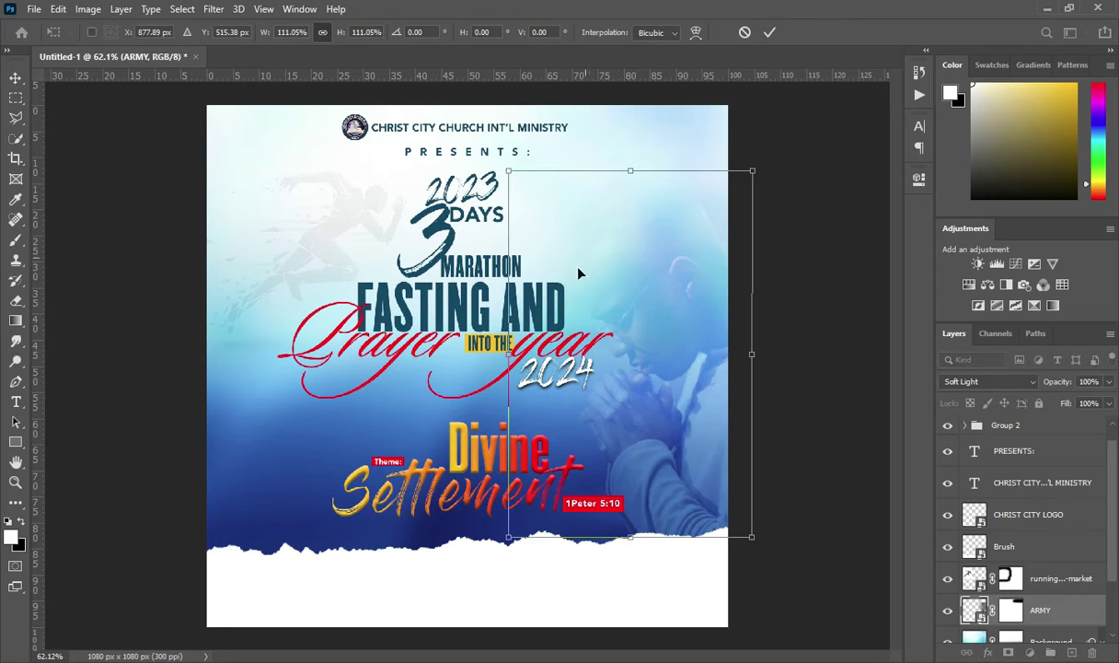
click(770, 32)
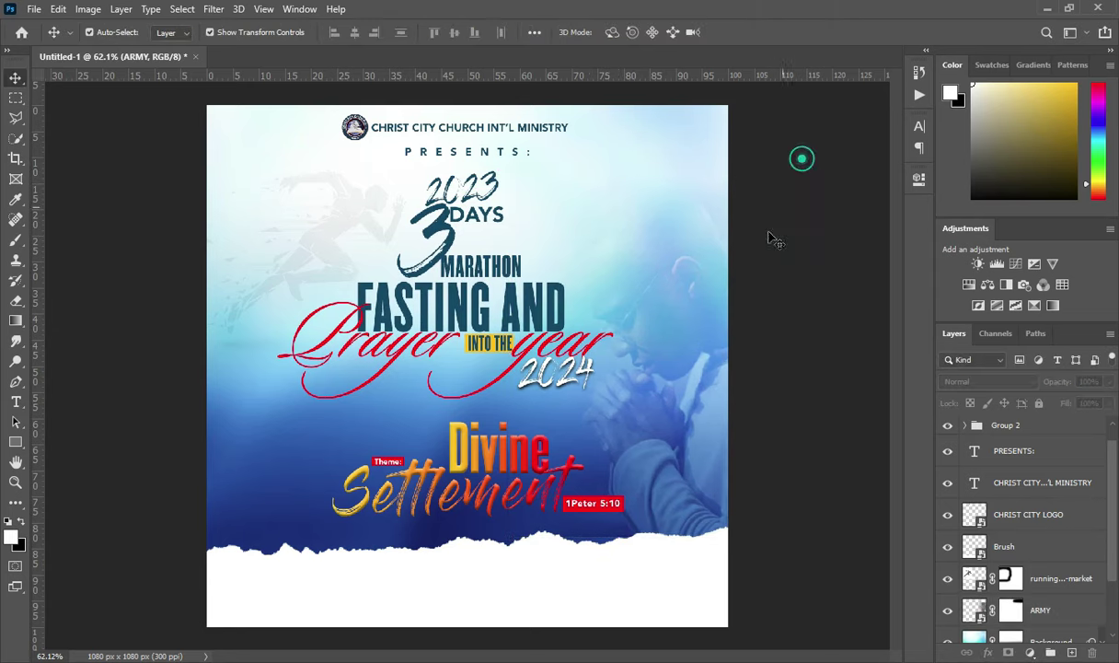
scroll(705, 387, down, 2)
scroll(442, 367, up, 2)
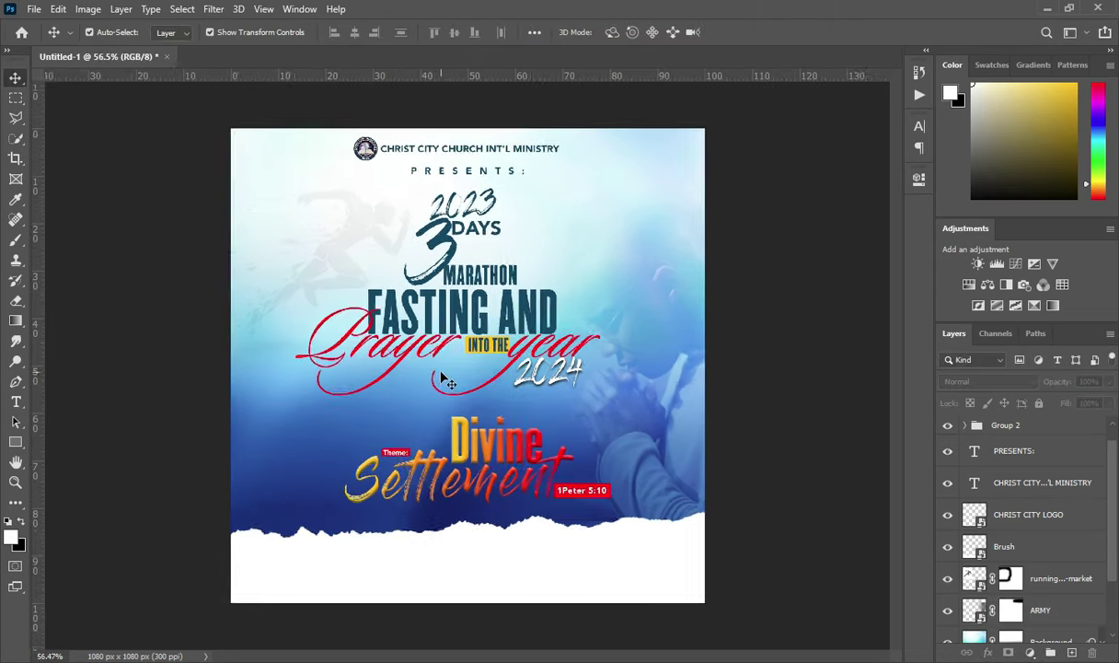
- Scale the Divine Settlement theme group (Group 1) up to about 104.8%, extending it towards the torn-paper edge
click(1007, 425)
scroll(503, 518, down, 1)
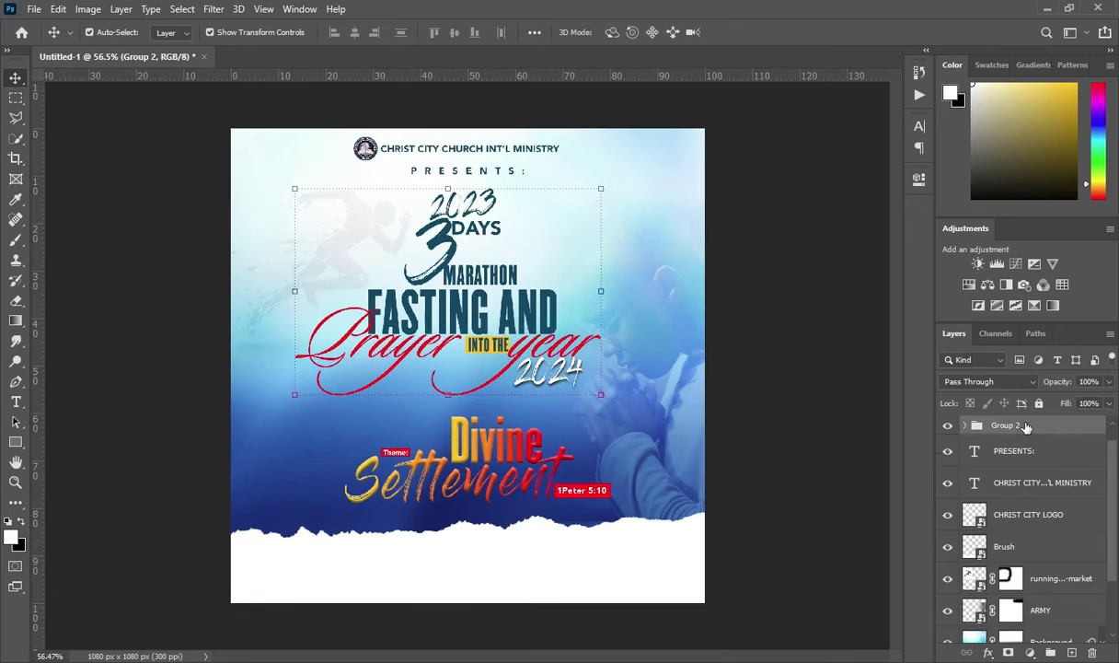
scroll(1026, 427, up, 1)
click(1007, 426)
key(ctrl+t)
drag(472, 503, 478, 511)
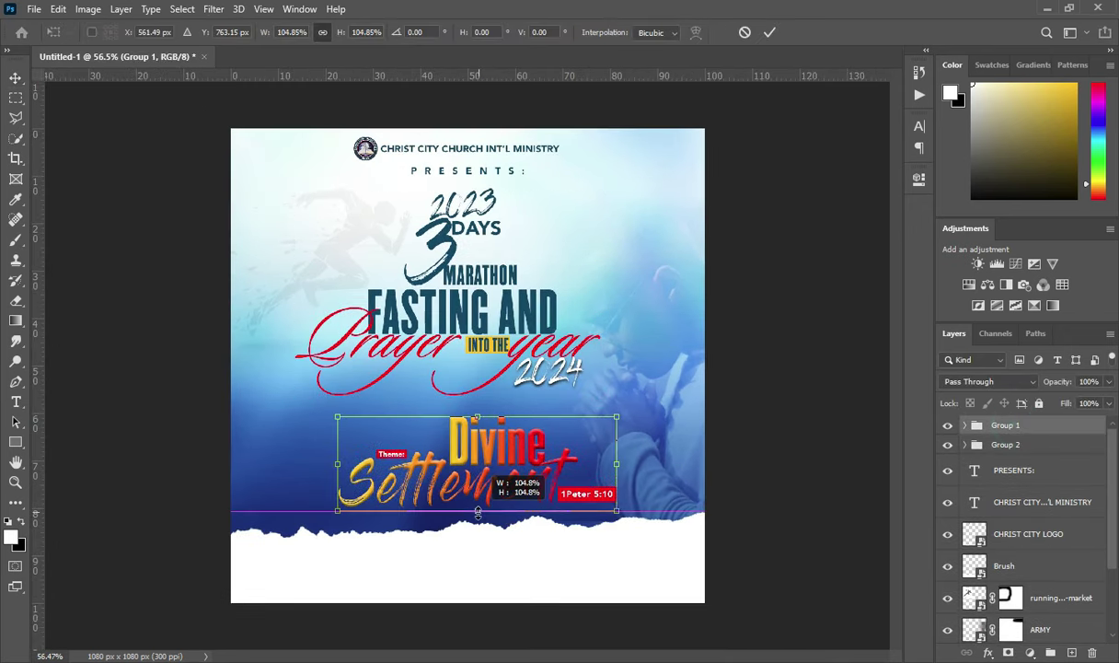
click(769, 32)
- Switch to the file browser and place the date calendar icon on the flyer above Group 1
scroll(464, 509, up, 1)
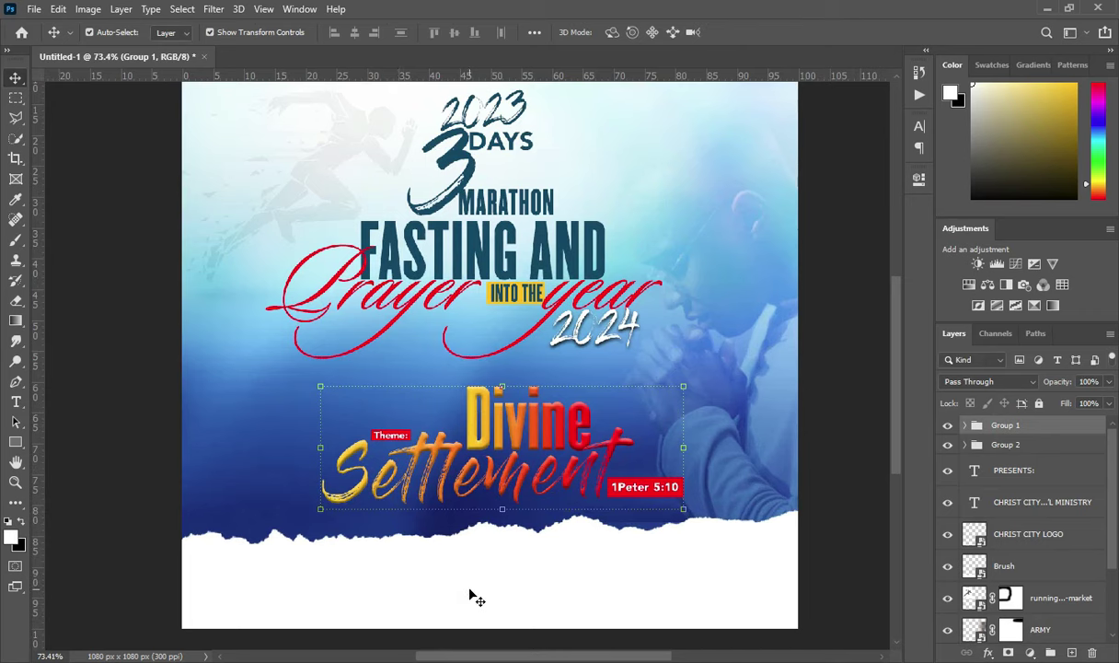
scroll(471, 598, up, 1)
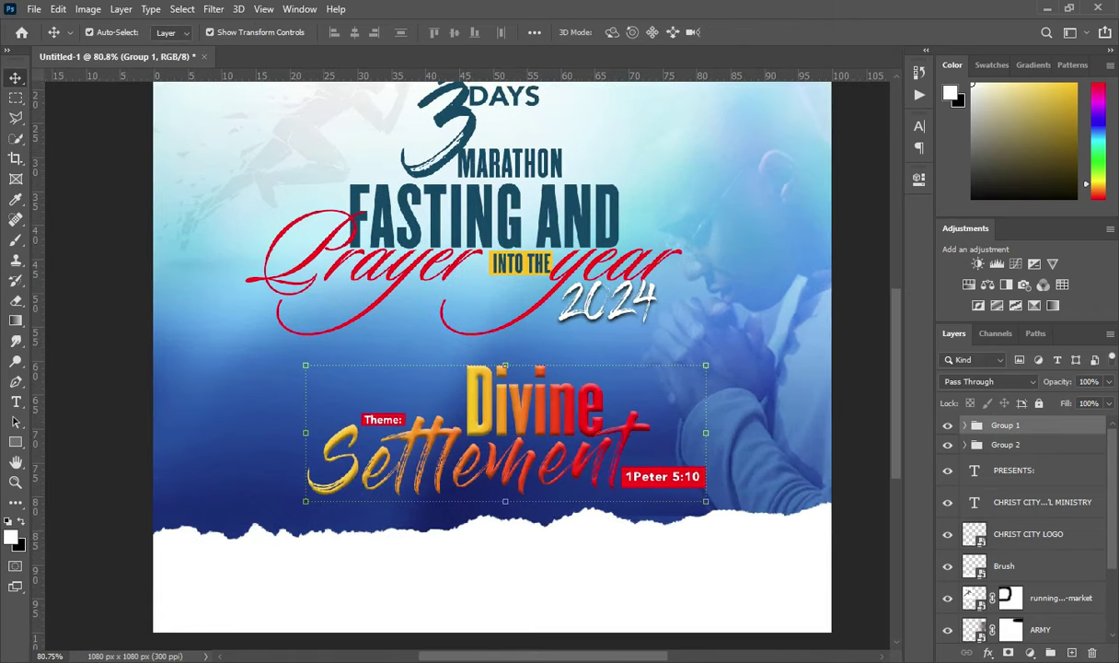
key(alt+Tab)
click(719, 427)
drag(994, 209, 292, 450)
scroll(503, 361, down, 1)
- Shrink the calendar icon to a small symbol and position it near the left end of the white strip
drag(799, 356, 296, 528)
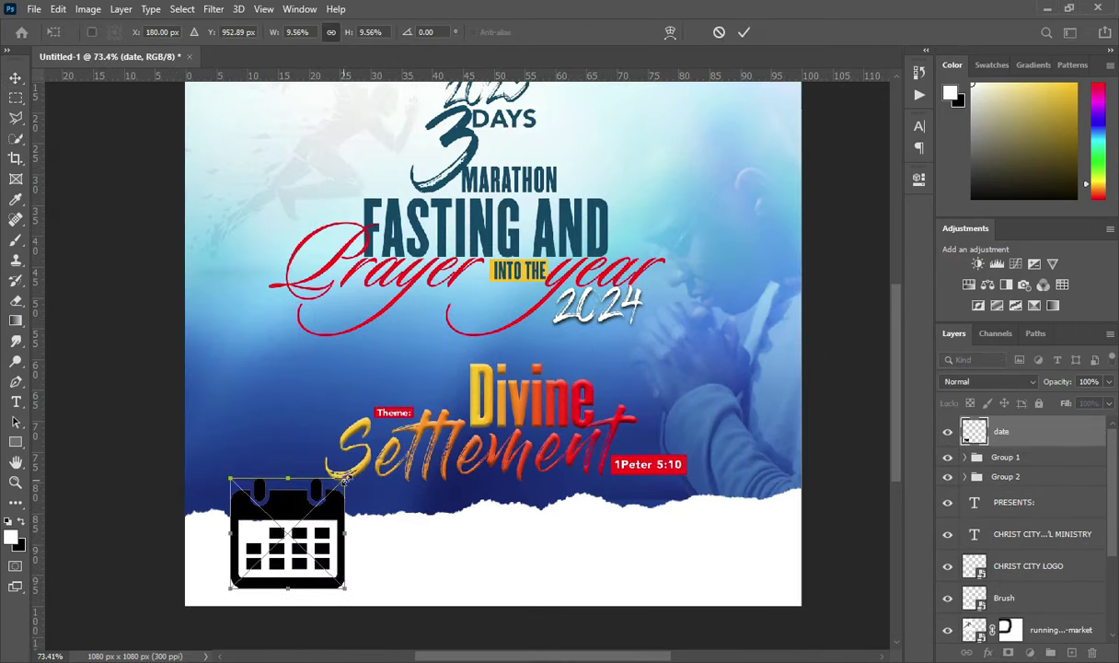
drag(345, 474, 268, 545)
scroll(244, 585, up, 1)
scroll(243, 585, up, 1)
drag(244, 585, 204, 546)
key(Return)
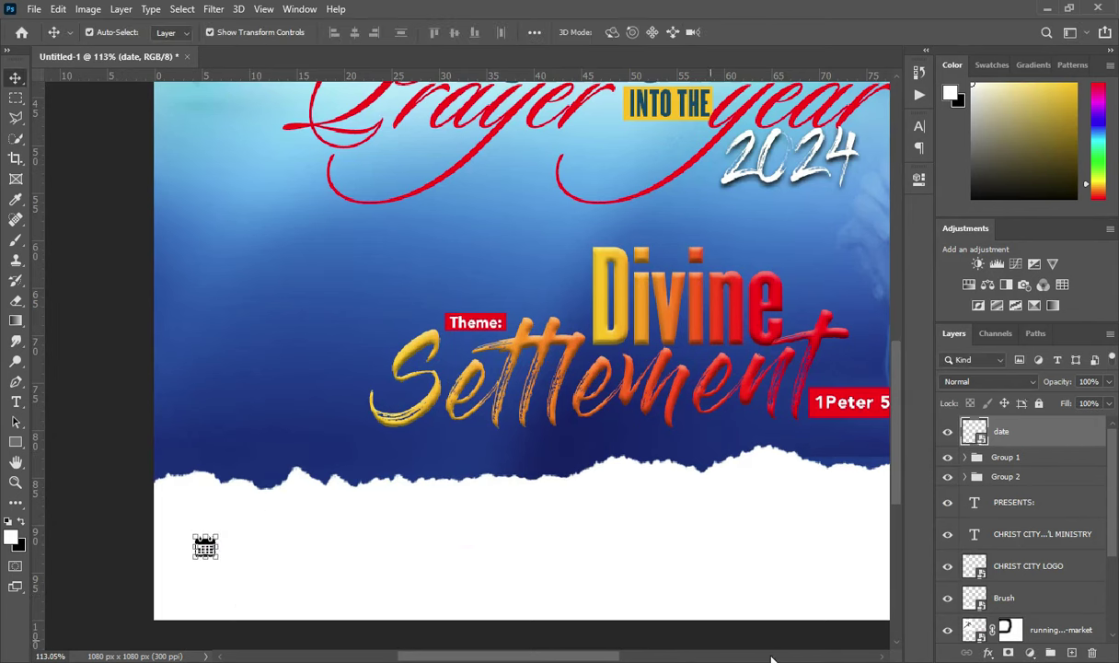
- Switch to the text document and copy the date range 19TH - 31ST
key(alt+Tab)
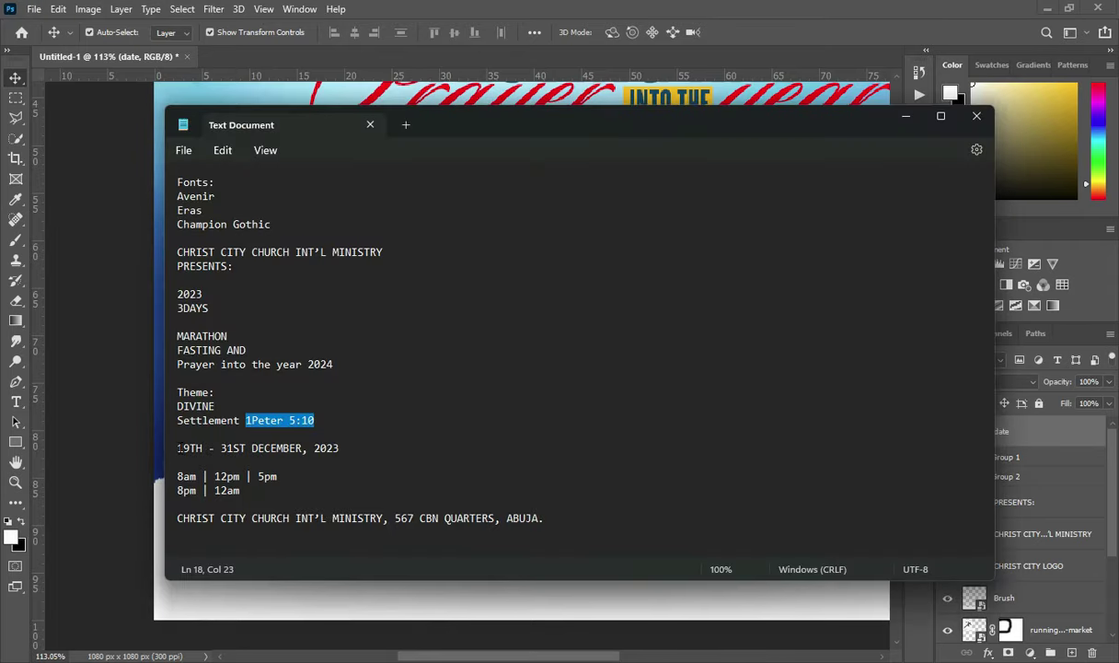
drag(178, 447, 246, 447)
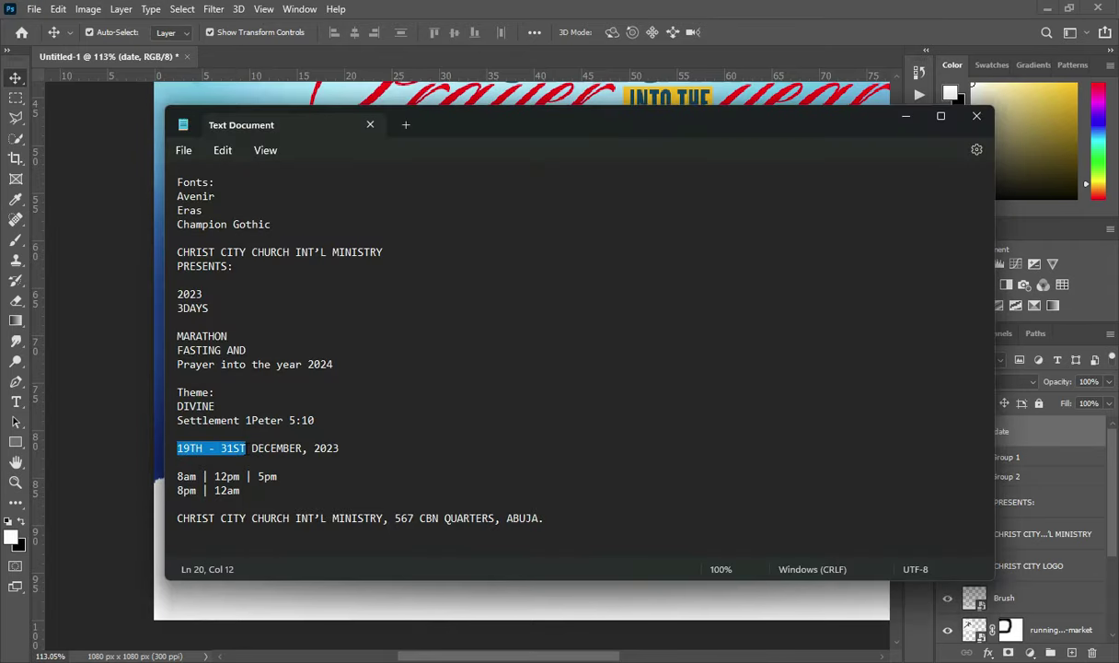
click(902, 125)
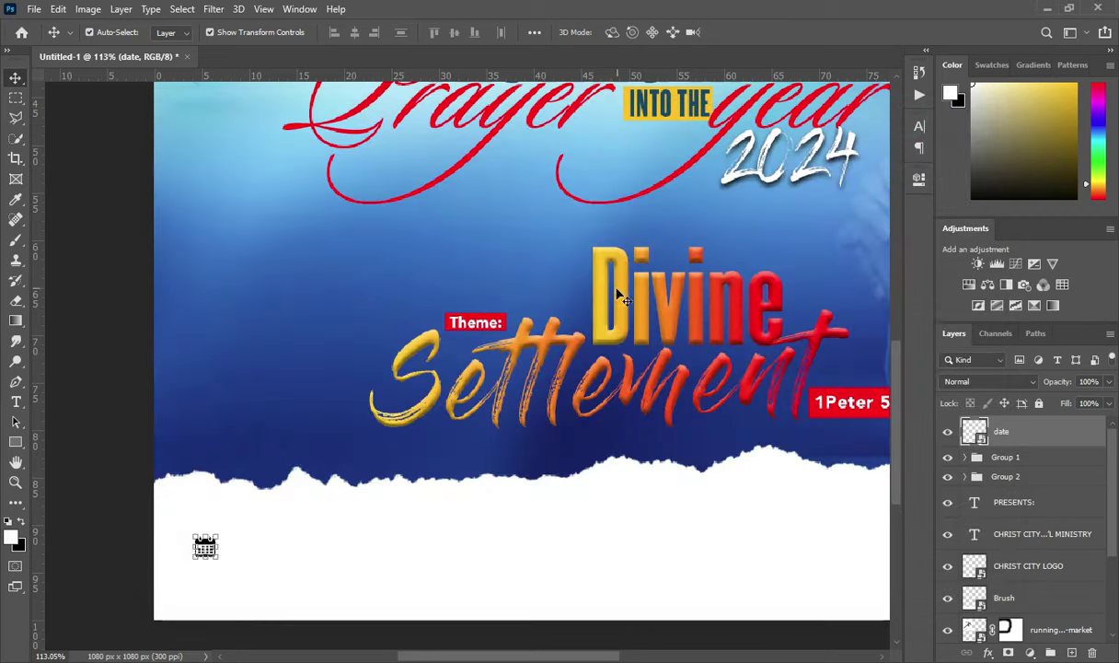
- Add the text 19TH - 31ST in the Avenir font at 17 pt beside the calendar icon
key(t)
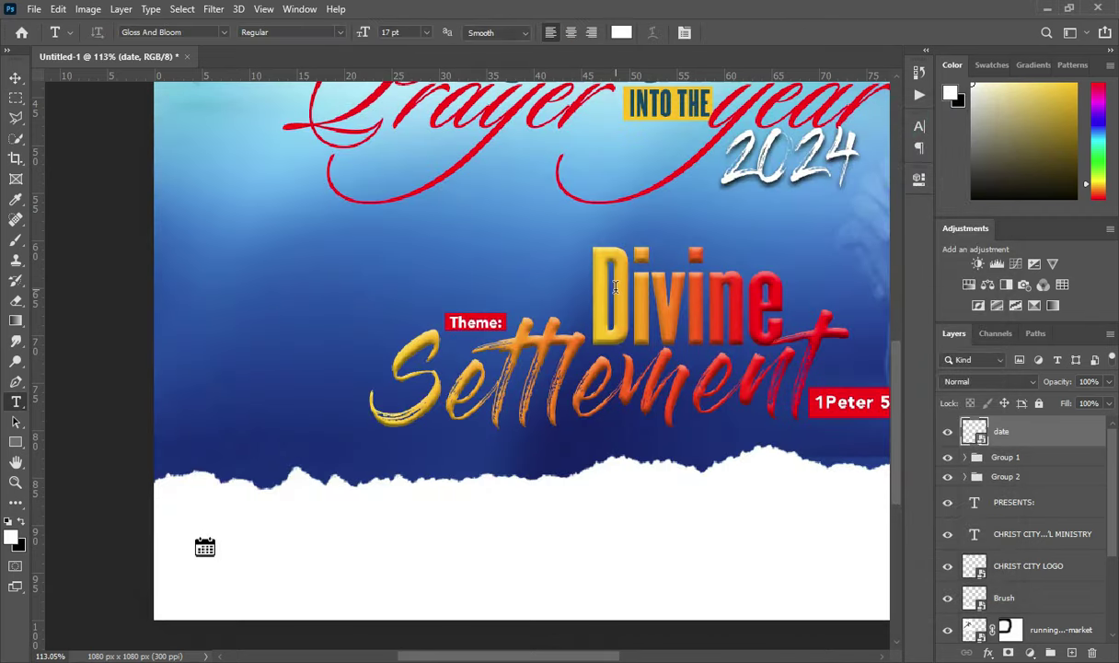
click(261, 537)
click(224, 32)
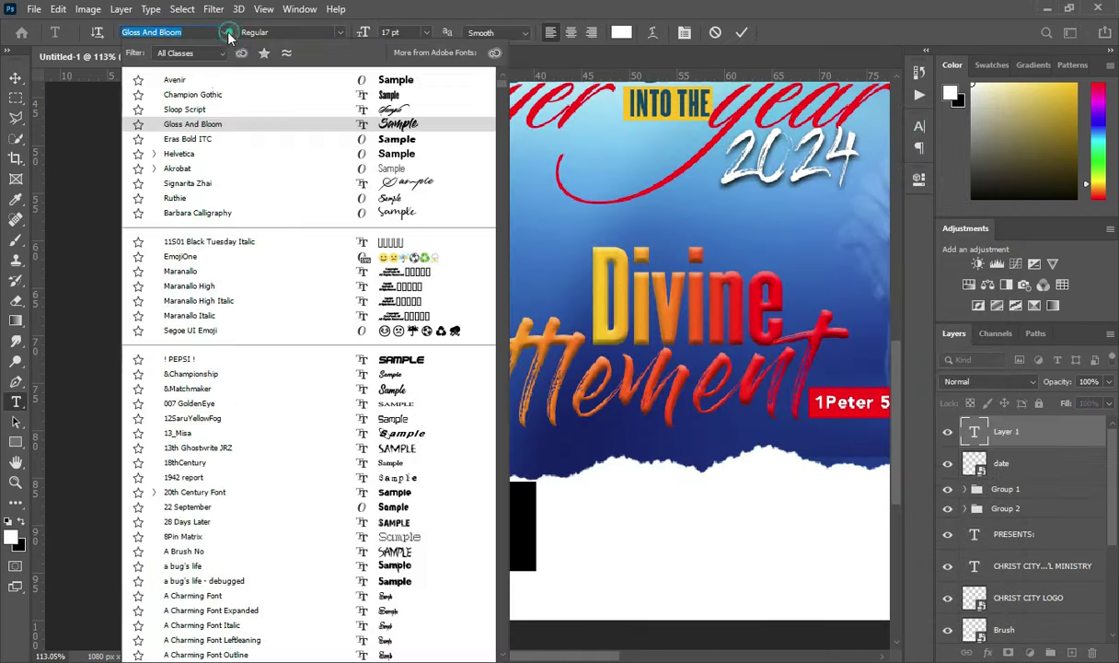
click(186, 80)
key(ctrl+v)
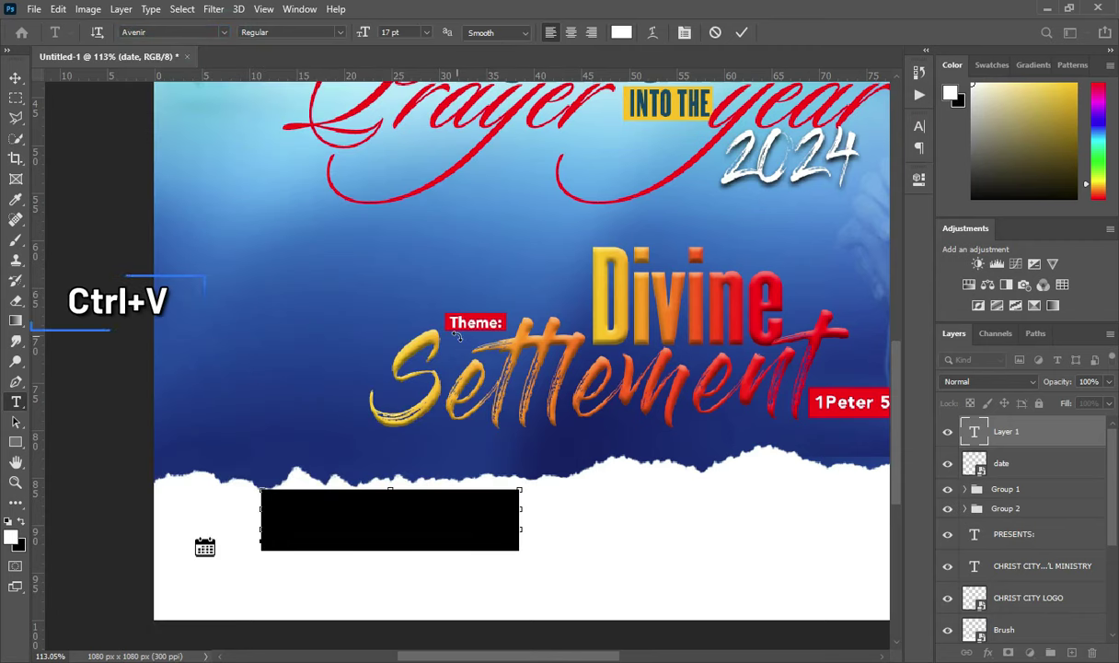
click(741, 33)
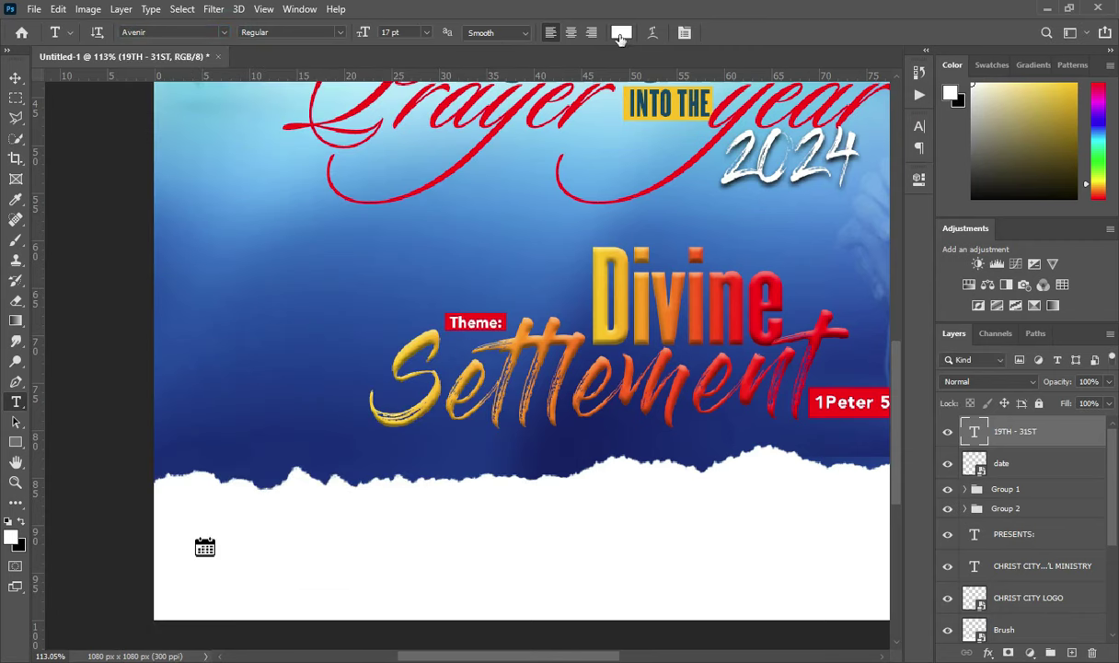
- Recolour the 19TH - 31ST text with a blue sampled from the flyer's background
click(621, 33)
click(241, 405)
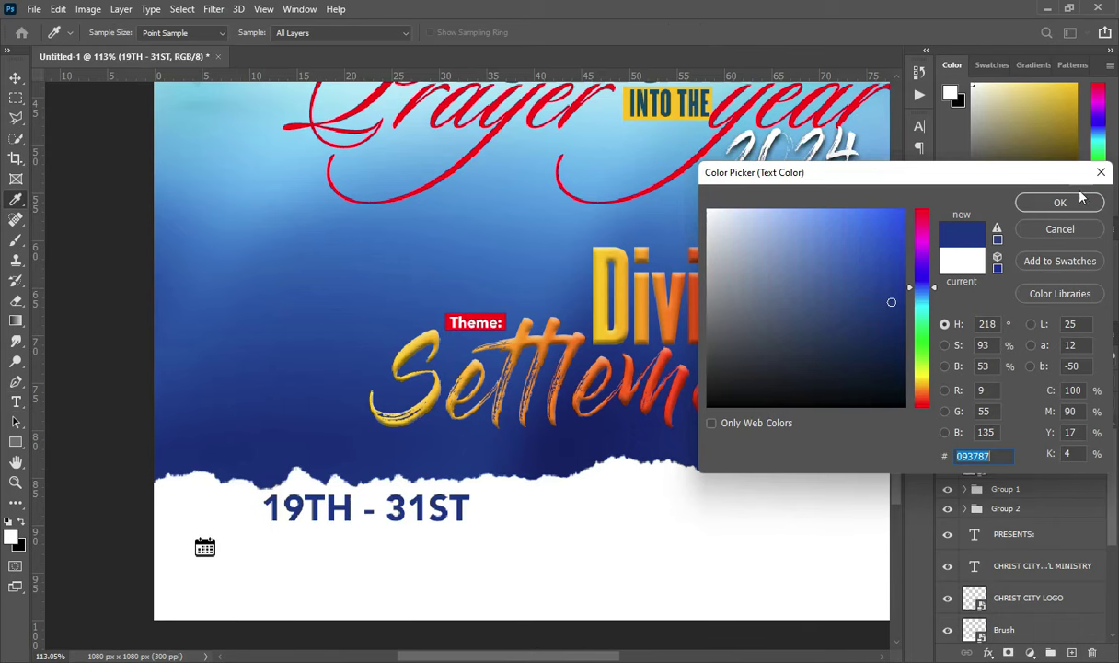
key(Return)
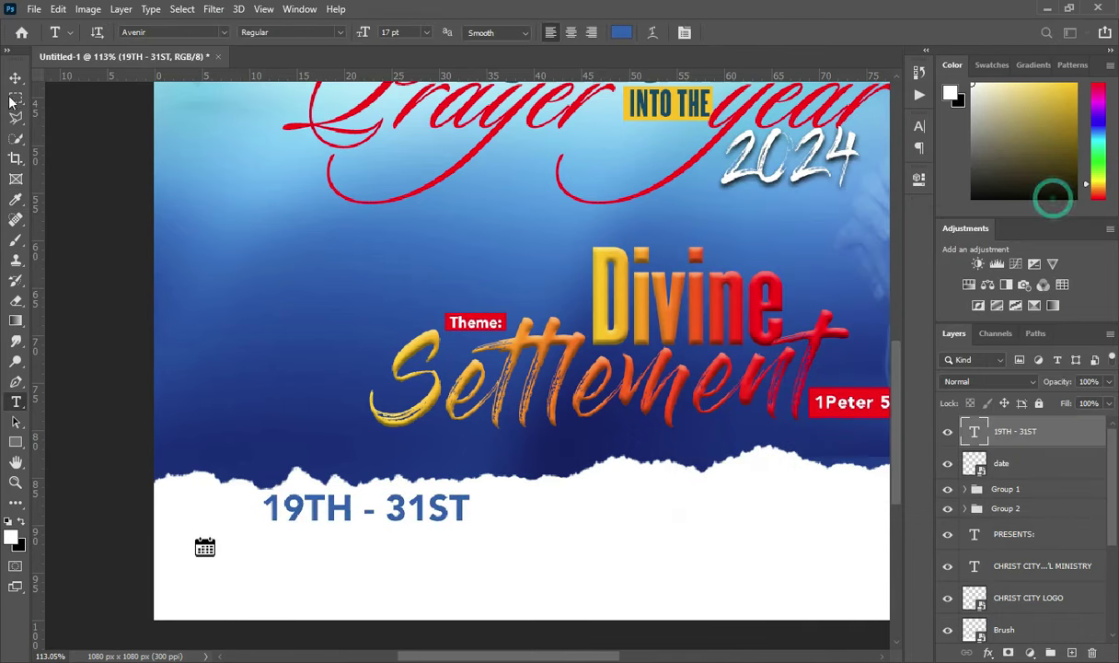
- Move the 19TH - 31ST text just right of the calendar icon and enlarge it
key(v)
drag(315, 506, 285, 534)
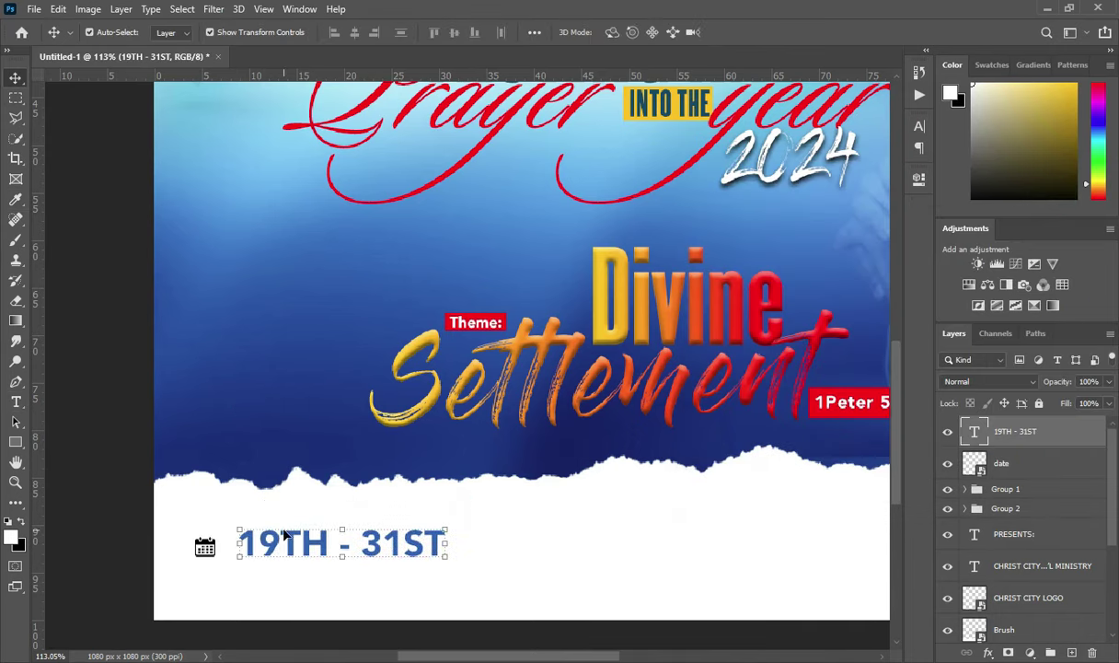
drag(446, 533, 508, 529)
key(Return)
scroll(237, 483, down, 2)
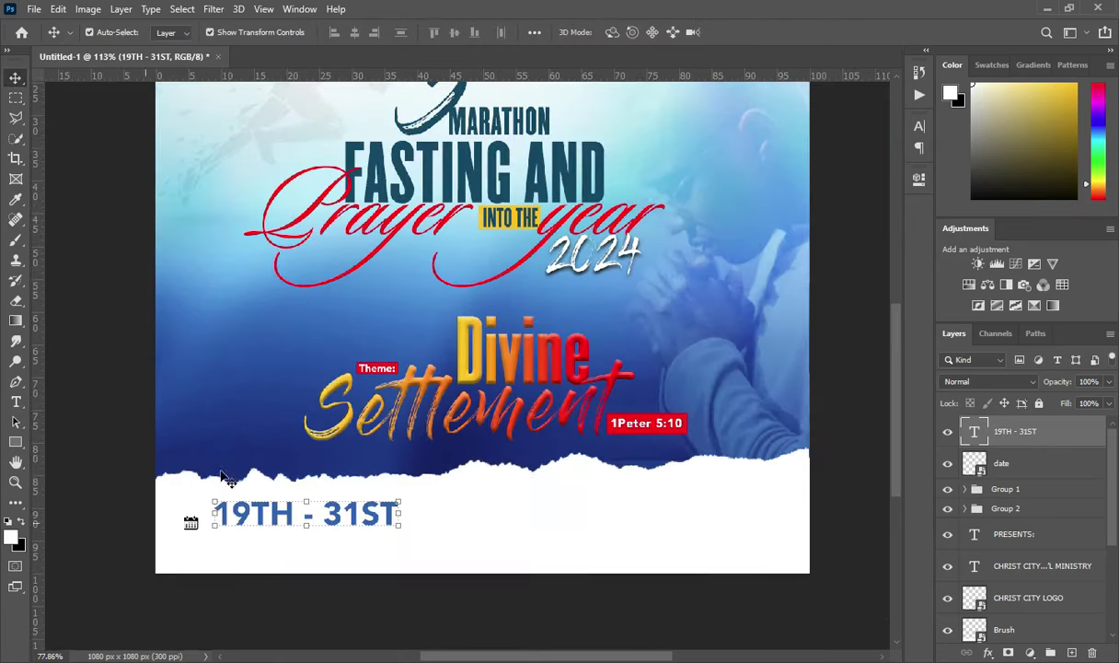
scroll(355, 605, down, 1)
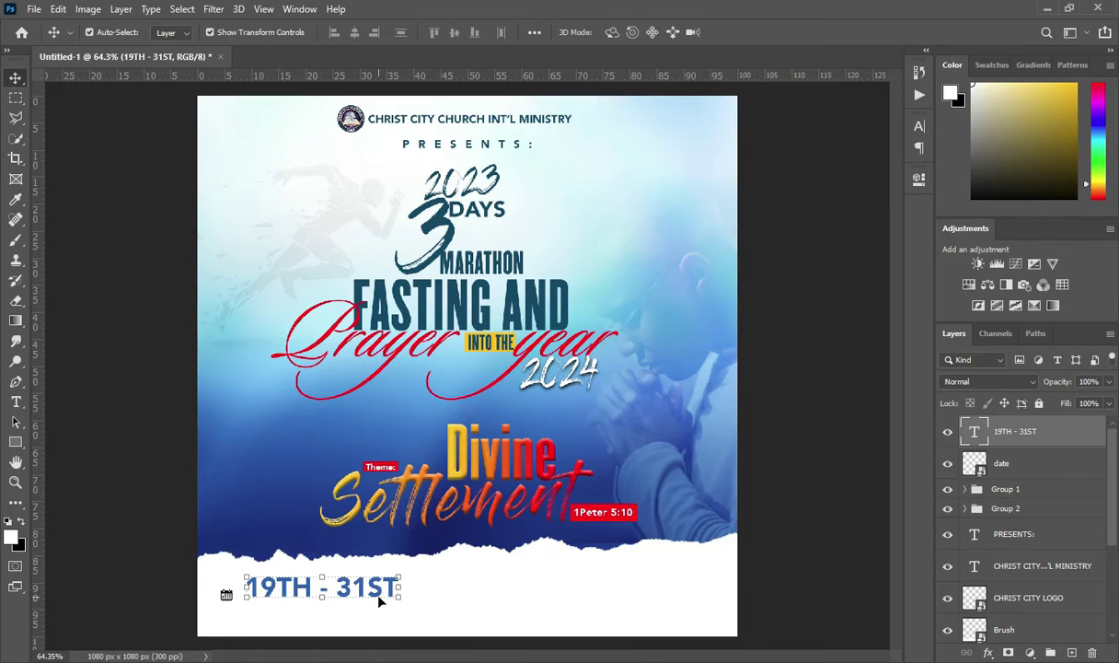
- Shrink the 19TH - 31ST text to about 17.37 pt beside the calendar icon
scroll(413, 599, up, 2)
key(ctrl+t)
drag(396, 578, 337, 582)
key(Return)
- Duplicate the 19TH - 31ST text and place the copy directly below the original
drag(899, 413, 901, 453)
key(ctrl+j)
drag(198, 448, 197, 477)
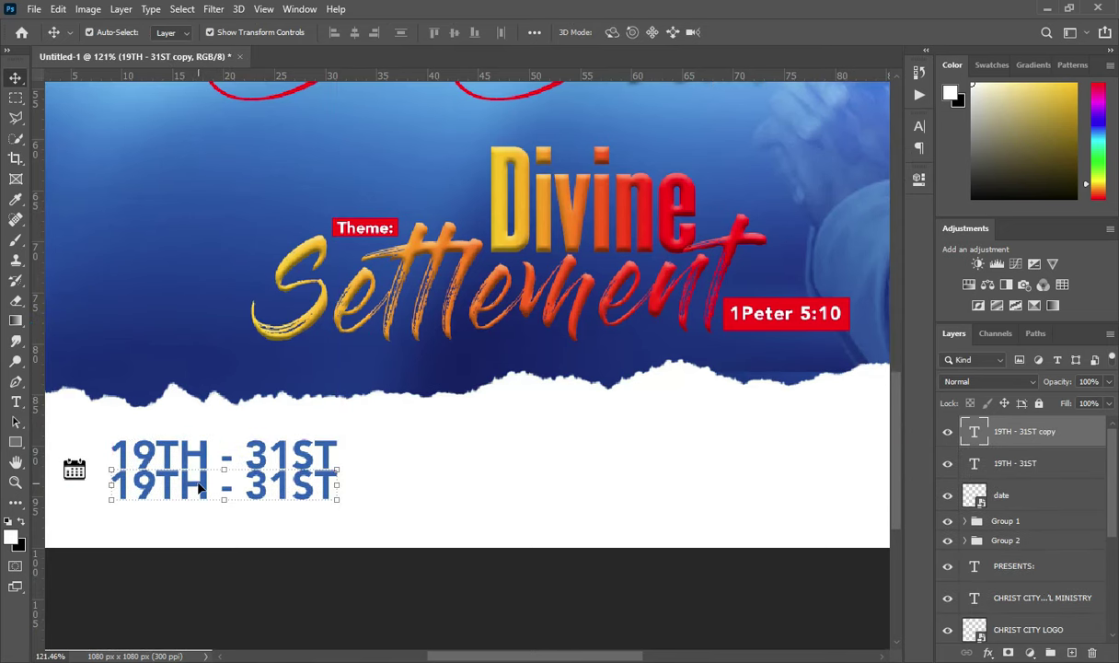
- Replace the duplicated date line's wording with DECEMBER, 2023 copied from the text document
key(t)
click(182, 481)
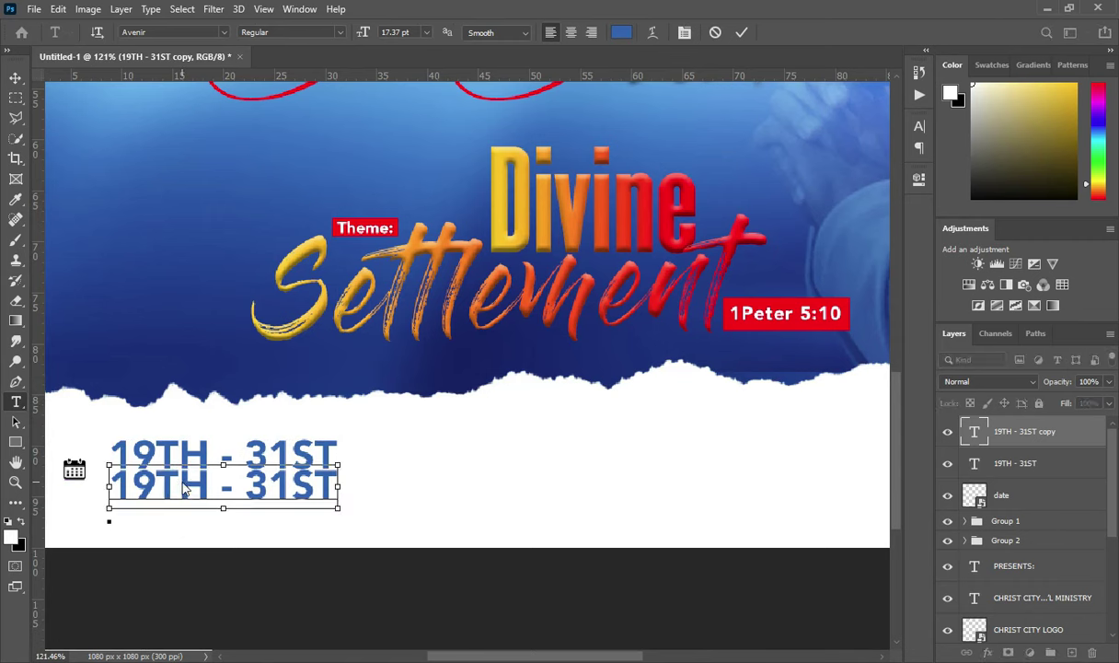
key(ctrl+Return)
click(181, 485)
key(ctrl+a)
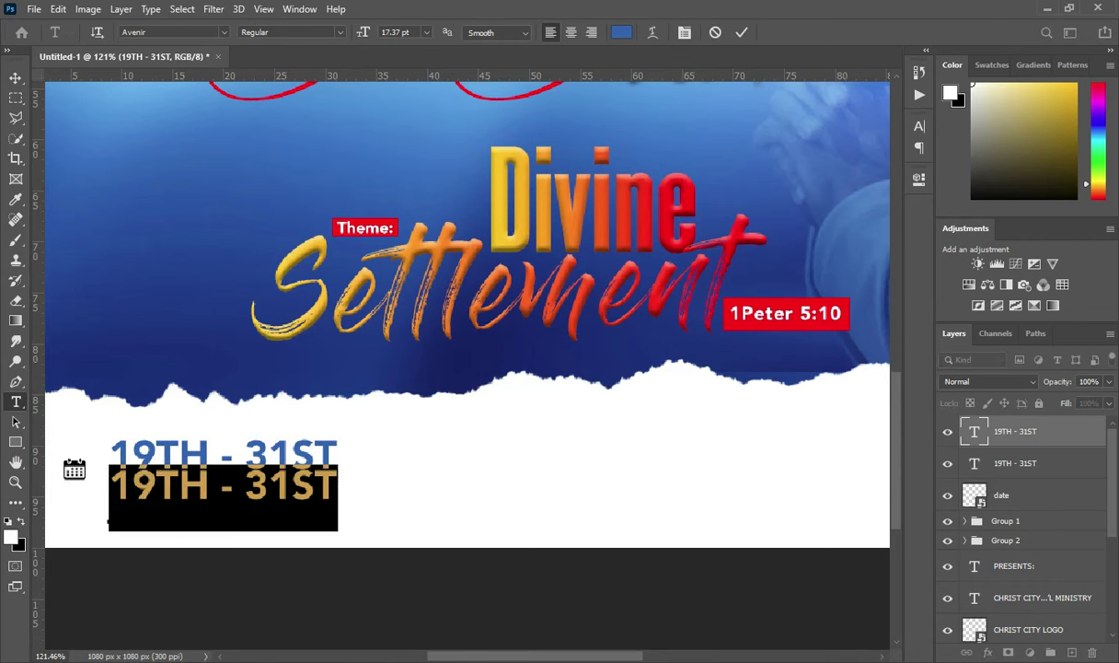
key(alt+Tab)
drag(252, 448, 339, 448)
key(ctrl+c)
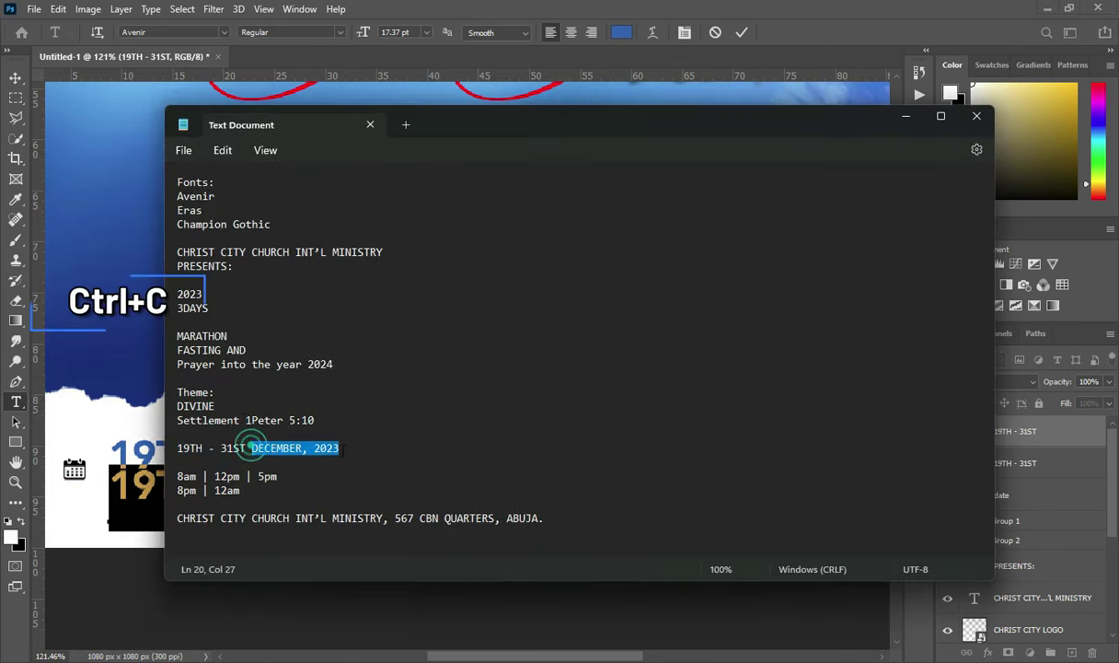
key(alt+Tab)
key(ctrl+v)
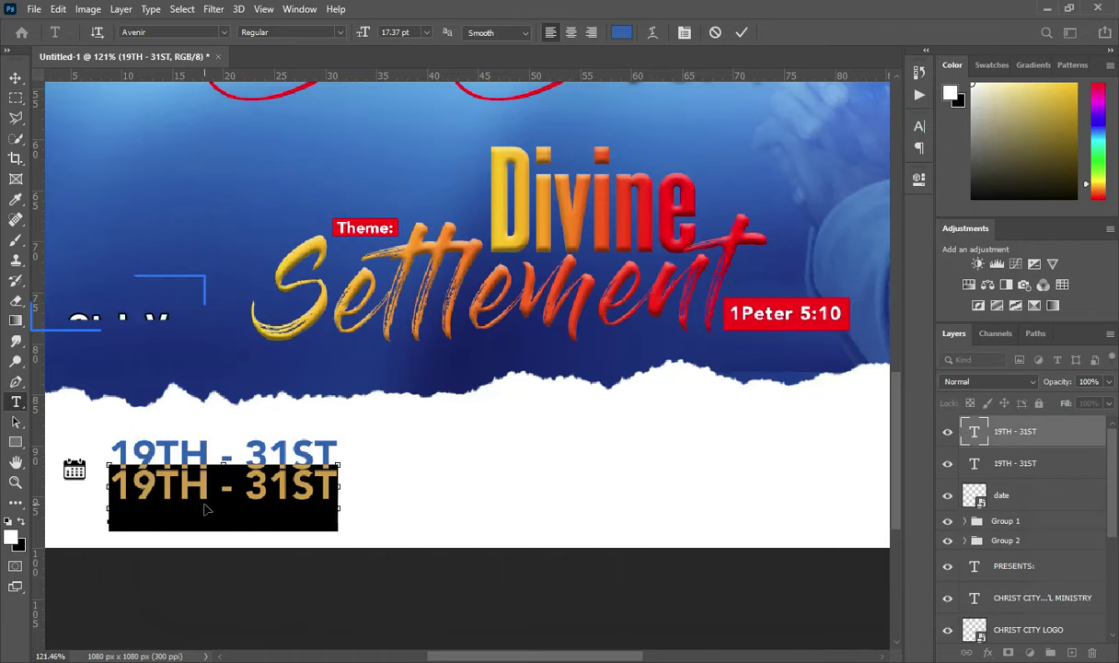
click(741, 33)
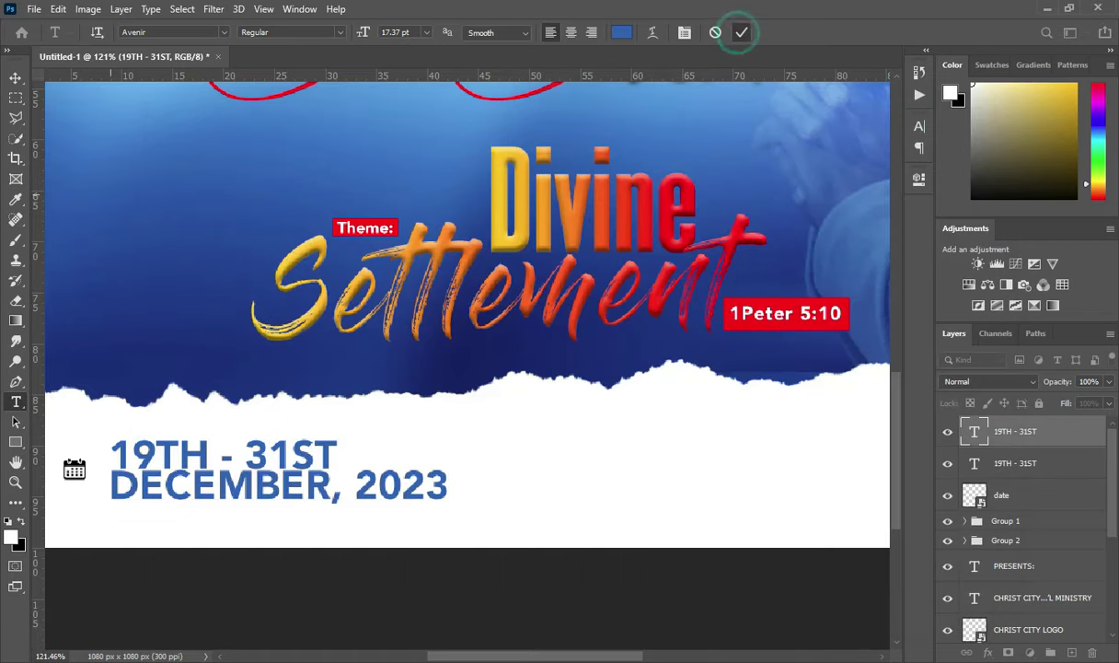
key(ctrl+s)
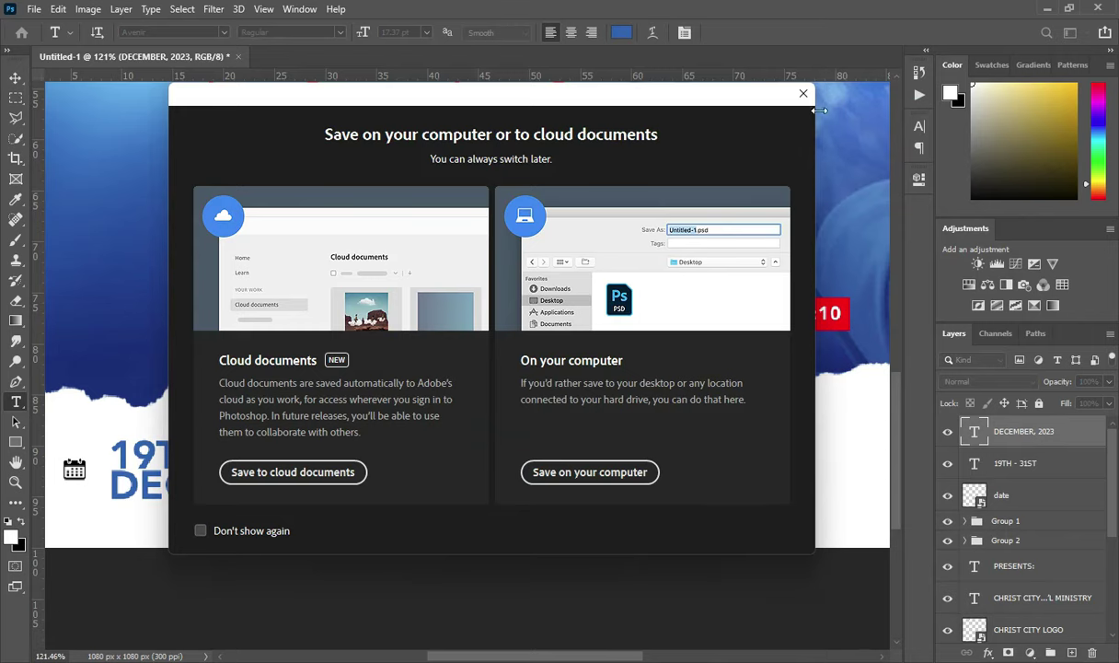
click(803, 93)
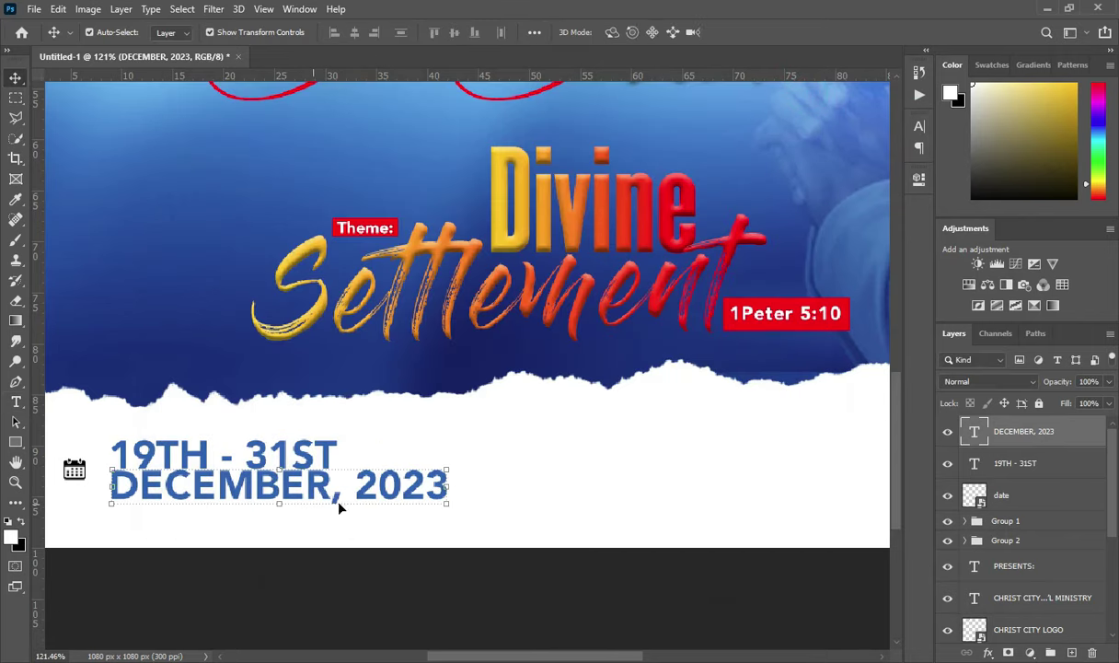
- Scale the DECEMBER, 2023 text to about 67.23% so it matches the width of the 19TH - 31ST line
key(ctrl+t)
drag(447, 483, 337, 475)
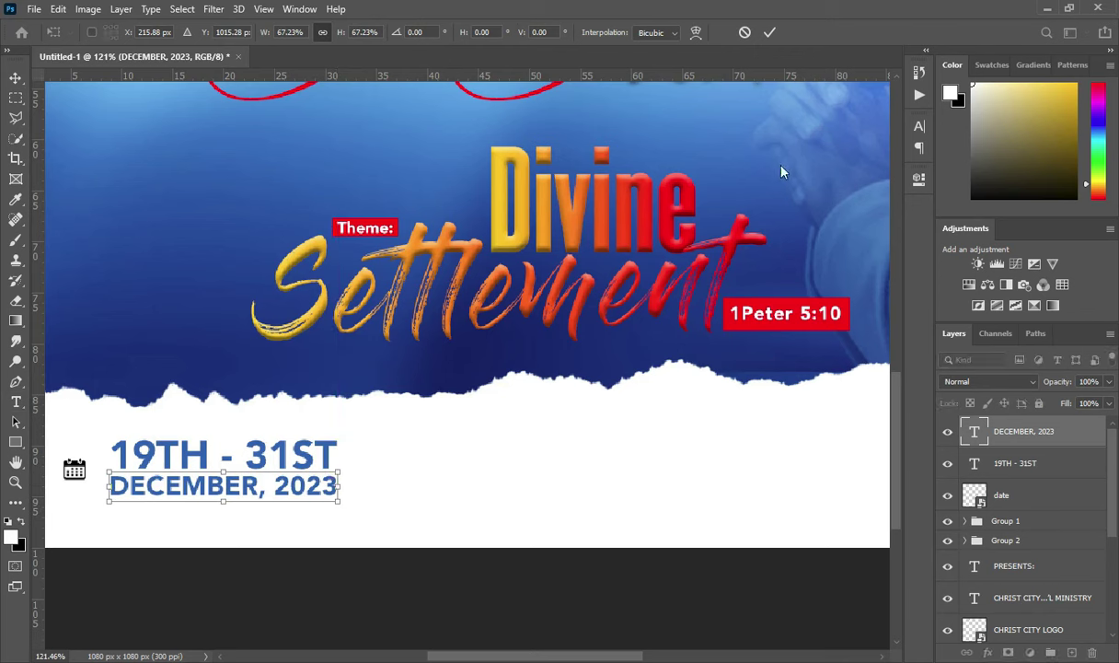
click(768, 32)
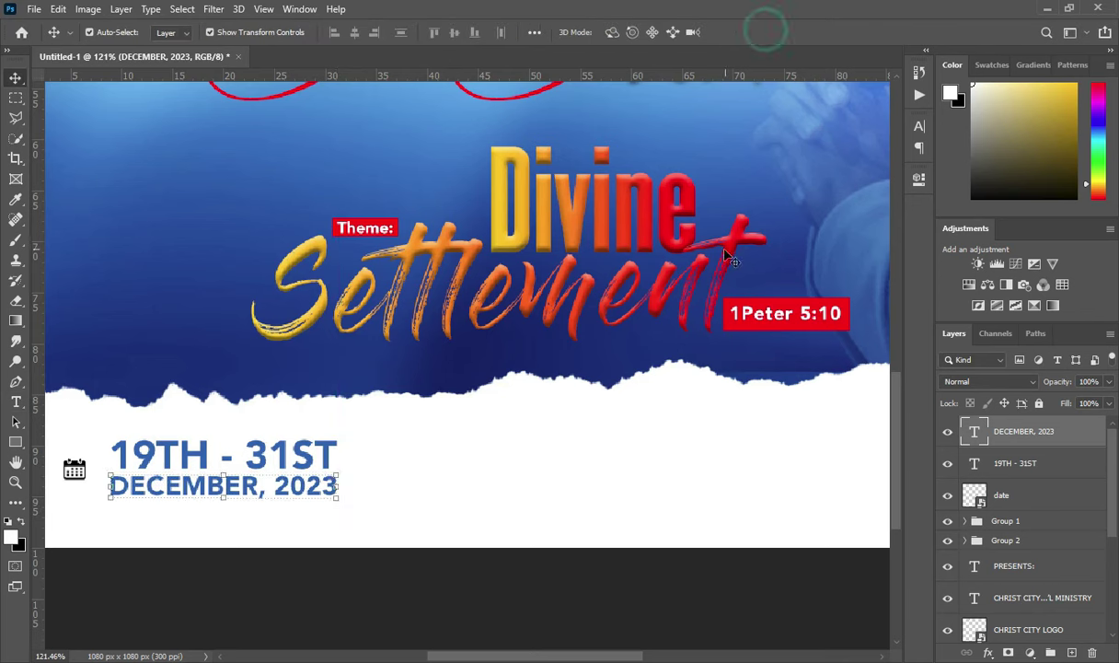
- Nudge the two date lines down slightly and left, close beside the calendar icon
shift+click(1016, 470)
key(Down)
key(Down)
key(Down)
key(Down)
key(Down)
key(Down)
key(Down)
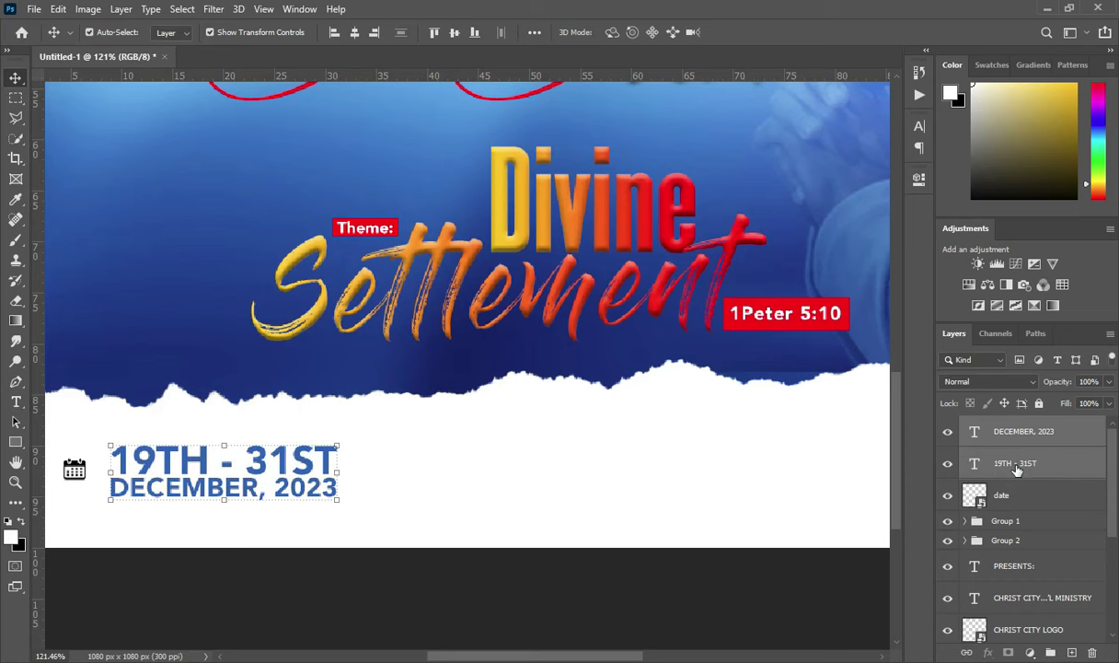
key(Left)
key(Left)
key(Left)
key(Left)
key(Left)
key(Left)
key(Left)
key(Left)
key(Left)
key(Left)
key(Left)
key(Left)
key(Left)
key(Left)
key(Left)
key(Left)
key(Left)
key(Left)
key(Left)
key(Left)
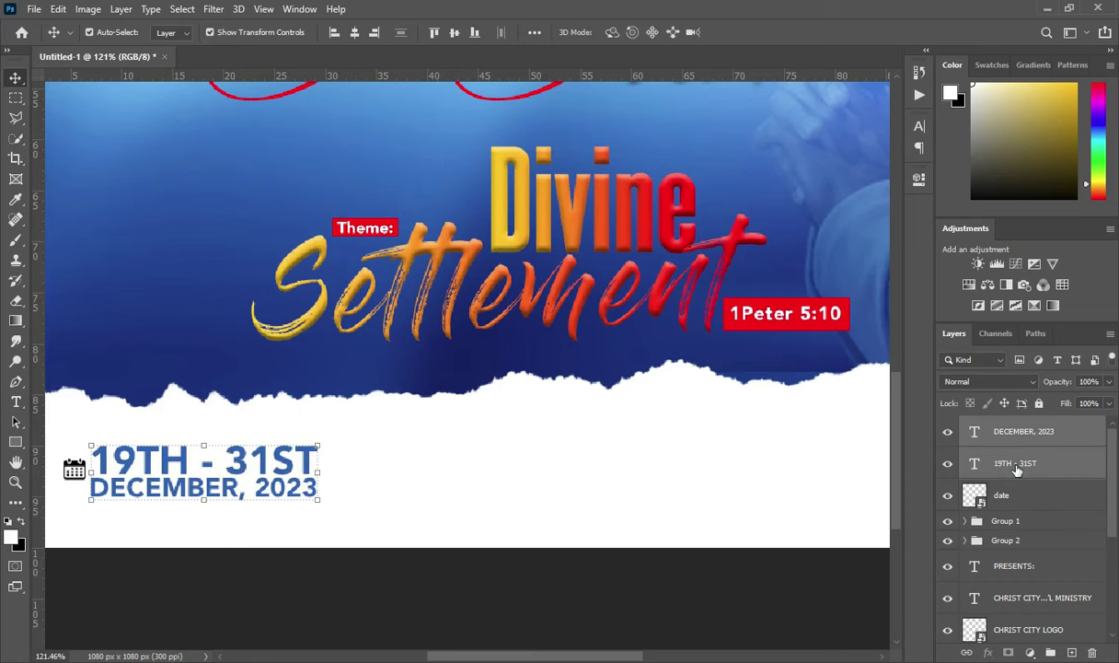
- Scale the two date lines down together, keeping them beside the calendar icon
scroll(520, 485, down, 1)
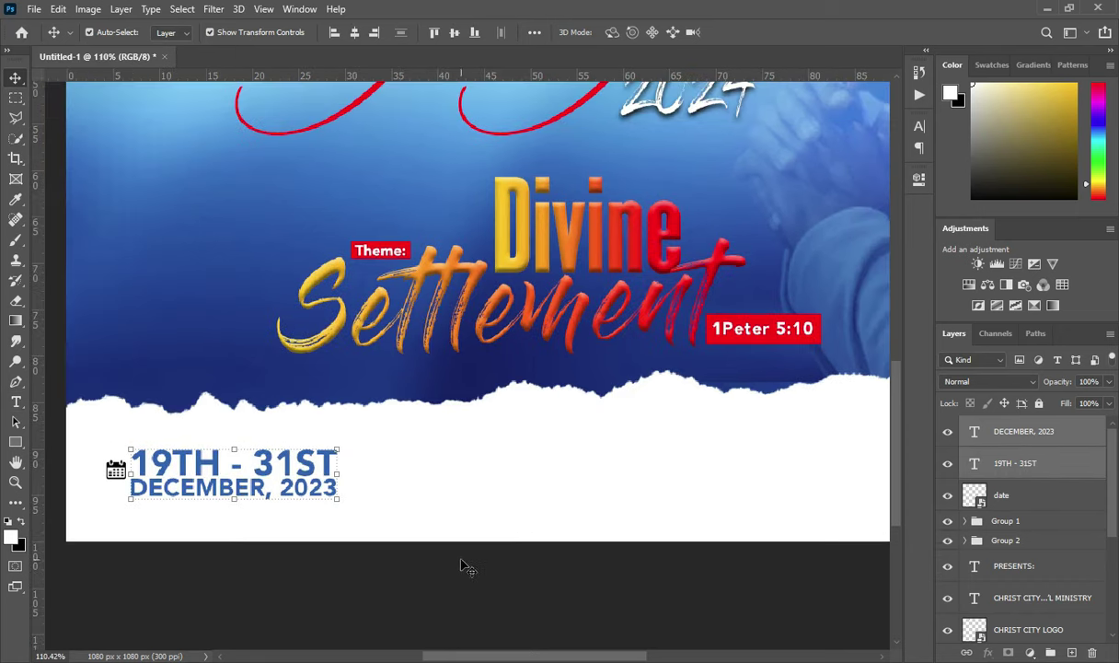
scroll(465, 560, down, 8)
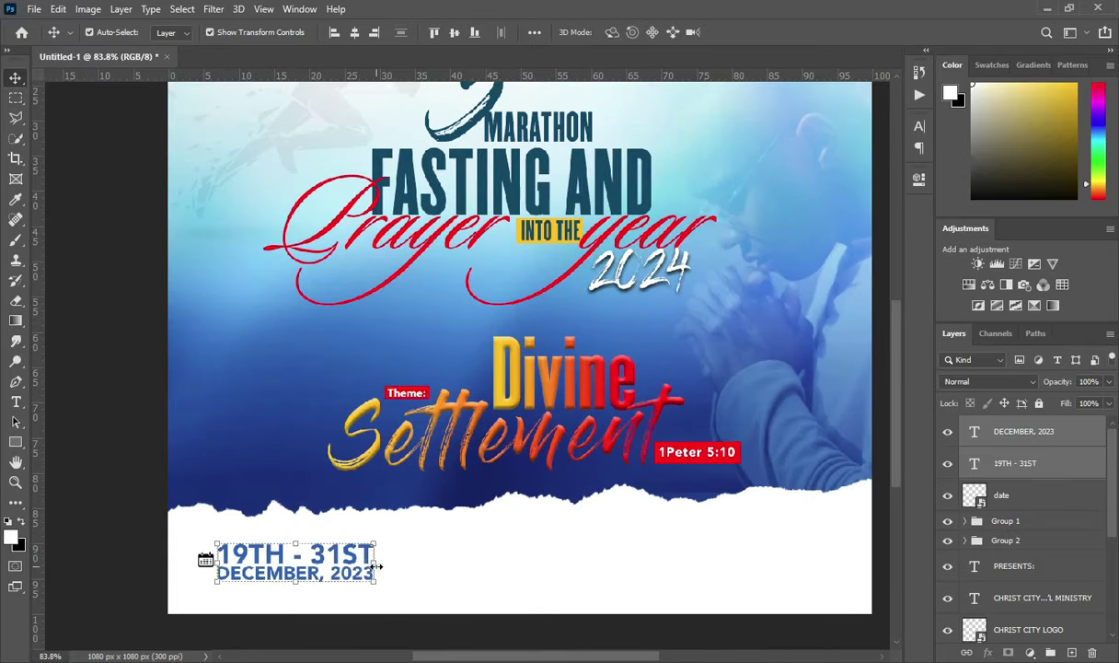
key(ctrl+t)
drag(376, 564, 343, 560)
key(Return)
scroll(373, 576, up, 3)
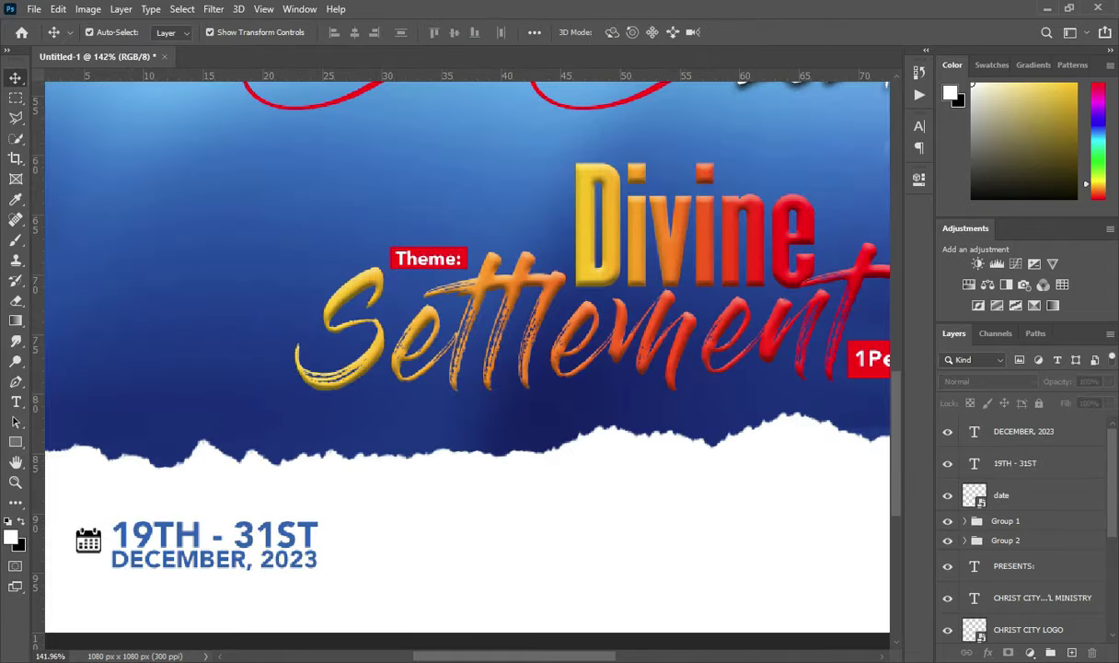
- Place the 8004-200 alarm clock image from the 3days fasting and prayer folder, scaled to about 3.5%, just right of the date
key(alt+Tab)
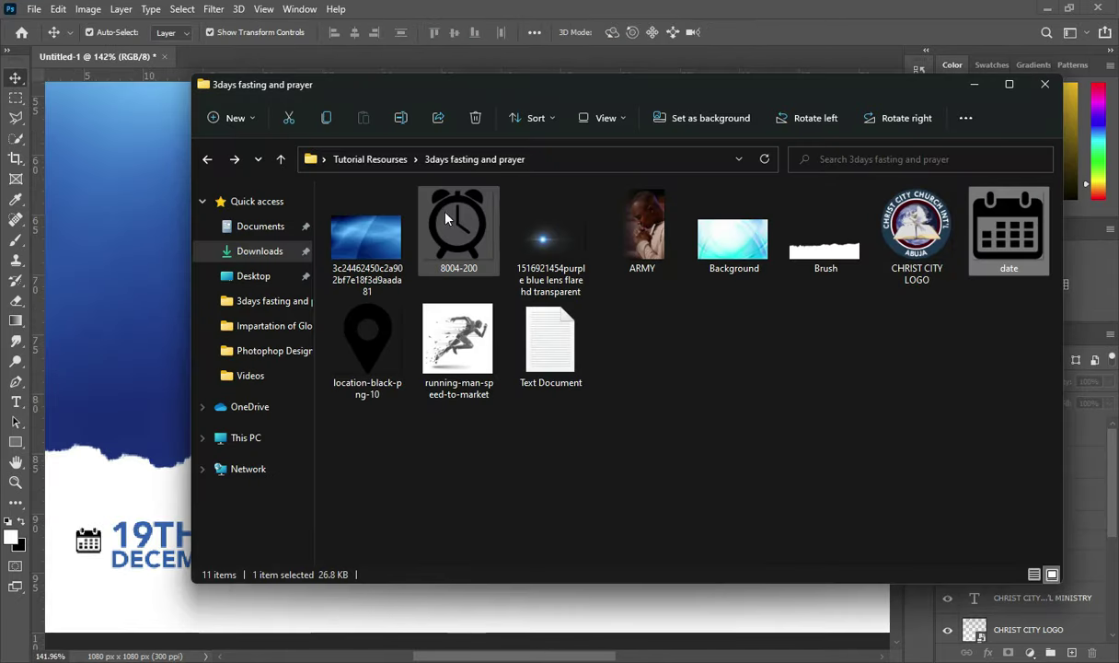
drag(438, 208, 363, 287)
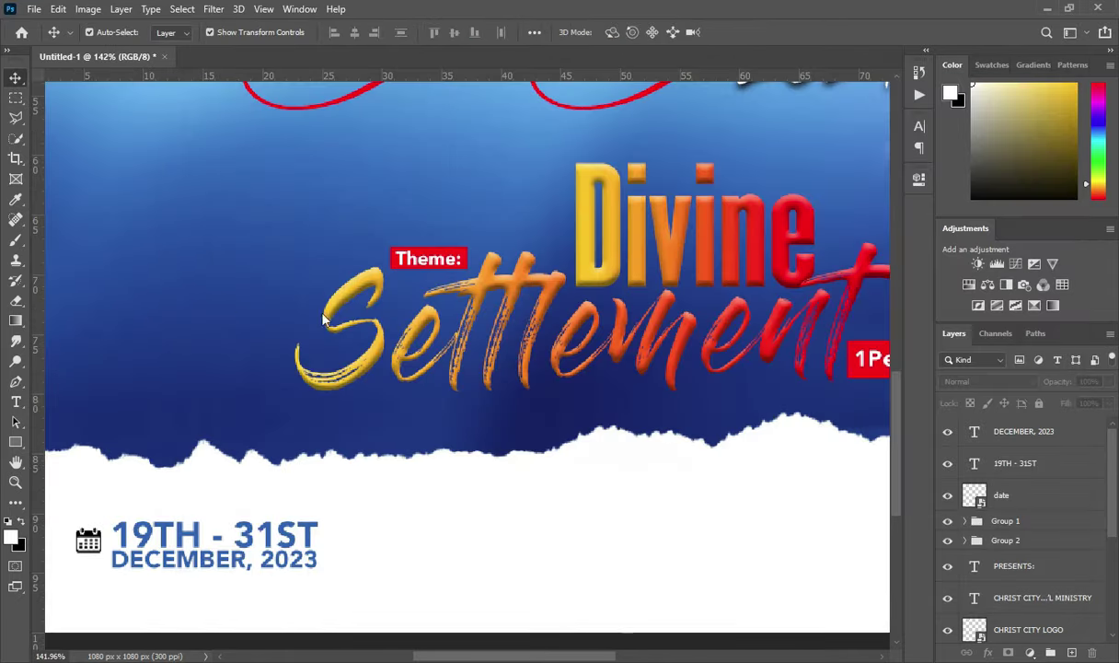
scroll(408, 272, down, 2)
drag(132, 330, 356, 330)
drag(769, 122, 462, 424)
scroll(395, 456, up, 2)
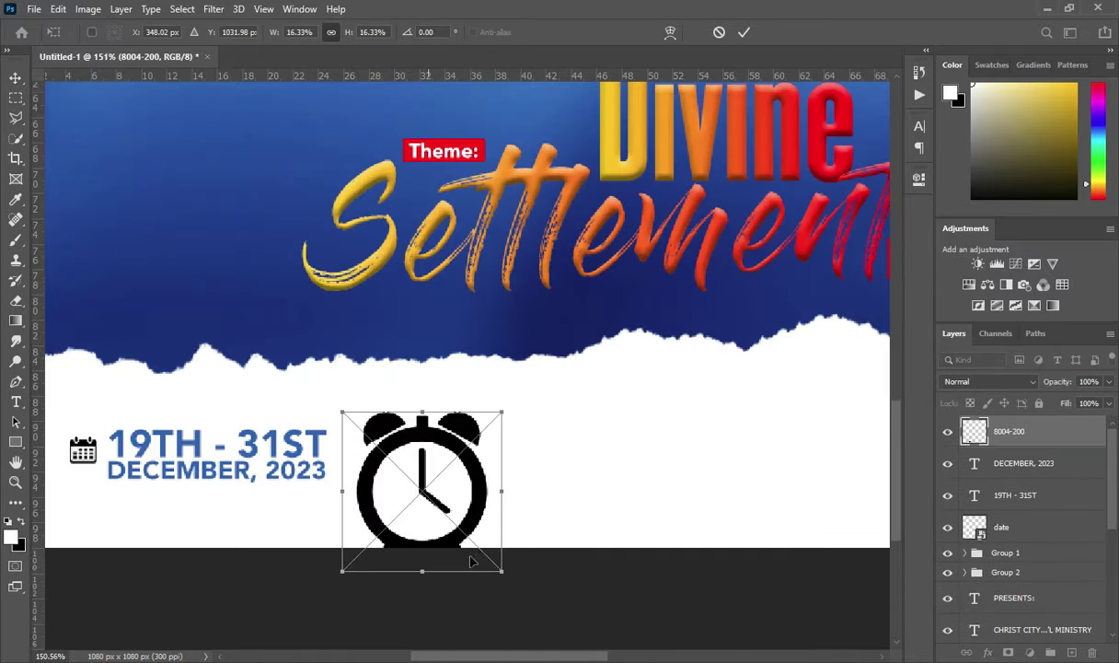
drag(452, 519, 408, 477)
drag(408, 413, 358, 451)
scroll(354, 456, up, 2)
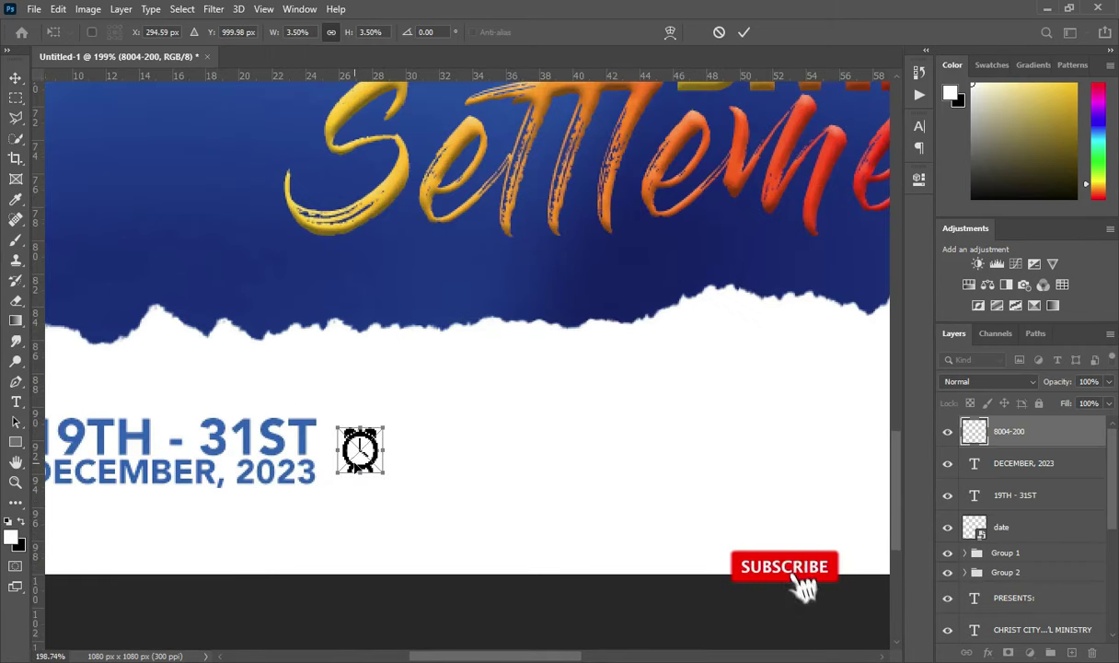
key(Return)
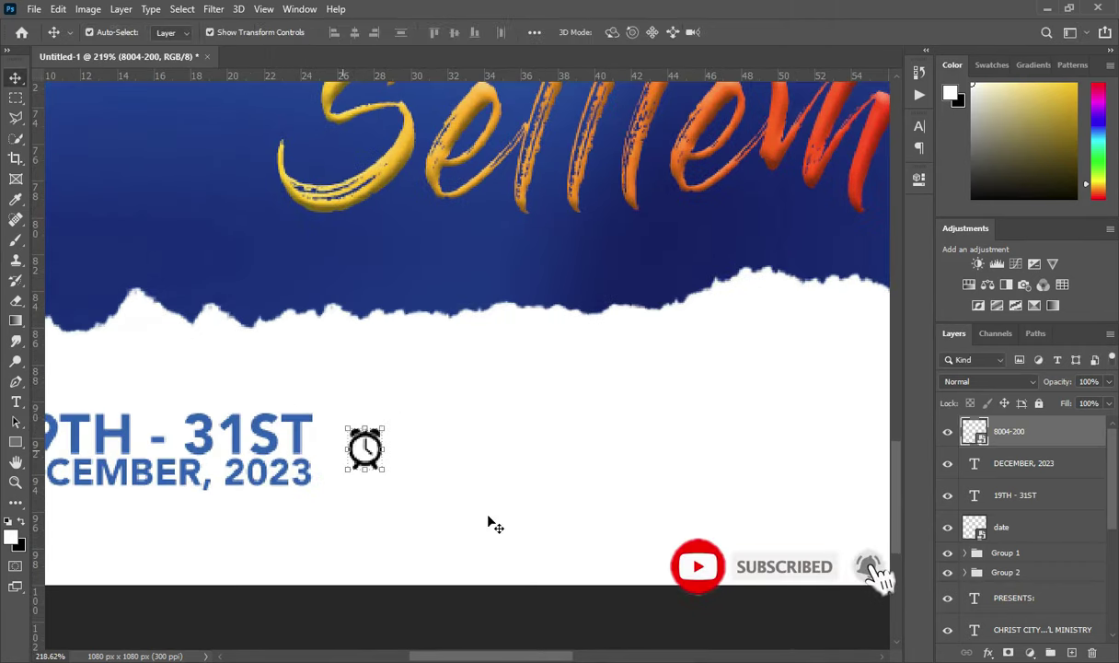
- Duplicate the DECEMBER, 2023 text, raise the copy to the top of the layer stack and place it right of the clock icon
scroll(324, 458, down, 3)
click(232, 472)
key(ctrl+j)
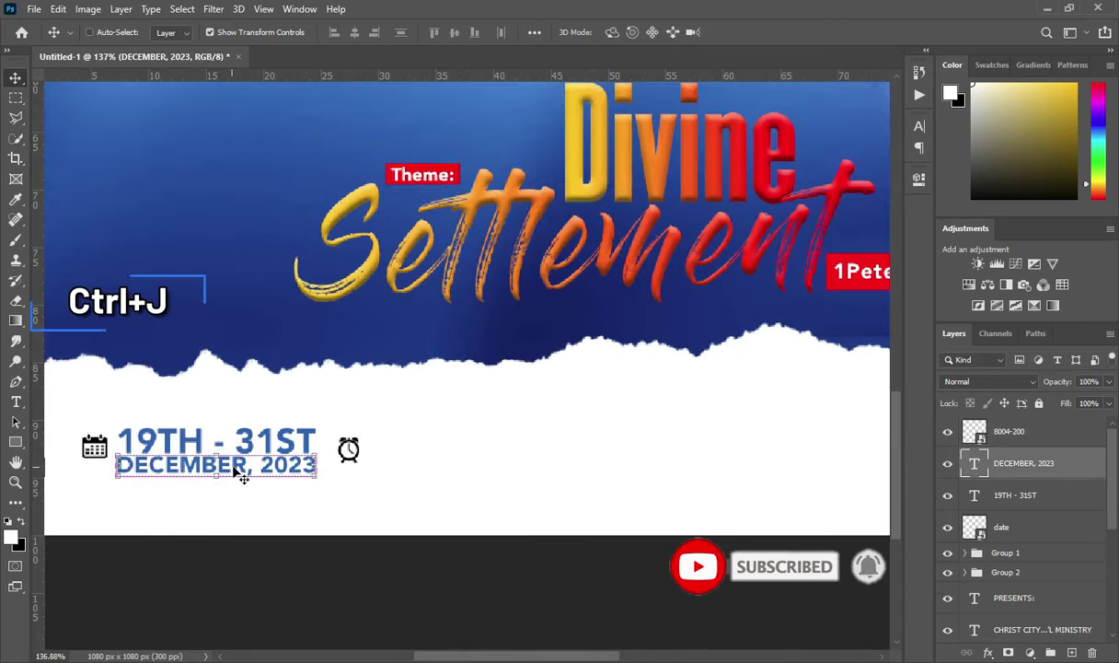
drag(1023, 447, 1021, 425)
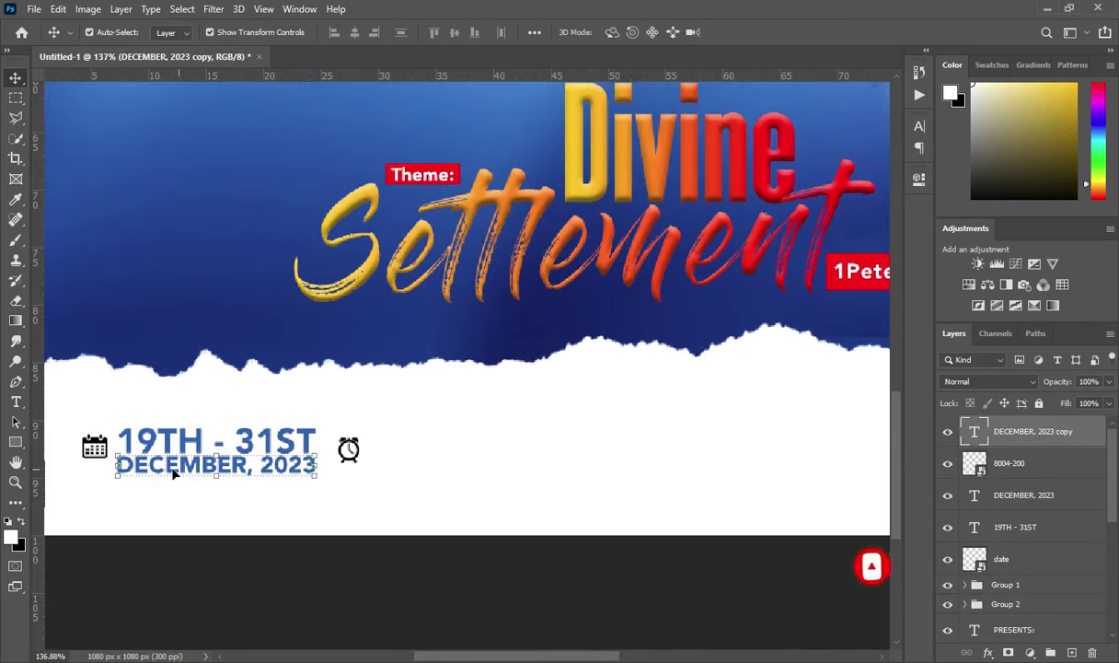
drag(168, 451, 428, 442)
scroll(506, 414, up, 2)
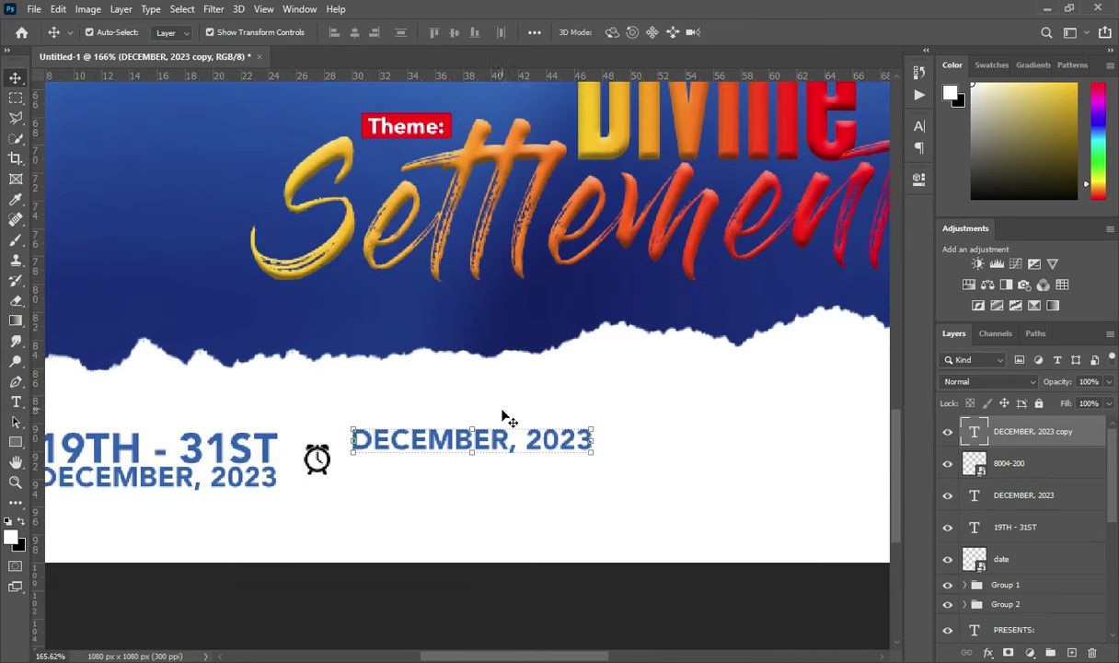
- Recolour the copied DECEMBER, 2023 text with a red sampled from the Divine title
key(t)
click(621, 33)
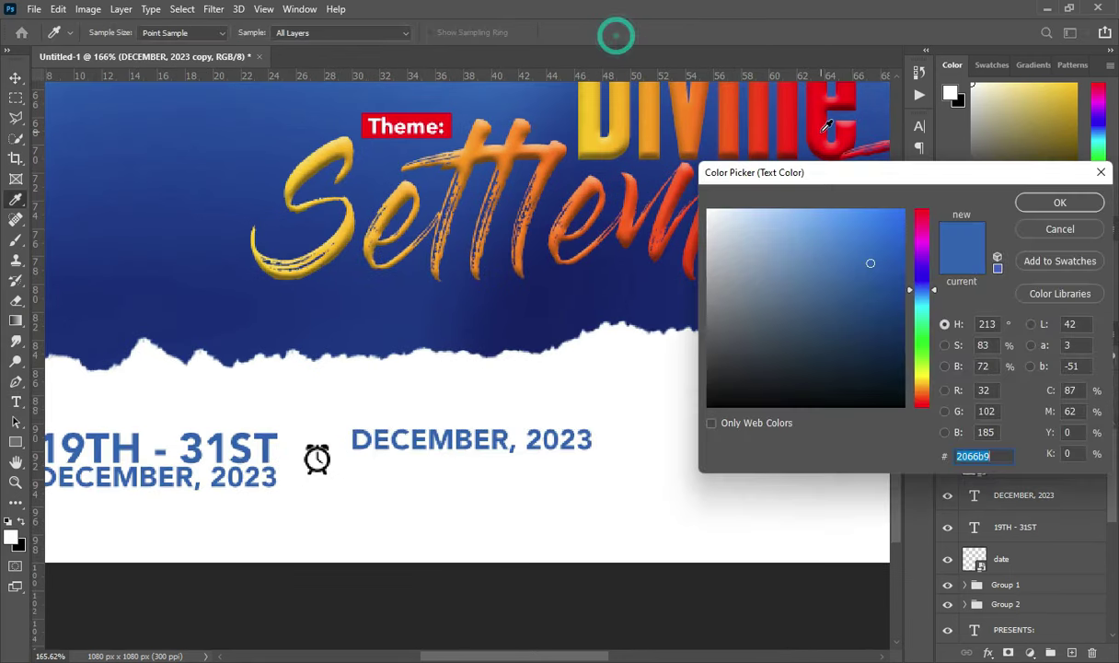
click(816, 135)
click(1051, 197)
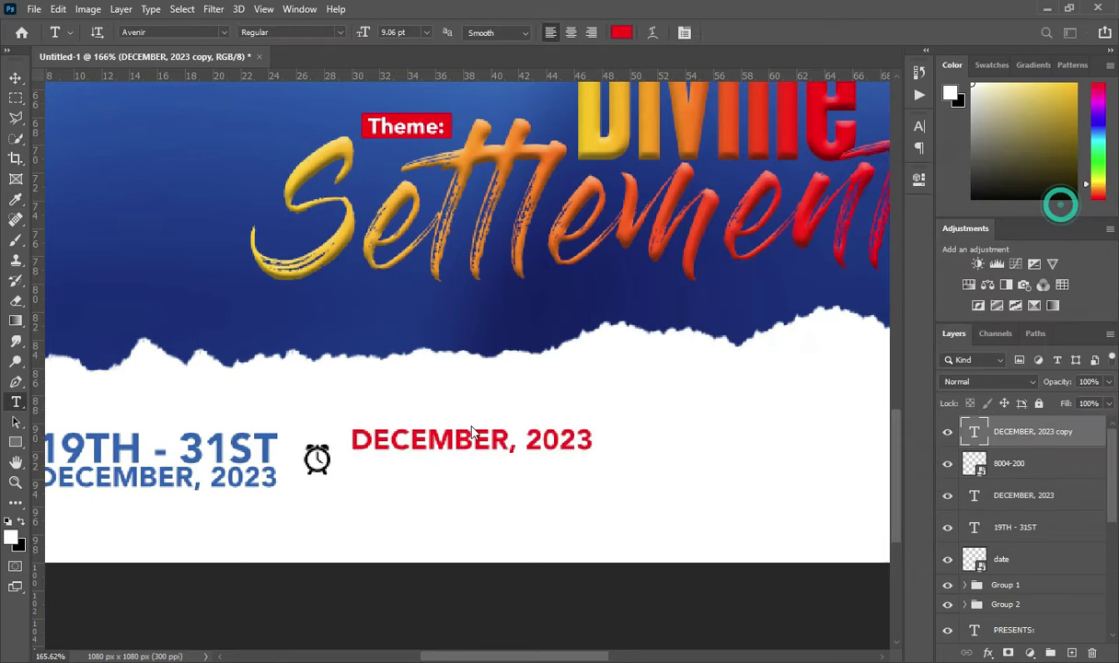
- Replace the red text beside the clock icon with 8am | 12pm | 5pm copied from the text document
scroll(409, 440, up, 1)
click(406, 443)
key(ctrl+a)
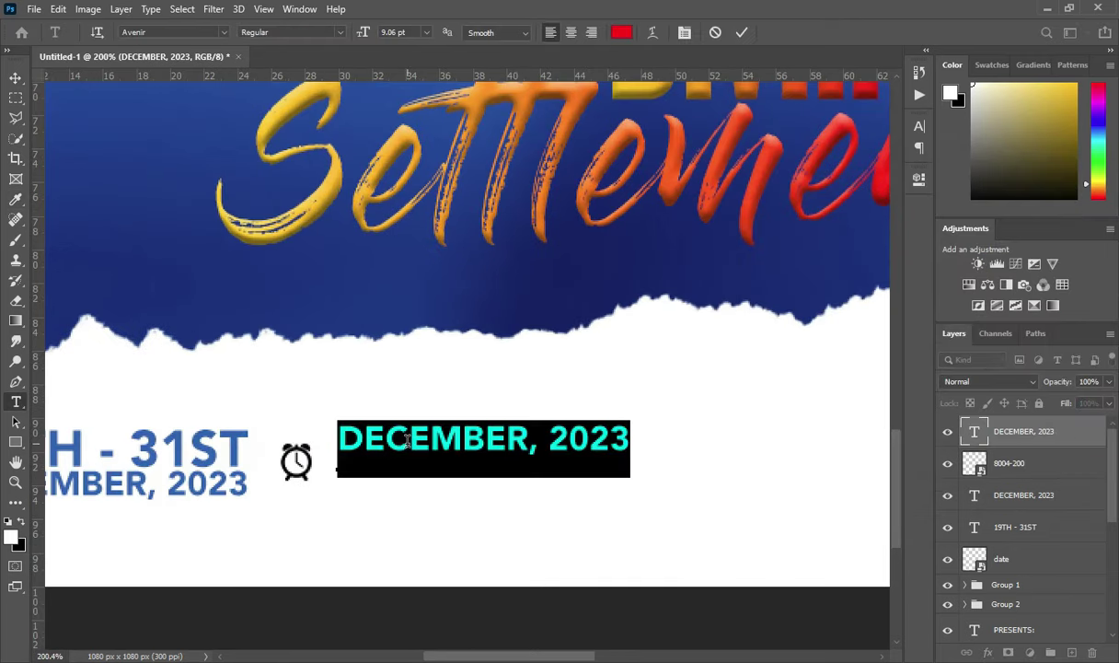
key(alt+Tab)
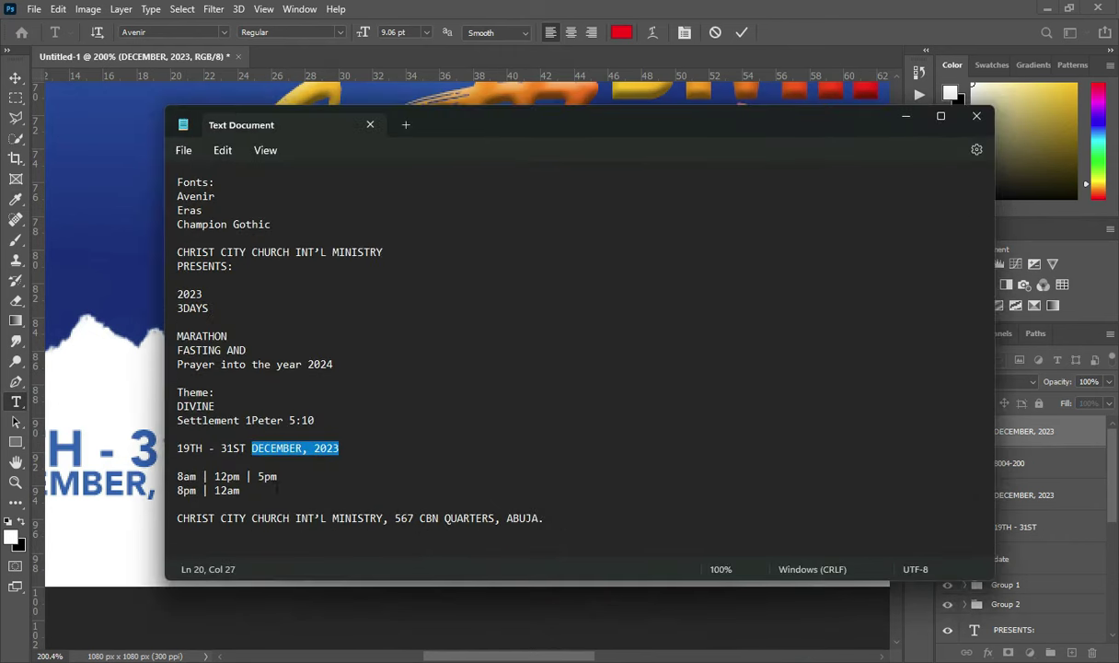
drag(173, 478, 292, 479)
key(ctrl+c)
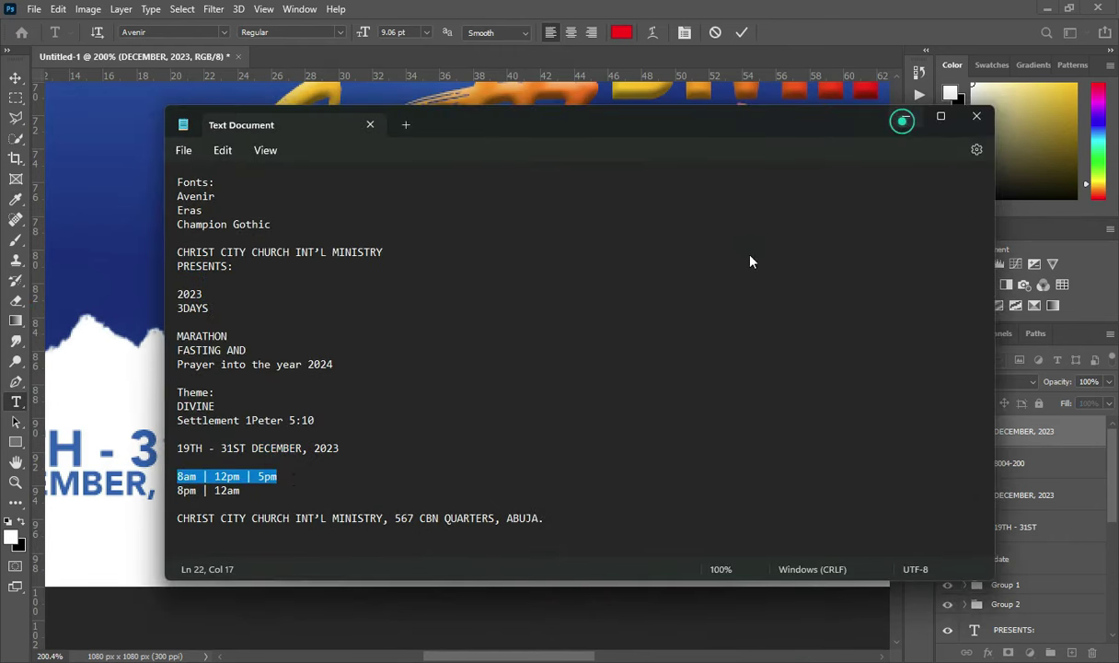
key(alt+Tab)
key(ctrl+v)
click(740, 32)
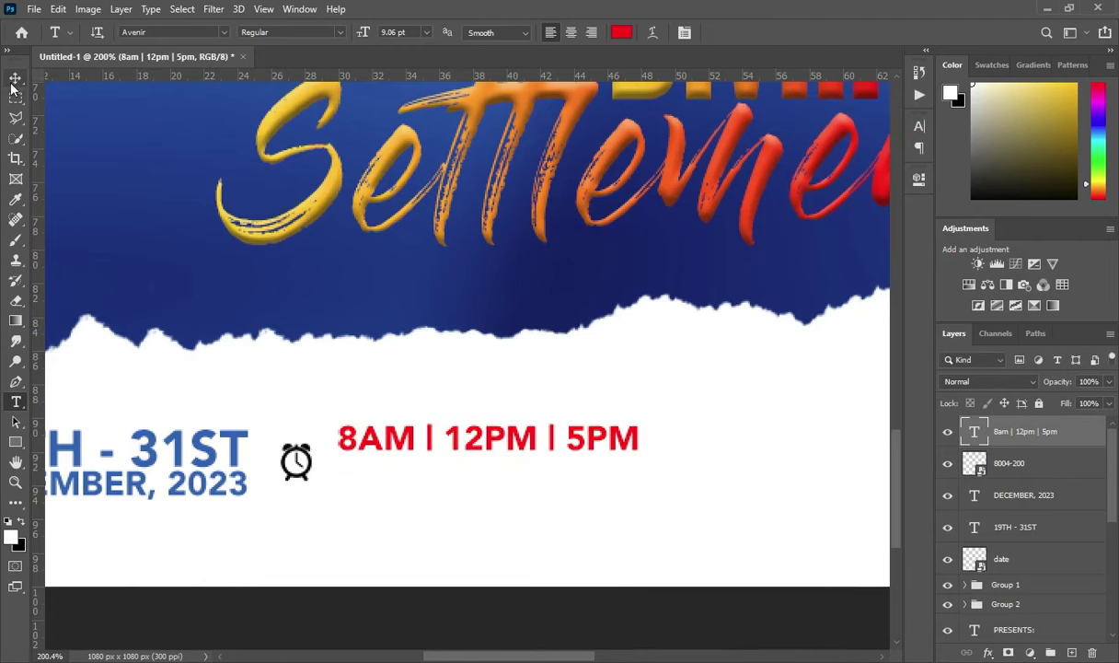
click(12, 83)
scroll(386, 381, down, 6)
key(ctrl+0)
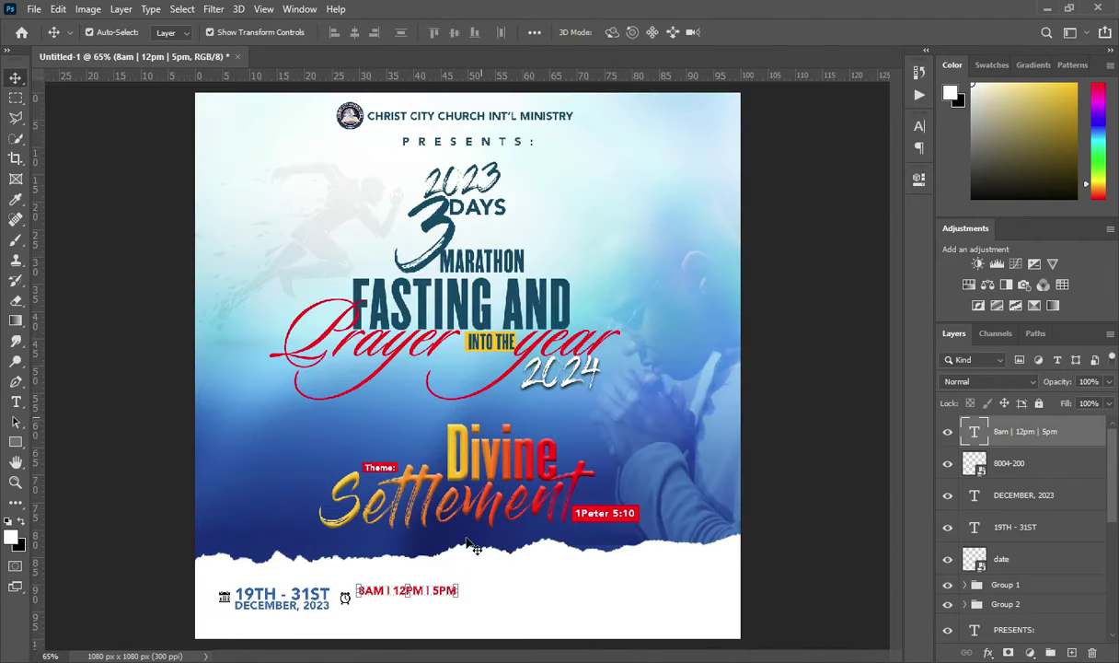
- Turn off All Caps and Superscript for the 8am | 12pm | 5pm text
scroll(466, 545, up, 5)
drag(416, 580, 417, 582)
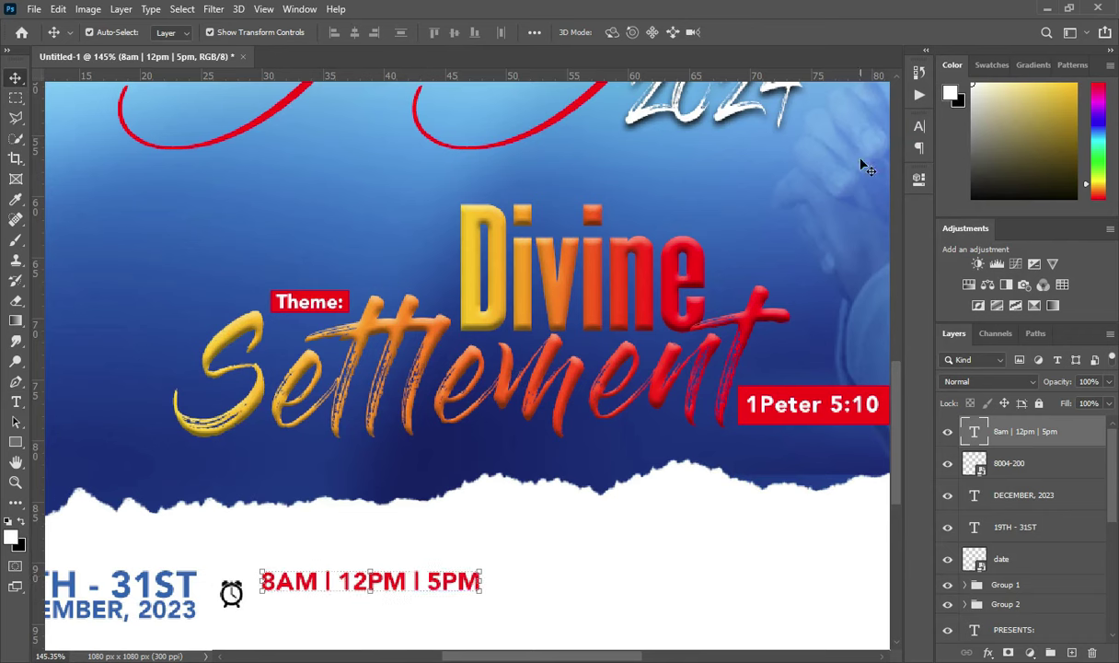
key(t)
click(919, 126)
click(790, 233)
click(828, 234)
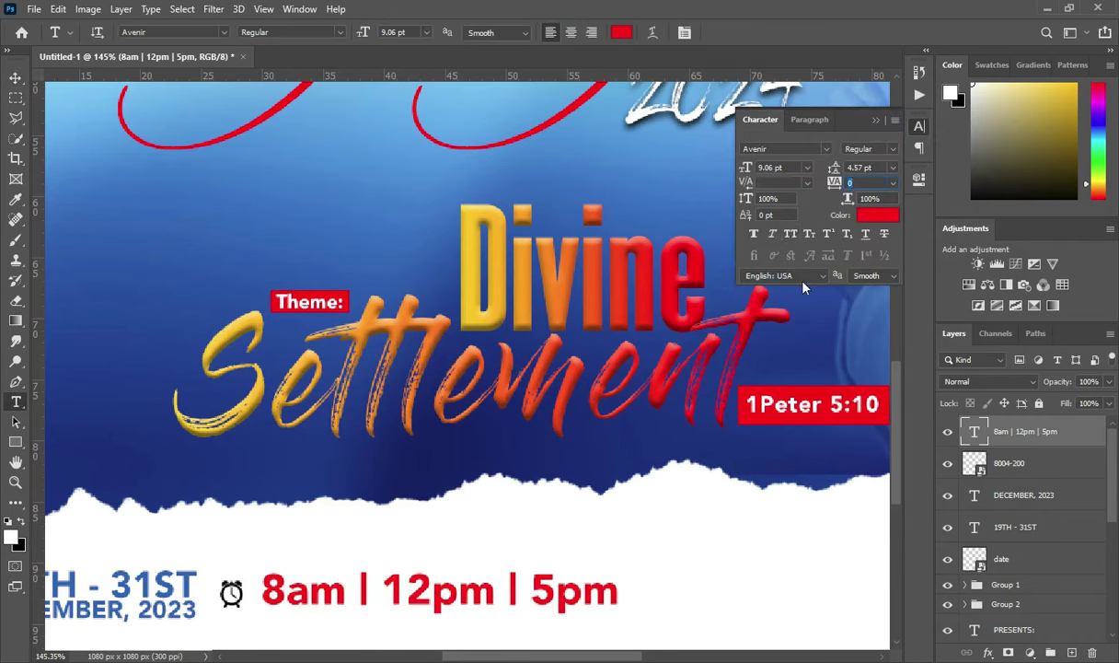
- Recolour the separator bar between 12pm and 5pm with blue 1f64b8 sampled from the flyer's background
double_click(516, 591)
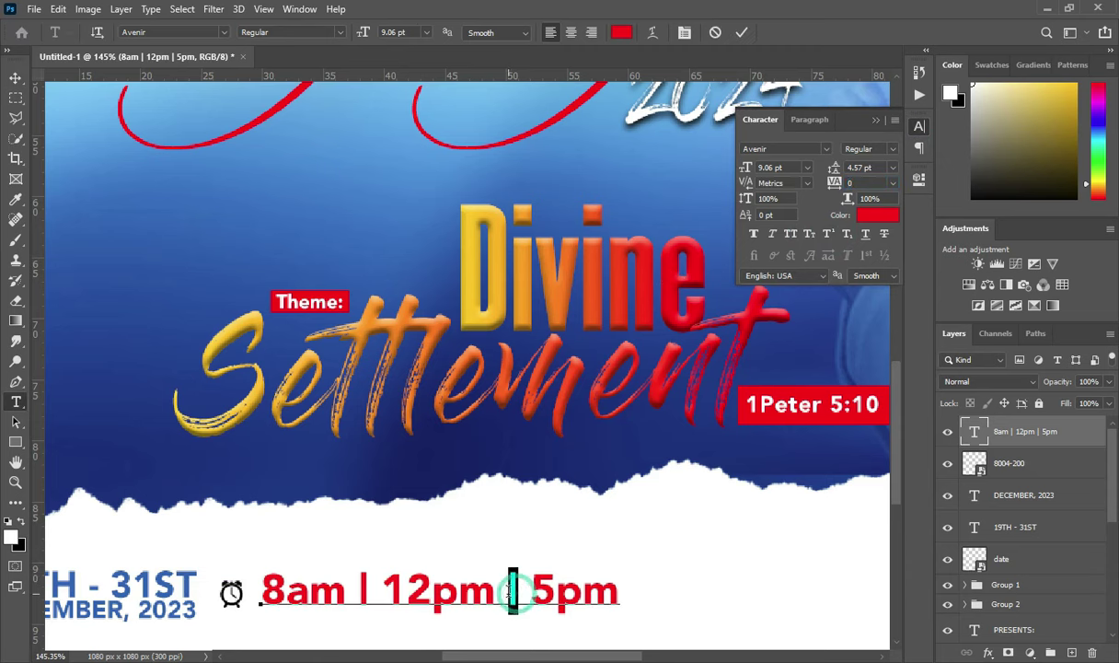
click(876, 215)
click(254, 245)
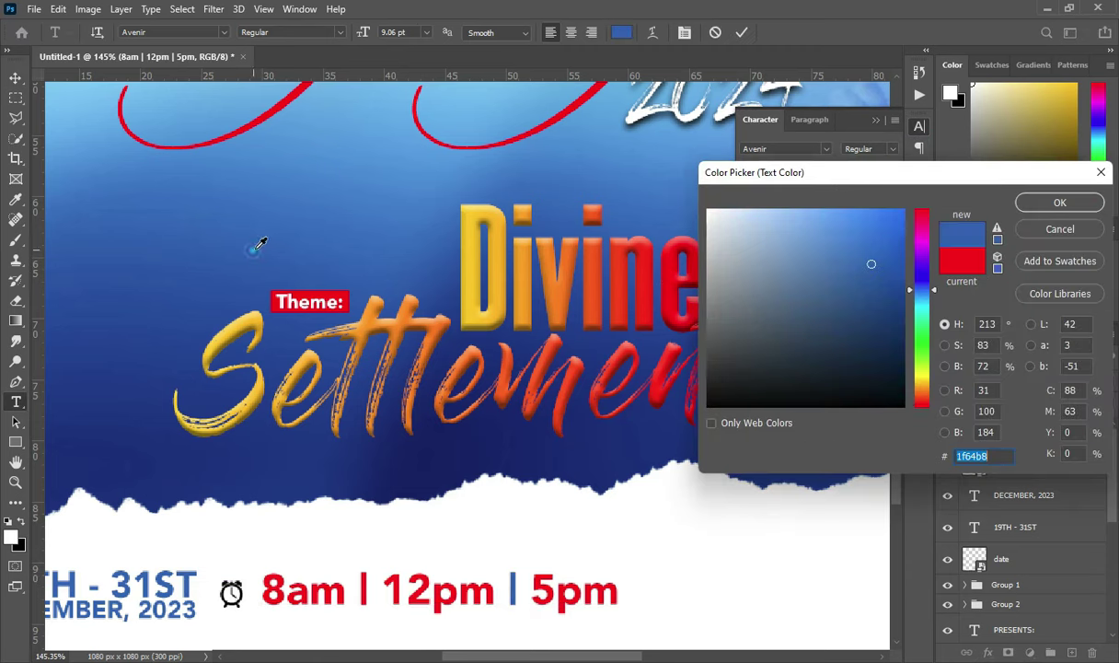
key(Return)
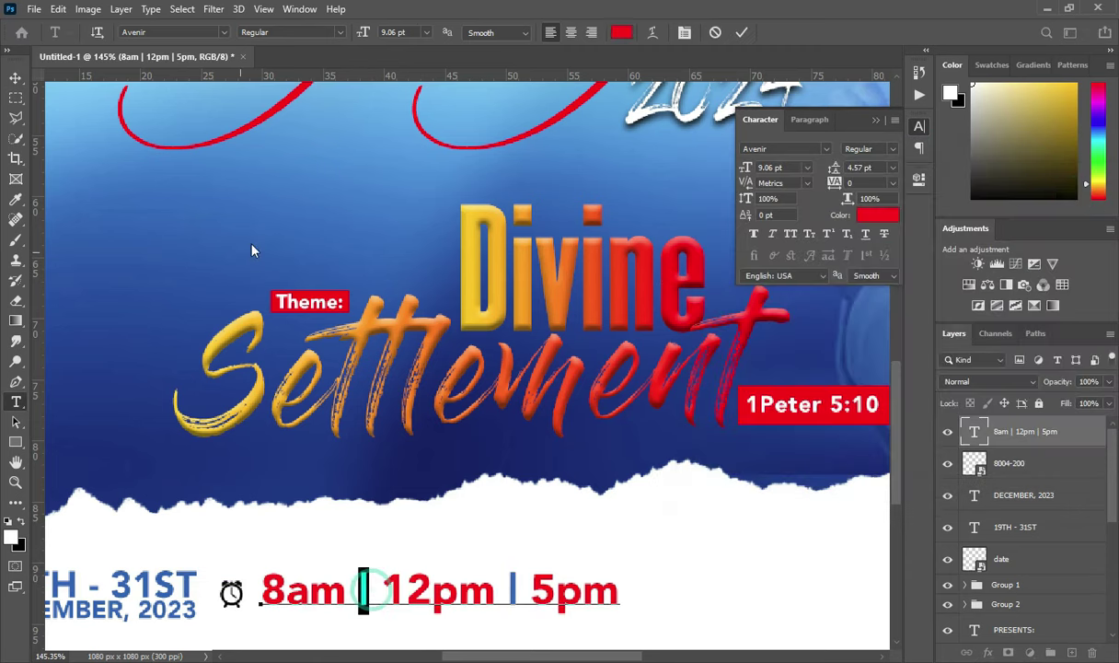
- Recolour the separator bar between 8am and 12pm with blue sampled from the flyer's background
click(877, 215)
click(132, 135)
key(Return)
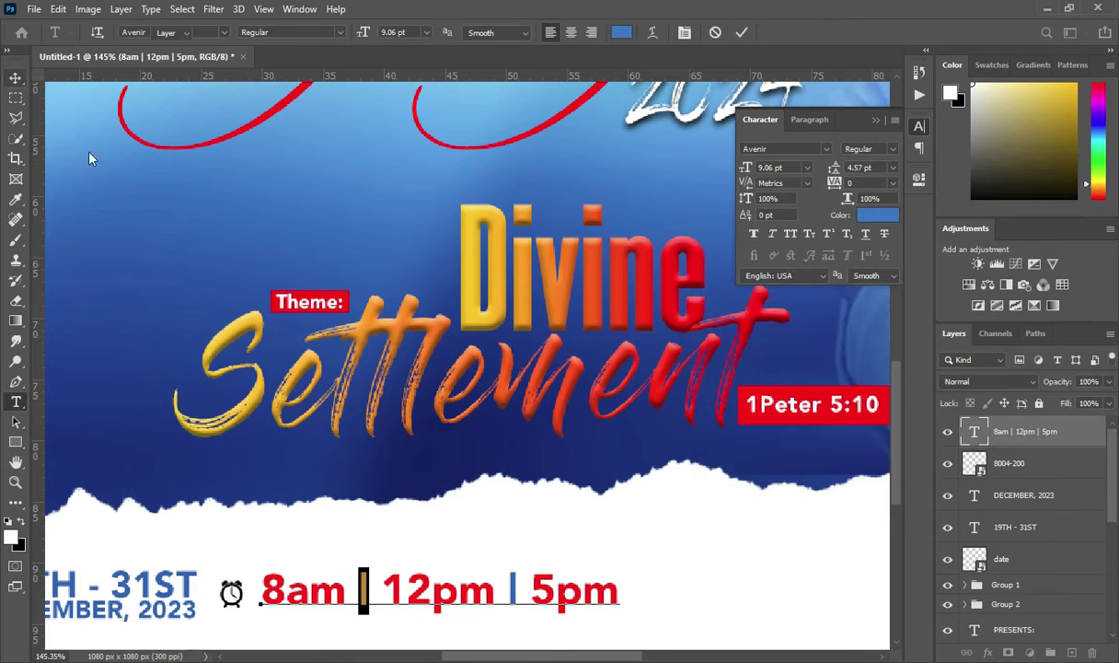
key(ctrl+Return)
- Duplicate the 8am | 12pm | 5pm line and place the copy directly beneath the original
scroll(259, 324, down, 5)
key(v)
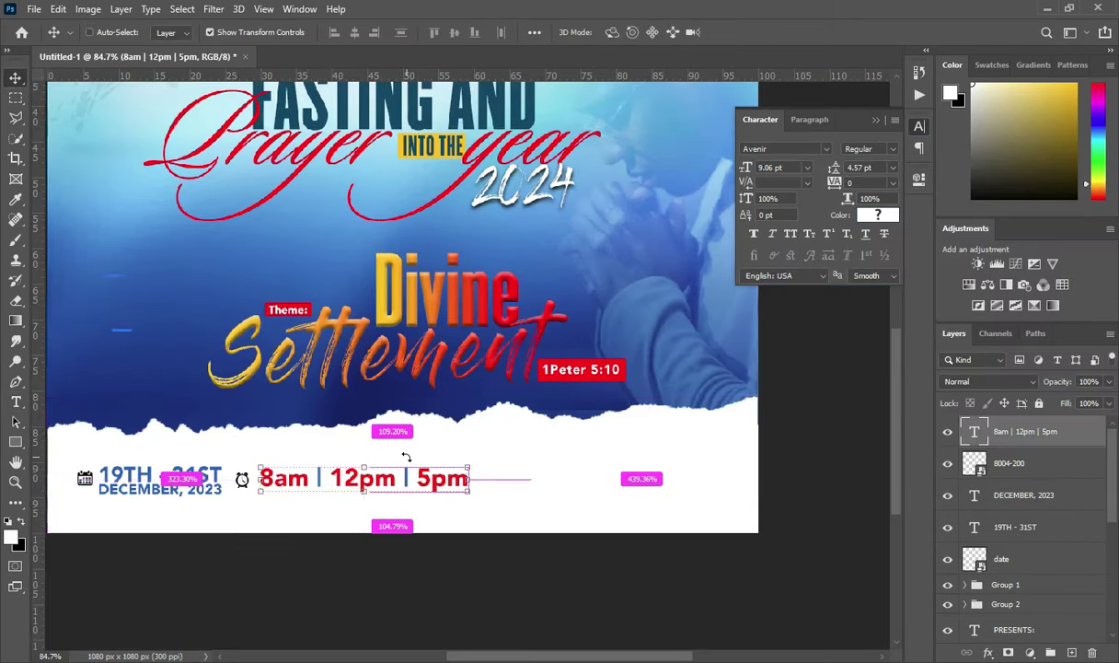
key(ctrl+j)
drag(357, 488, 359, 508)
- Nudge both service time lines slightly upward together and scale them to about 74.7%
shift+click(1025, 465)
key(Up)
key(Up)
key(Up)
key(Up)
key(Up)
key(Up)
key(Up)
key(Up)
key(Up)
key(Up)
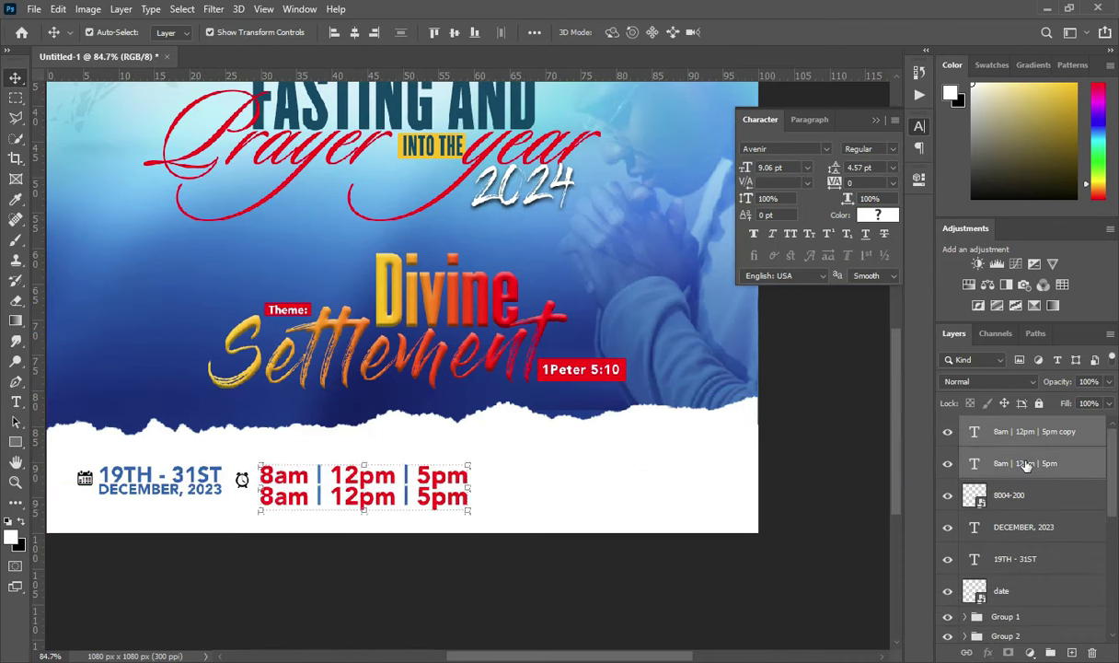
drag(444, 483, 420, 481)
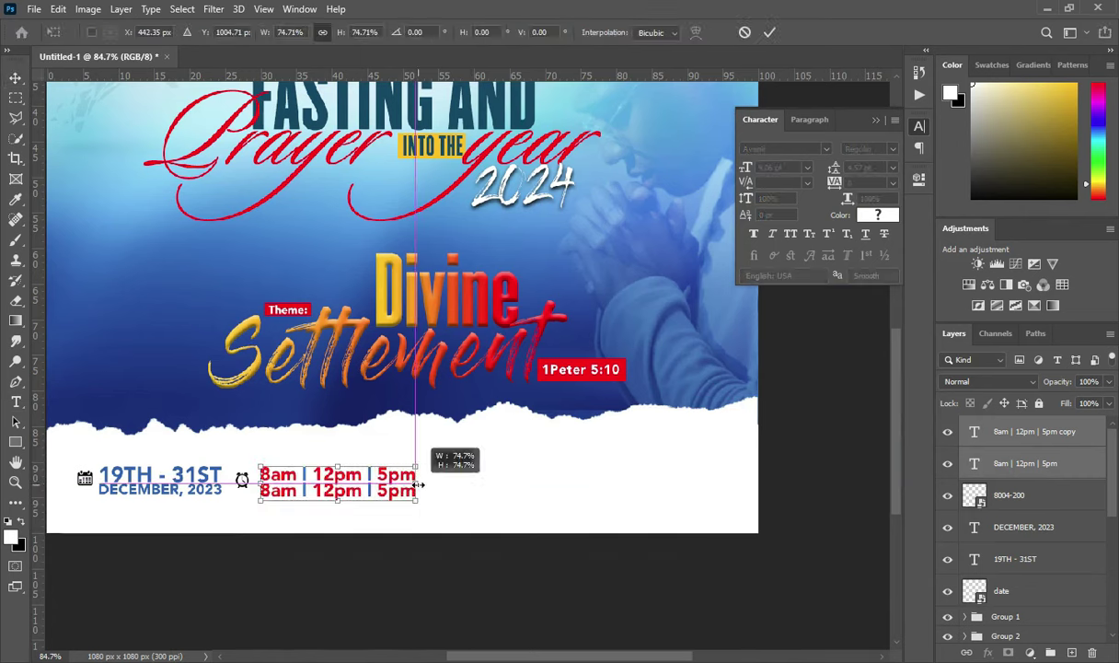
key(Return)
- Remove | 5pm from the lower service time line and replace its 12pm with 12am copied from the text document
scroll(366, 481, up, 5)
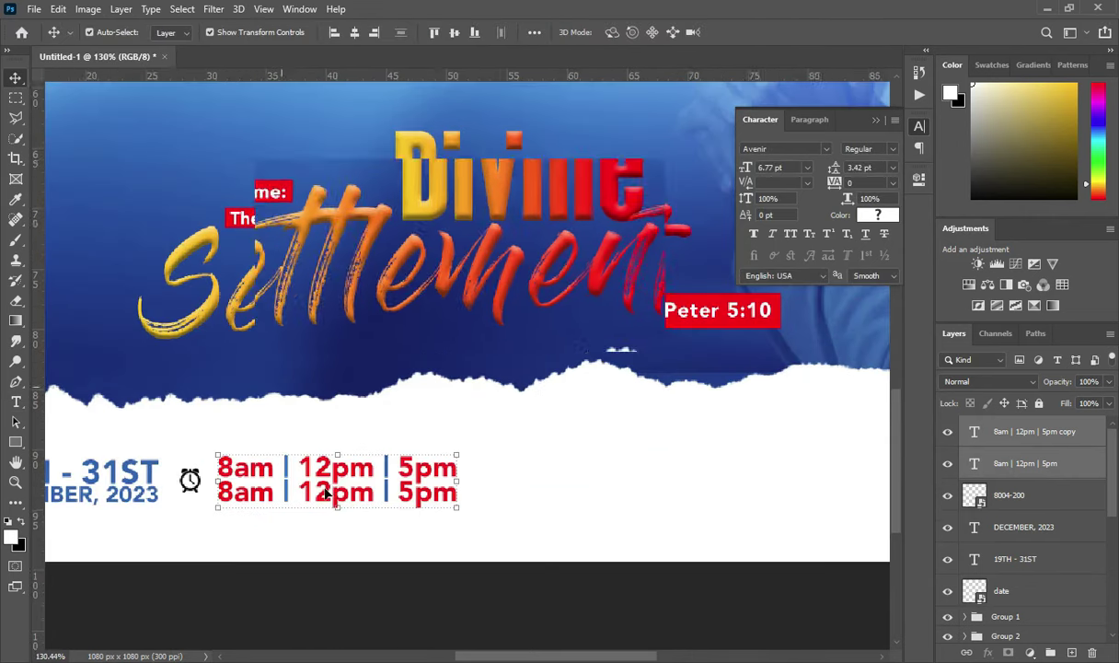
key(t)
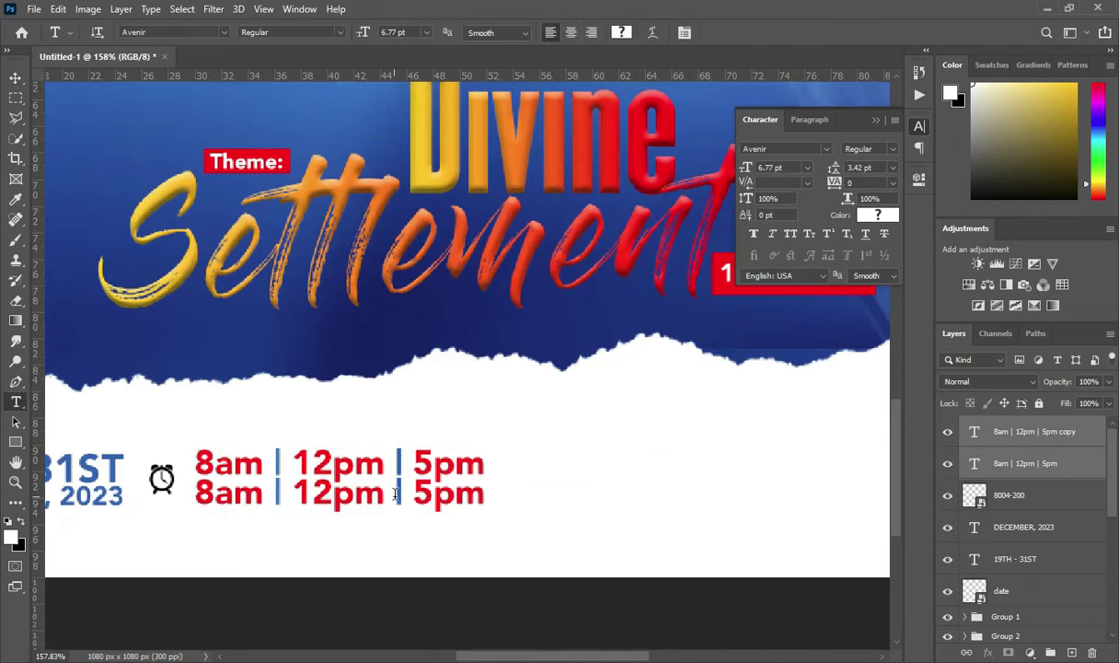
drag(394, 494, 486, 494)
key(BackSpace)
key(alt+Tab)
double_click(215, 490)
key(ctrl+c)
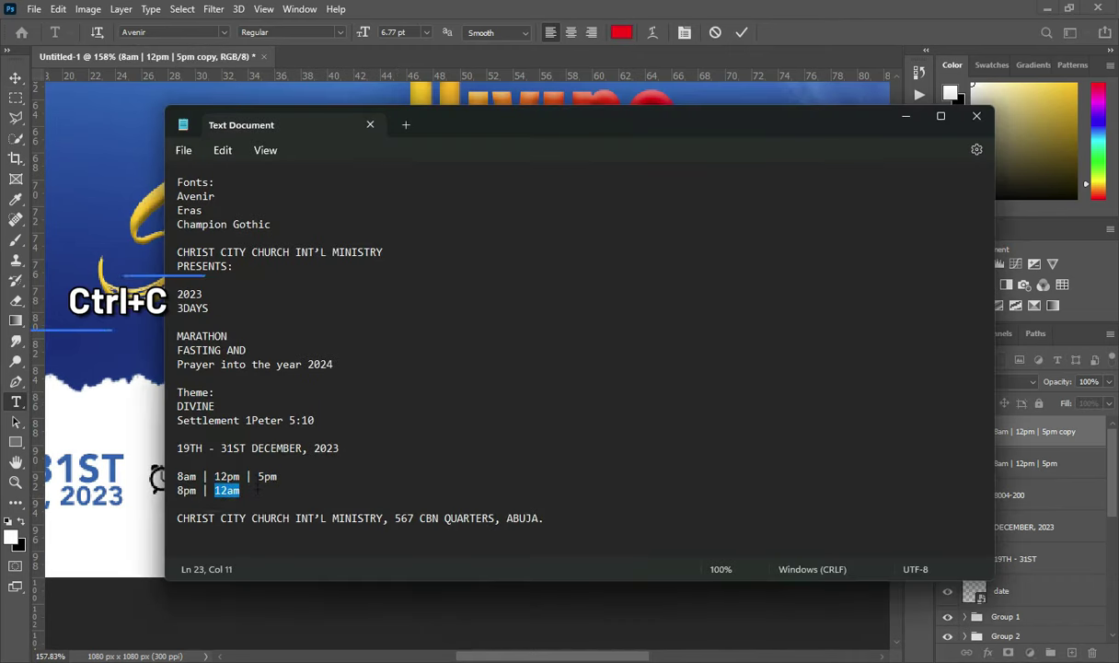
click(905, 115)
double_click(366, 495)
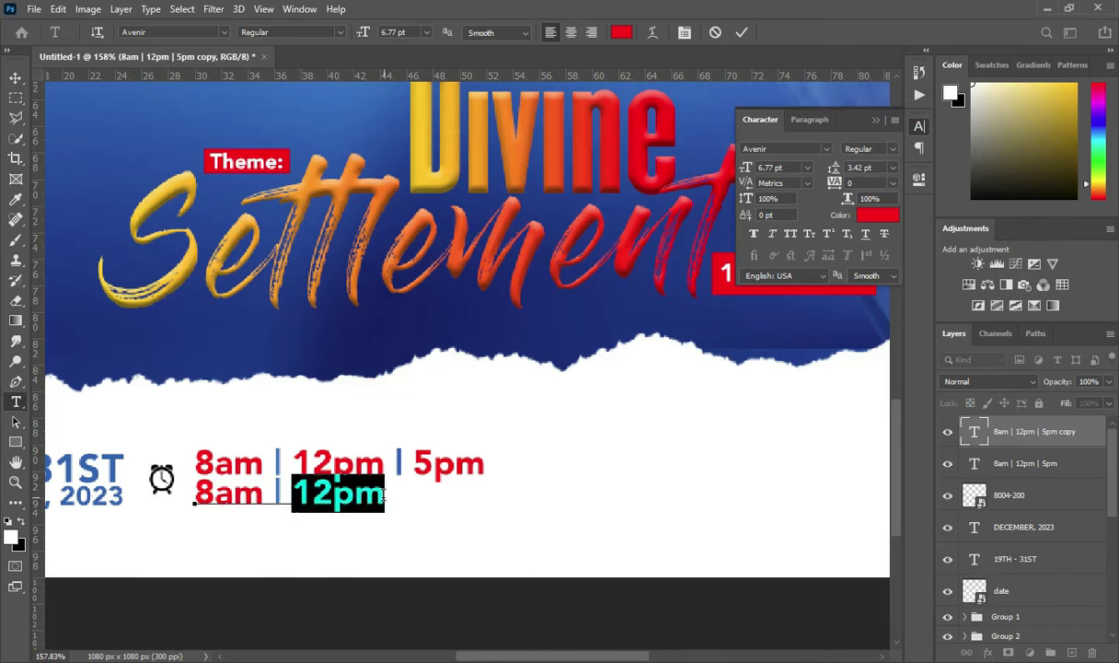
key(ctrl+v)
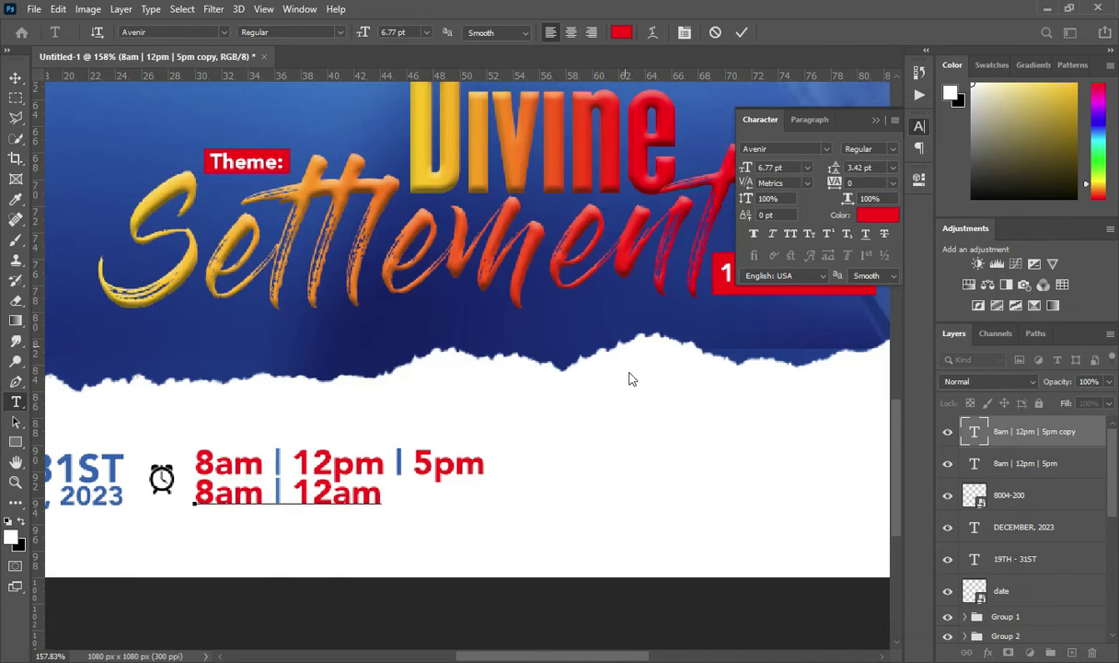
- Replace 8am in the lower service time line with 8pm copied from the text document
click(633, 653)
double_click(185, 491)
key(ctrl+c)
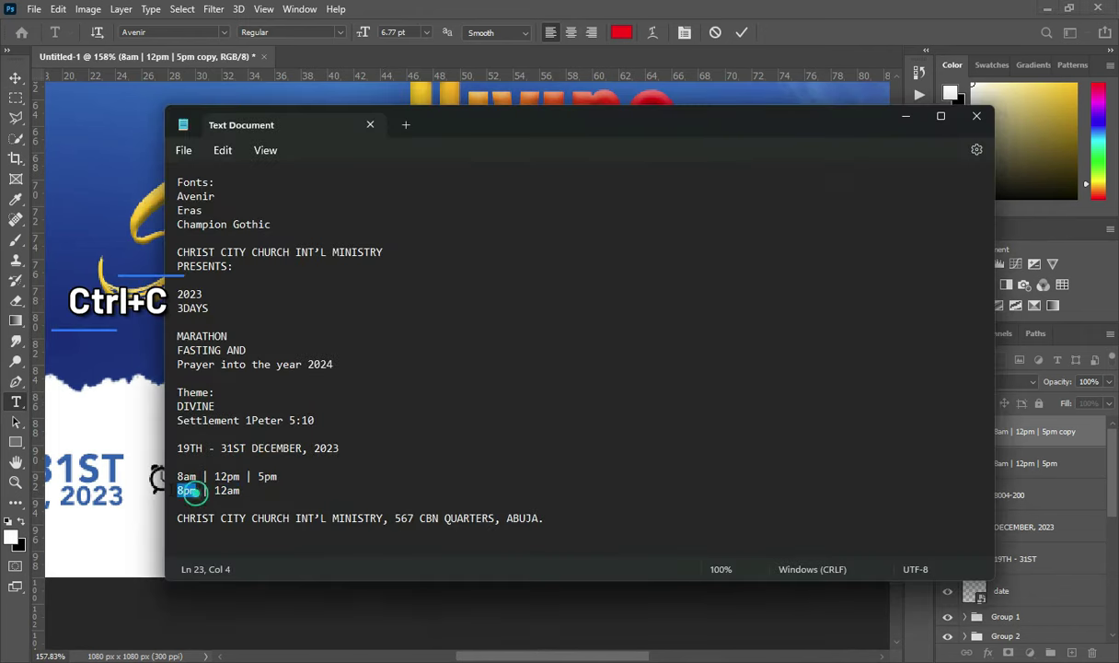
click(900, 116)
double_click(175, 490)
key(ctrl+v)
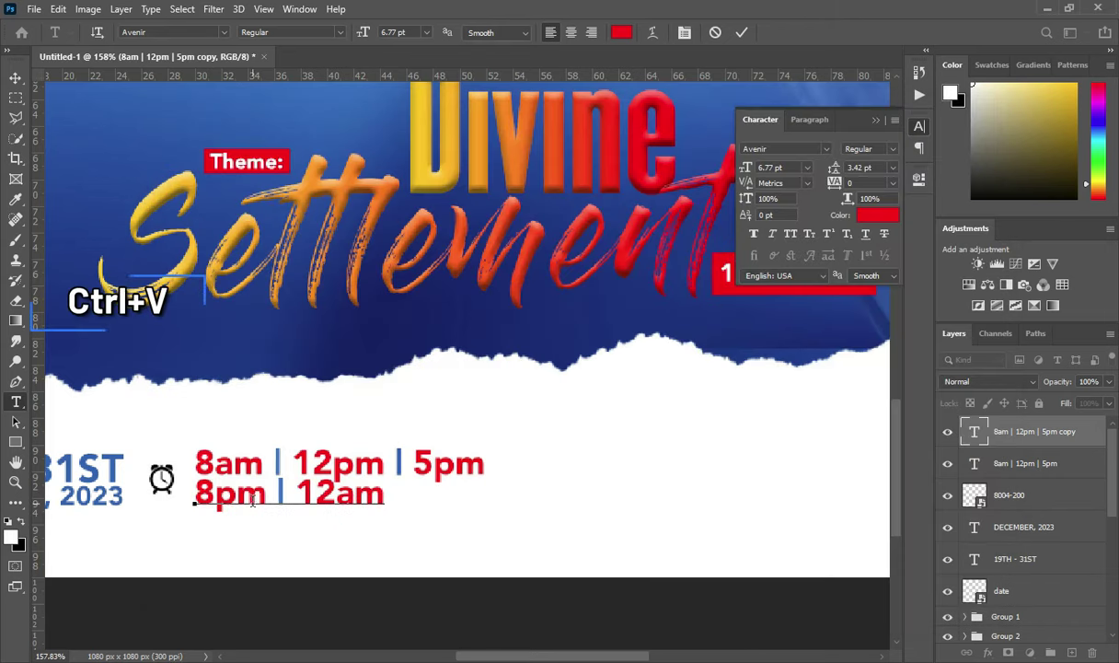
click(741, 32)
scroll(409, 478, down, 3)
click(16, 77)
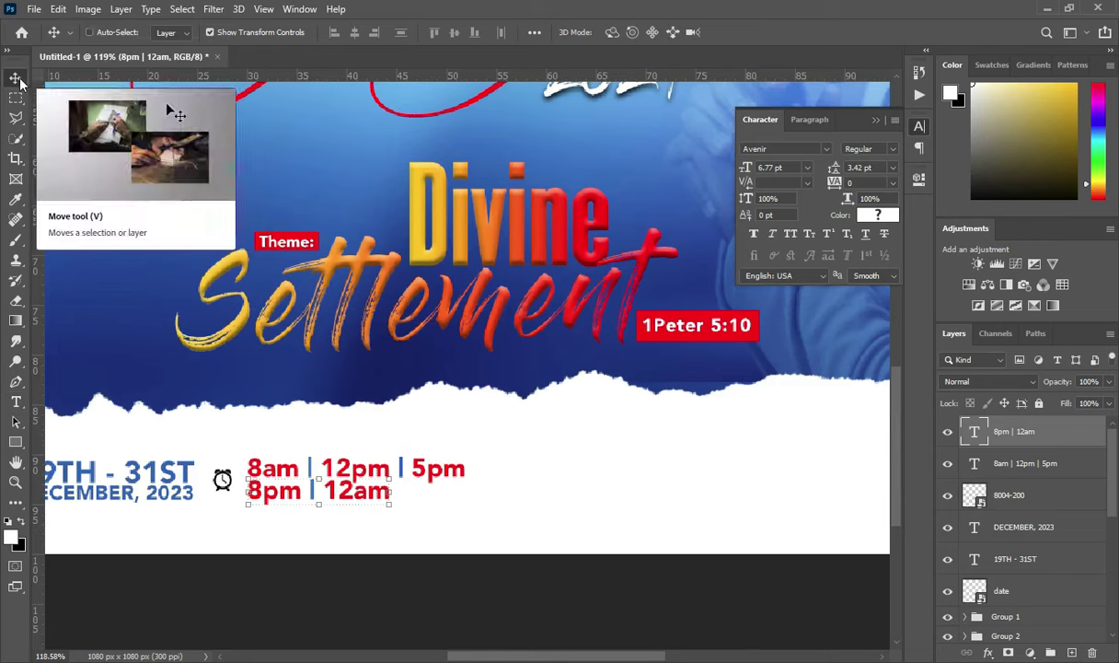
key(ctrl+0)
click(804, 451)
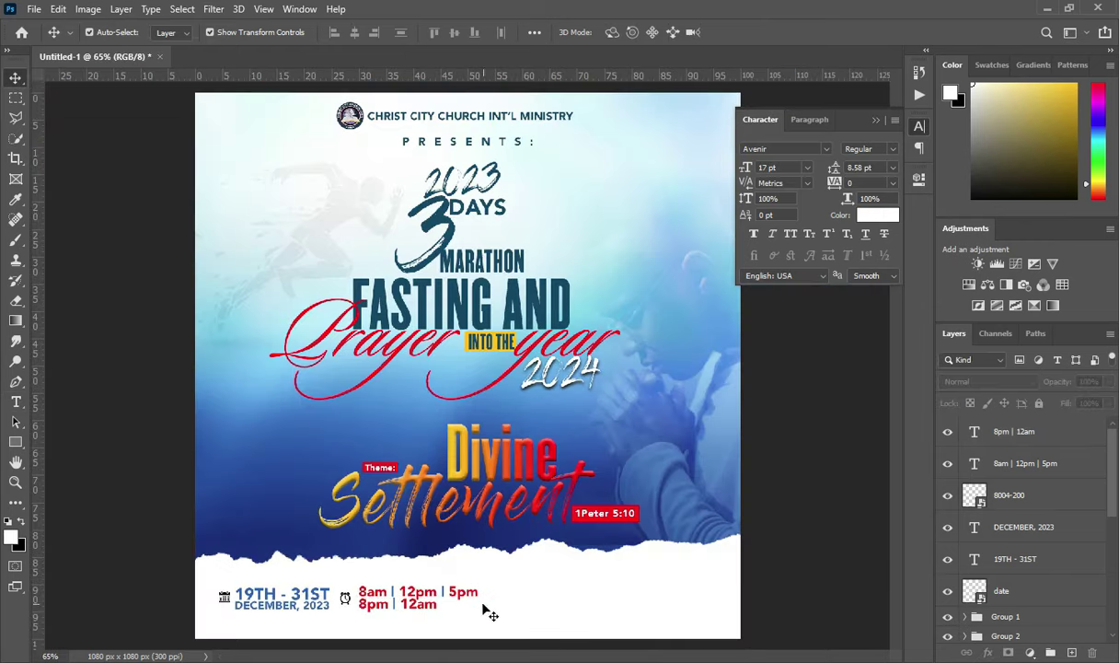
- Copy the line with the church name and address from the text document
scroll(490, 609, up, 3)
key(alt+Tab)
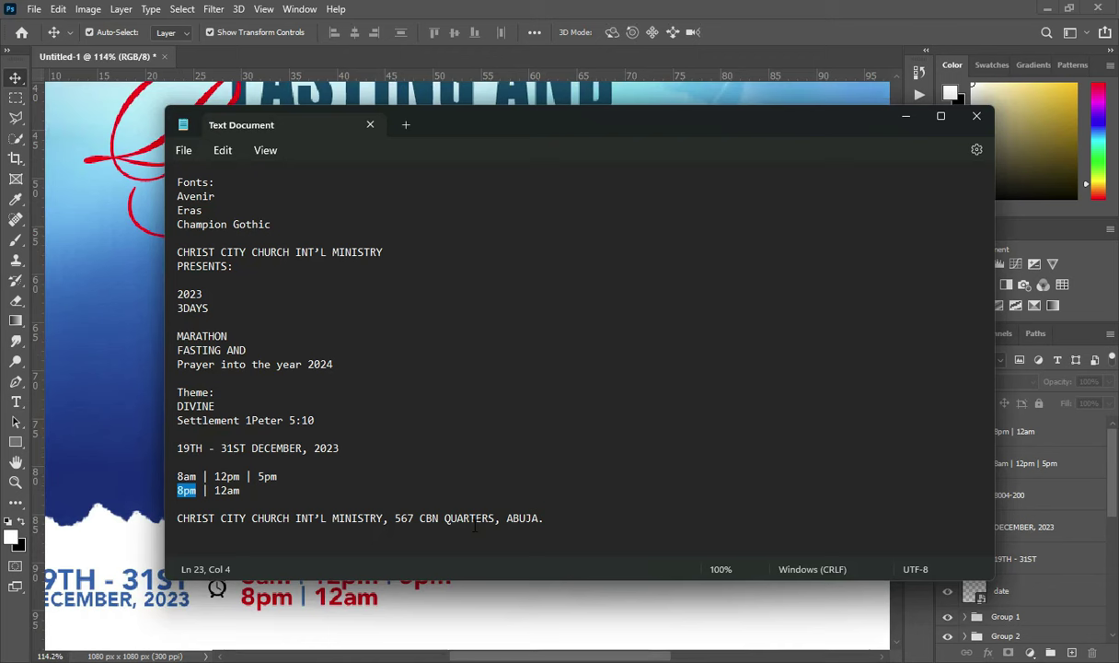
drag(176, 518, 544, 517)
key(ctrl+c)
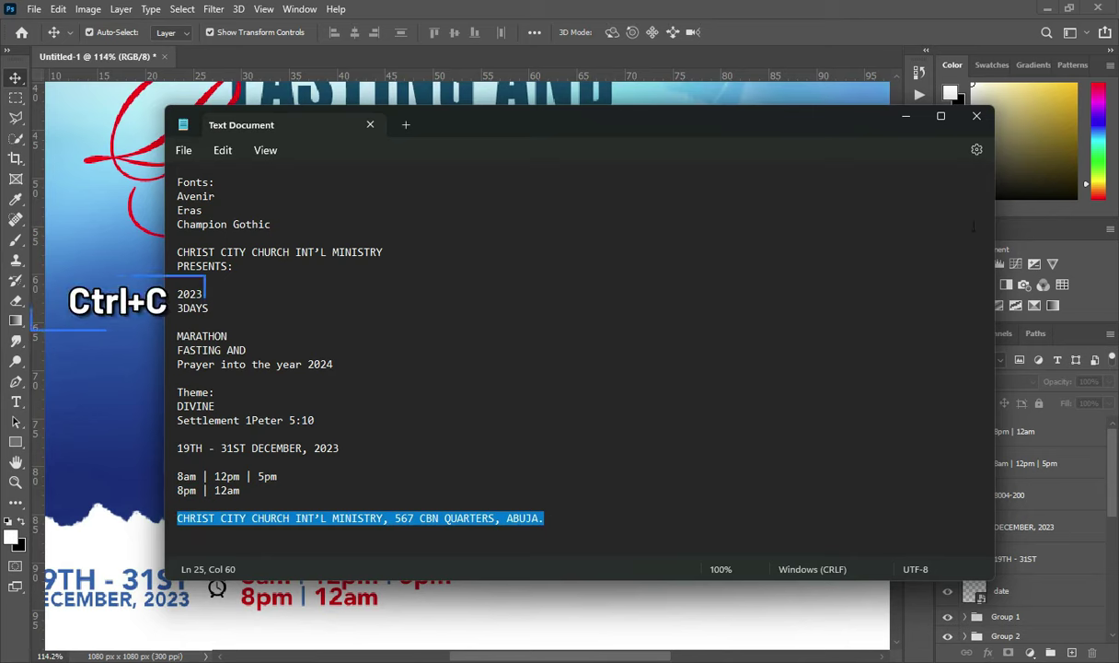
click(906, 116)
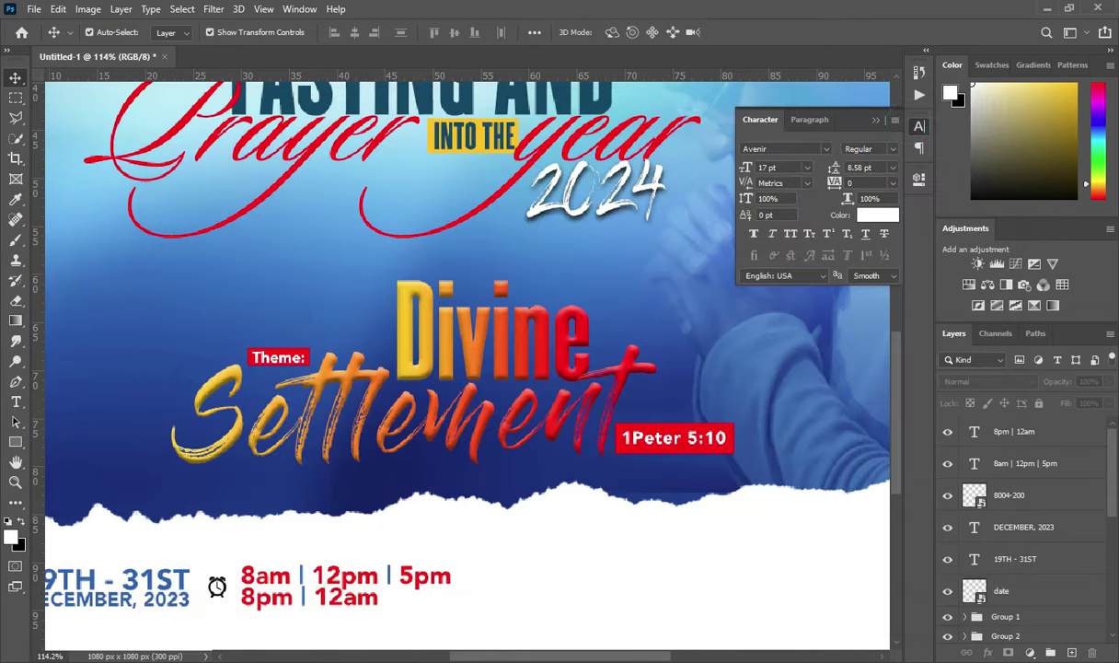
- Place the location-black-png-10 pin image on the flyer and shrink it to about 5% over the white strip
key(alt+Tab)
drag(366, 336, 558, 568)
scroll(437, 460, down, 3)
drag(173, 404, 502, 538)
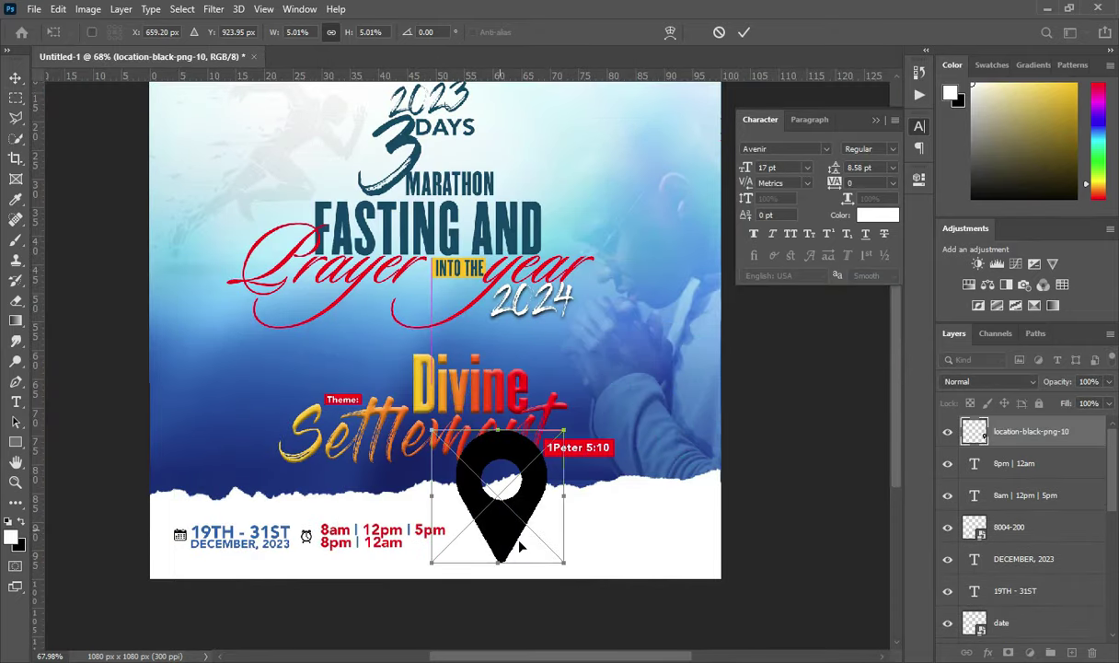
- Scale the location pin to about 0.58% and position it just after the 5pm text, vertically centred on the service times
scroll(501, 539, up, 3)
drag(602, 340, 435, 527)
scroll(434, 527, up, 3)
drag(452, 482, 410, 527)
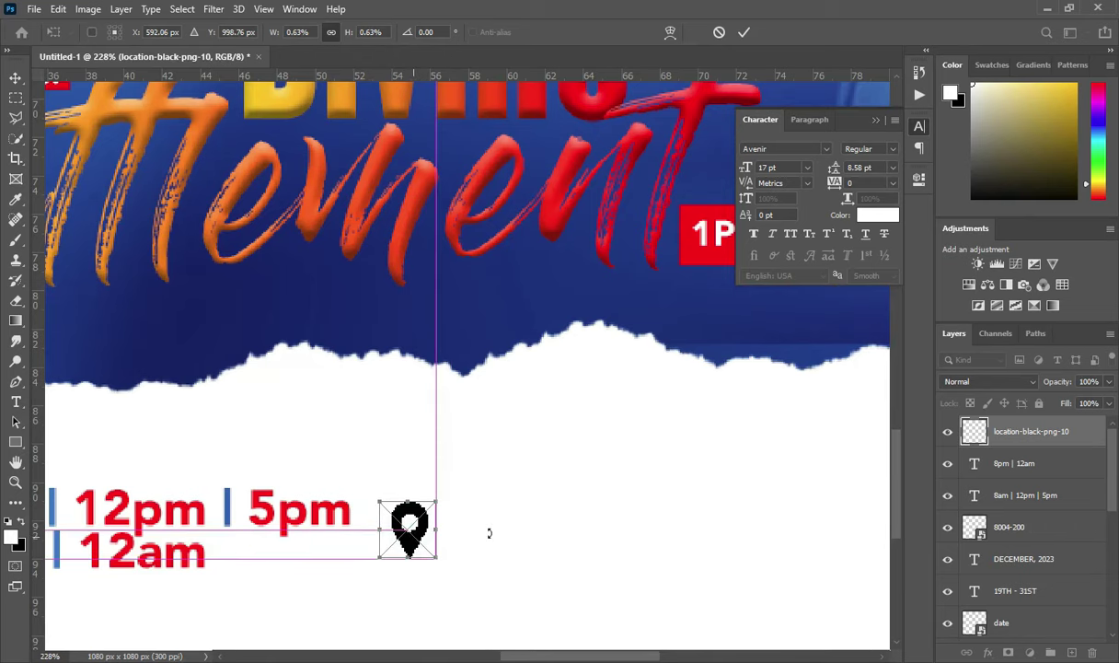
scroll(488, 533, down, 4)
scroll(451, 534, up, 3)
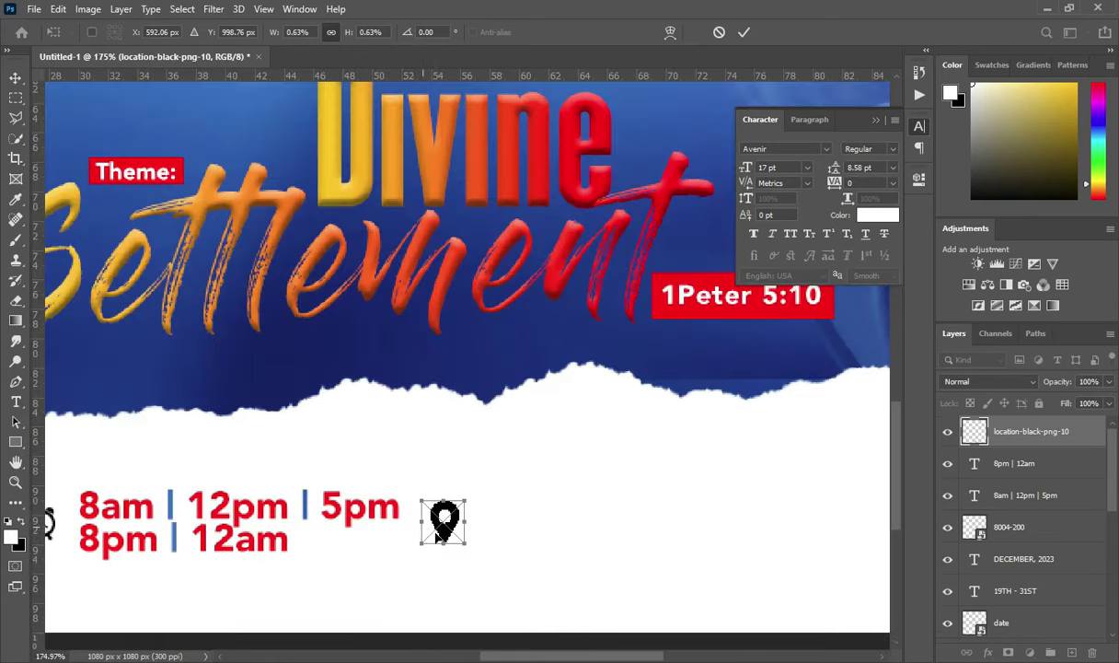
drag(441, 544, 442, 539)
scroll(468, 519, up, 4)
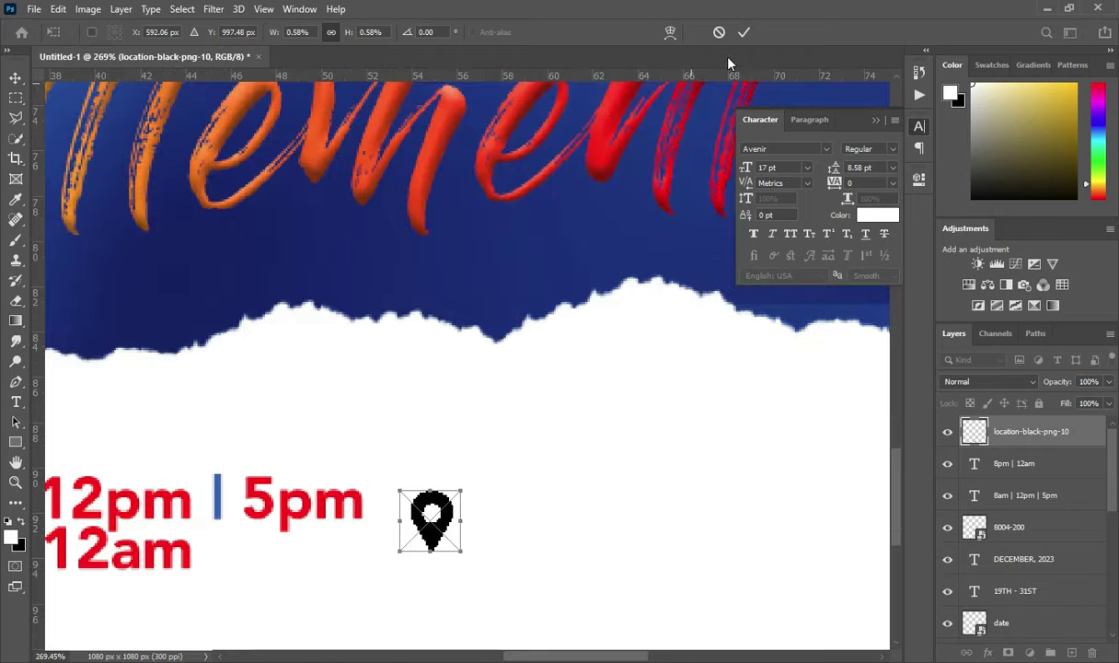
click(744, 32)
- Add the copied church name and address as a text line beside the location pin, in blue sampled from the background
scroll(471, 485, down, 3)
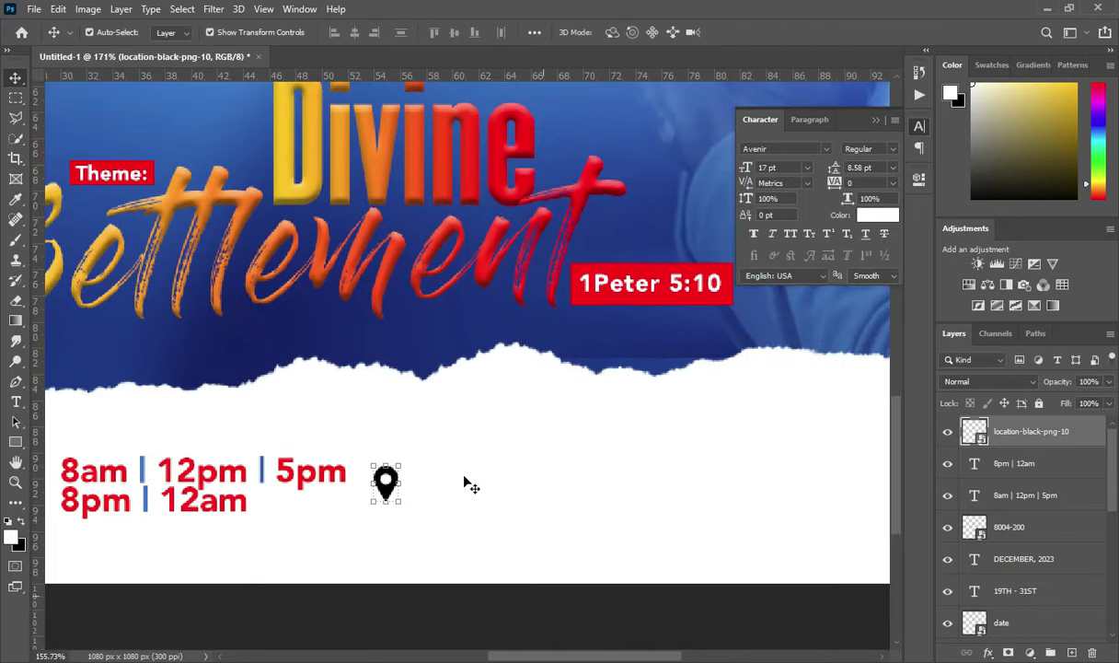
key(t)
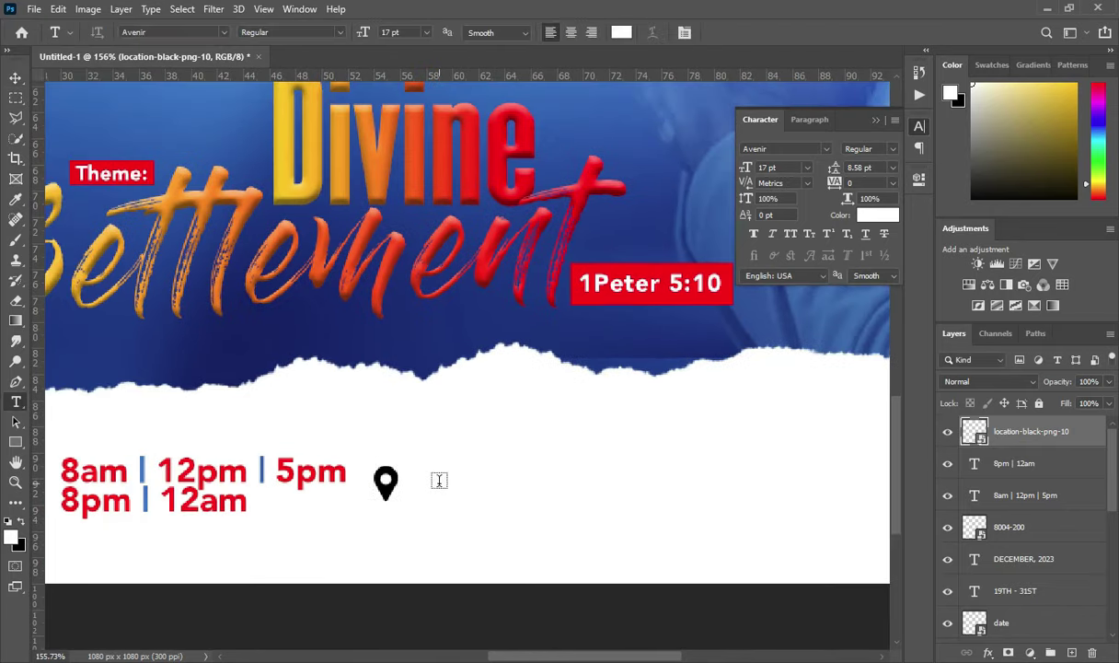
click(439, 479)
click(877, 214)
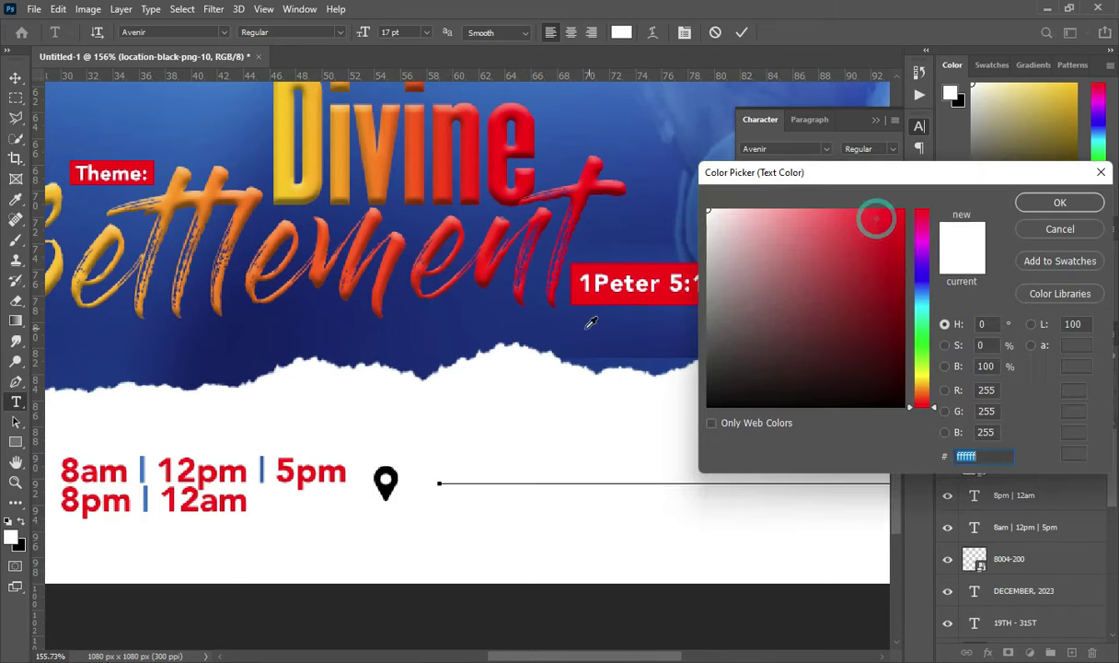
click(645, 146)
key(Return)
scroll(312, 134, down, 1)
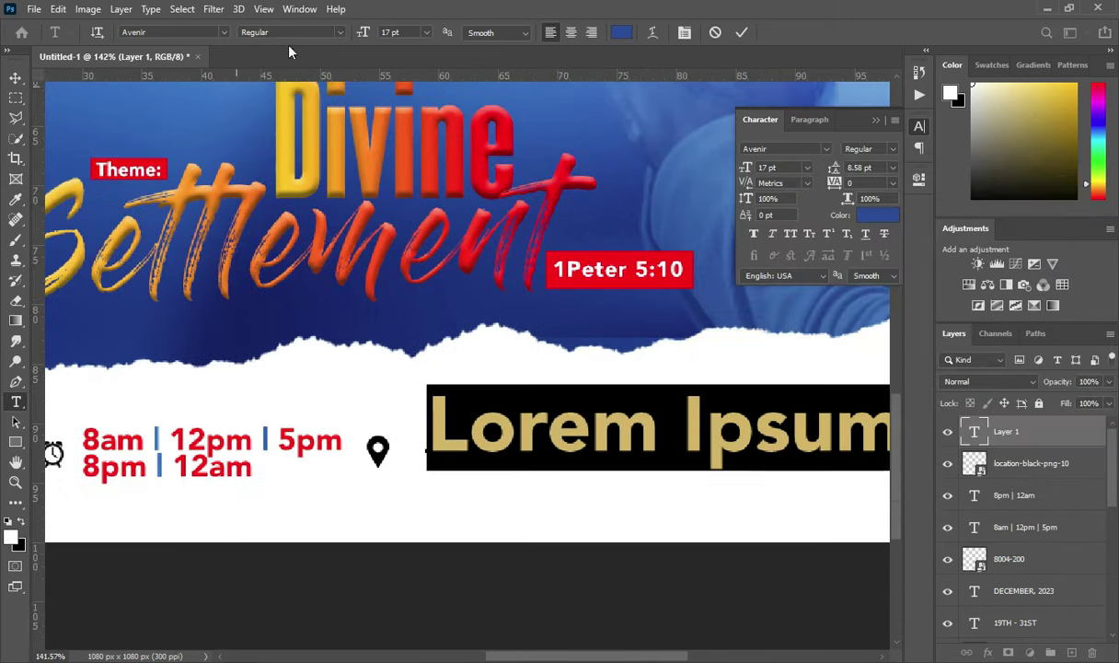
key(ctrl+v)
key(ctrl+0)
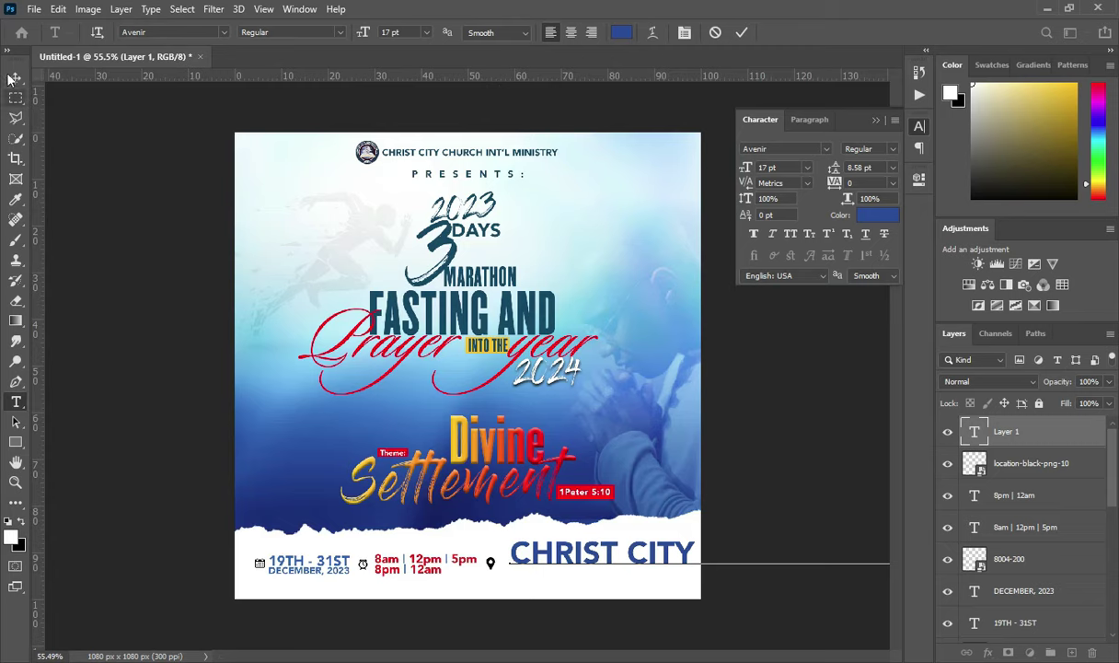
key(ctrl+Return)
- Scale the church address line to about 35.72% and move it back onto the white strip above the service times
scroll(254, 453, down, 2)
mouse_move(501, 470)
mouse_down()
mouse_move(703, 481)
mouse_move(511, 486)
mouse_up()
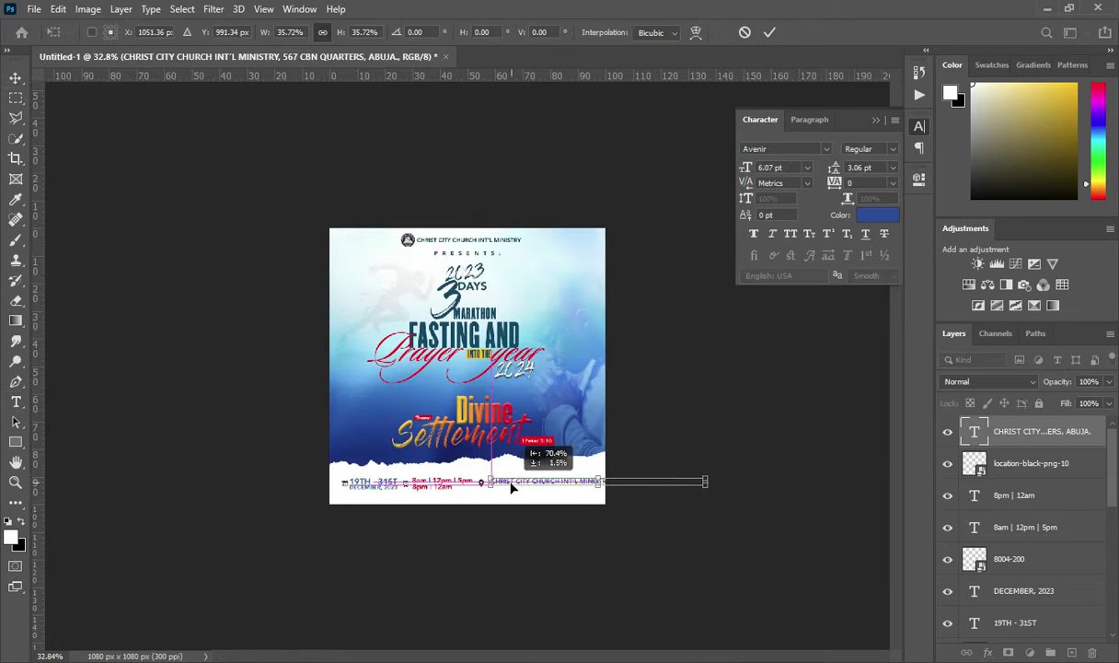
scroll(511, 485, up, 6)
scroll(678, 579, up, 2)
scroll(677, 579, down, 1)
scroll(672, 589, up, 3)
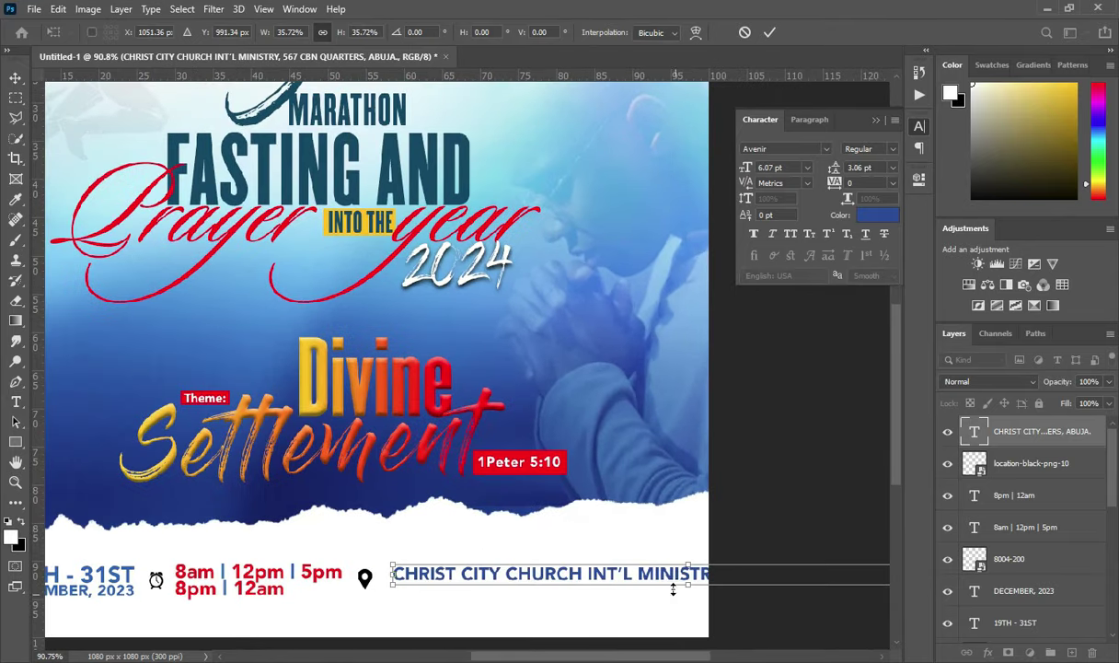
scroll(511, 580, down, 3)
drag(594, 576, 523, 577)
scroll(522, 577, up, 1)
key(Return)
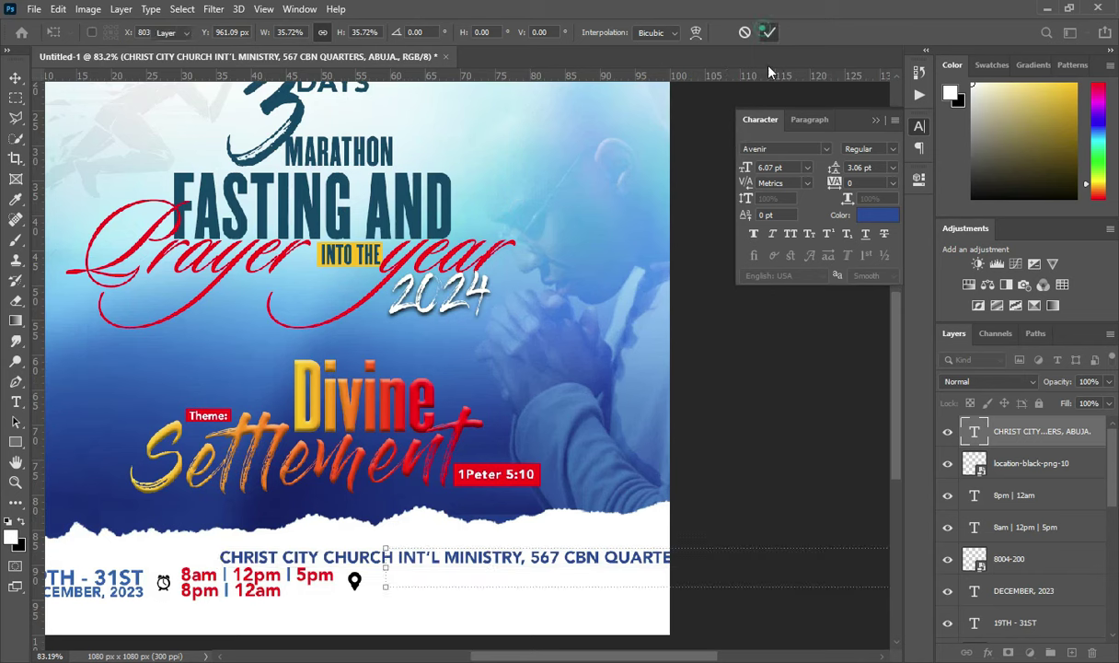
- Insert NO, before the building number in the church address and delete the last digit of that number
key(t)
click(531, 557)
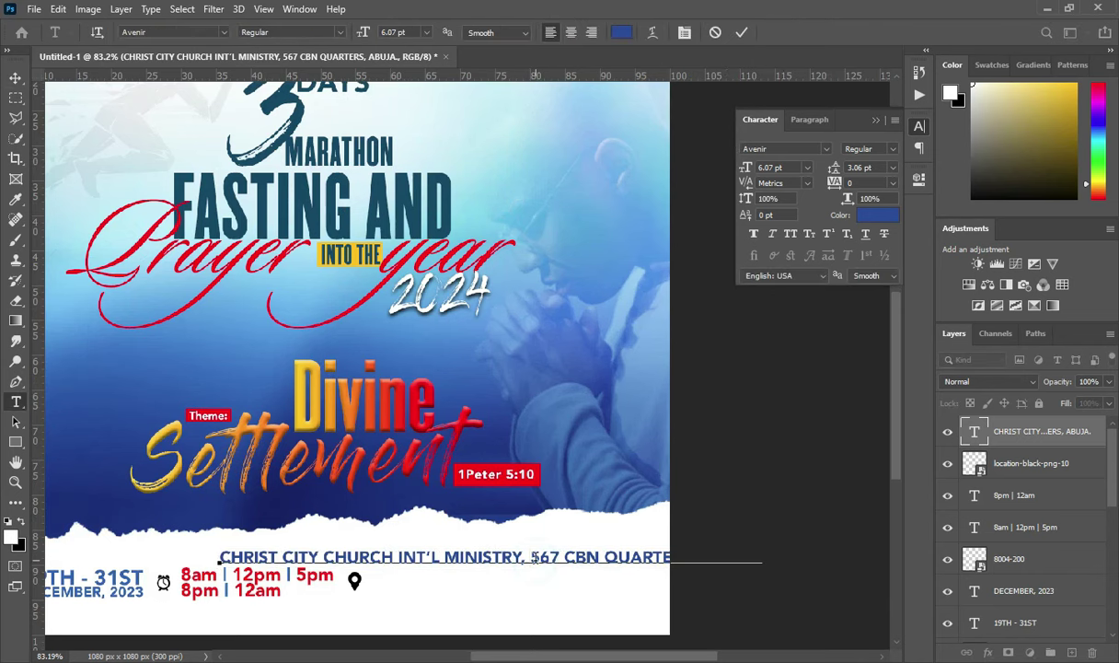
text(NO)
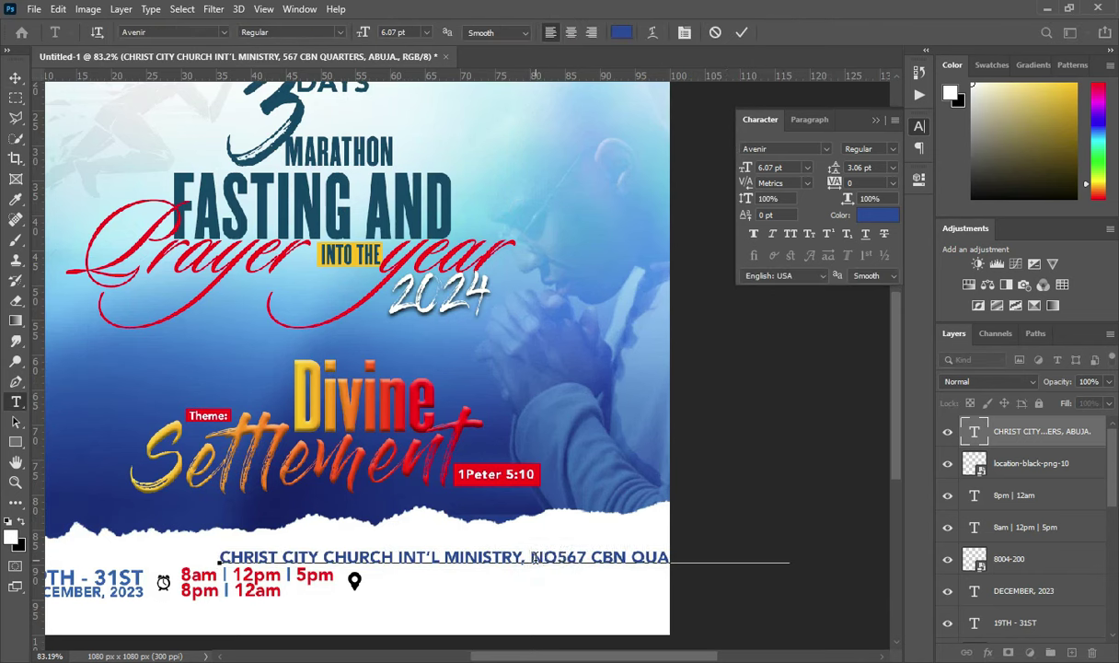
text(.)
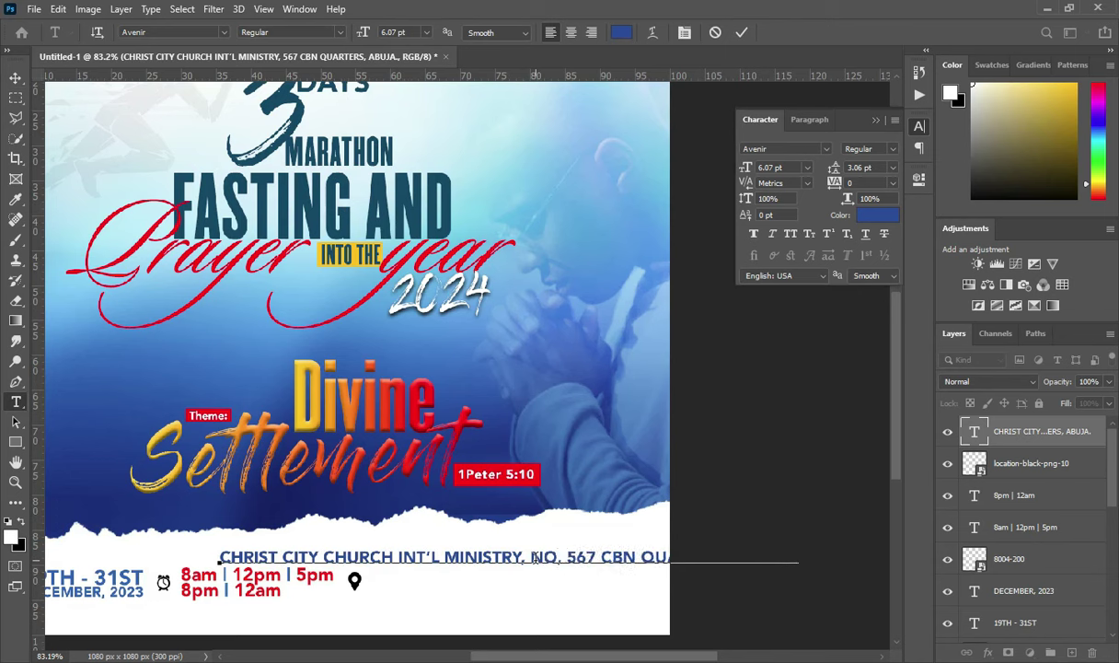
click(588, 558)
key(BackSpace)
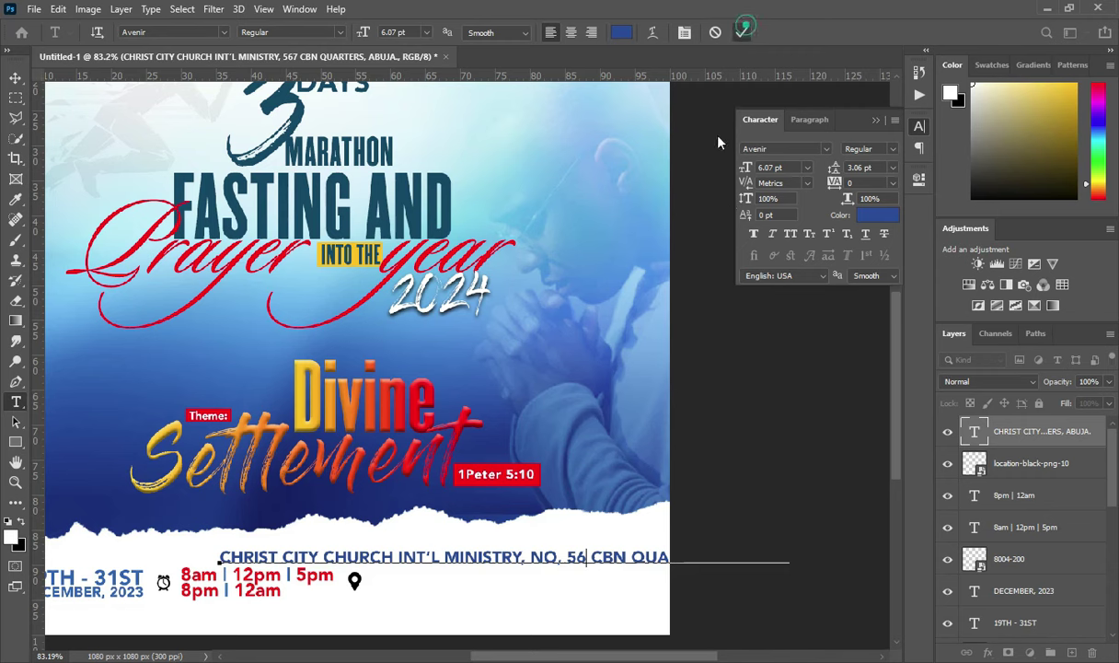
click(742, 32)
- Break the church address onto a second line before NO and set the leading to 5 pt
click(527, 558)
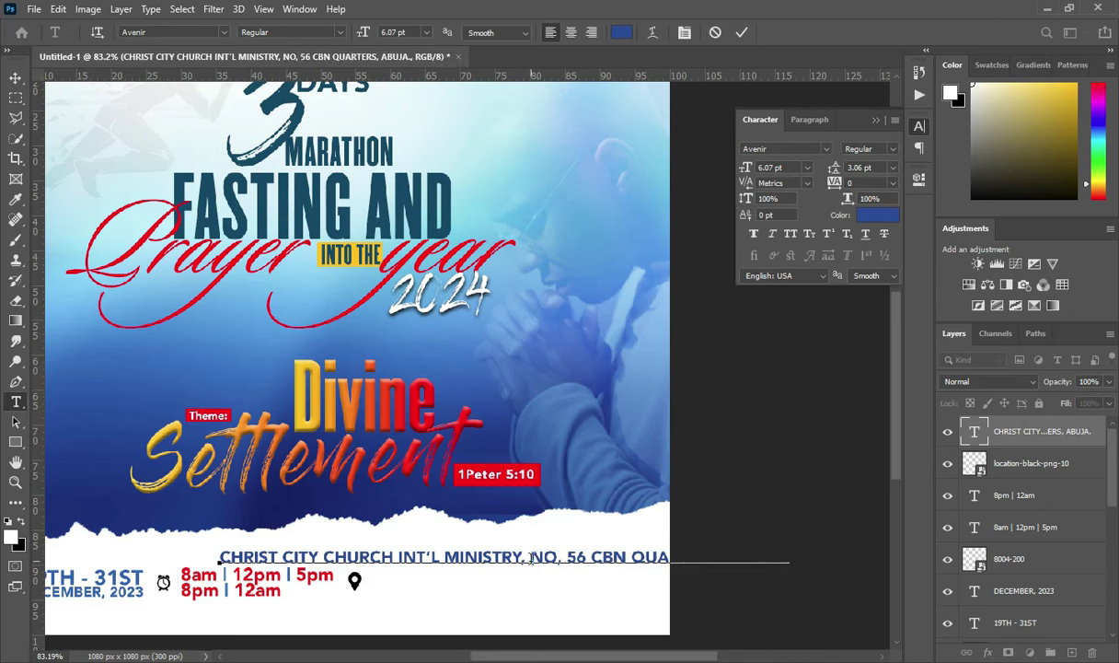
key(Return)
click(742, 33)
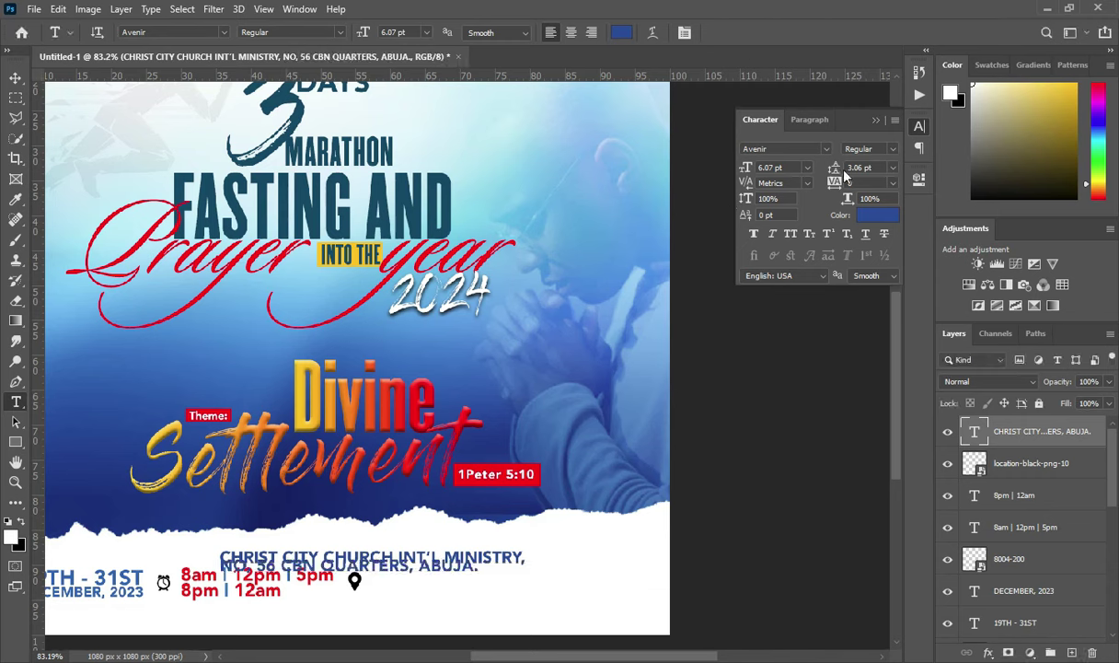
drag(833, 169, 834, 168)
- Move the church address text beside the location pin on the white strip and scale it to about 82%
click(16, 77)
drag(394, 552, 550, 569)
key(ctrl+t)
drag(682, 576, 621, 594)
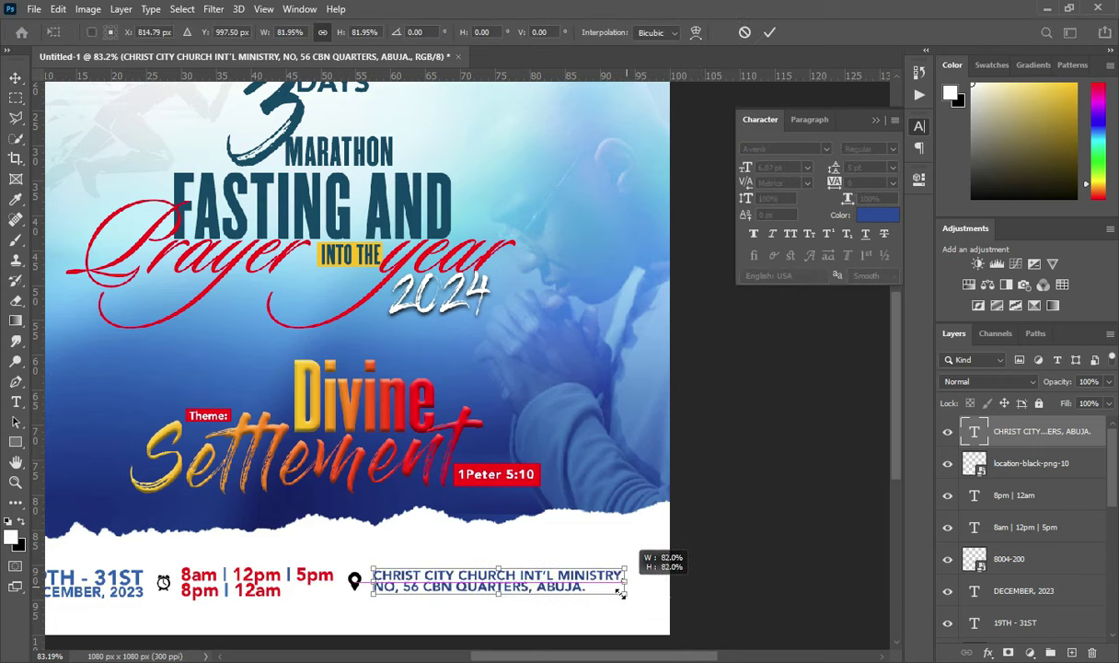
click(770, 32)
- Set the church address text's leading to 5 pt and close the character settings
drag(834, 168, 840, 168)
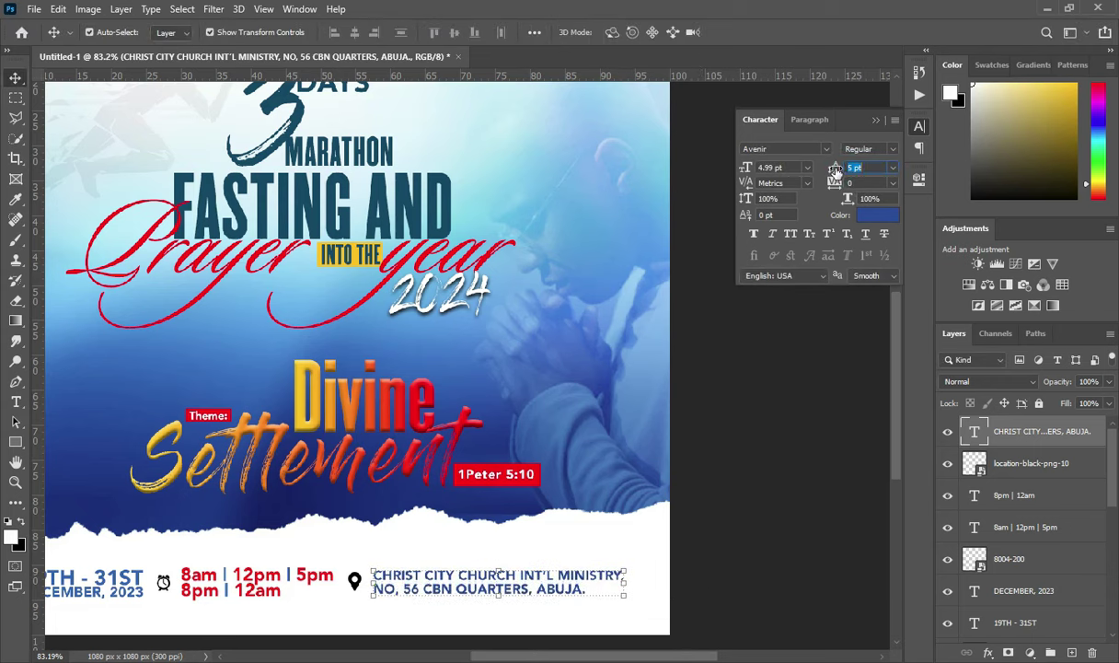
scroll(713, 270, down, 6)
click(760, 402)
scroll(454, 543, down, 1)
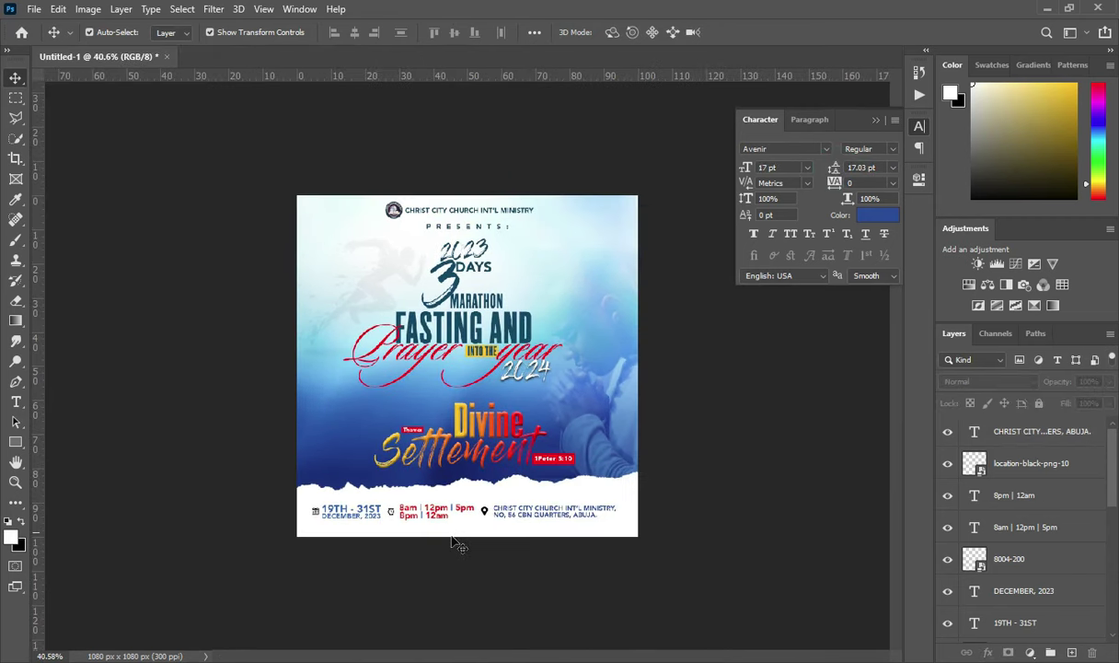
scroll(541, 432, up, 1)
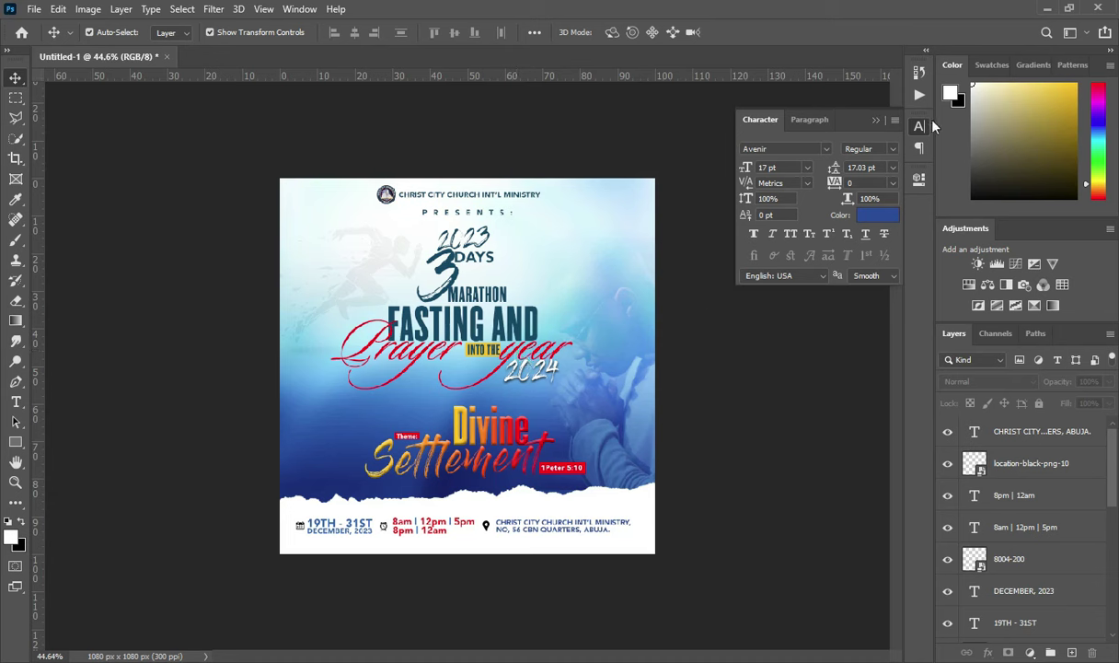
click(875, 120)
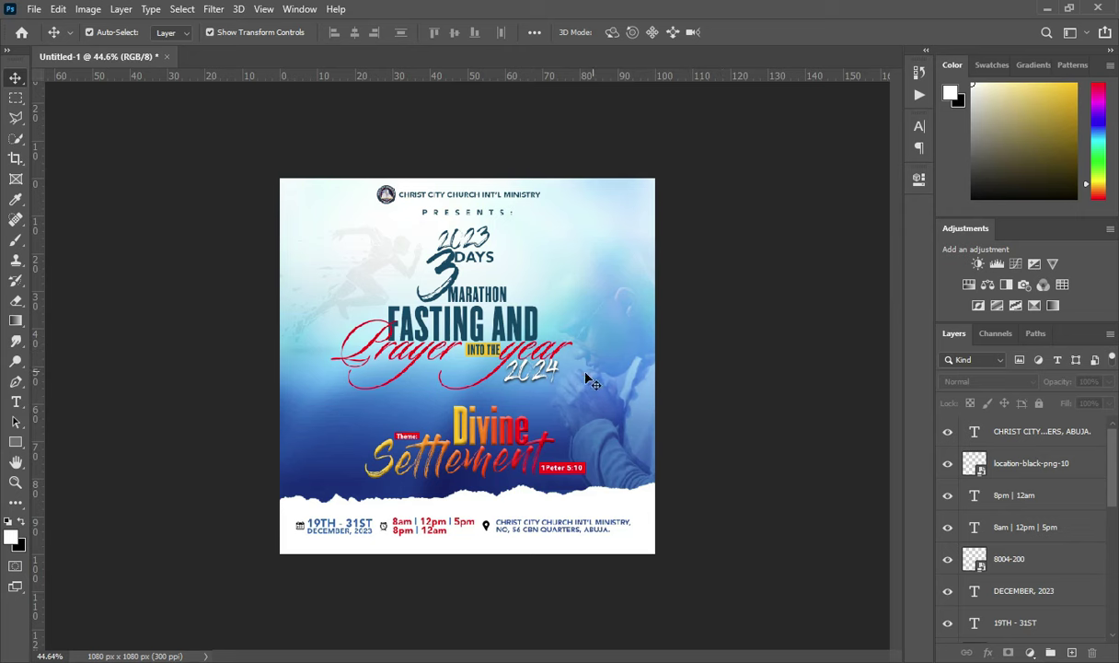
- Group the background artwork layers from the 3c24462450c2a902bf7e18f3d9aada81 image up to the Brush layer
scroll(420, 416, up, 1)
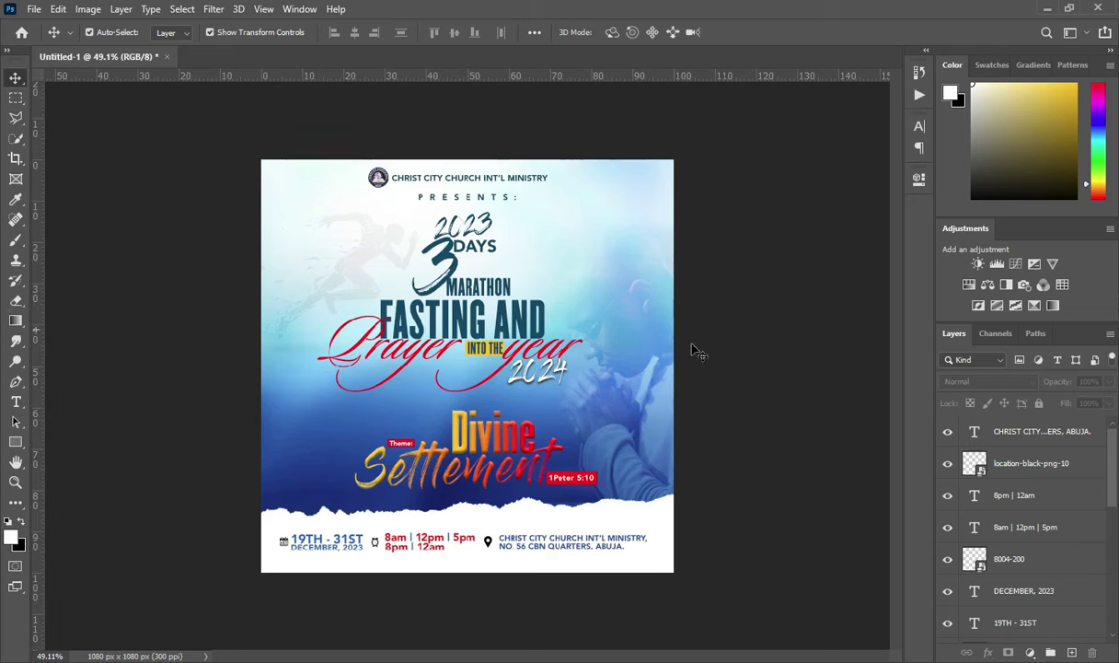
scroll(697, 351, up, 1)
scroll(1058, 598, down, 5)
click(1054, 600)
scroll(1045, 543, up, 3)
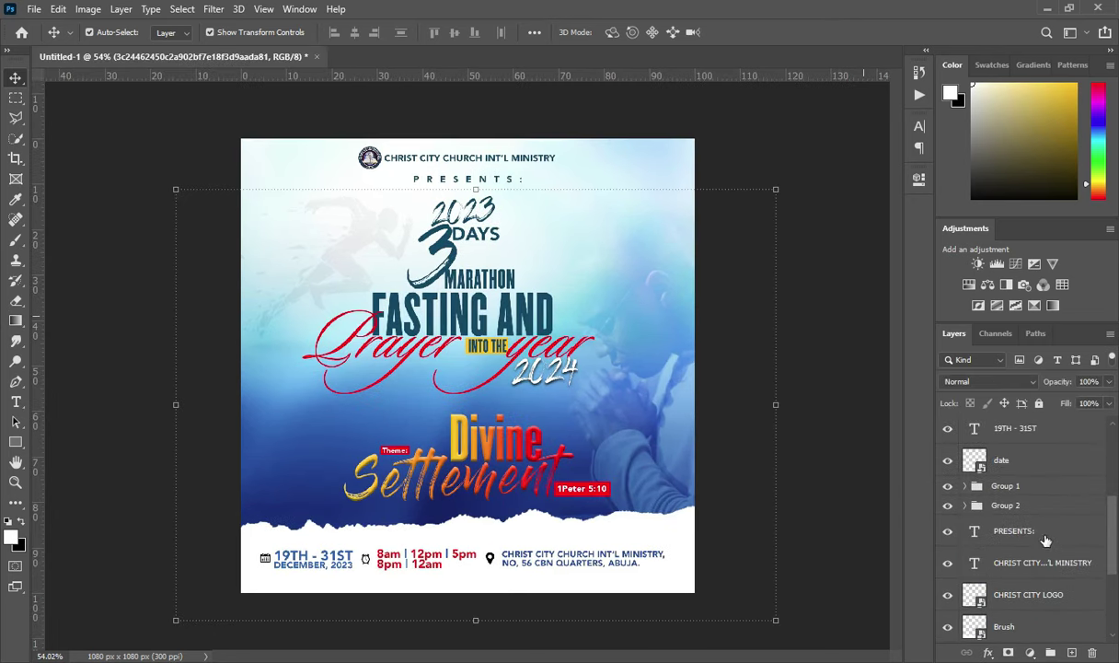
scroll(1026, 589, down, 1)
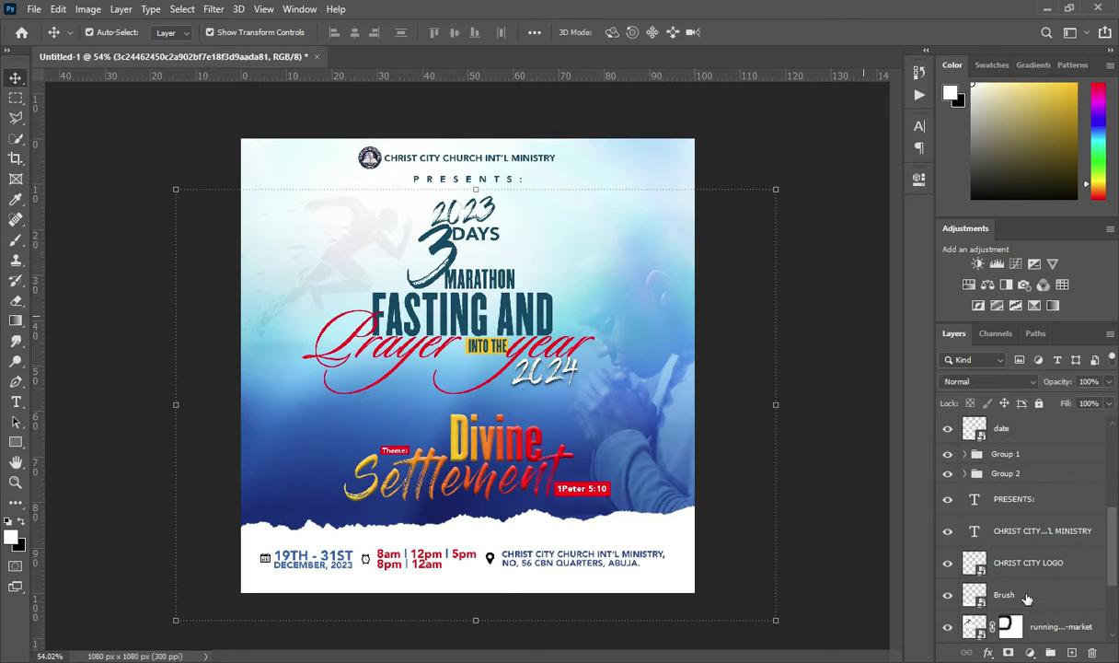
click(1027, 597)
key(ctrl+g)
- Group the CHRIST CITY LOGO layer with the church name text, and put the PRESENTS: text in its own group
click(1021, 577)
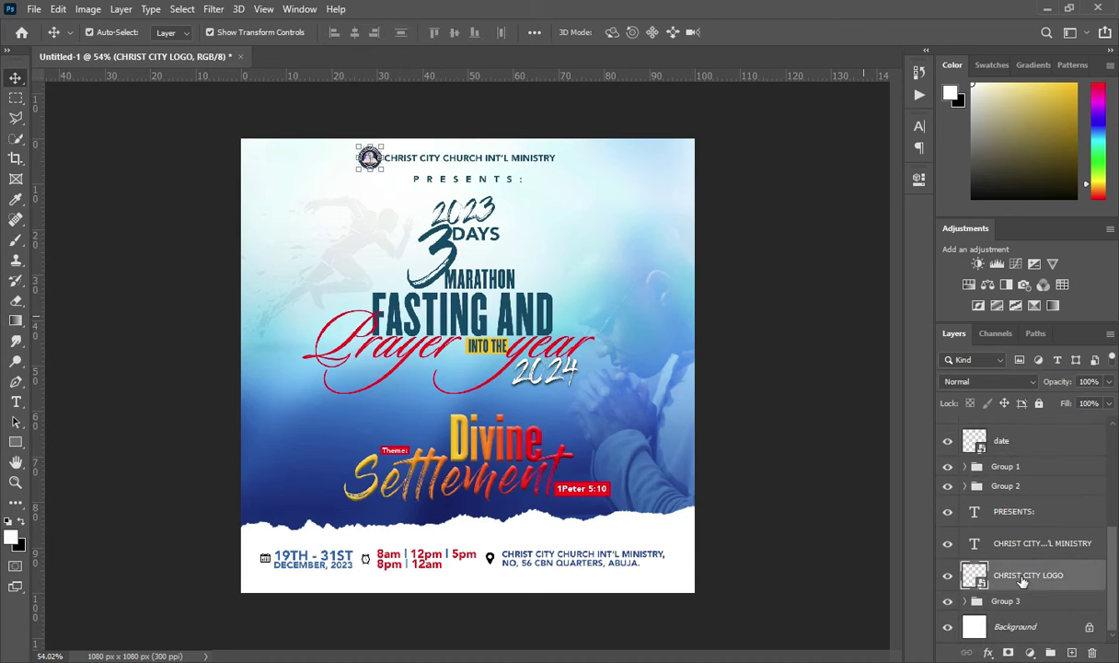
shift+click(1032, 543)
key(ctrl+g)
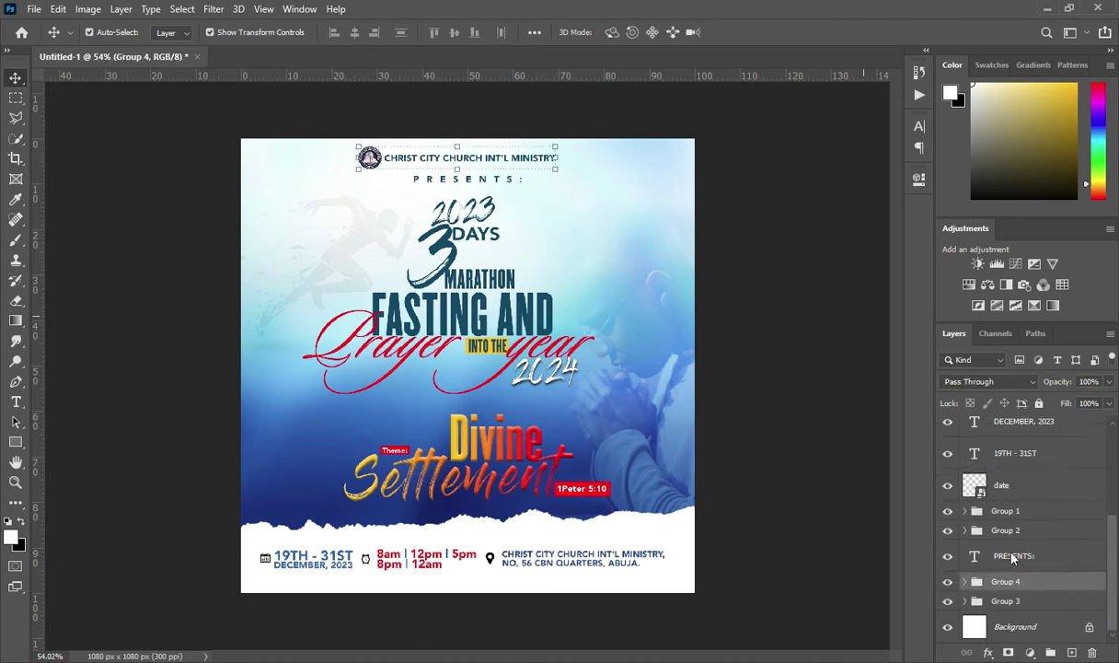
click(1012, 555)
key(ctrl+g)
click(964, 550)
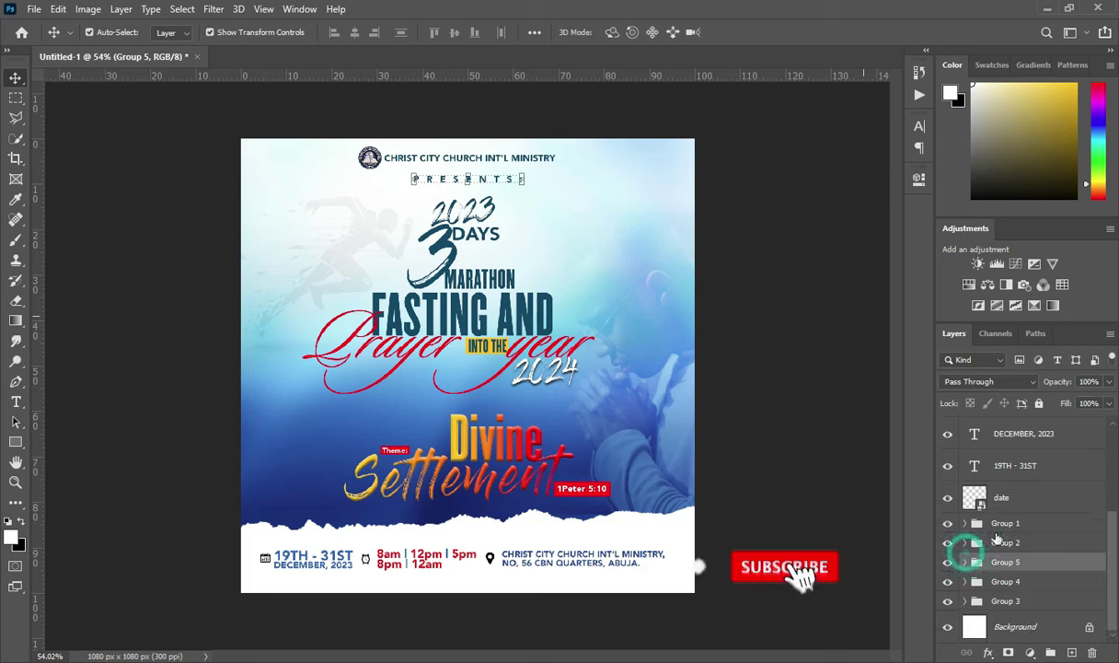
- Group the date icon with its two date texts, and group the 8004-200 clock icon with the two service-time texts
click(1003, 487)
scroll(1012, 516, up, 3)
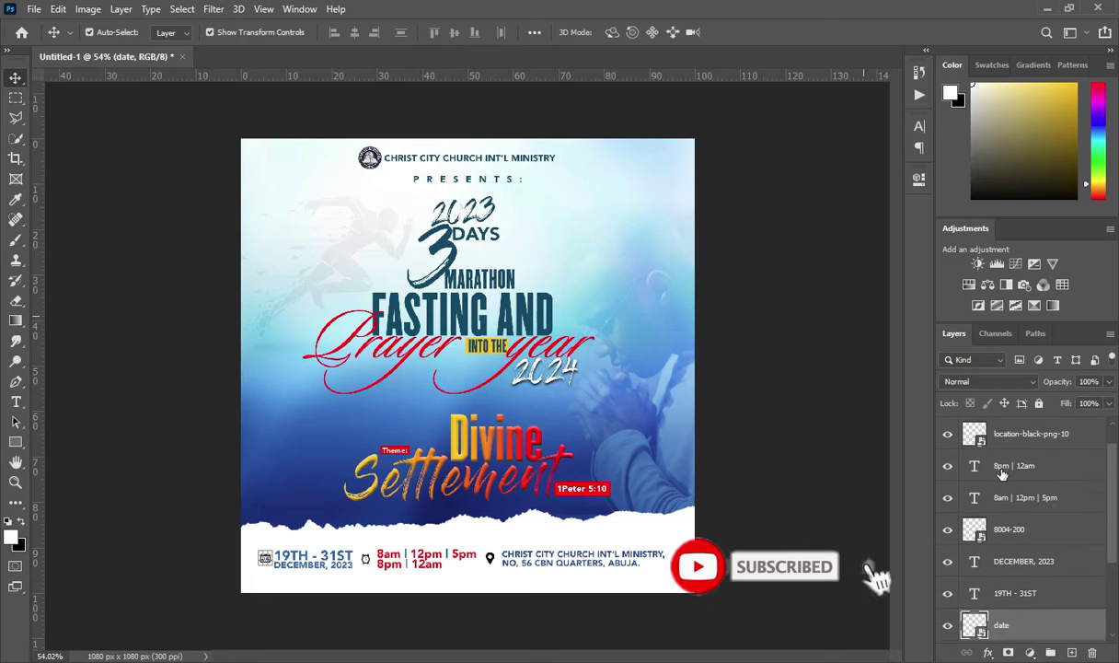
shift+click(1021, 560)
key(ctrl+g)
click(1021, 531)
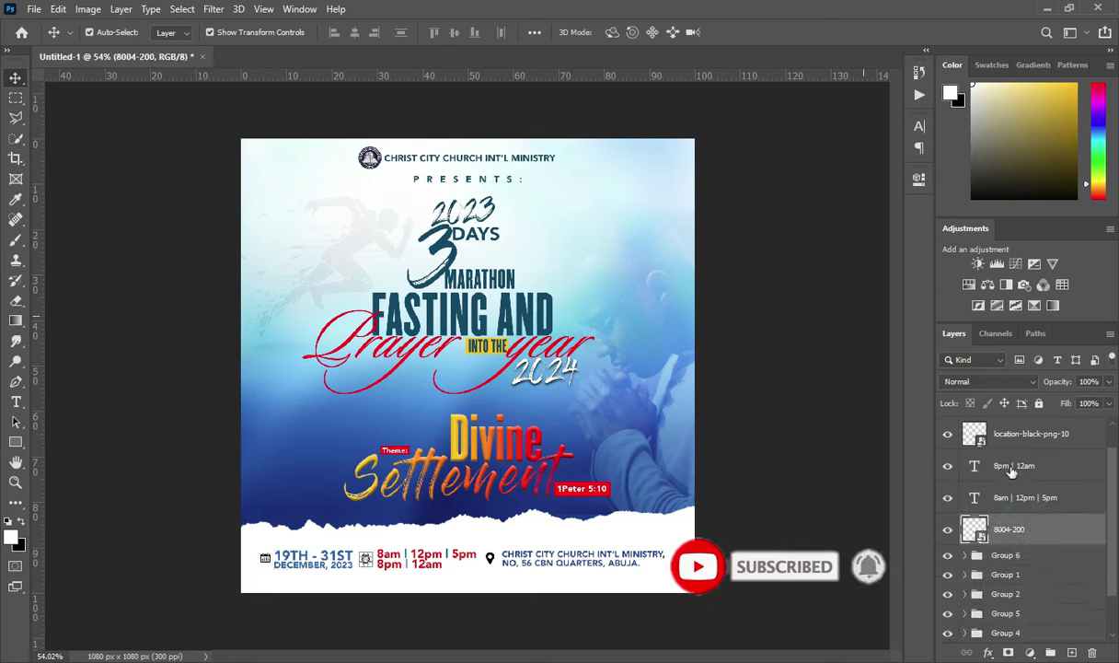
shift+click(1012, 466)
key(ctrl+g)
- Group the location pin with the church address text and deselect all layers
click(1019, 460)
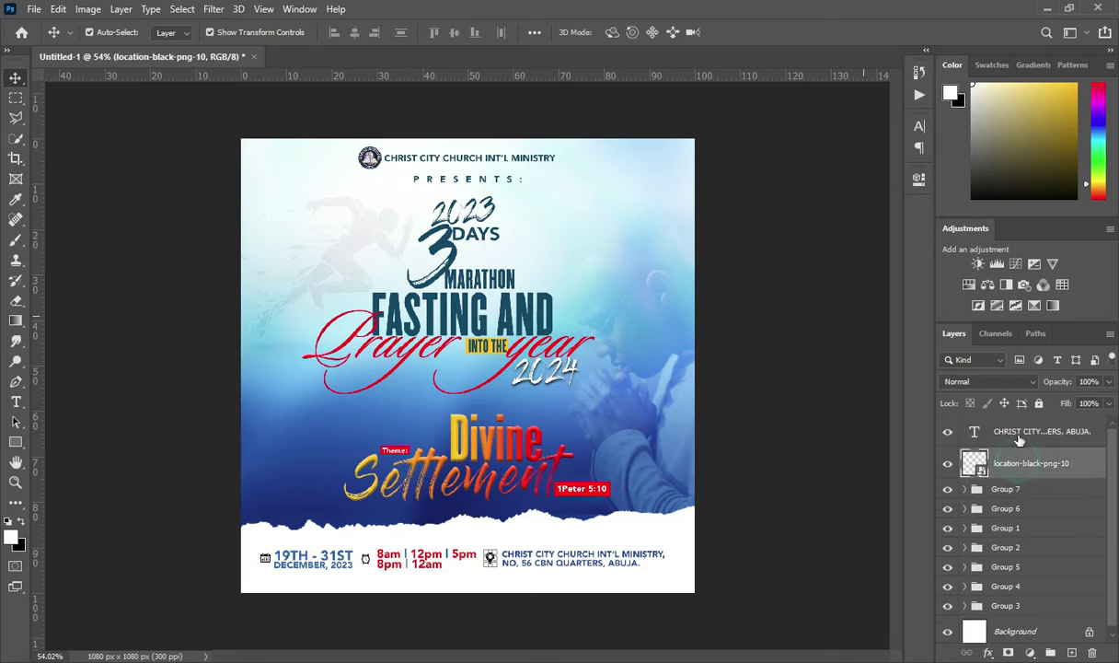
shift+click(1019, 428)
key(ctrl+g)
click(792, 494)
scroll(682, 445, down, 1)
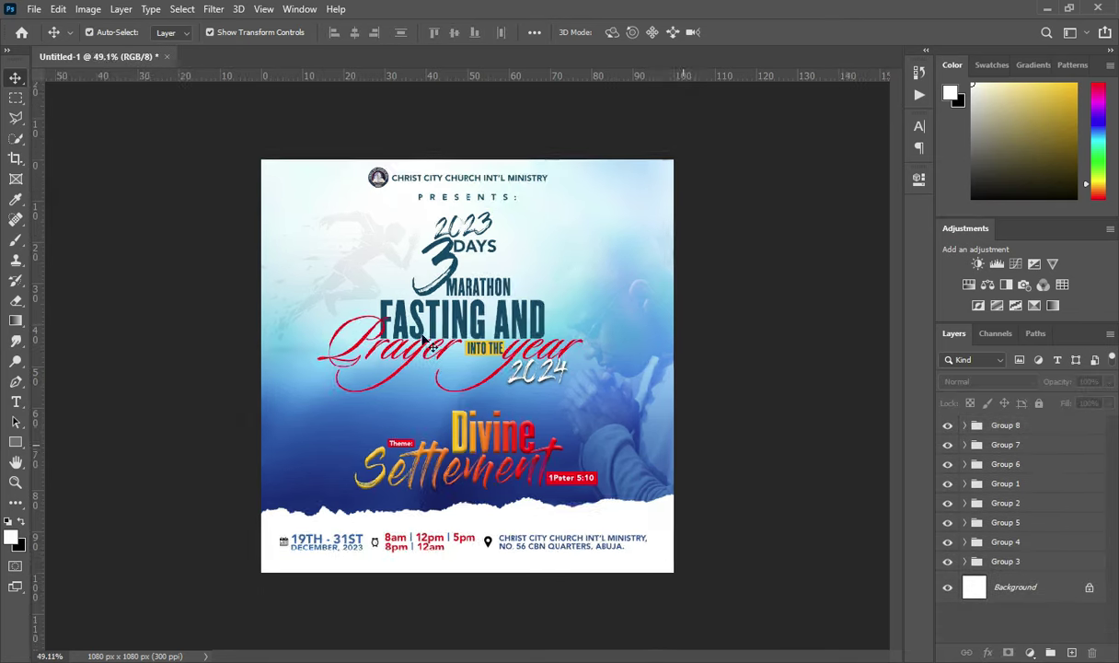
scroll(683, 446, up, 2)
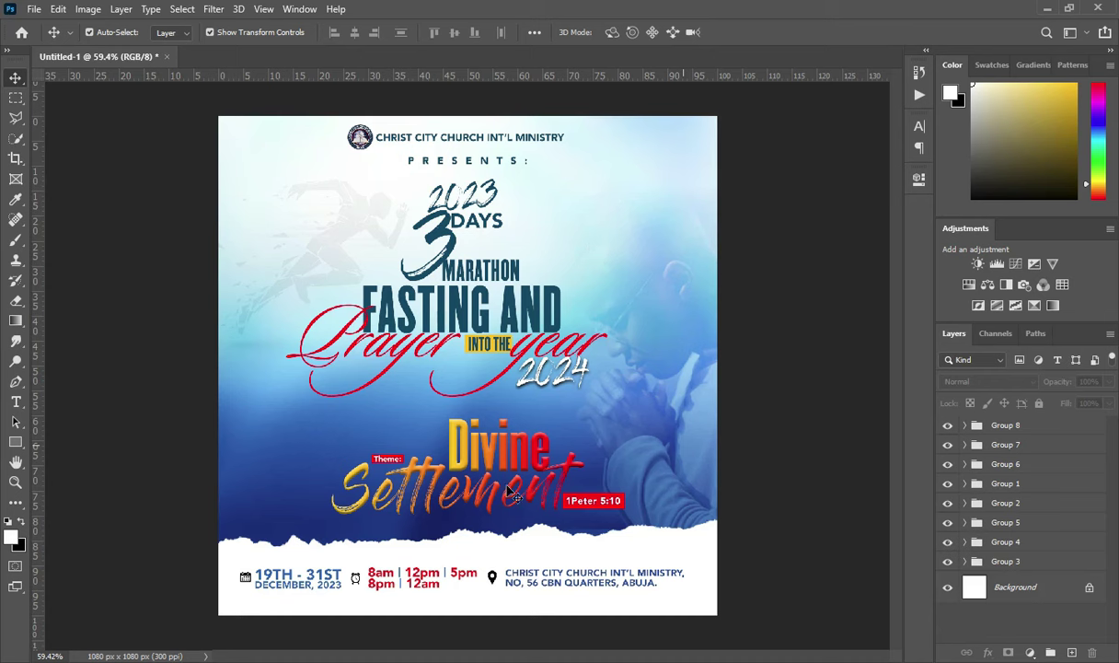